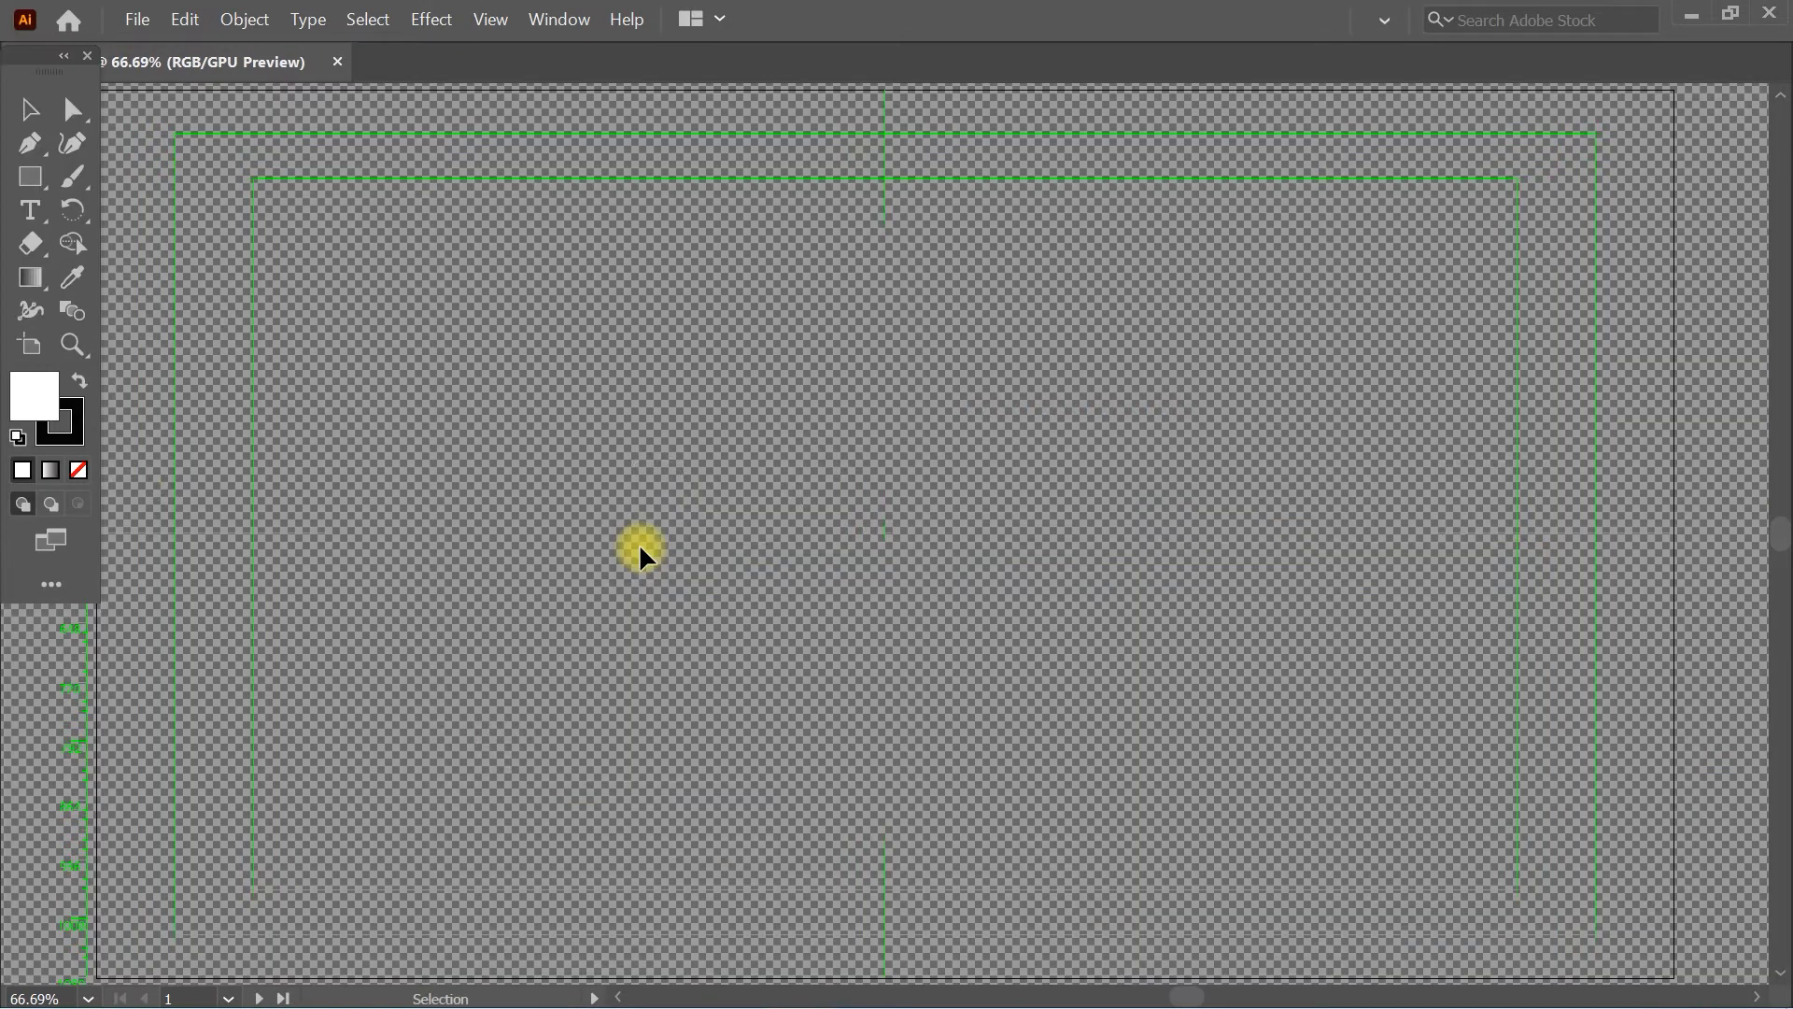
# Open the Nature symbol library
pyautogui.click(35, 114)
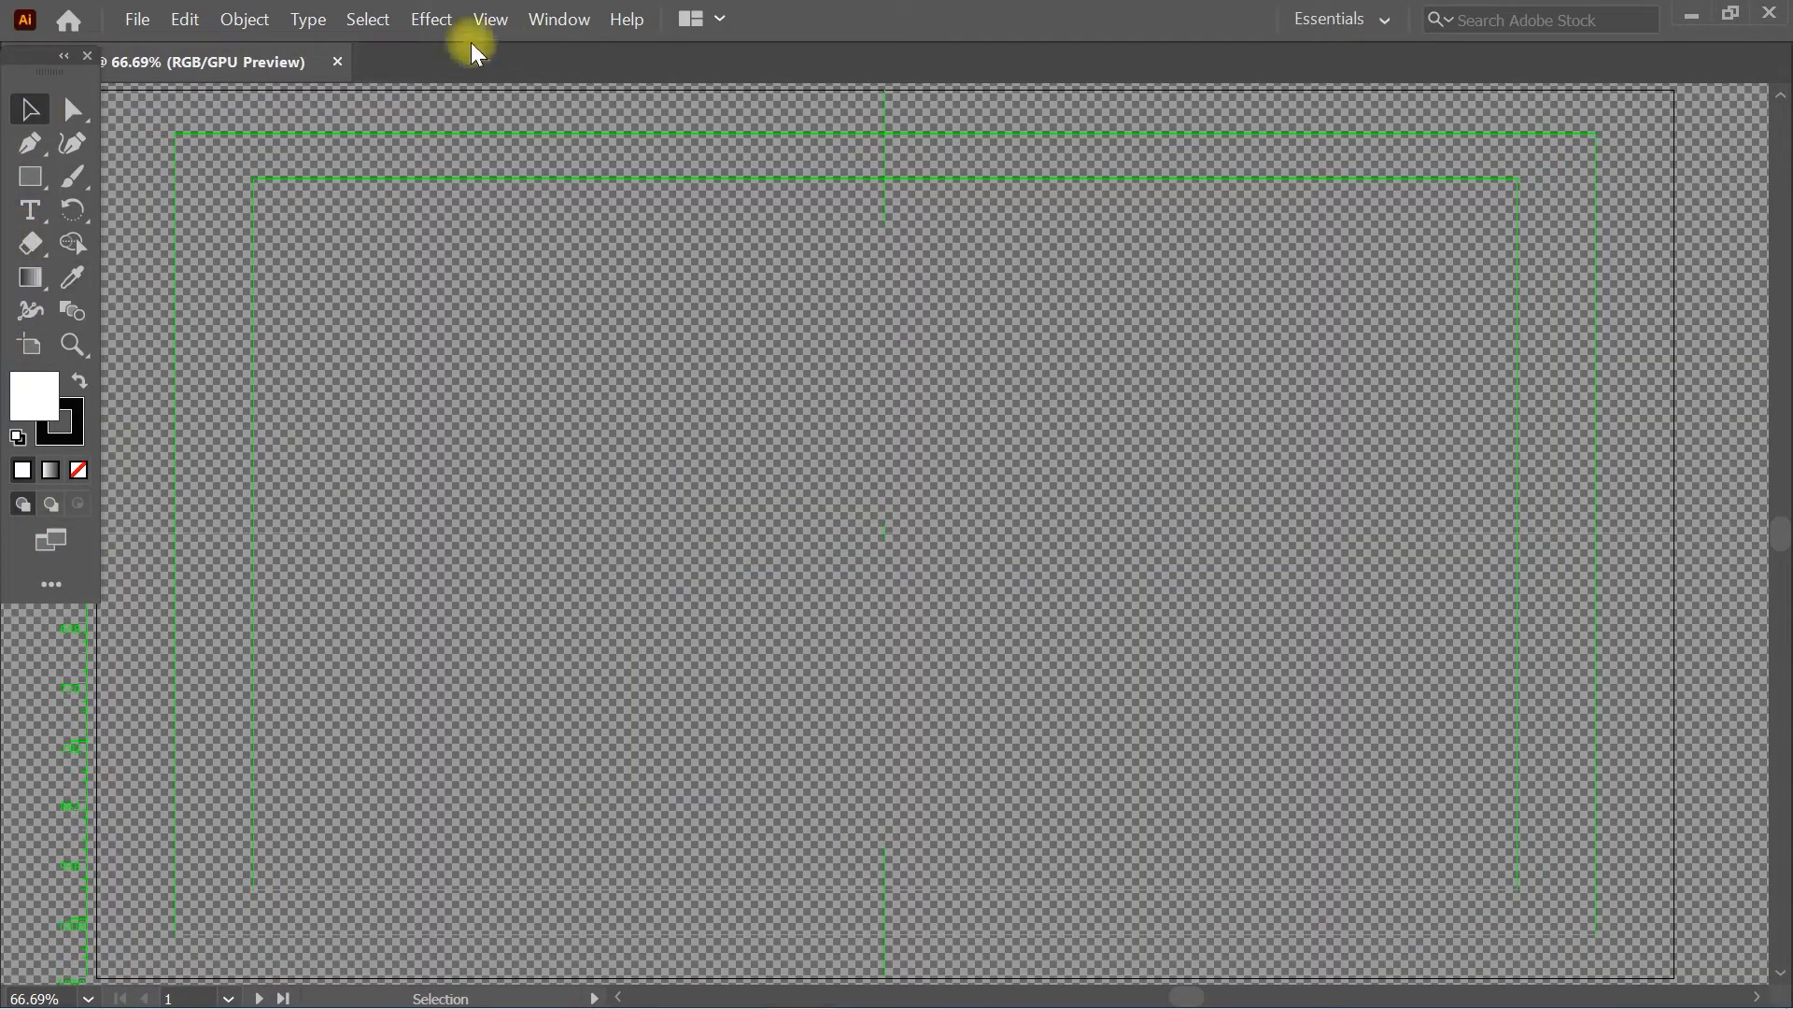
pyautogui.click(530, 28)
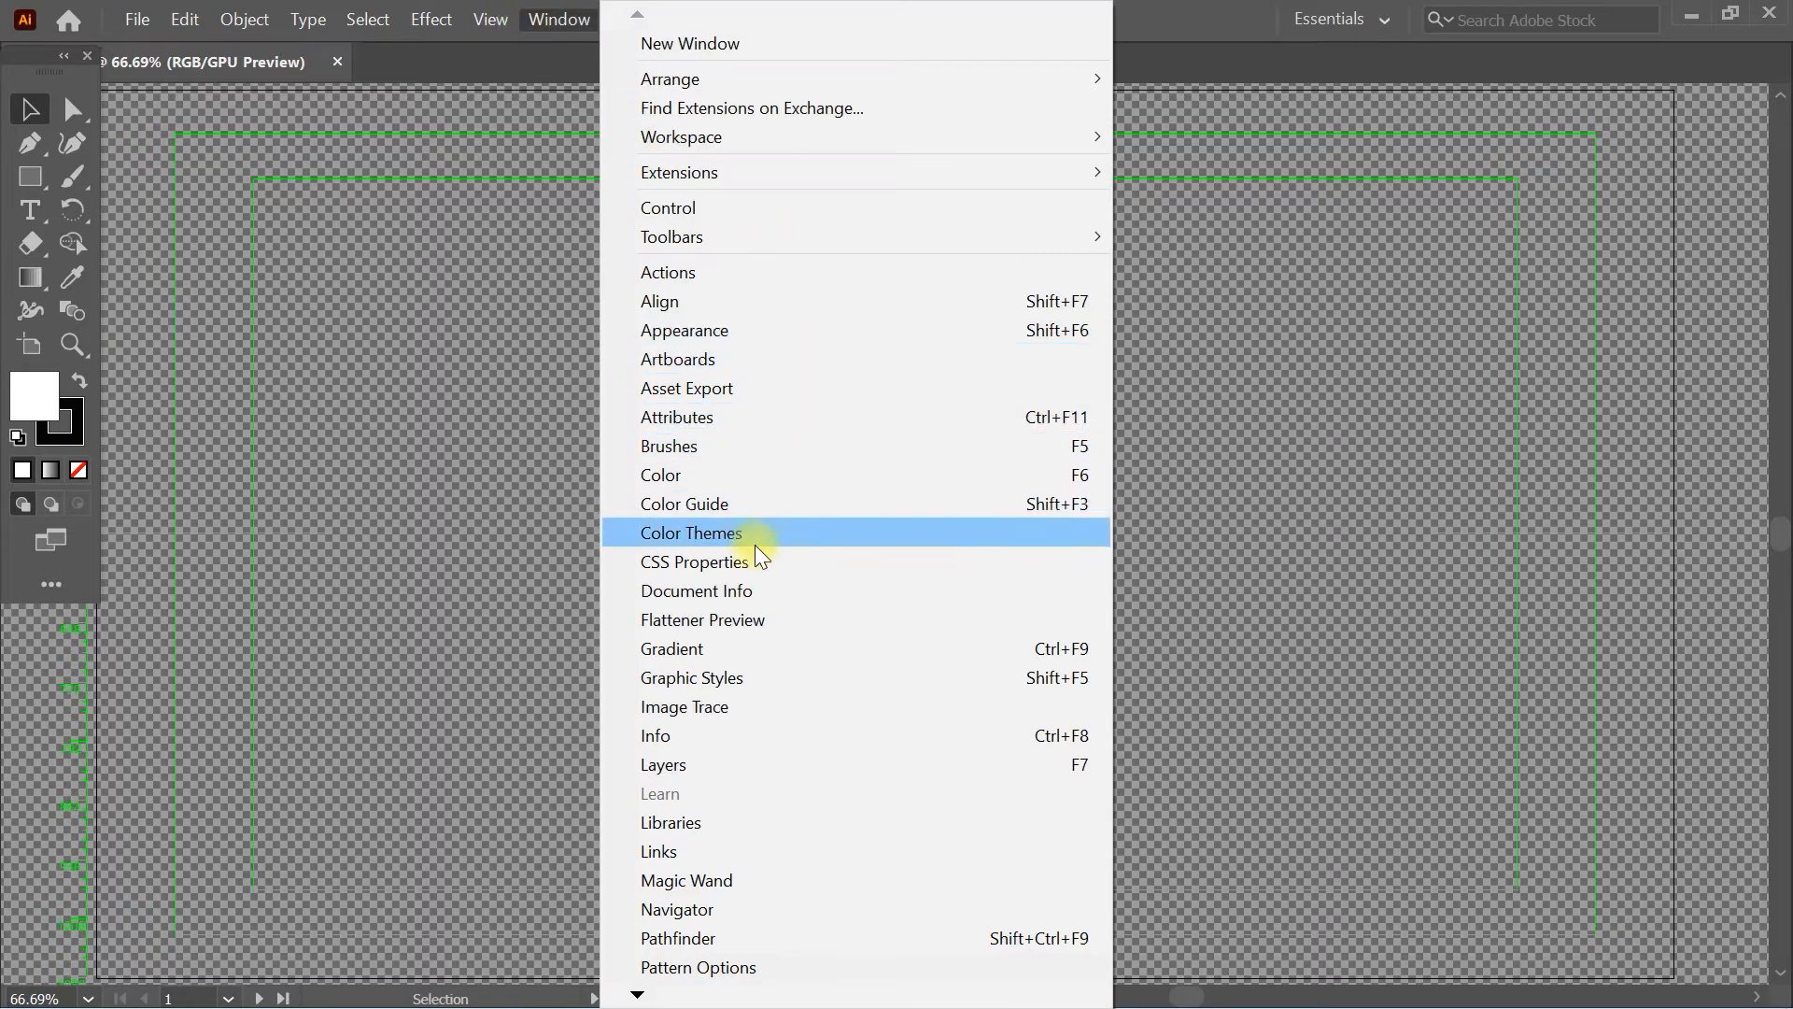
pyautogui.moveTo(788, 988)
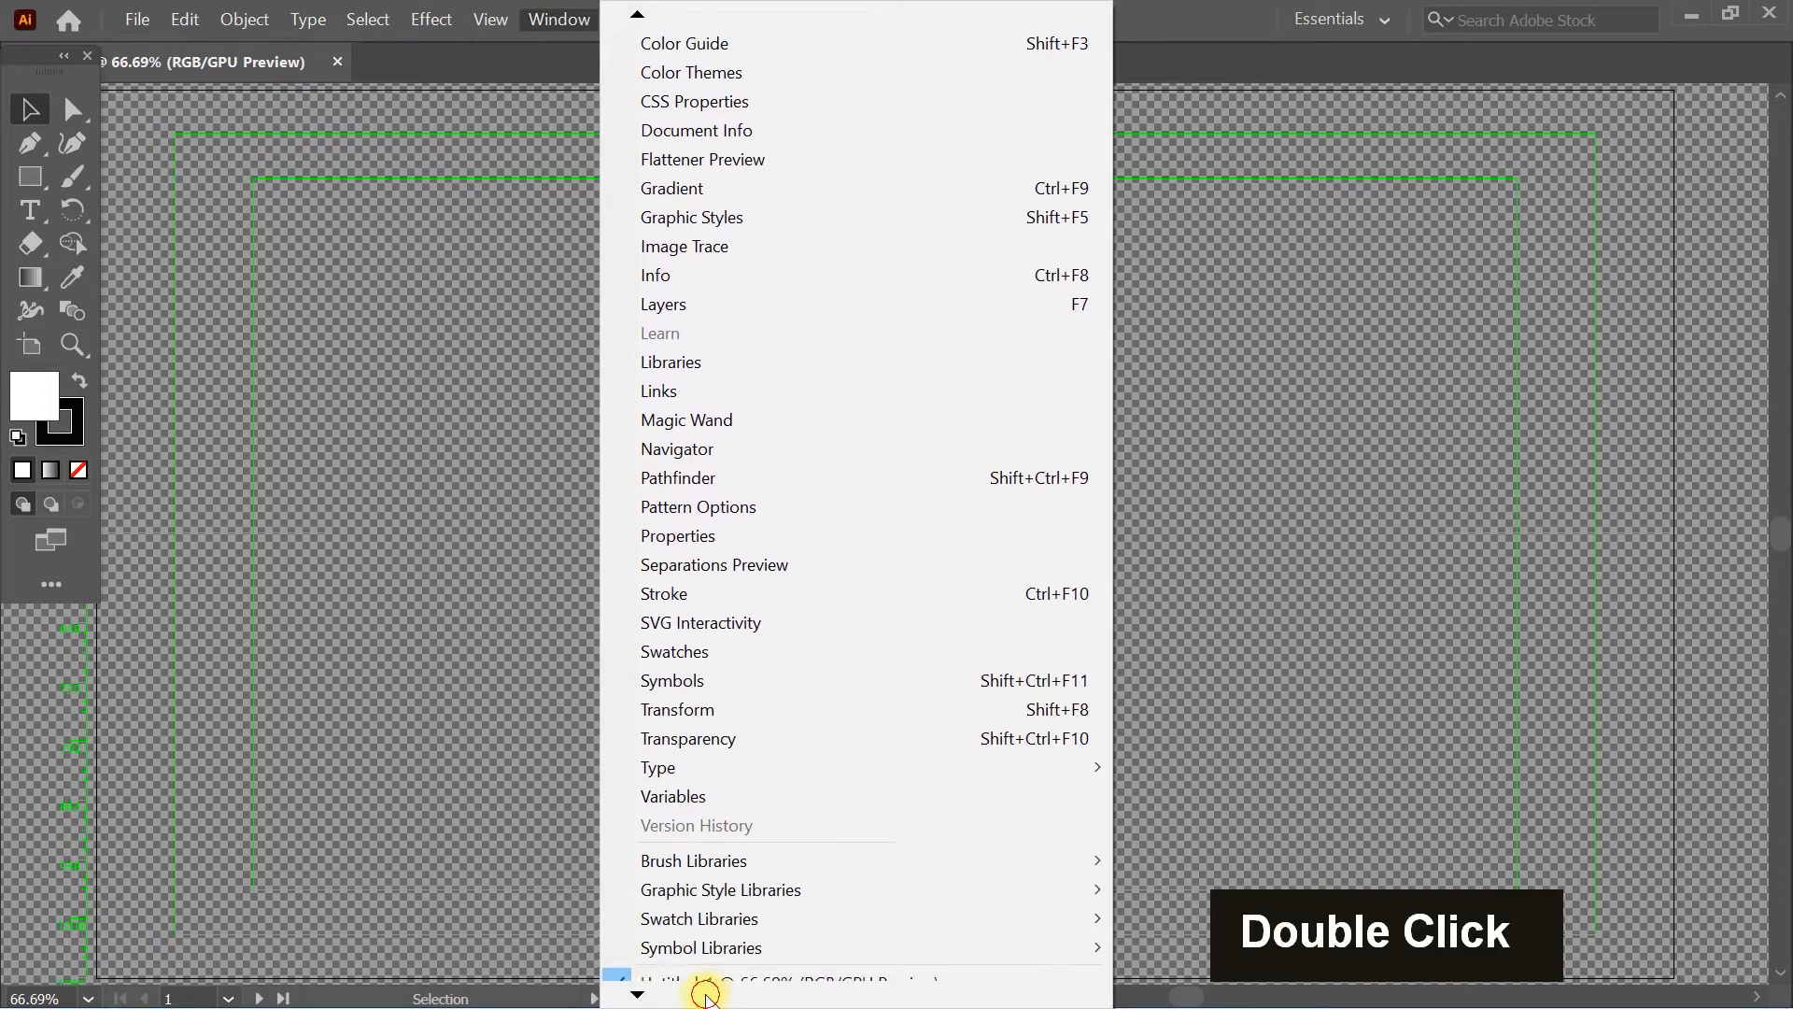
pyautogui.moveTo(730, 925)
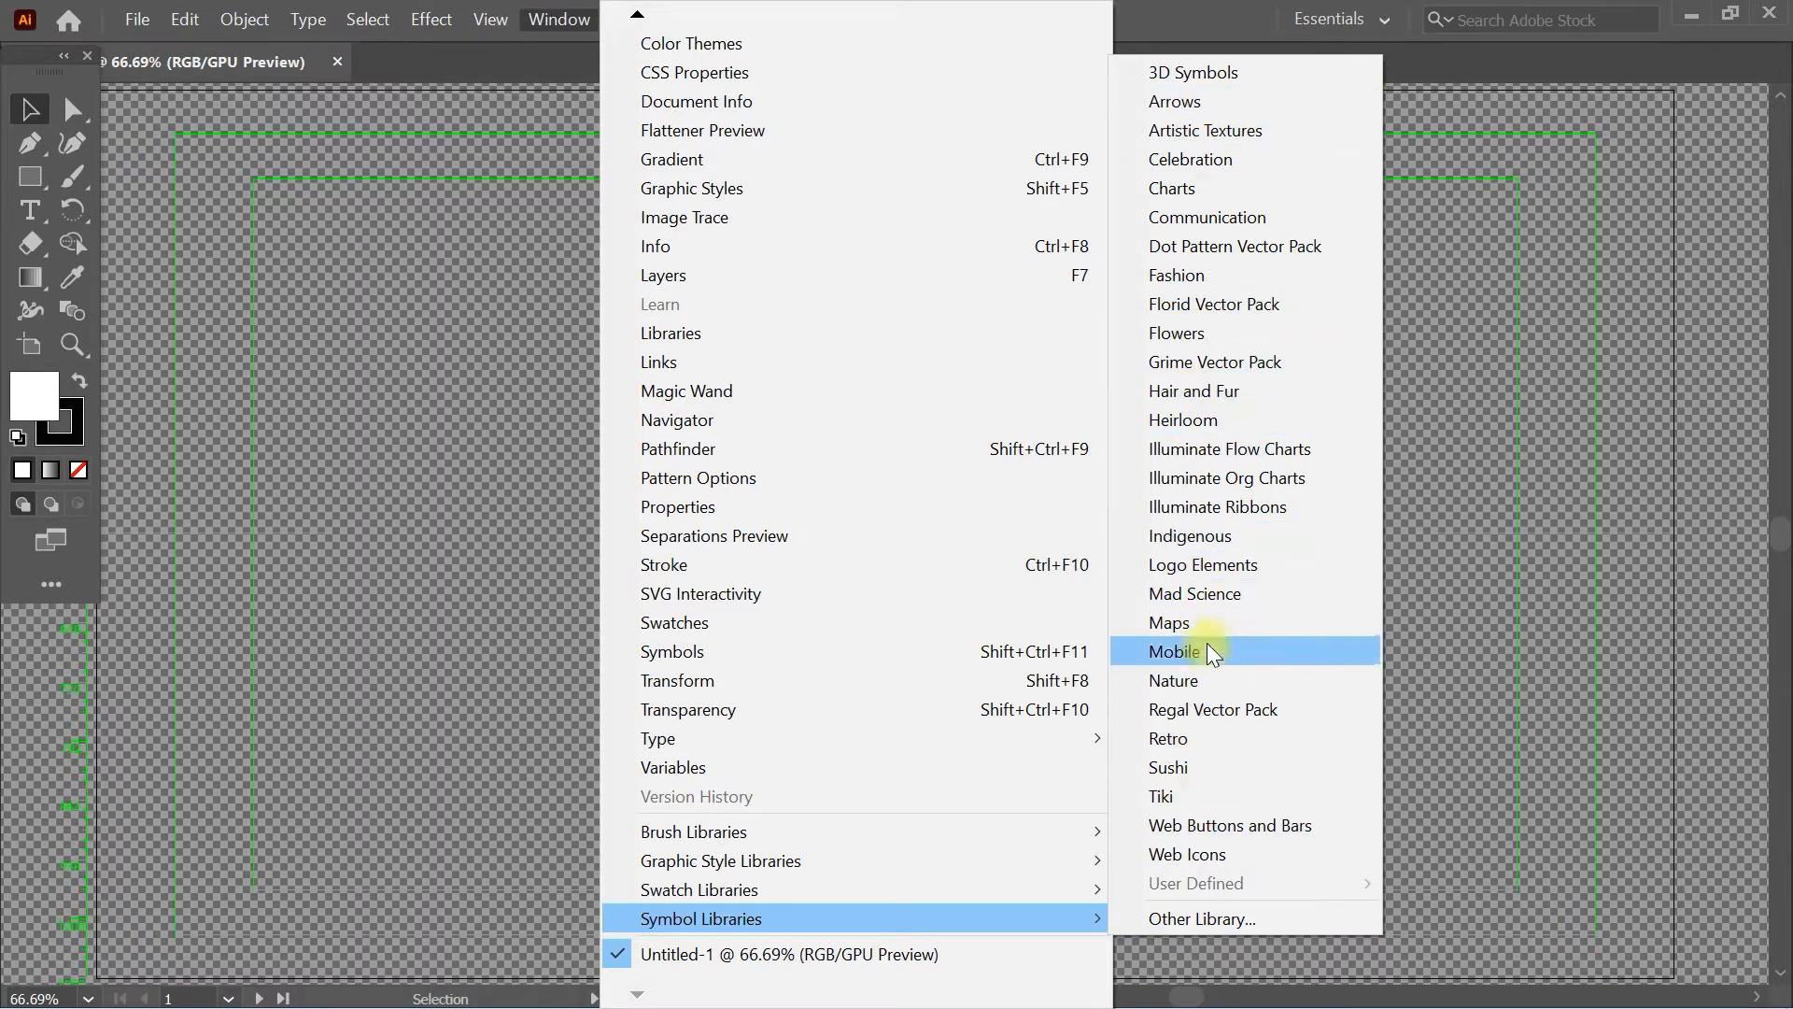
pyautogui.click(1202, 675)
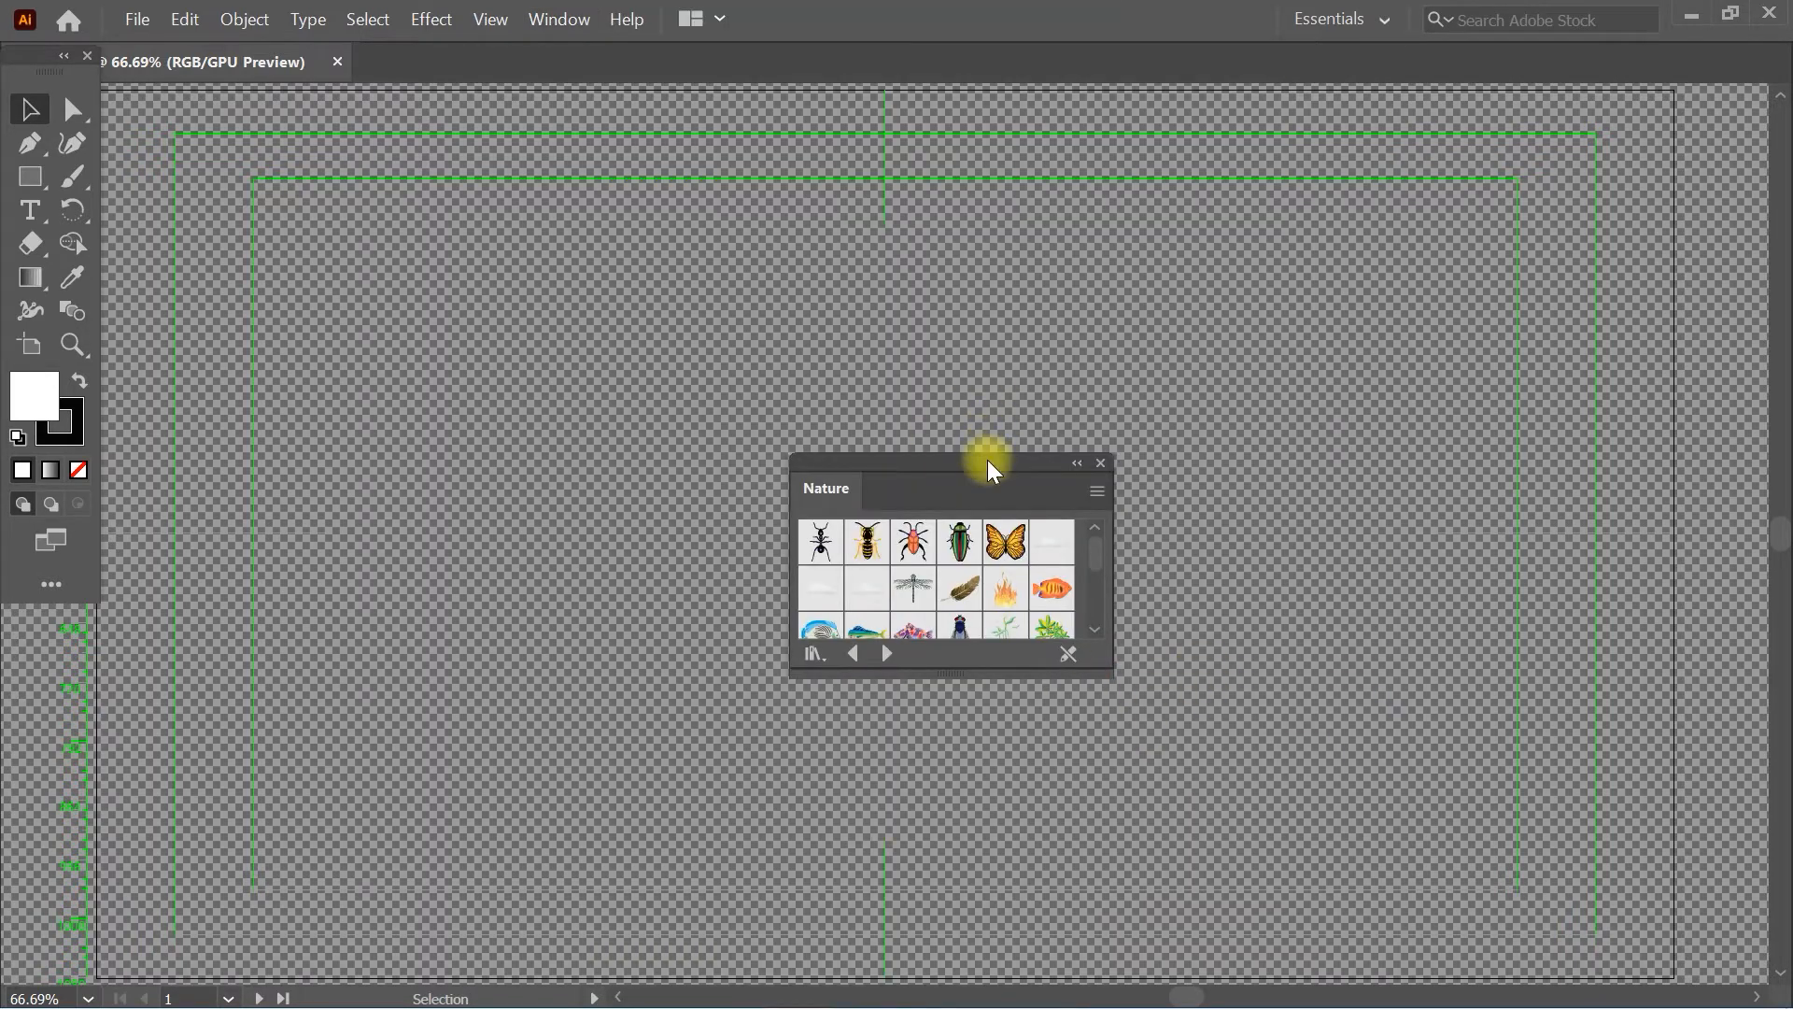
# Enlarge the Nature symbol library until all its symbols show and move it toward the artboard's right side
pyautogui.moveTo(1112, 555); pyautogui.dragTo(1329, 558)
pyautogui.moveTo(1064, 665); pyautogui.dragTo(1061, 816)
pyautogui.moveTo(1046, 494); pyautogui.dragTo(1513, 473)
# Place and enlarge four fish symbols: orange at the artboard's lower left, blue-yellow at upper left, green at top centre, purple at top right
pyautogui.moveTo(1331, 569); pyautogui.dragTo(392, 879)
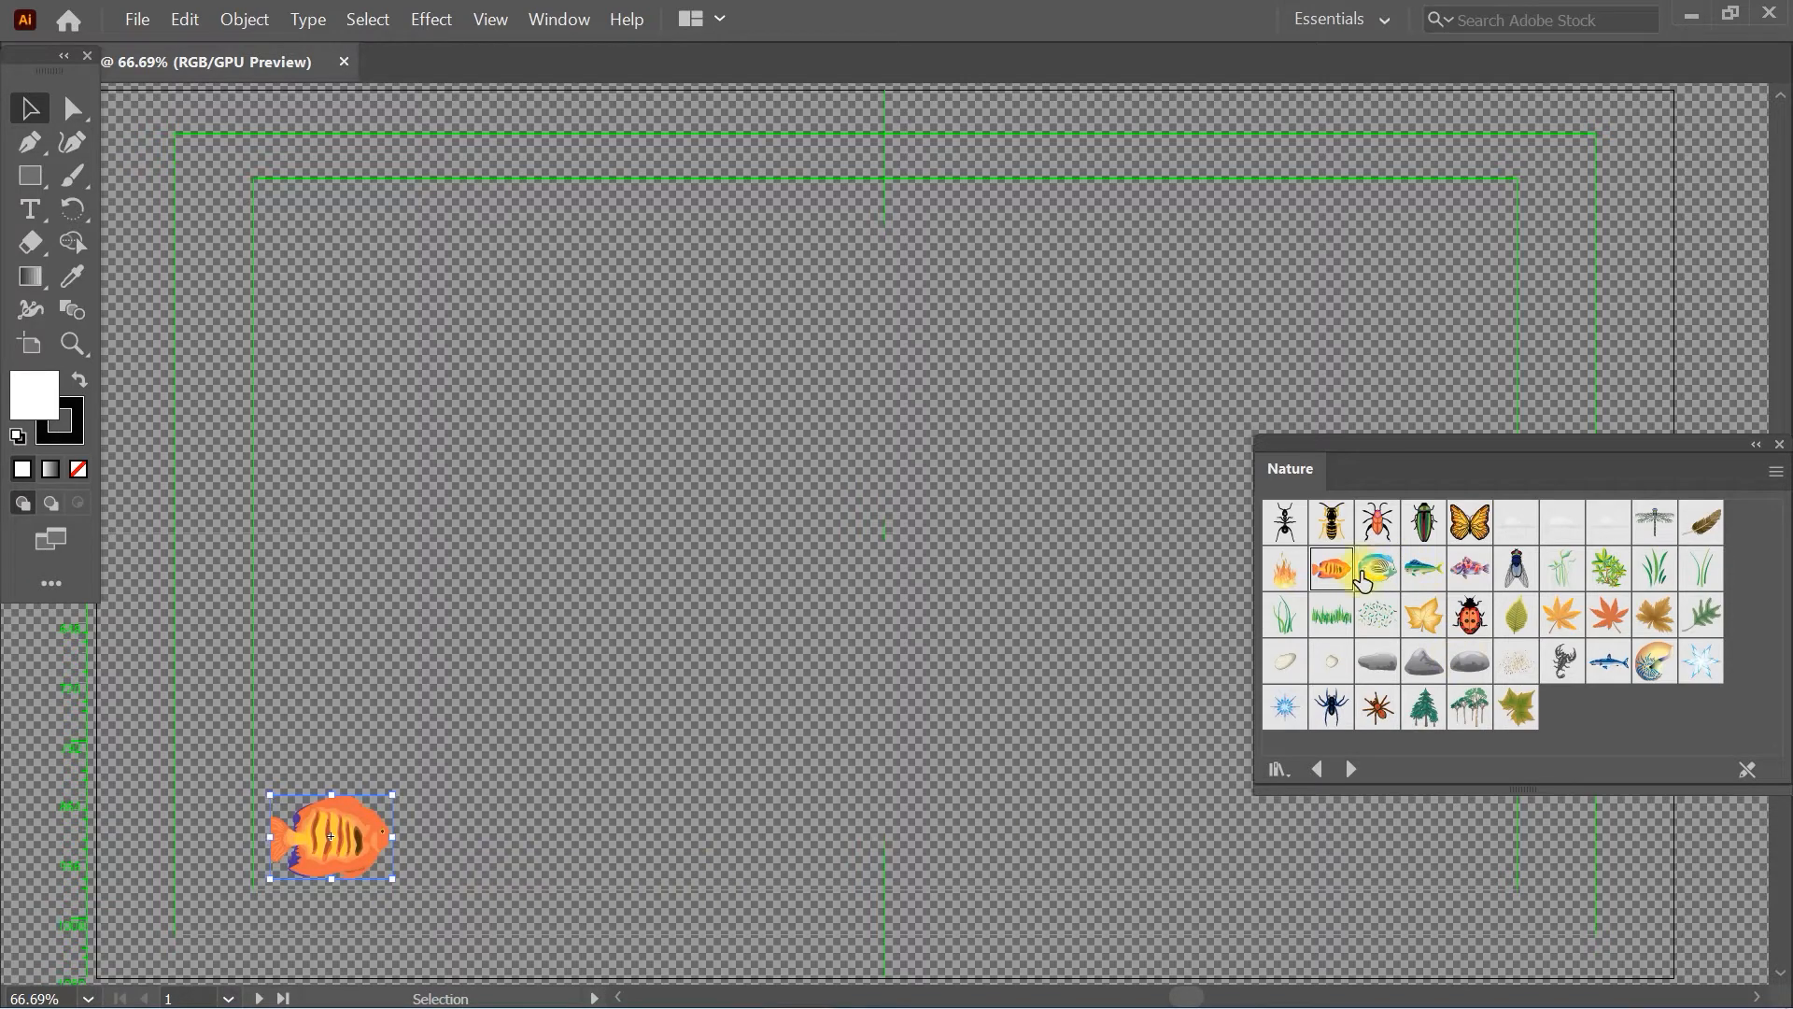
pyautogui.moveTo(1371, 575); pyautogui.dragTo(382, 278)
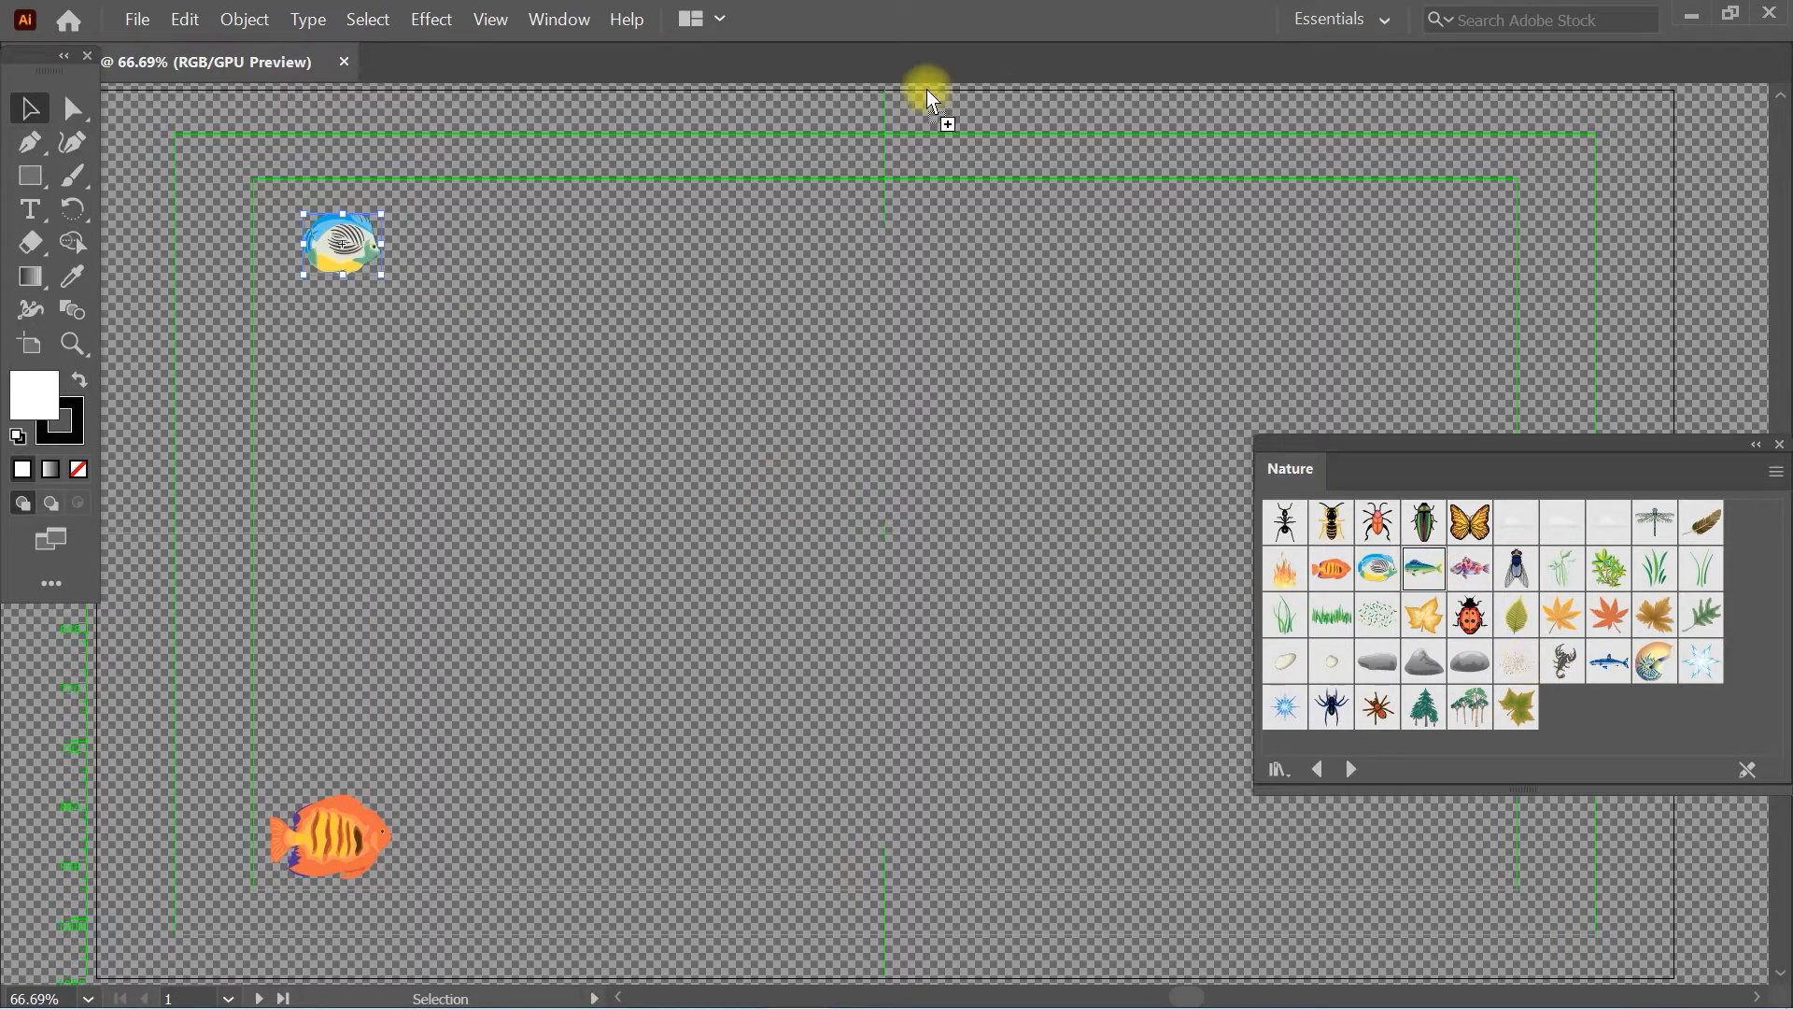
pyautogui.moveTo(725, 255); pyautogui.dragTo(830, 316)
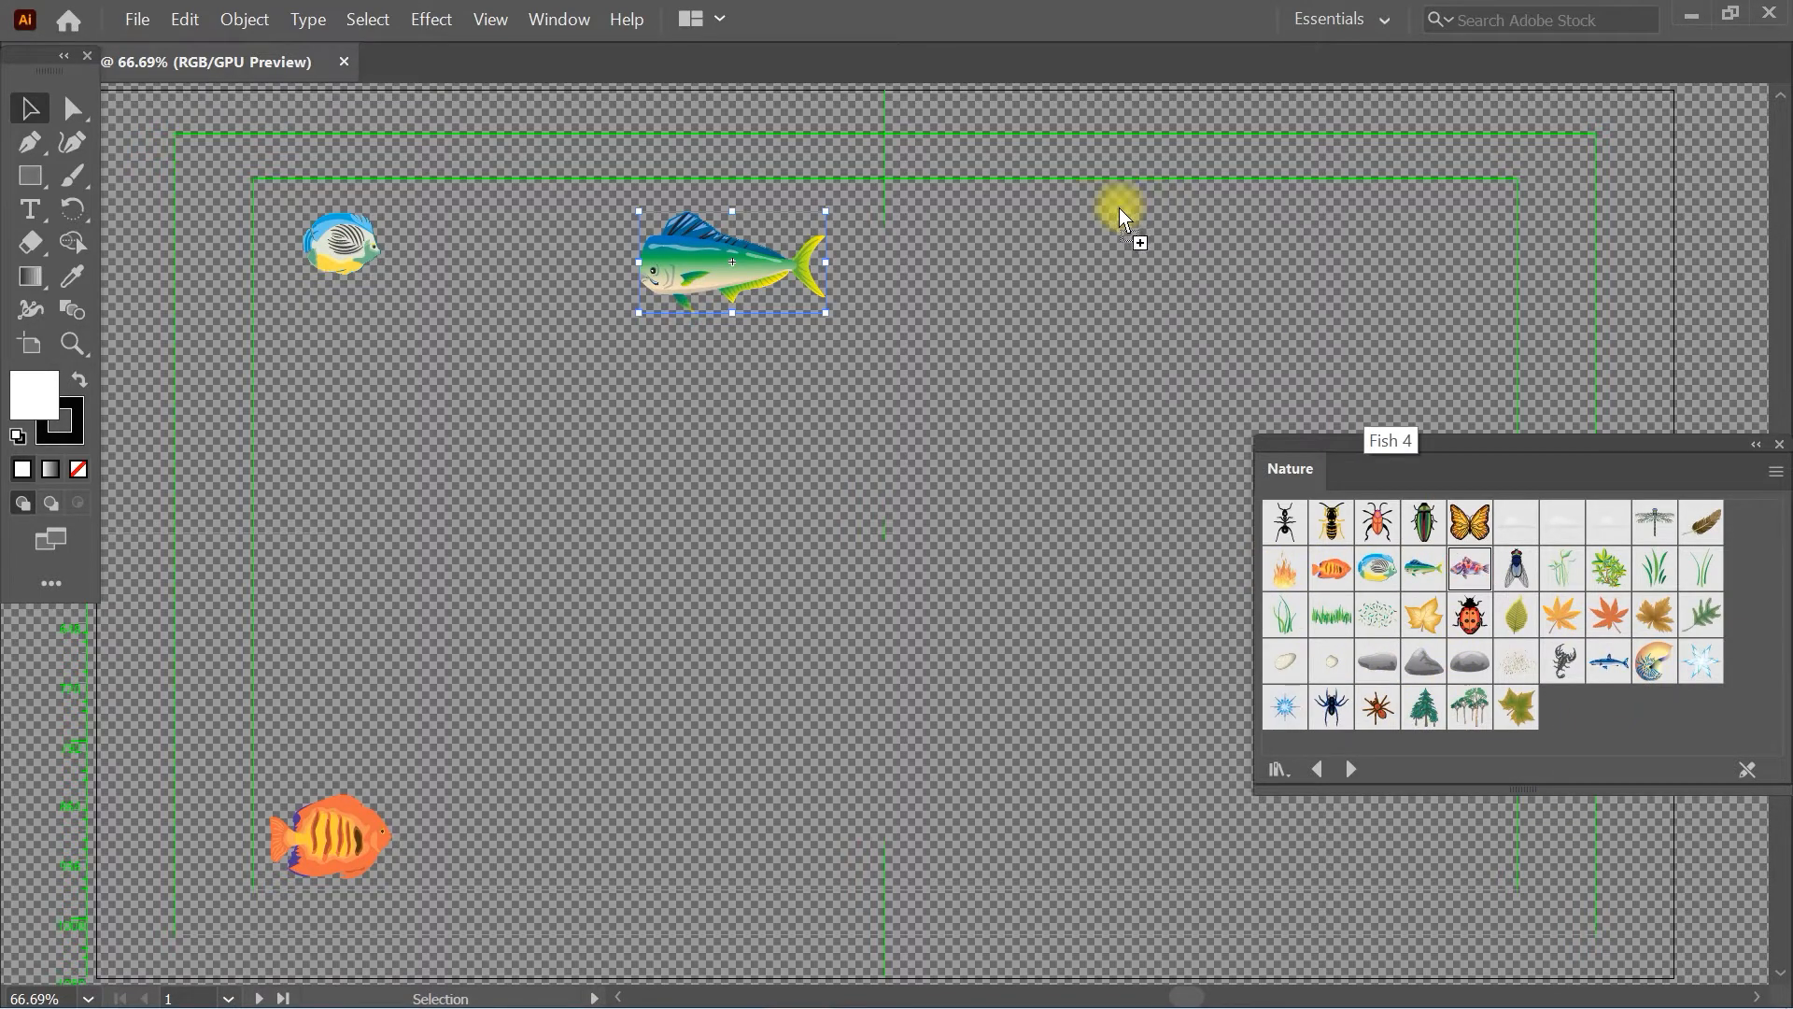
pyautogui.moveTo(1174, 246); pyautogui.dragTo(1189, 260)
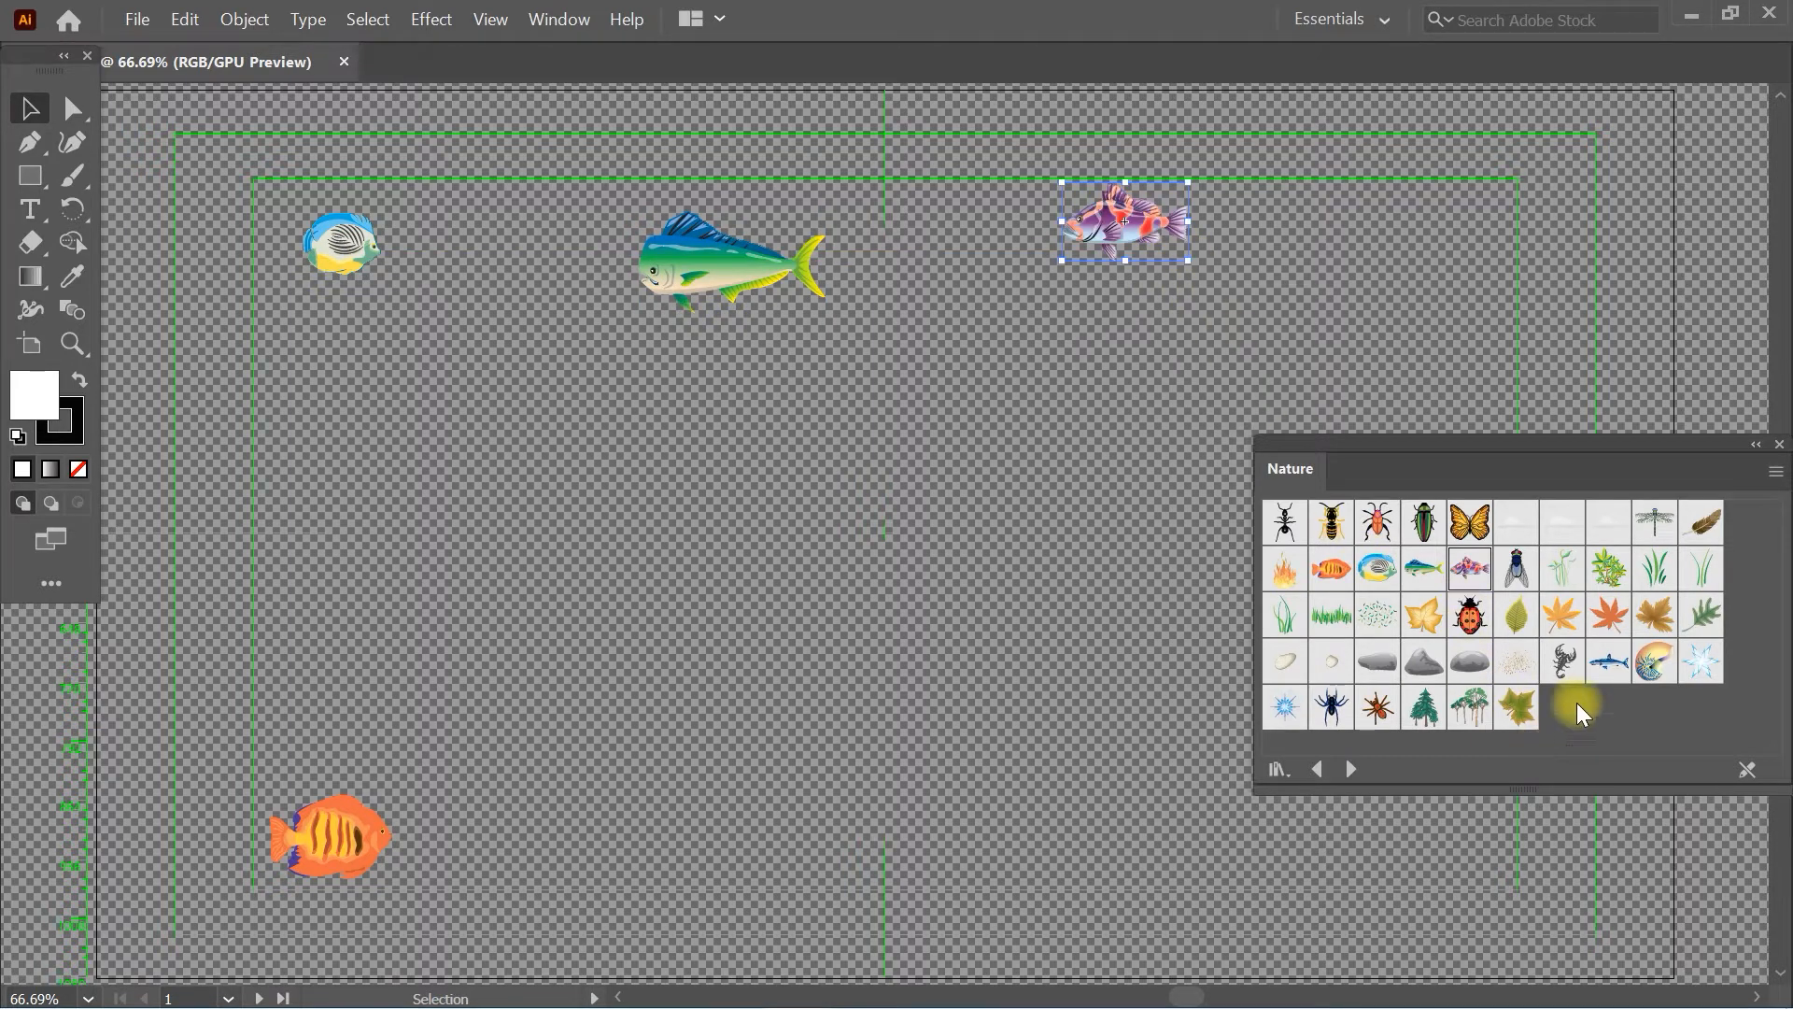
# Place and enlarge three different grass symbols at the artboard's upper right, lower right and lower centre, and close the symbol library
pyautogui.hotkey('ctrl', 'z')
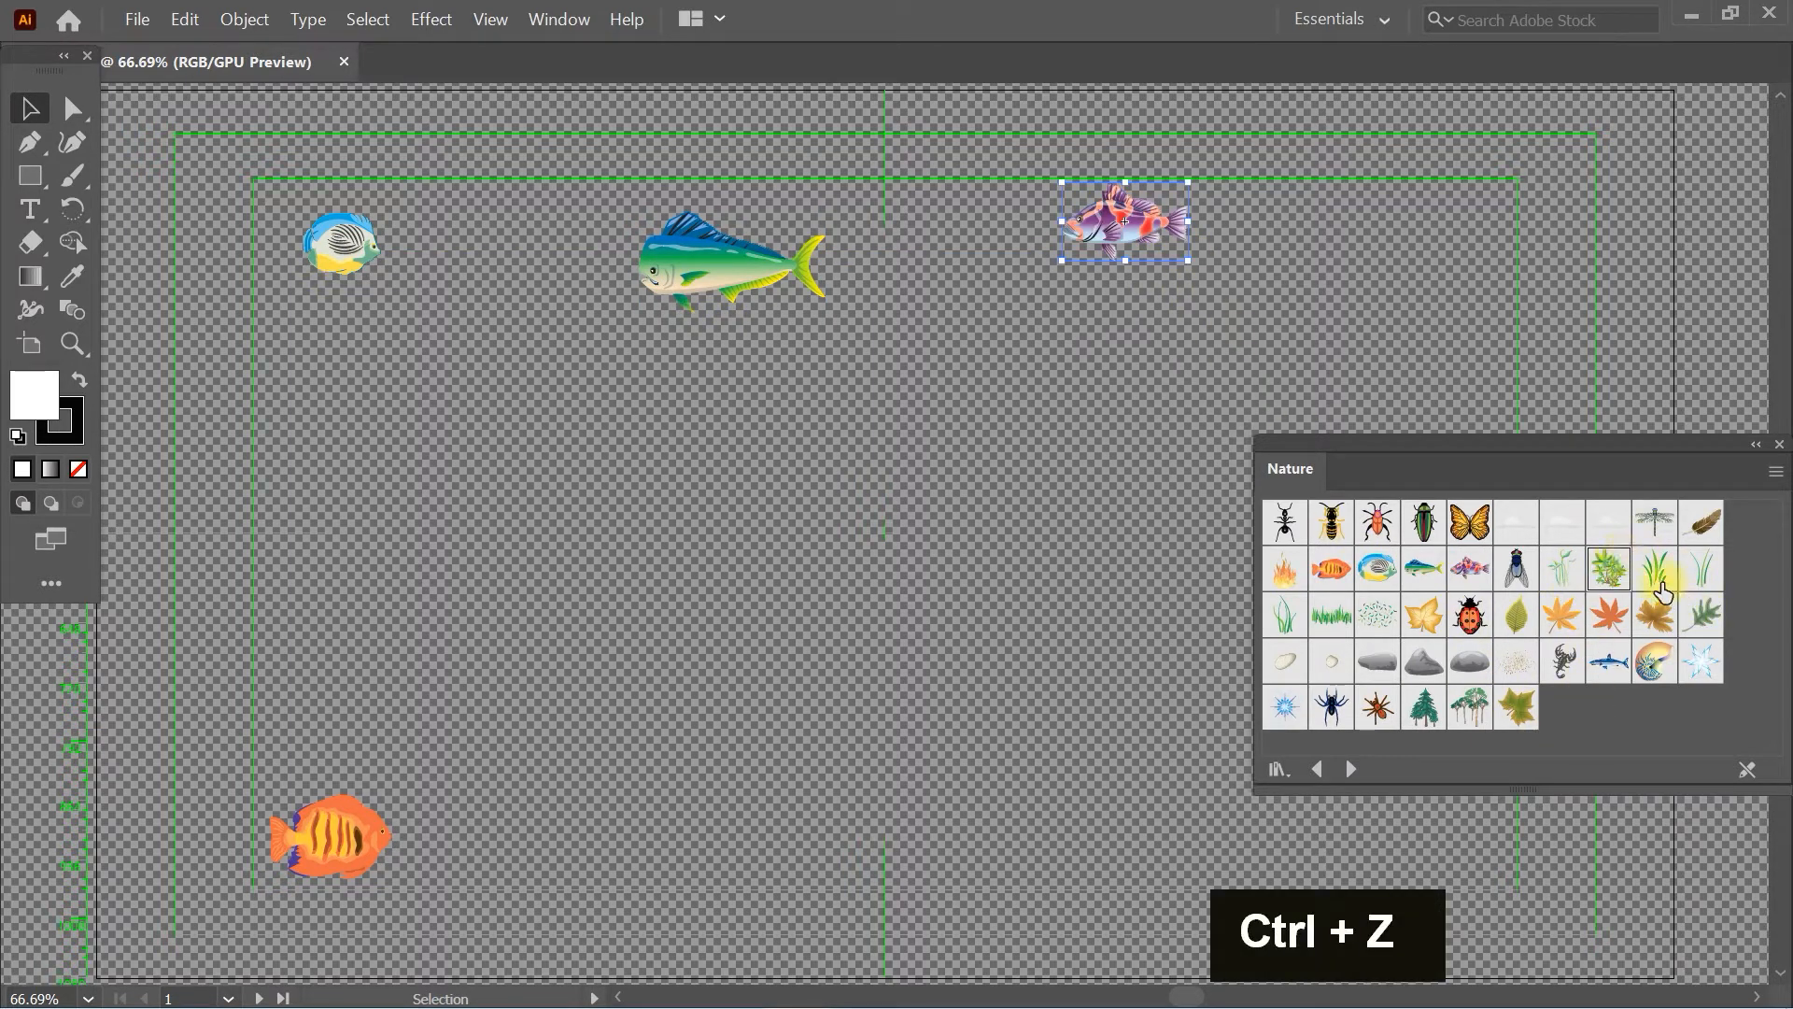
pyautogui.moveTo(1593, 471); pyautogui.dragTo(1508, 370)
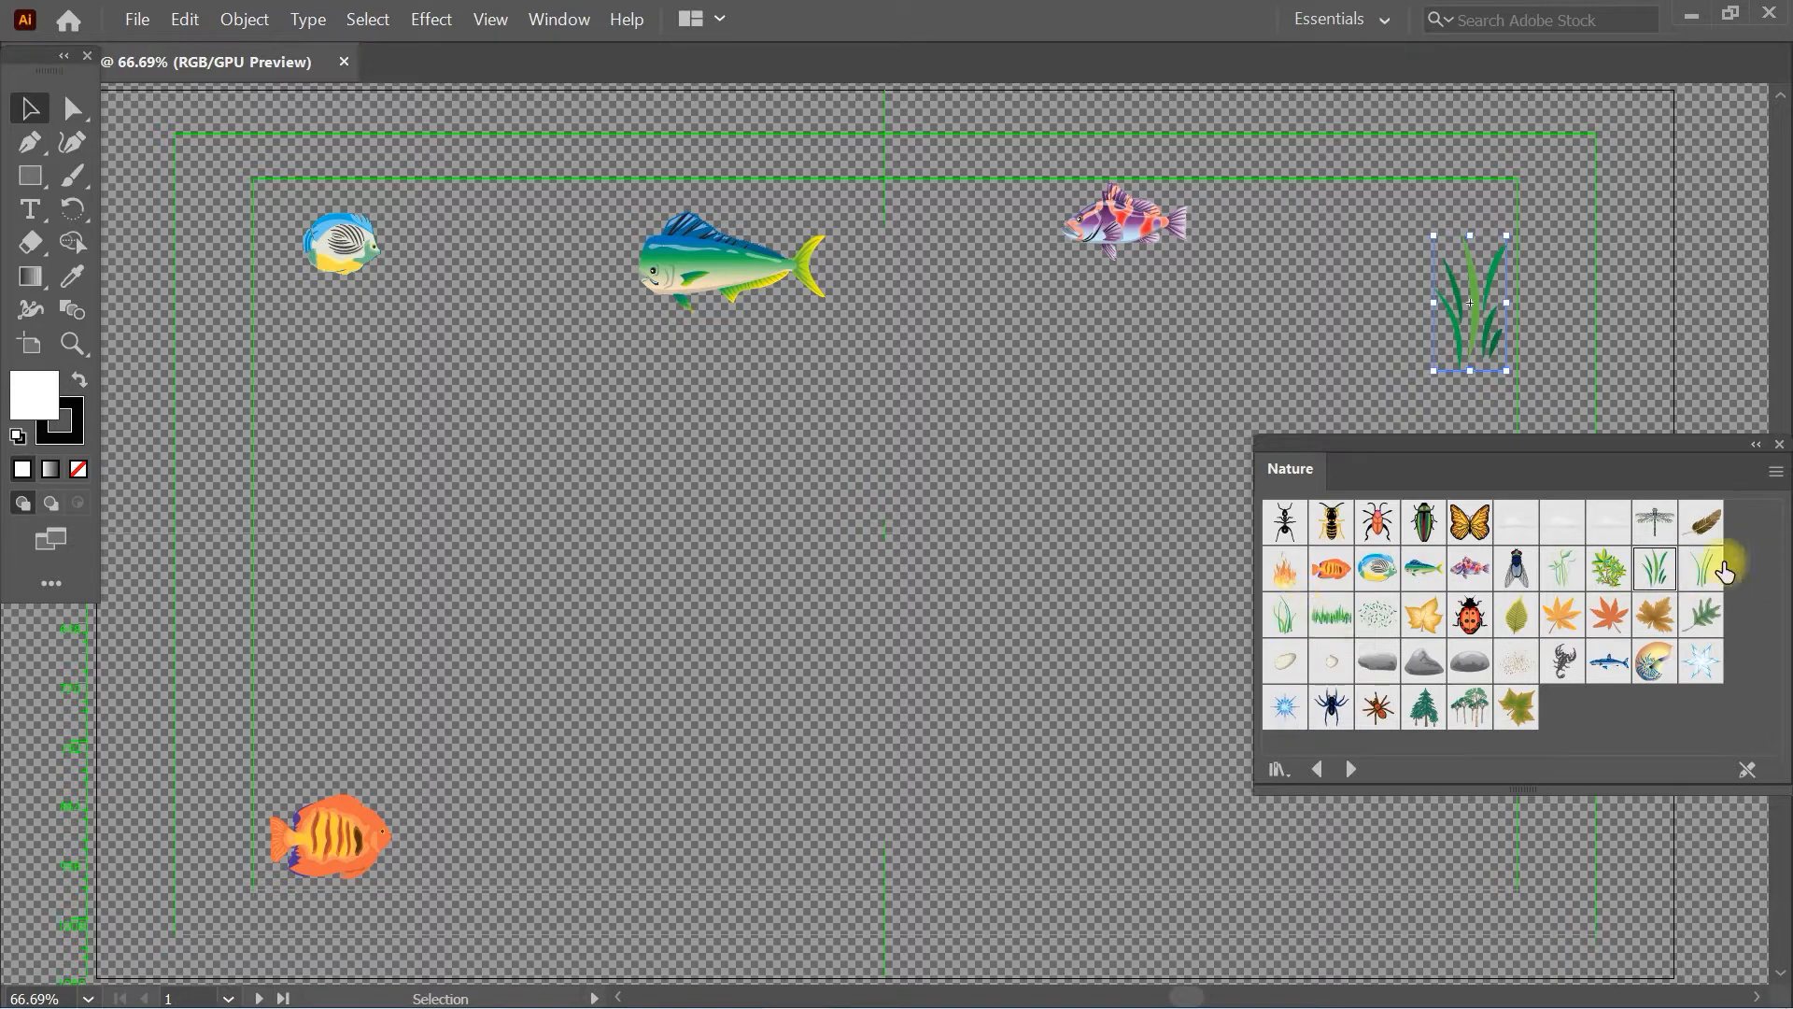
pyautogui.moveTo(1340, 612); pyautogui.dragTo(1259, 878)
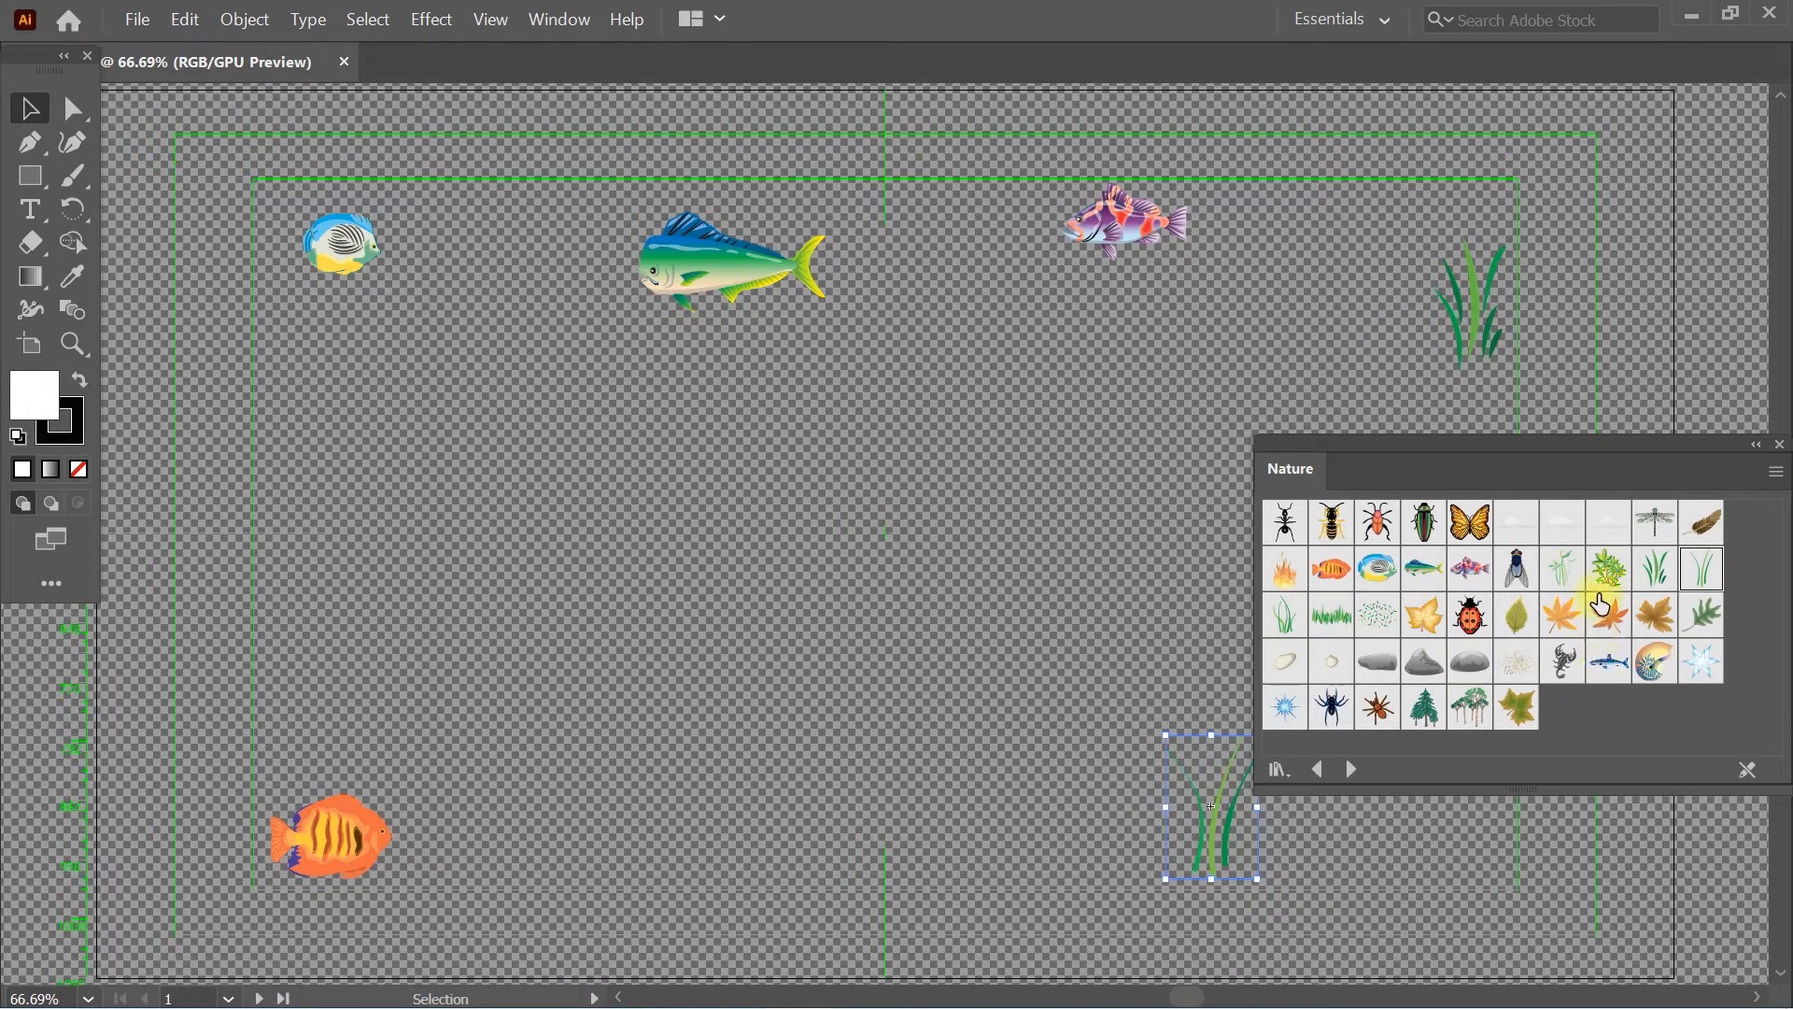
pyautogui.moveTo(1295, 625); pyautogui.dragTo(1248, 617)
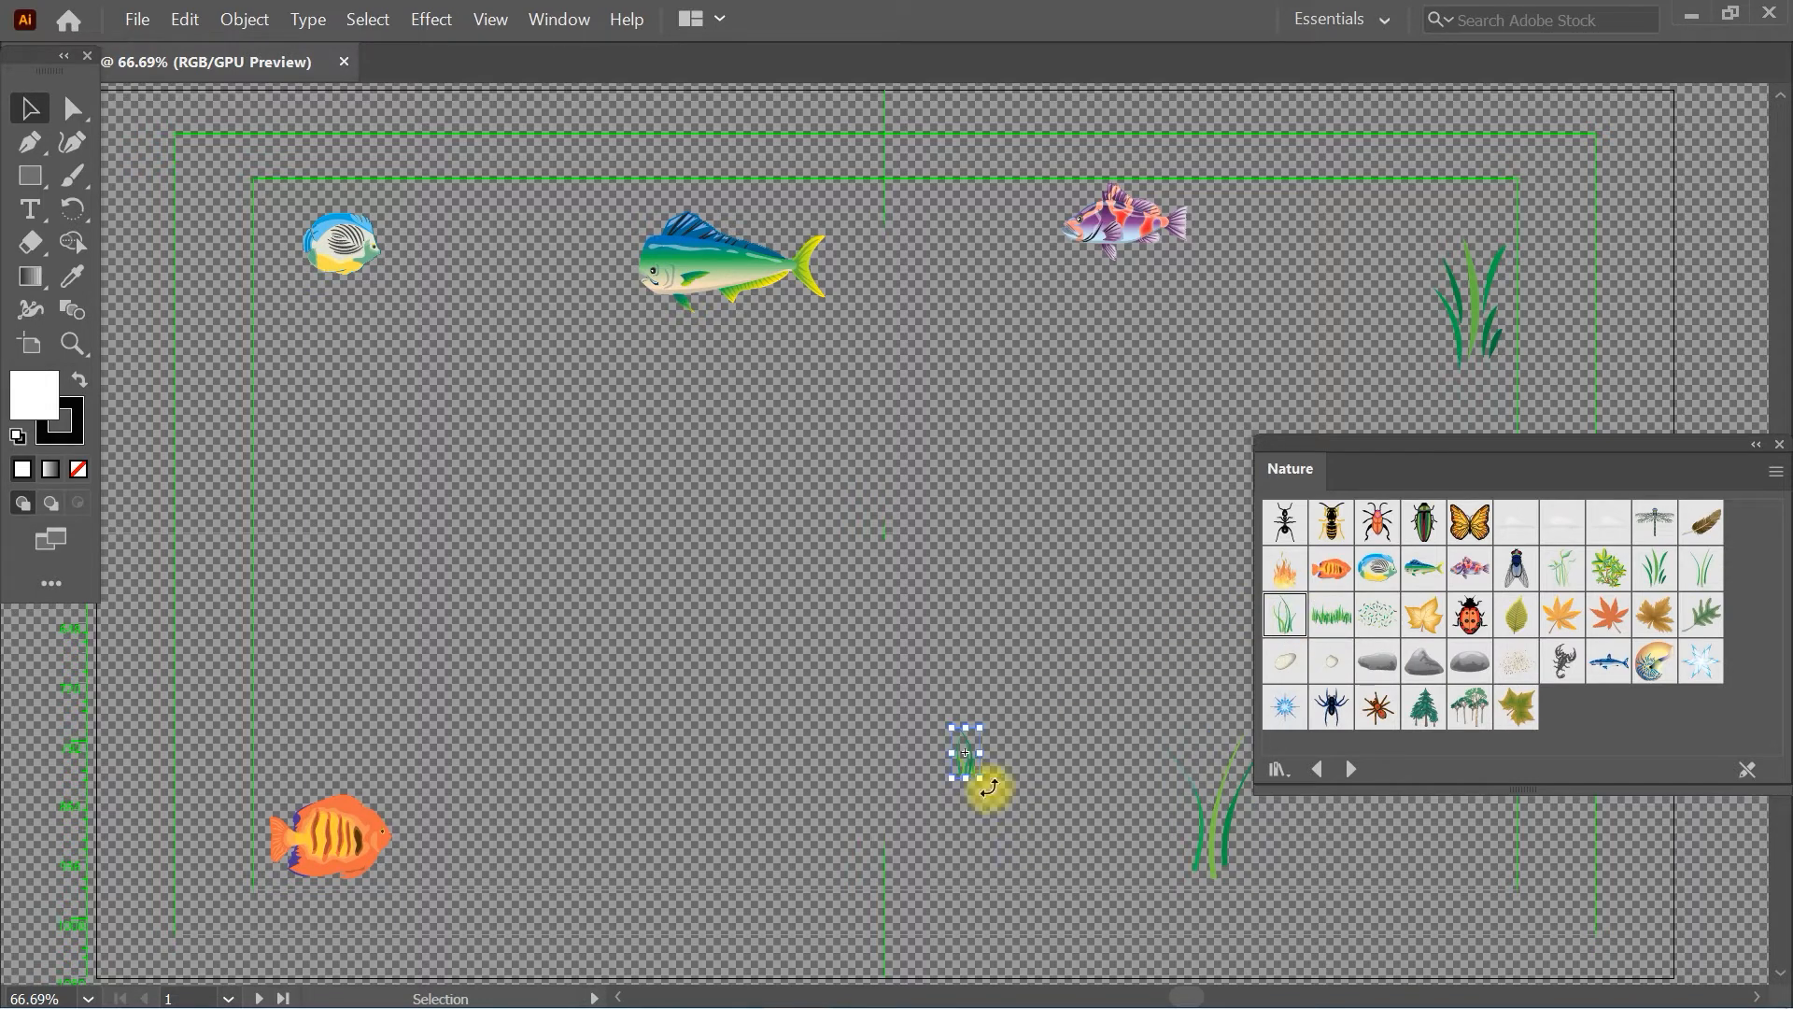
pyautogui.moveTo(981, 773); pyautogui.dragTo(1075, 912)
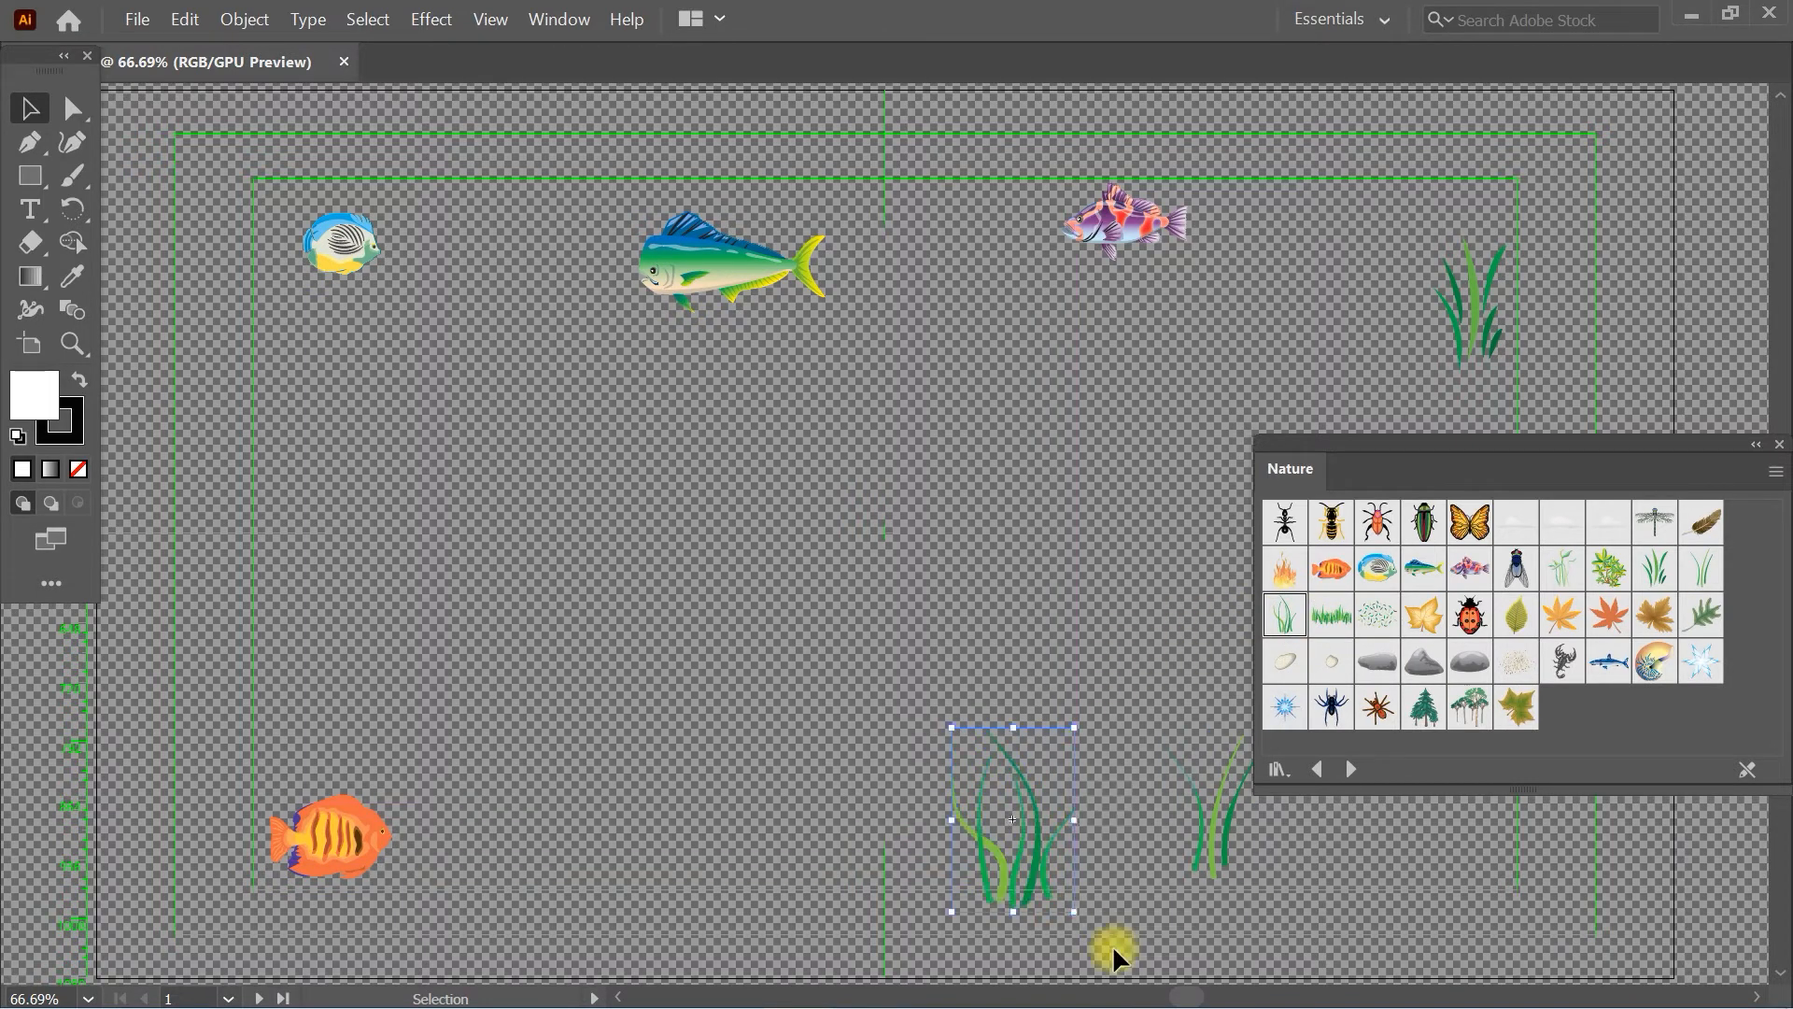
pyautogui.click(1777, 445)
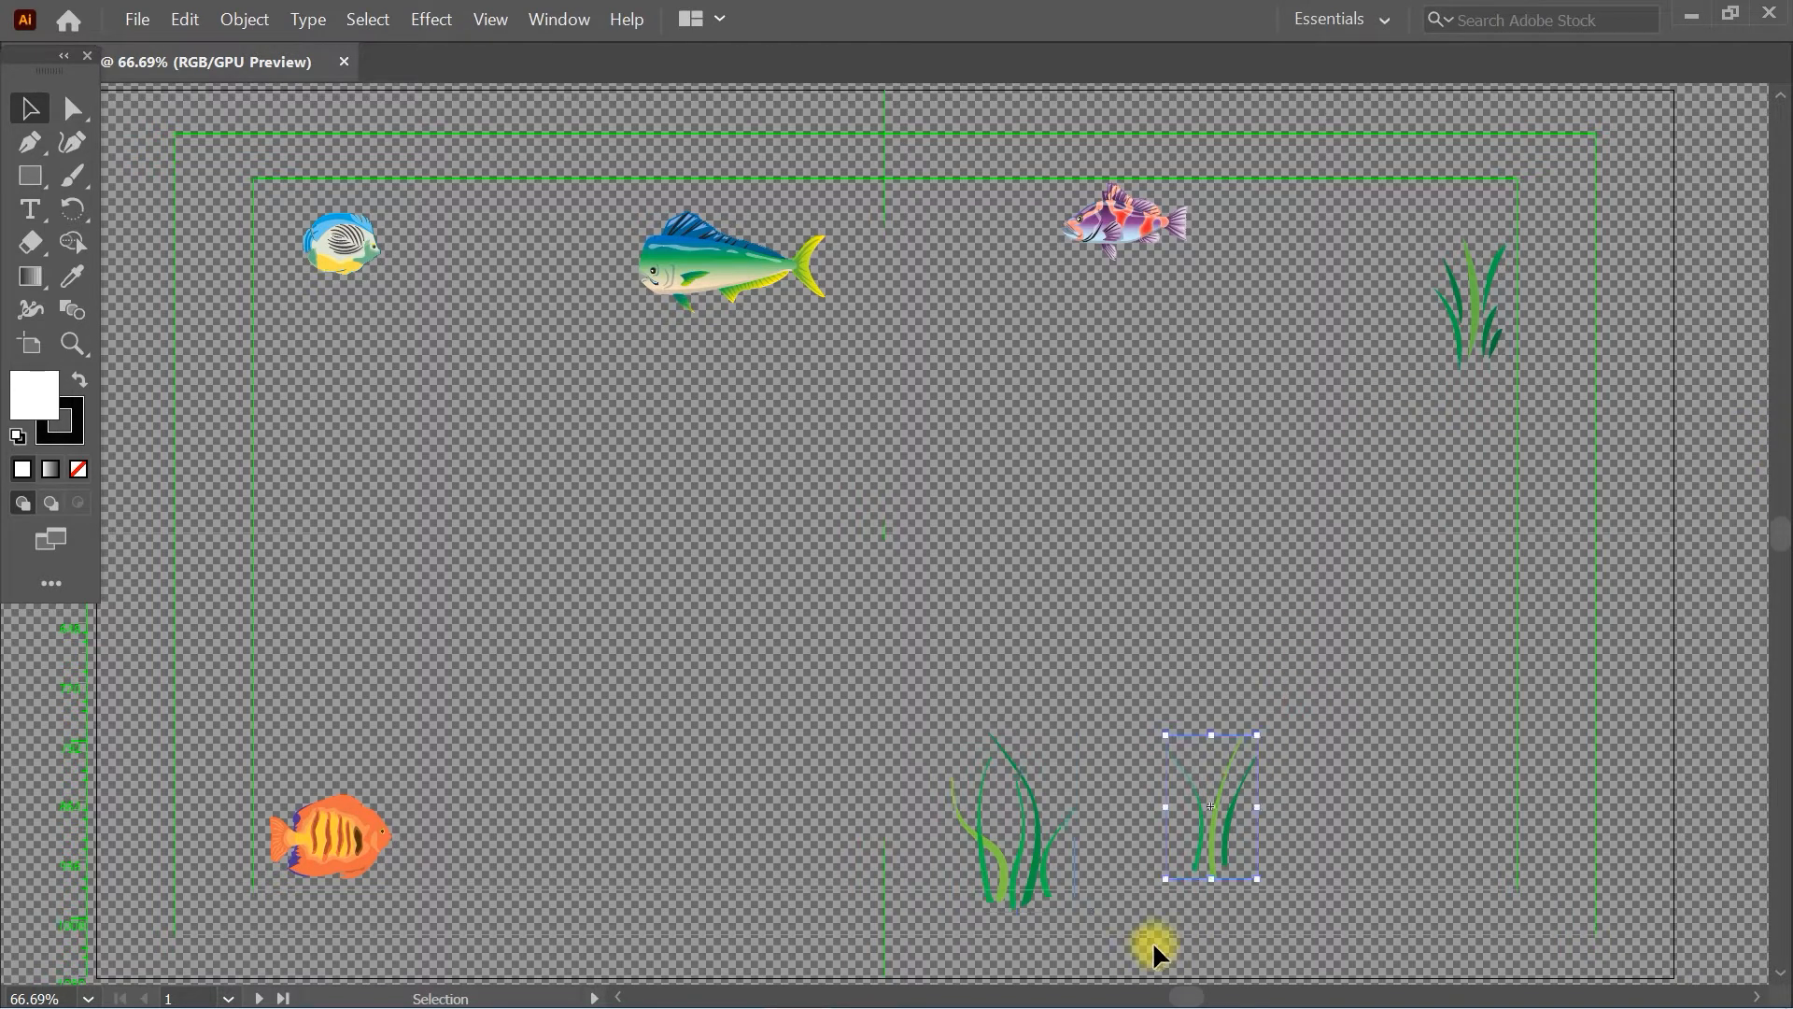
# Copy the lower-right grass symbol, switch to Photoshop and paste it into the blue gradient document as a Smart Object
pyautogui.hotkey('ctrl', 'c')
pyautogui.press('super+d')
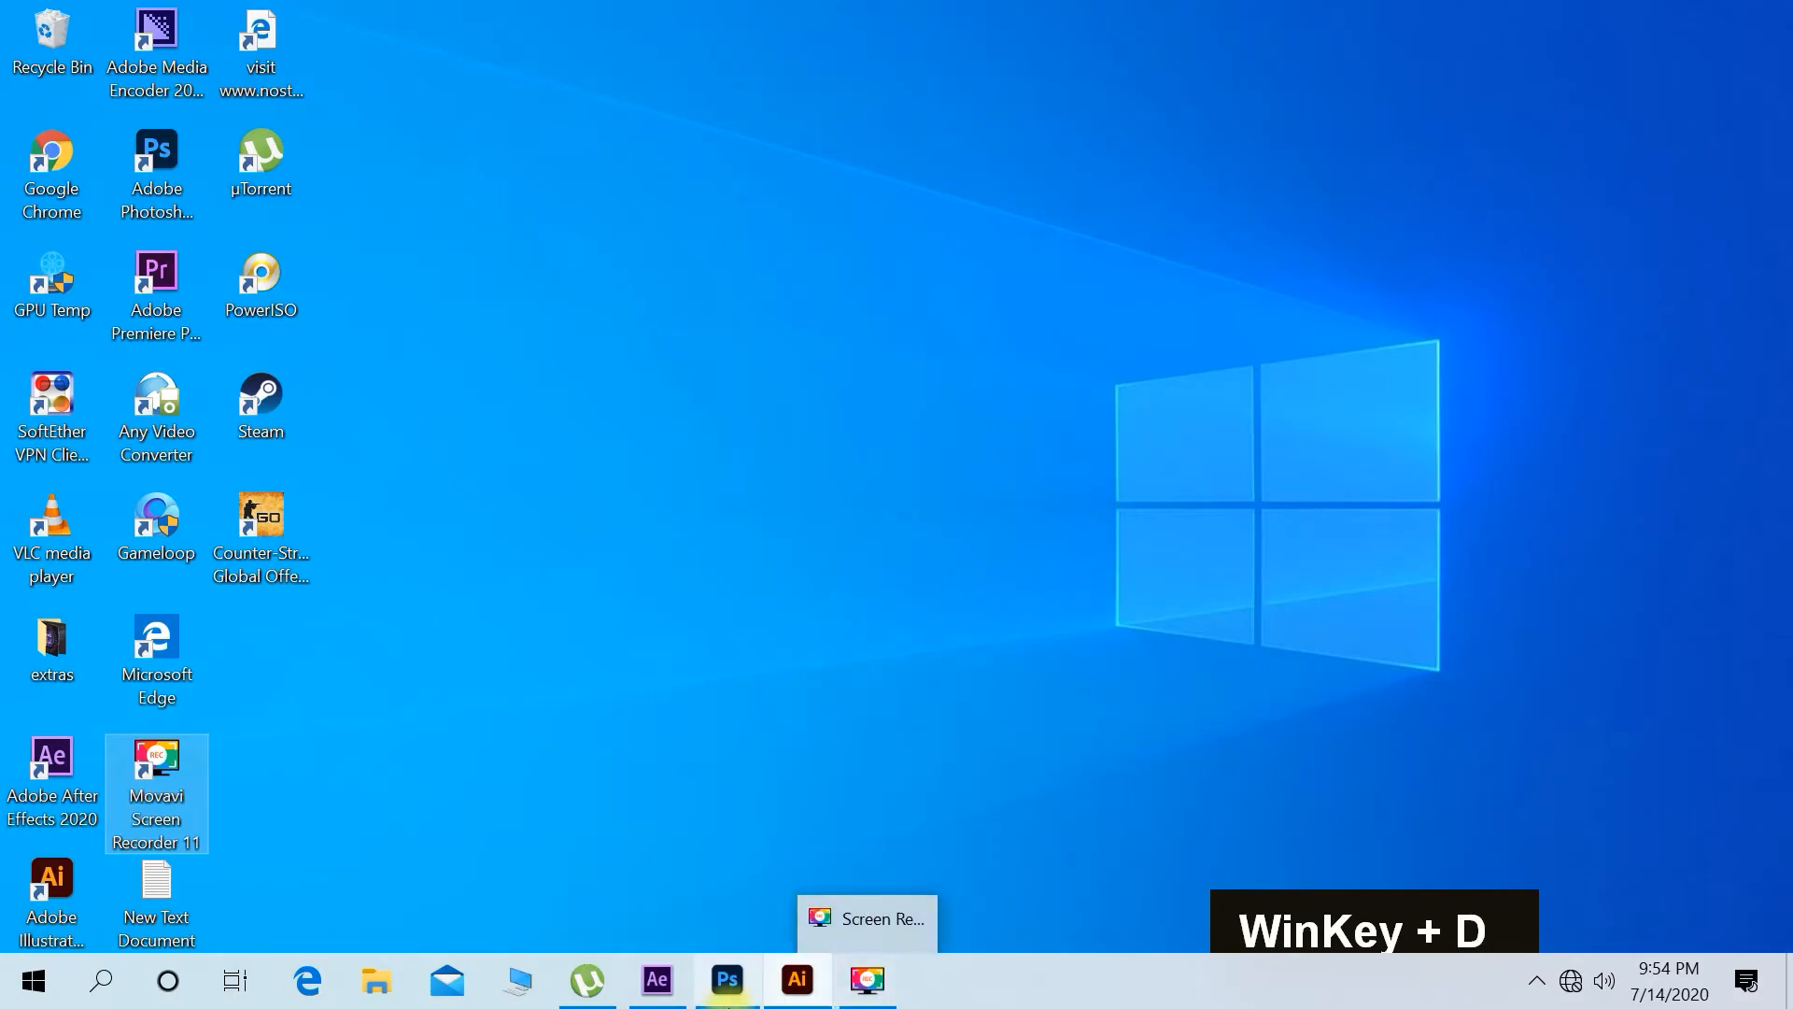
pyautogui.click(725, 979)
pyautogui.press('space')
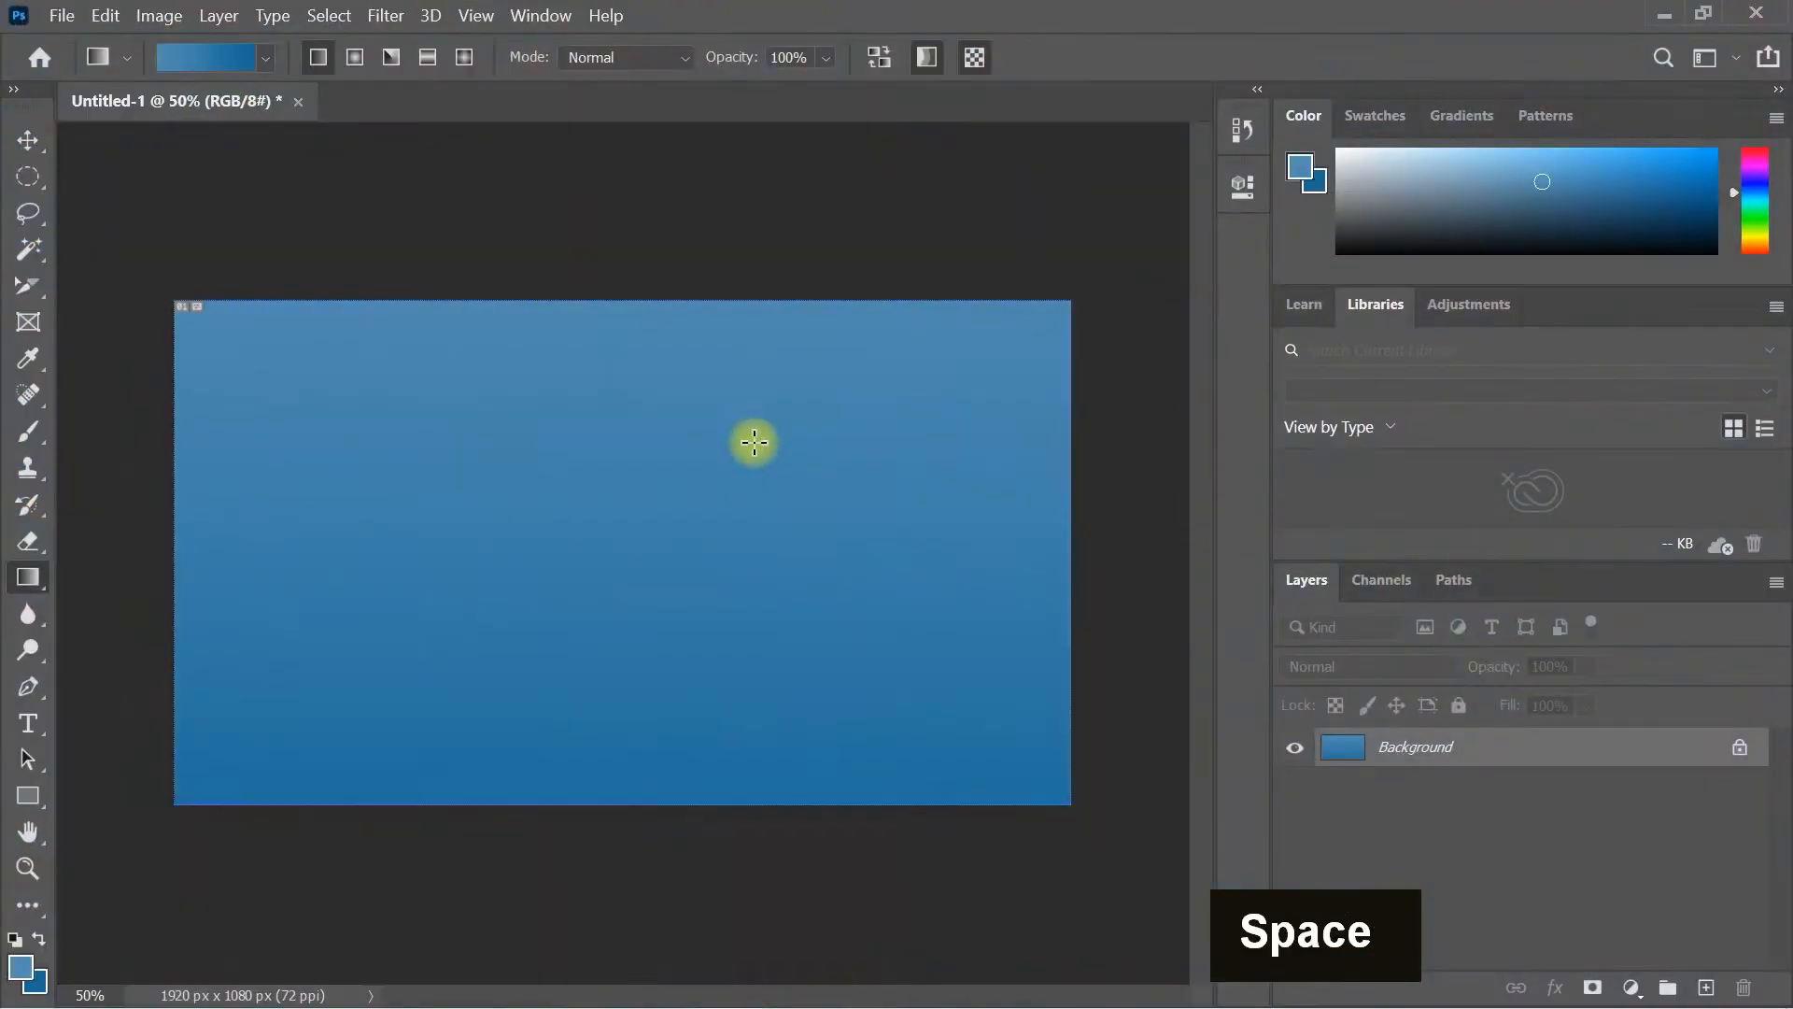
pyautogui.press('ctrl')
pyautogui.hotkey('ctrl', 'v')
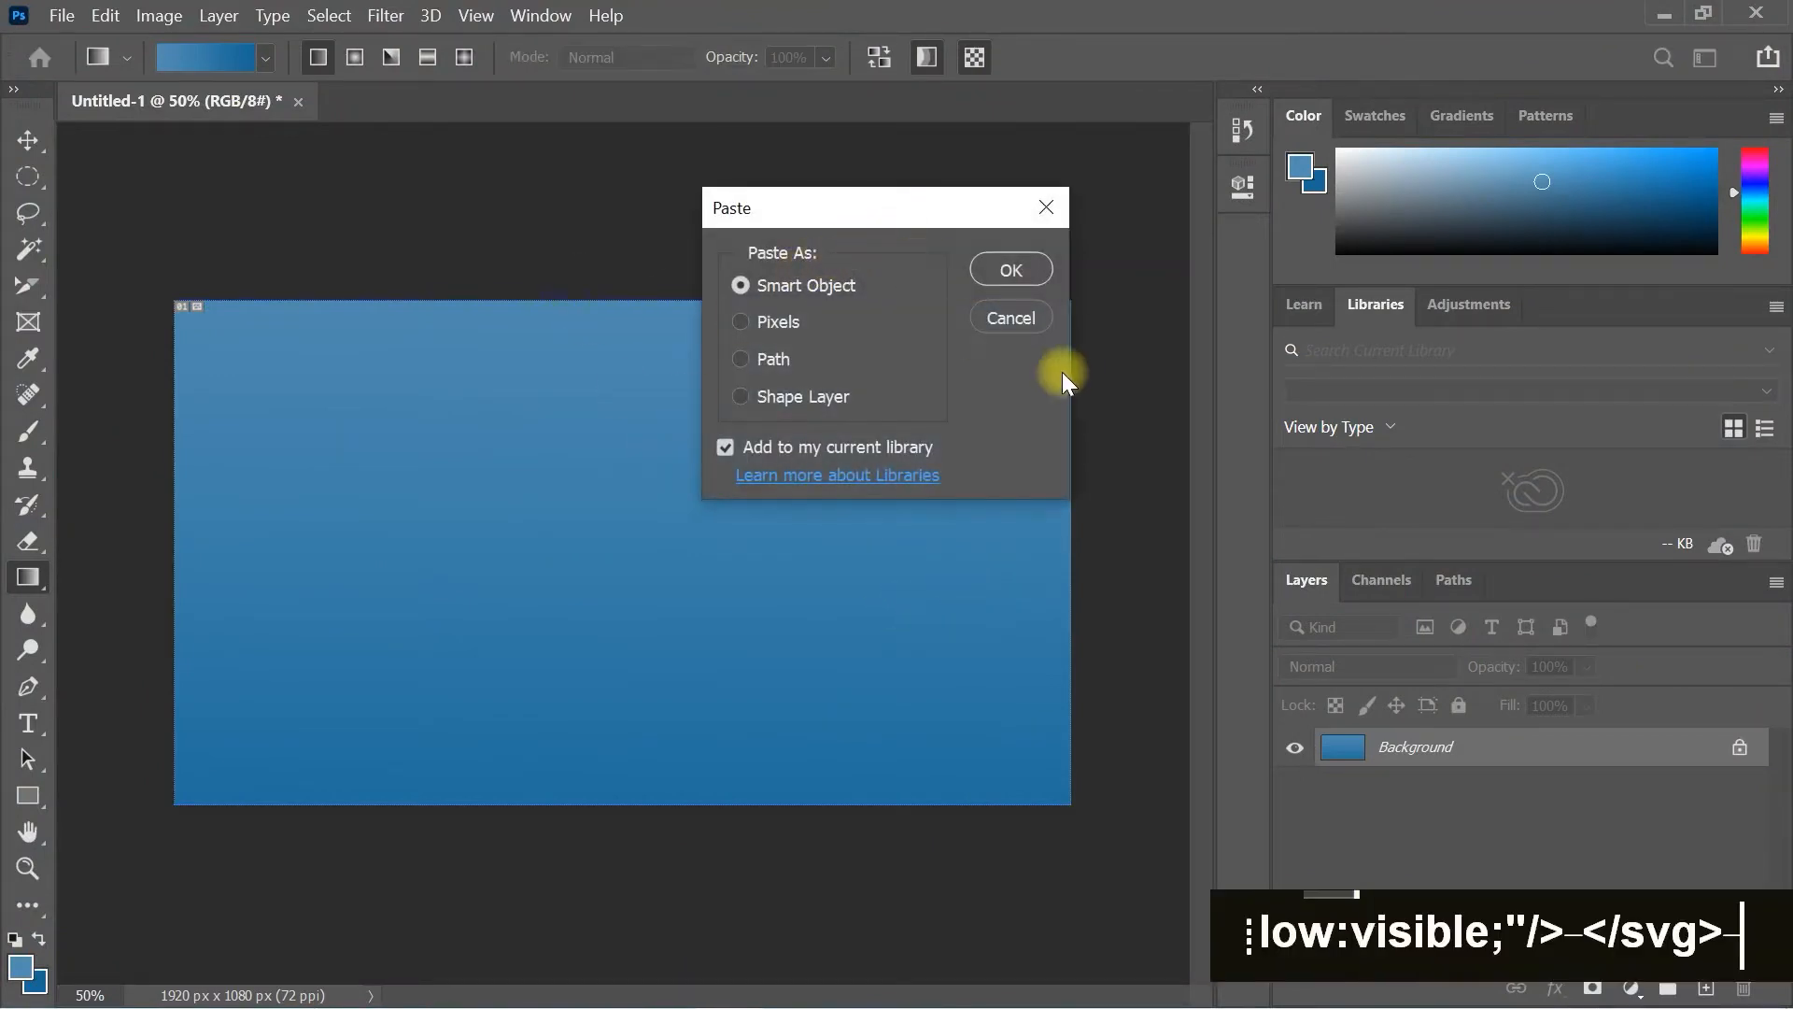
pyautogui.click(1008, 270)
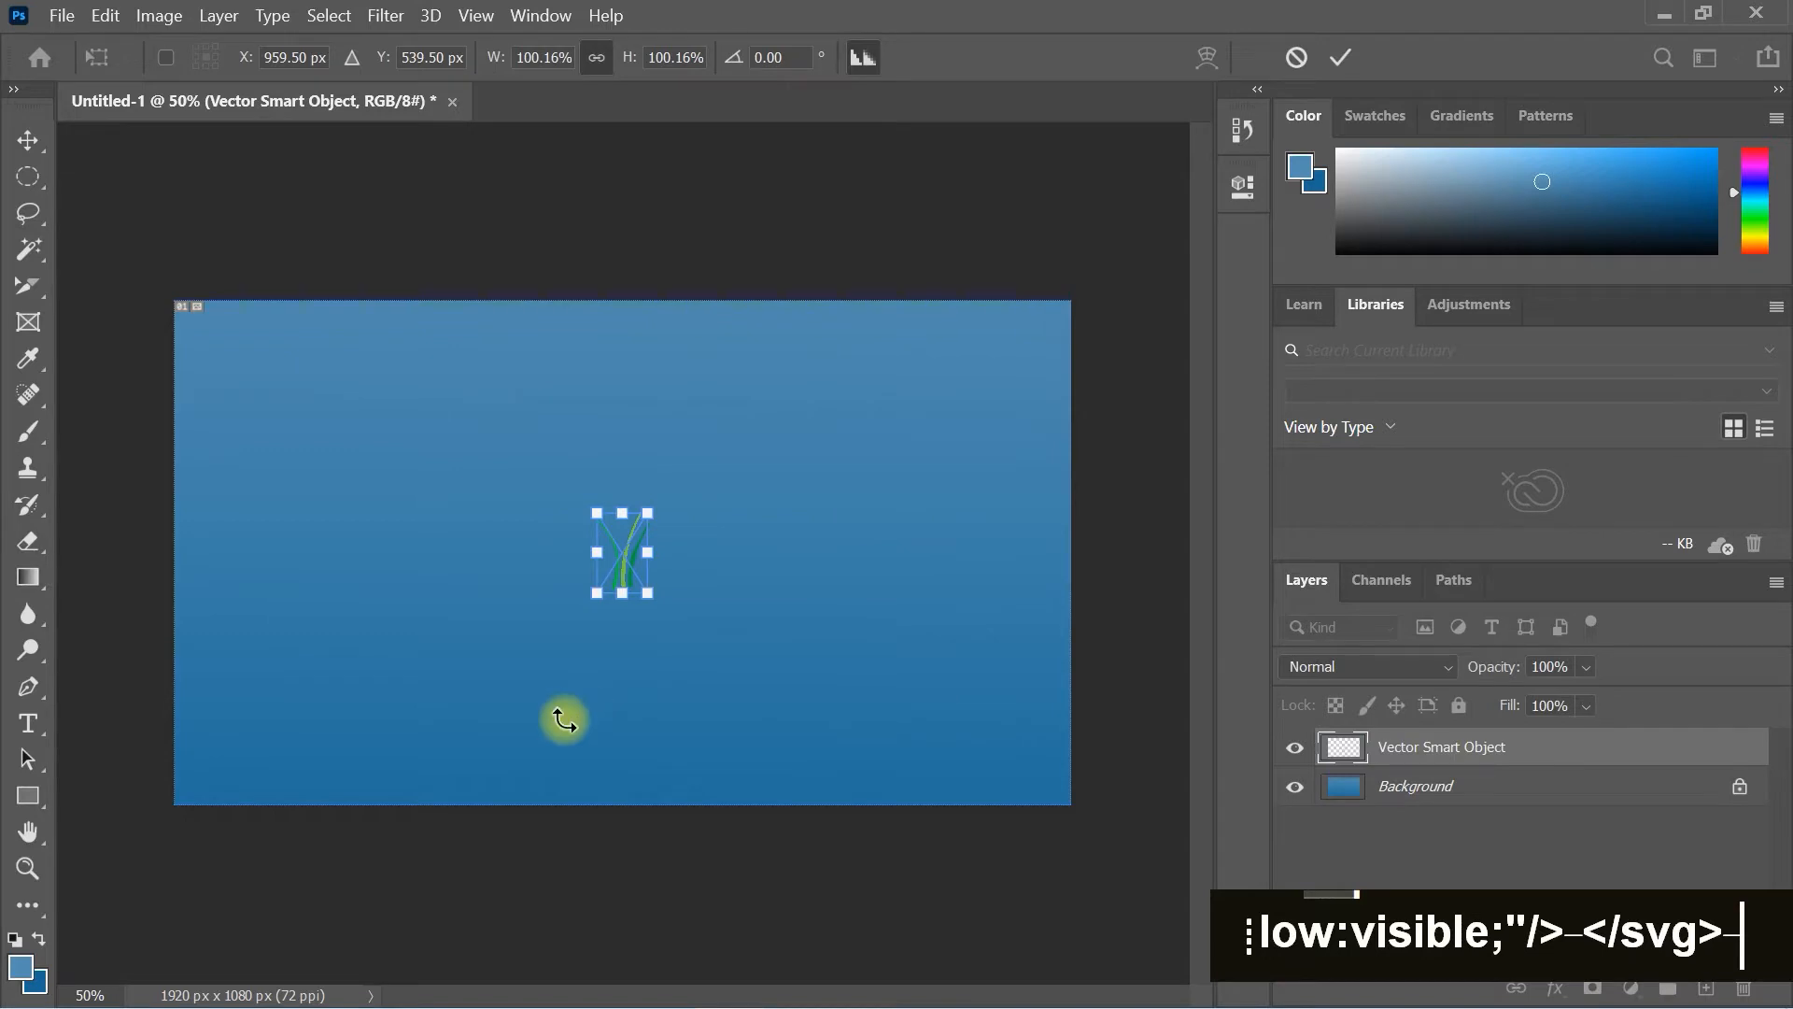
# Scale the pasted grass to about 171% and place it in the canvas's lower-left corner
pyautogui.moveTo(647, 591); pyautogui.dragTo(681, 651)
pyautogui.moveTo(638, 579); pyautogui.dragTo(190, 755)
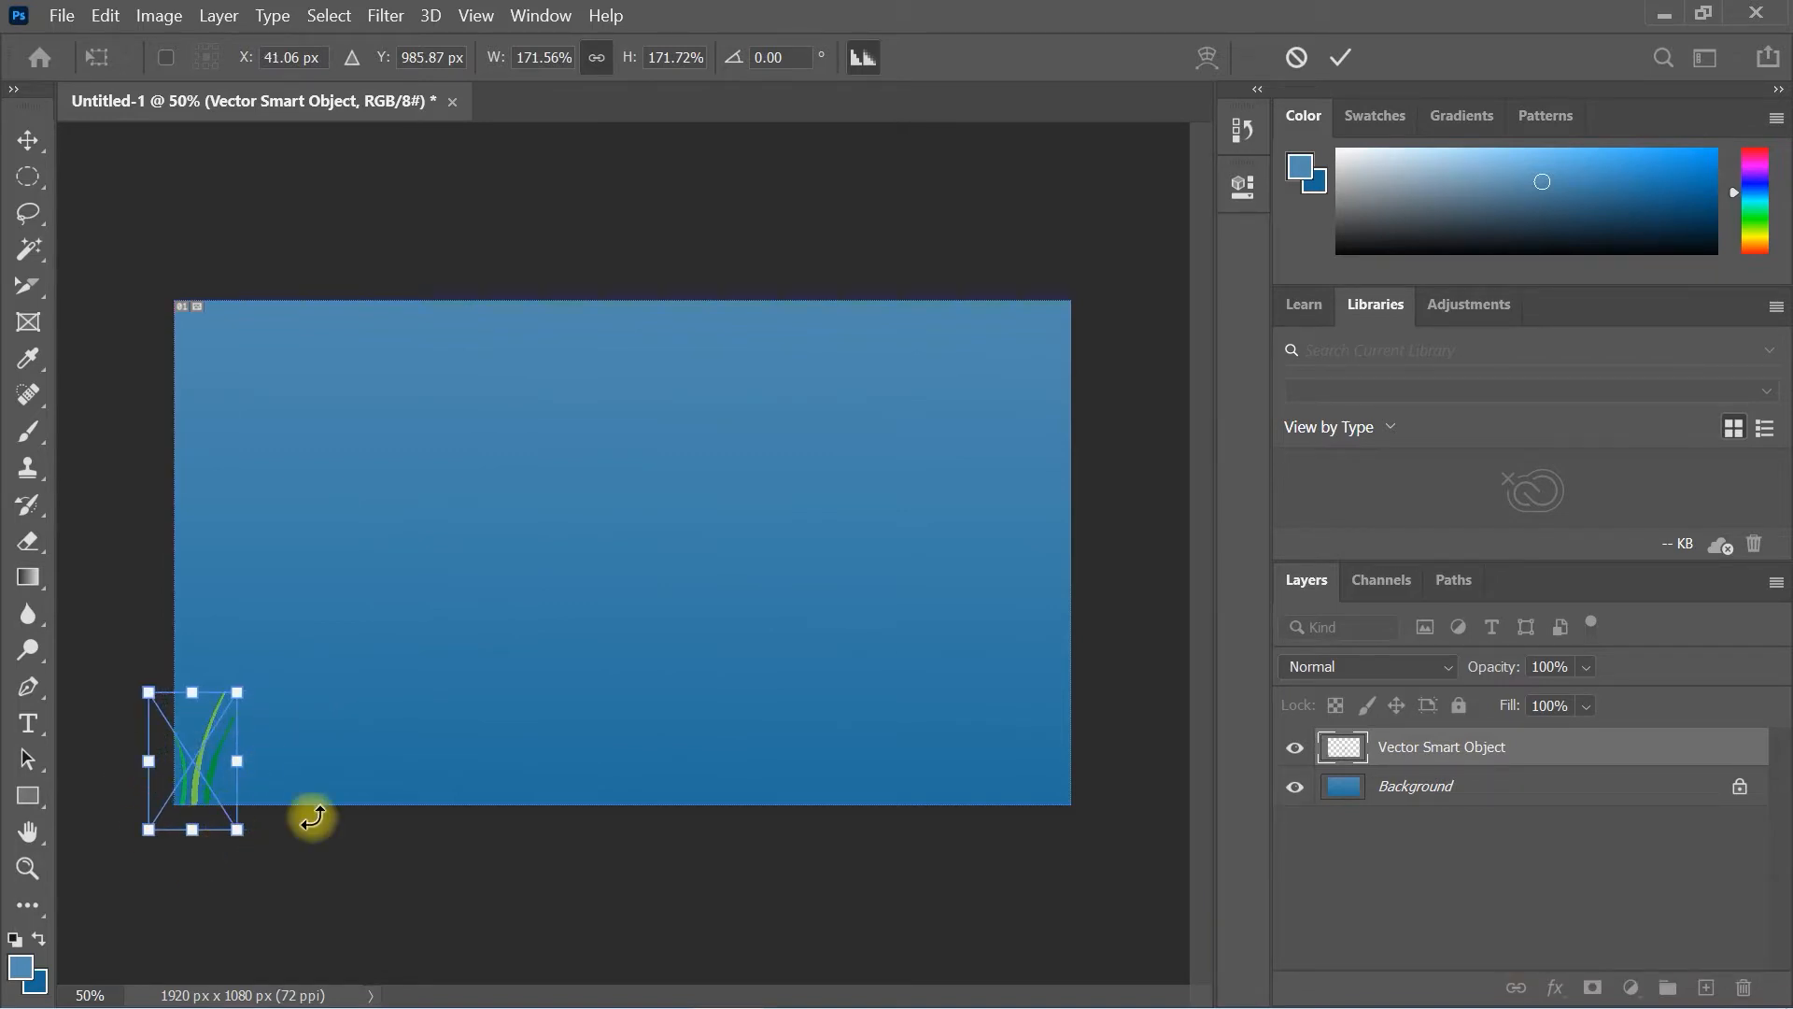
pyautogui.click(26, 149)
# Duplicate the grass repeatedly along the bottom edge until it spans the full canvas width
pyautogui.keyDown('alt'); pyautogui.moveTo(195, 759); pyautogui.dragTo(561, 788); pyautogui.keyUp('alt')
pyautogui.keyDown('alt'); pyautogui.click(246, 782); pyautogui.keyUp('alt')
pyautogui.keyDown('alt'); pyautogui.moveTo(561, 787); pyautogui.dragTo(761, 801); pyautogui.keyUp('alt')
pyautogui.keyDown('alt'); pyautogui.moveTo(379, 783); pyautogui.dragTo(816, 792); pyautogui.keyUp('alt')
pyautogui.keyDown('alt'); pyautogui.moveTo(461, 781); pyautogui.dragTo(992, 789); pyautogui.keyUp('alt')
pyautogui.moveTo(225, 777); pyautogui.dragTo(962, 783)
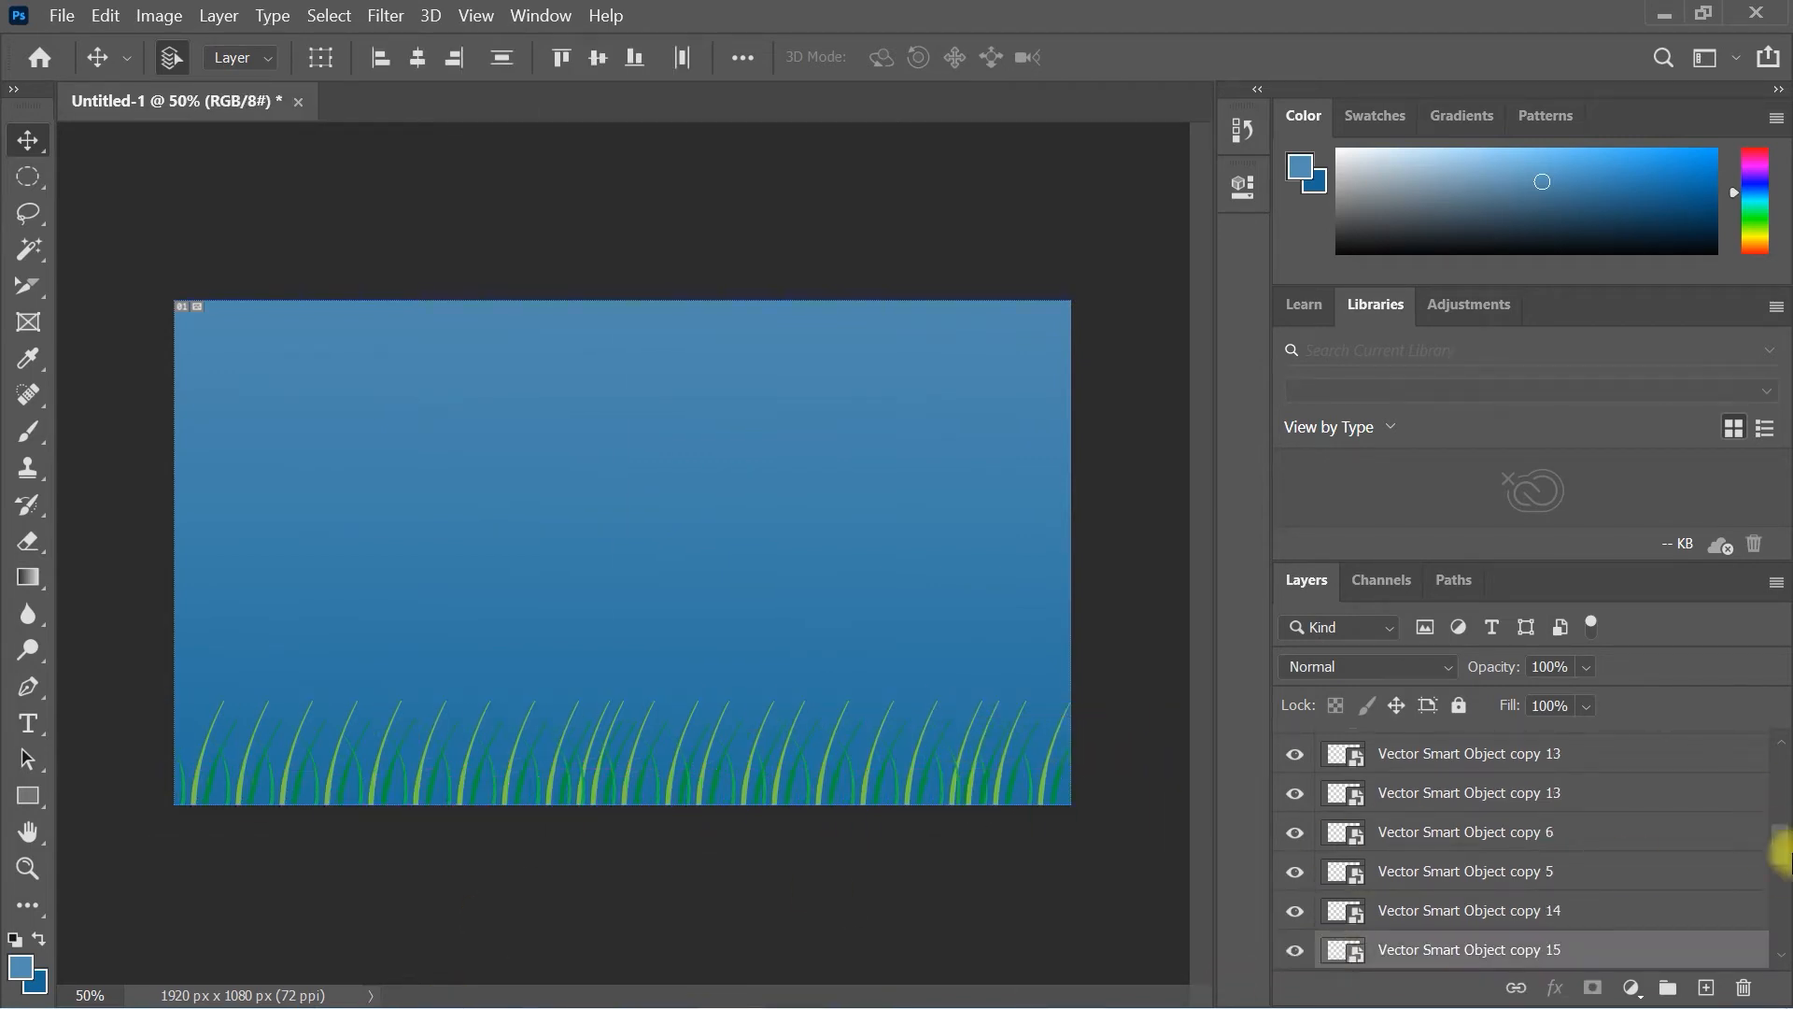
# Select all the grass Smart Object layers together with the Background layer and merge them into one
pyautogui.moveTo(1782, 855); pyautogui.dragTo(1773, 732)
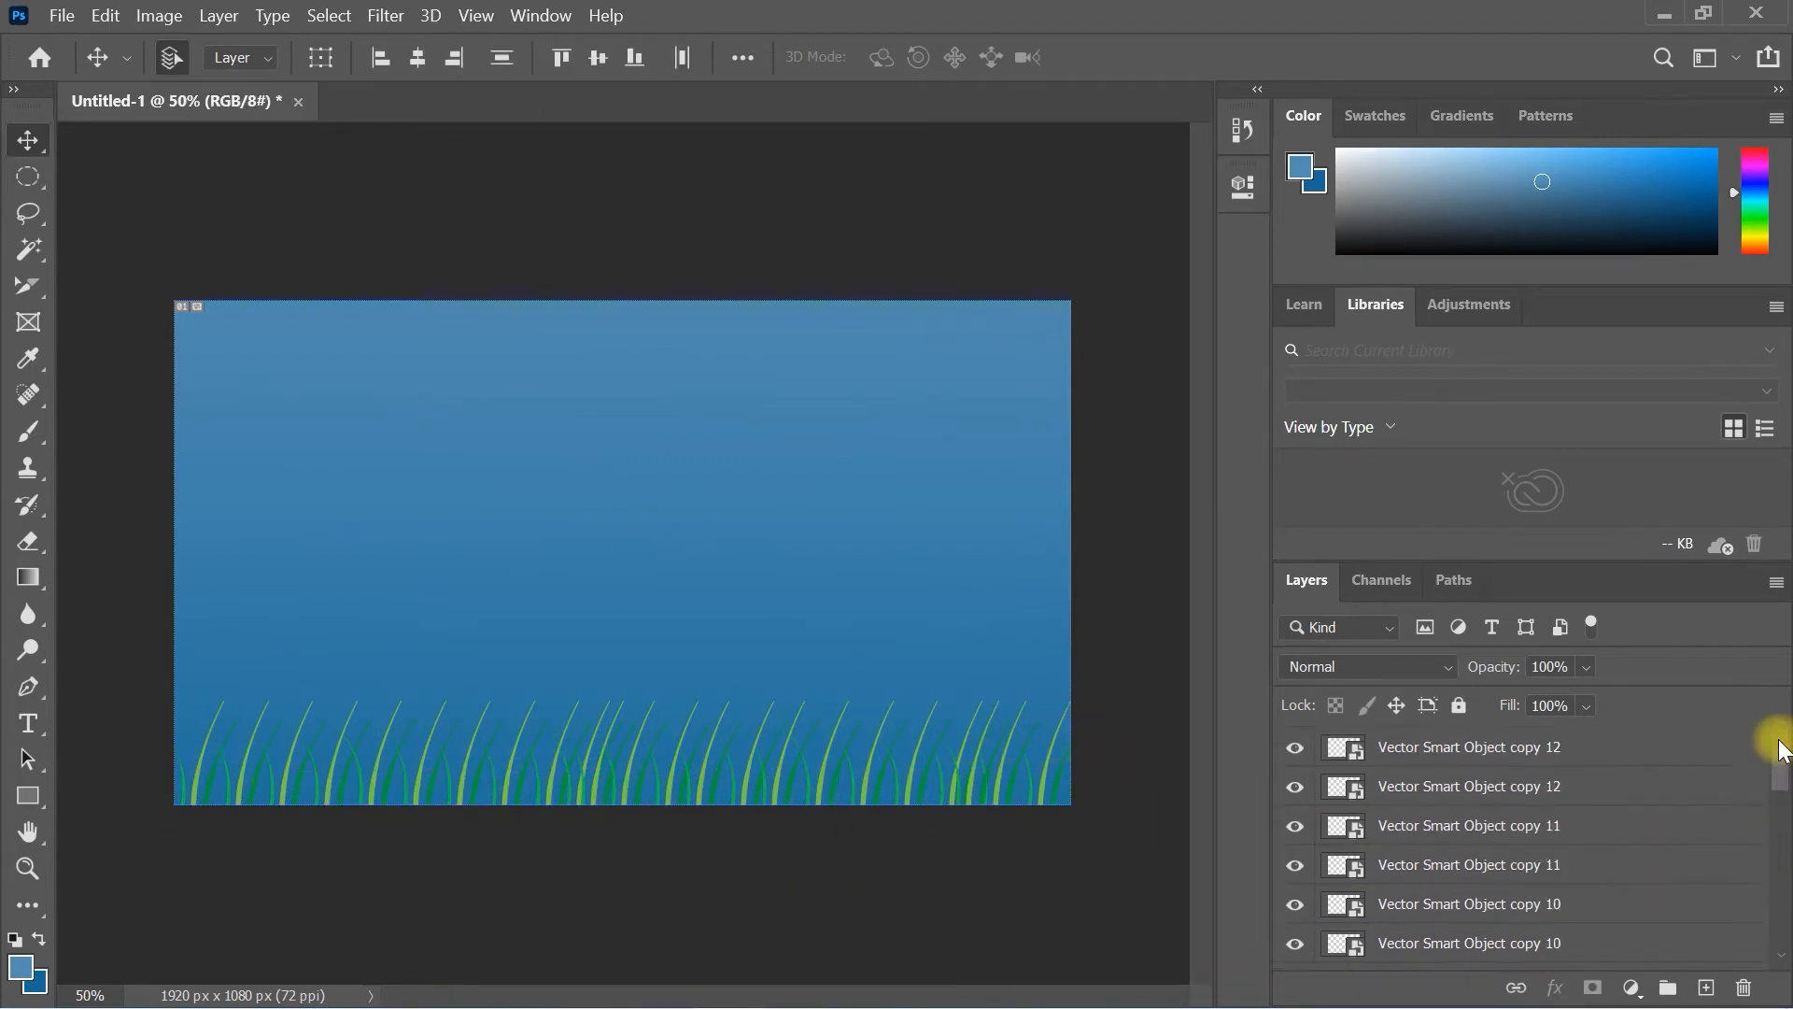
pyautogui.keyDown('ctrl'); pyautogui.click(1594, 750); pyautogui.keyUp('ctrl')
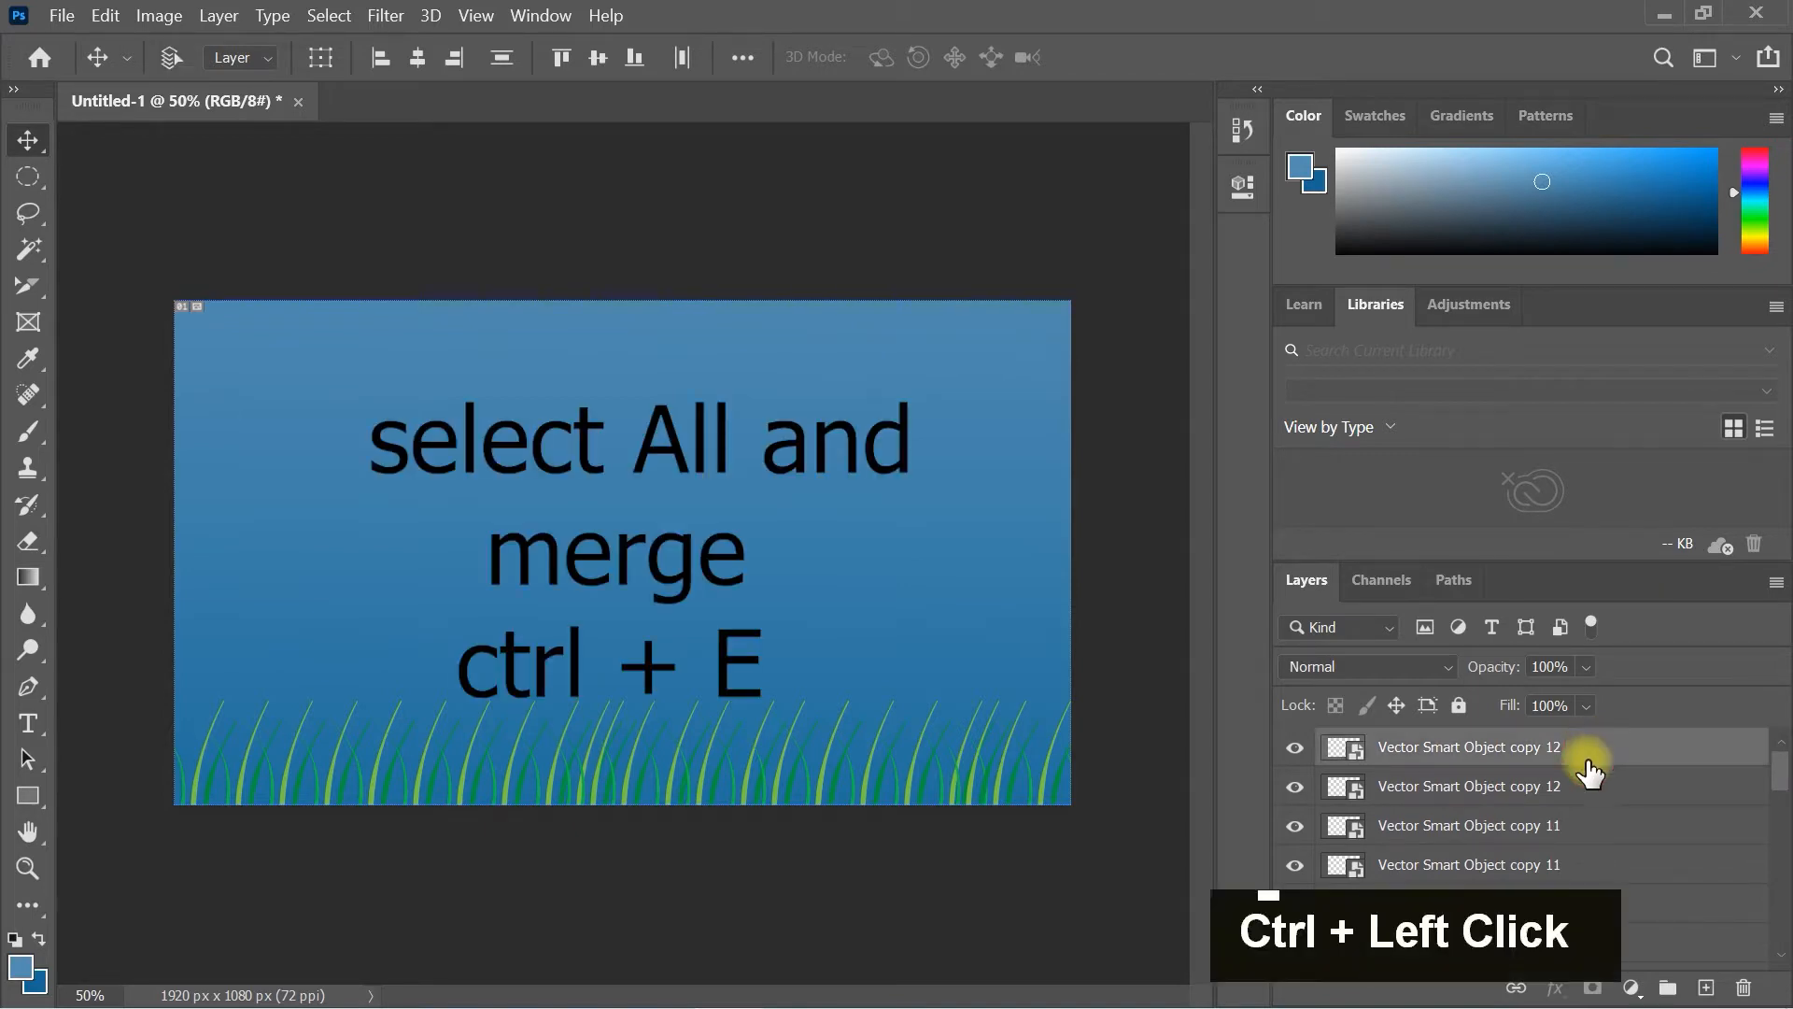
pyautogui.keyDown('ctrl'); pyautogui.click(1578, 789); pyautogui.keyUp('ctrl')
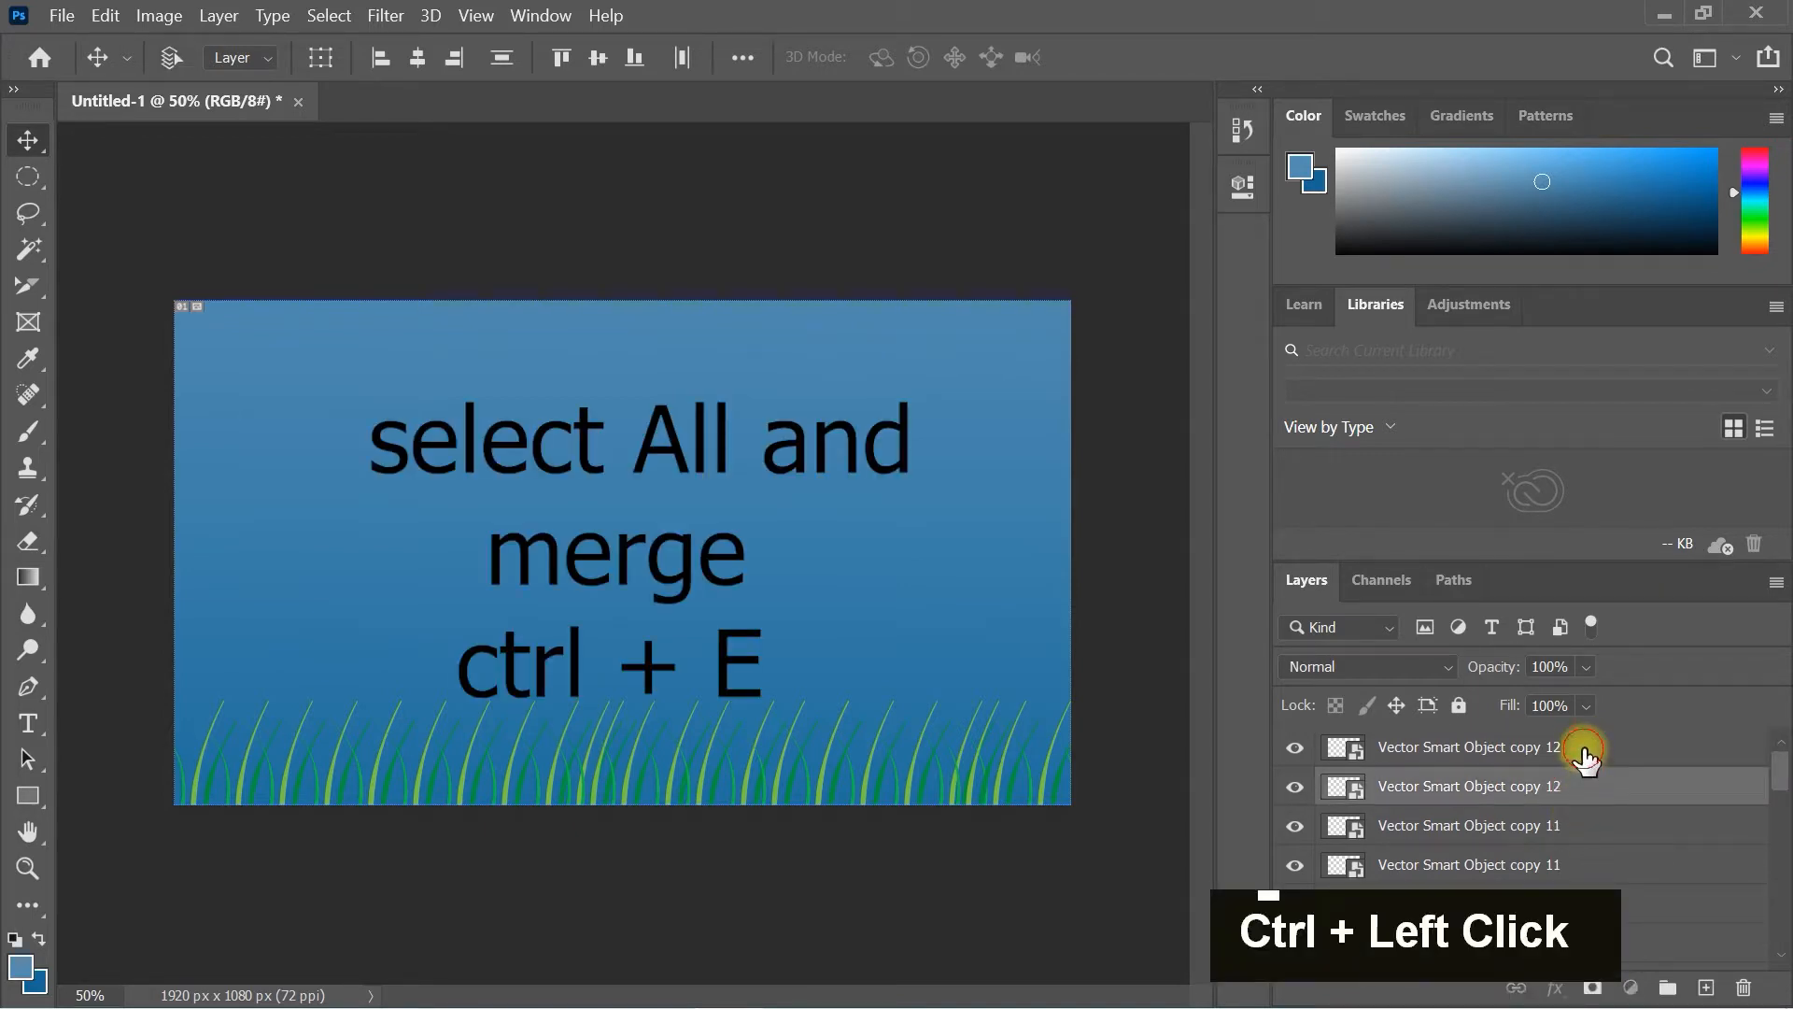
pyautogui.keyDown('ctrl'); pyautogui.click(1584, 749); pyautogui.keyUp('ctrl')
pyautogui.keyDown('ctrl'); pyautogui.click(1573, 820); pyautogui.keyUp('ctrl')
pyautogui.hotkey('ctrl', 'a')
pyautogui.keyDown('ctrl'); pyautogui.click(1570, 859); pyautogui.keyUp('ctrl')
pyautogui.moveTo(1778, 787); pyautogui.dragTo(1779, 914)
pyautogui.keyDown('ctrl'); pyautogui.click(1550, 786); pyautogui.keyUp('ctrl')
pyautogui.keyDown('ctrl'); pyautogui.click(1563, 826); pyautogui.keyUp('ctrl')
pyautogui.keyDown('ctrl'); pyautogui.click(1593, 858); pyautogui.keyUp('ctrl')
pyautogui.keyDown('ctrl'); pyautogui.click(1616, 756); pyautogui.keyUp('ctrl')
pyautogui.keyDown('ctrl'); pyautogui.click(1620, 757); pyautogui.keyUp('ctrl')
pyautogui.keyDown('ctrl'); pyautogui.click(1623, 788); pyautogui.keyUp('ctrl')
pyautogui.keyDown('ctrl'); pyautogui.click(1622, 811); pyautogui.keyUp('ctrl')
pyautogui.keyDown('ctrl'); pyautogui.click(1620, 853); pyautogui.keyUp('ctrl')
pyautogui.keyDown('ctrl'); pyautogui.click(1622, 794); pyautogui.keyUp('ctrl')
pyautogui.keyDown('ctrl'); pyautogui.click(1627, 825); pyautogui.keyUp('ctrl')
pyautogui.keyDown('ctrl'); pyautogui.click(1623, 844); pyautogui.keyUp('ctrl')
pyautogui.keyDown('ctrl'); pyautogui.click(1623, 838); pyautogui.keyUp('ctrl')
pyautogui.keyDown('ctrl'); pyautogui.click(1622, 834); pyautogui.keyUp('ctrl')
pyautogui.keyDown('ctrl'); pyautogui.click(1622, 836); pyautogui.keyUp('ctrl')
pyautogui.keyDown('ctrl'); pyautogui.click(1622, 869); pyautogui.keyUp('ctrl')
pyautogui.keyDown('ctrl'); pyautogui.click(1644, 790); pyautogui.keyUp('ctrl')
pyautogui.keyDown('ctrl'); pyautogui.click(1638, 824); pyautogui.keyUp('ctrl')
pyautogui.keyDown('ctrl'); pyautogui.click(1633, 846); pyautogui.keyUp('ctrl')
pyautogui.keyDown('ctrl'); pyautogui.click(1626, 794); pyautogui.keyUp('ctrl')
pyautogui.keyDown('ctrl'); pyautogui.click(1620, 835); pyautogui.keyUp('ctrl')
pyautogui.keyDown('ctrl'); pyautogui.click(1621, 851); pyautogui.keyUp('ctrl')
pyautogui.keyDown('ctrl'); pyautogui.click(1673, 902); pyautogui.keyUp('ctrl')
pyautogui.scroll(-2, 1681, 929)
pyautogui.keyDown('ctrl'); pyautogui.click(1634, 876); pyautogui.keyUp('ctrl')
pyautogui.keyDown('ctrl'); pyautogui.click(1646, 913); pyautogui.keyUp('ctrl')
pyautogui.keyDown('ctrl'); pyautogui.click(1649, 954); pyautogui.keyUp('ctrl')
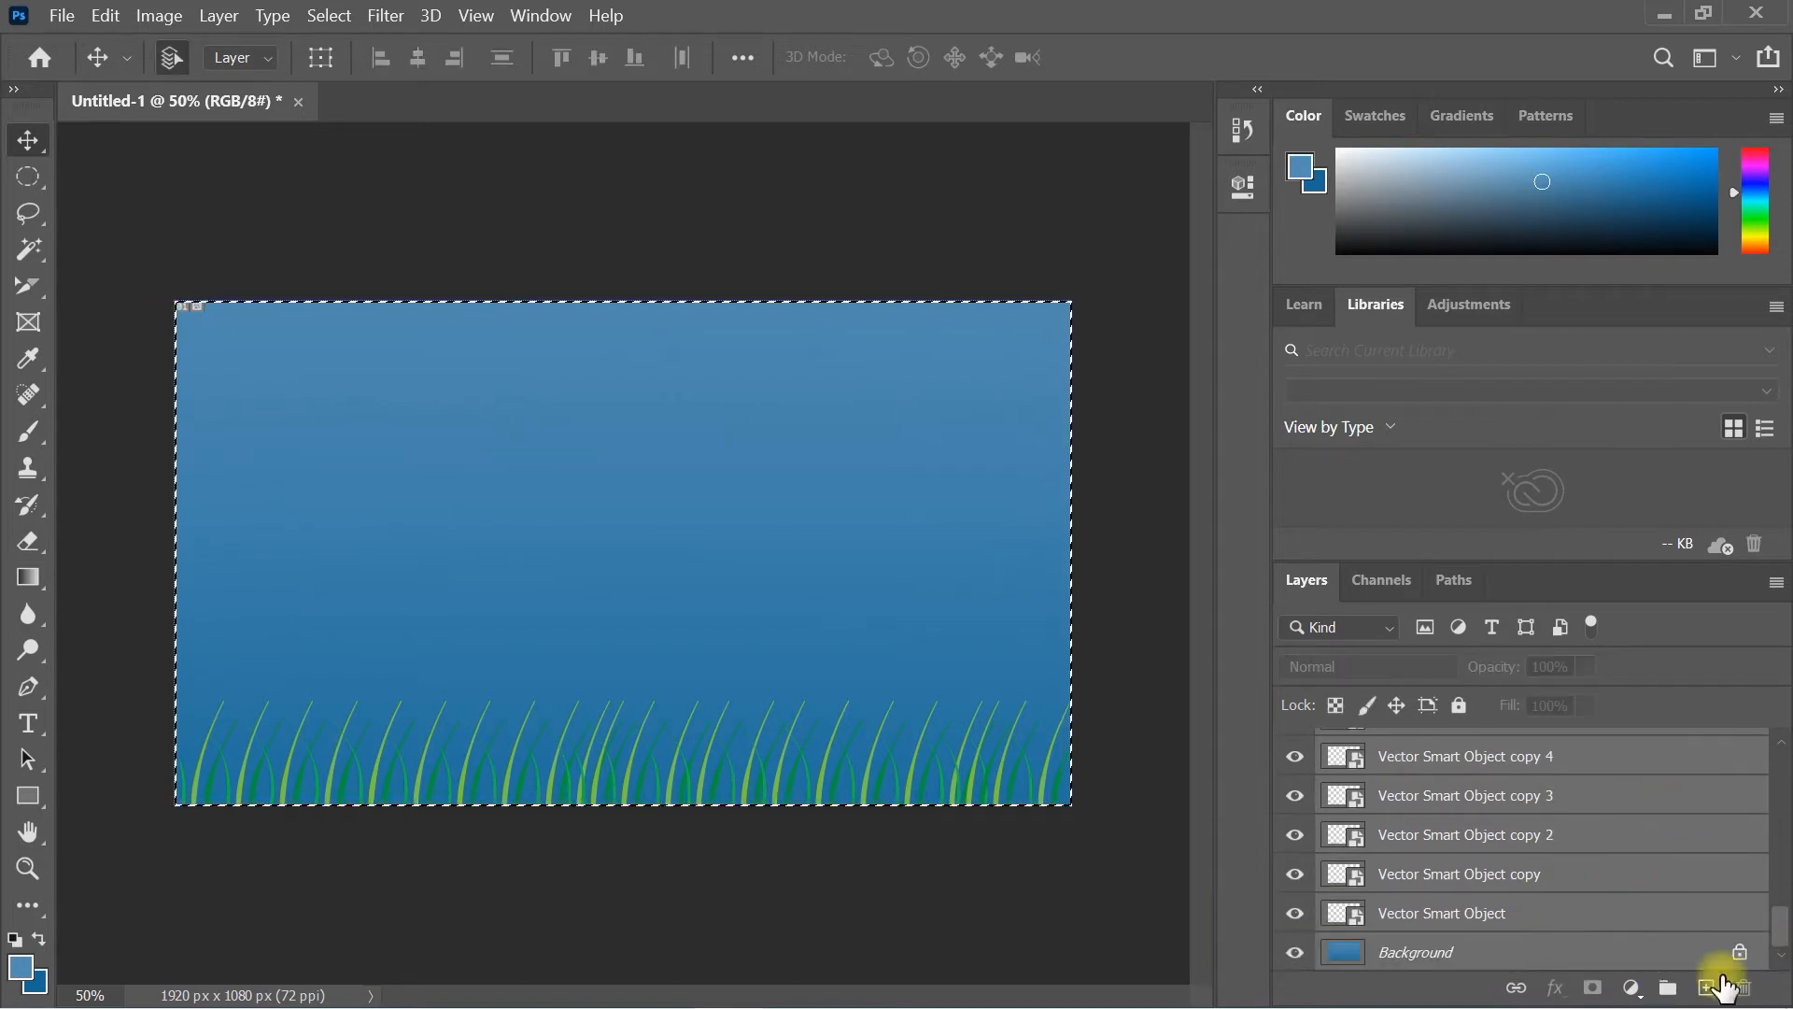
pyautogui.hotkey('ctrl', 'e')
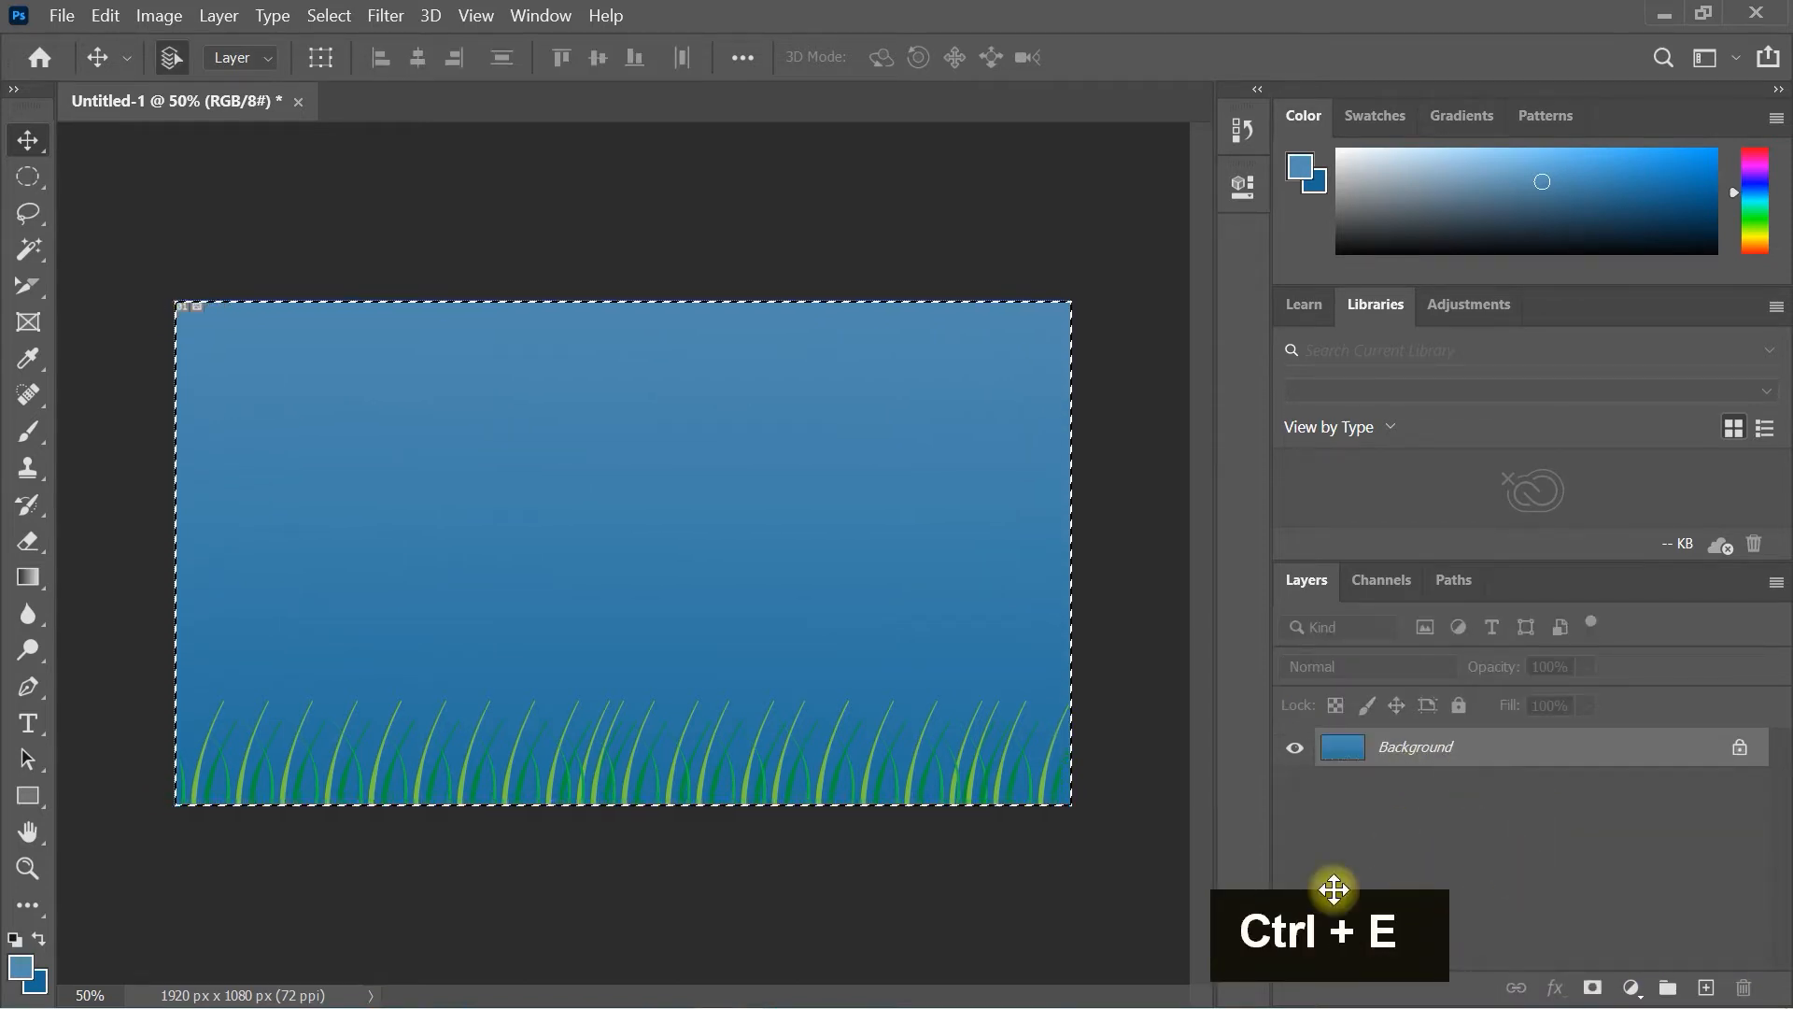
# Switch to Illustrator and copy the tall seaweed symbol at the artboard's lower centre
pyautogui.click(1667, 17)
pyautogui.moveTo(560, 999)
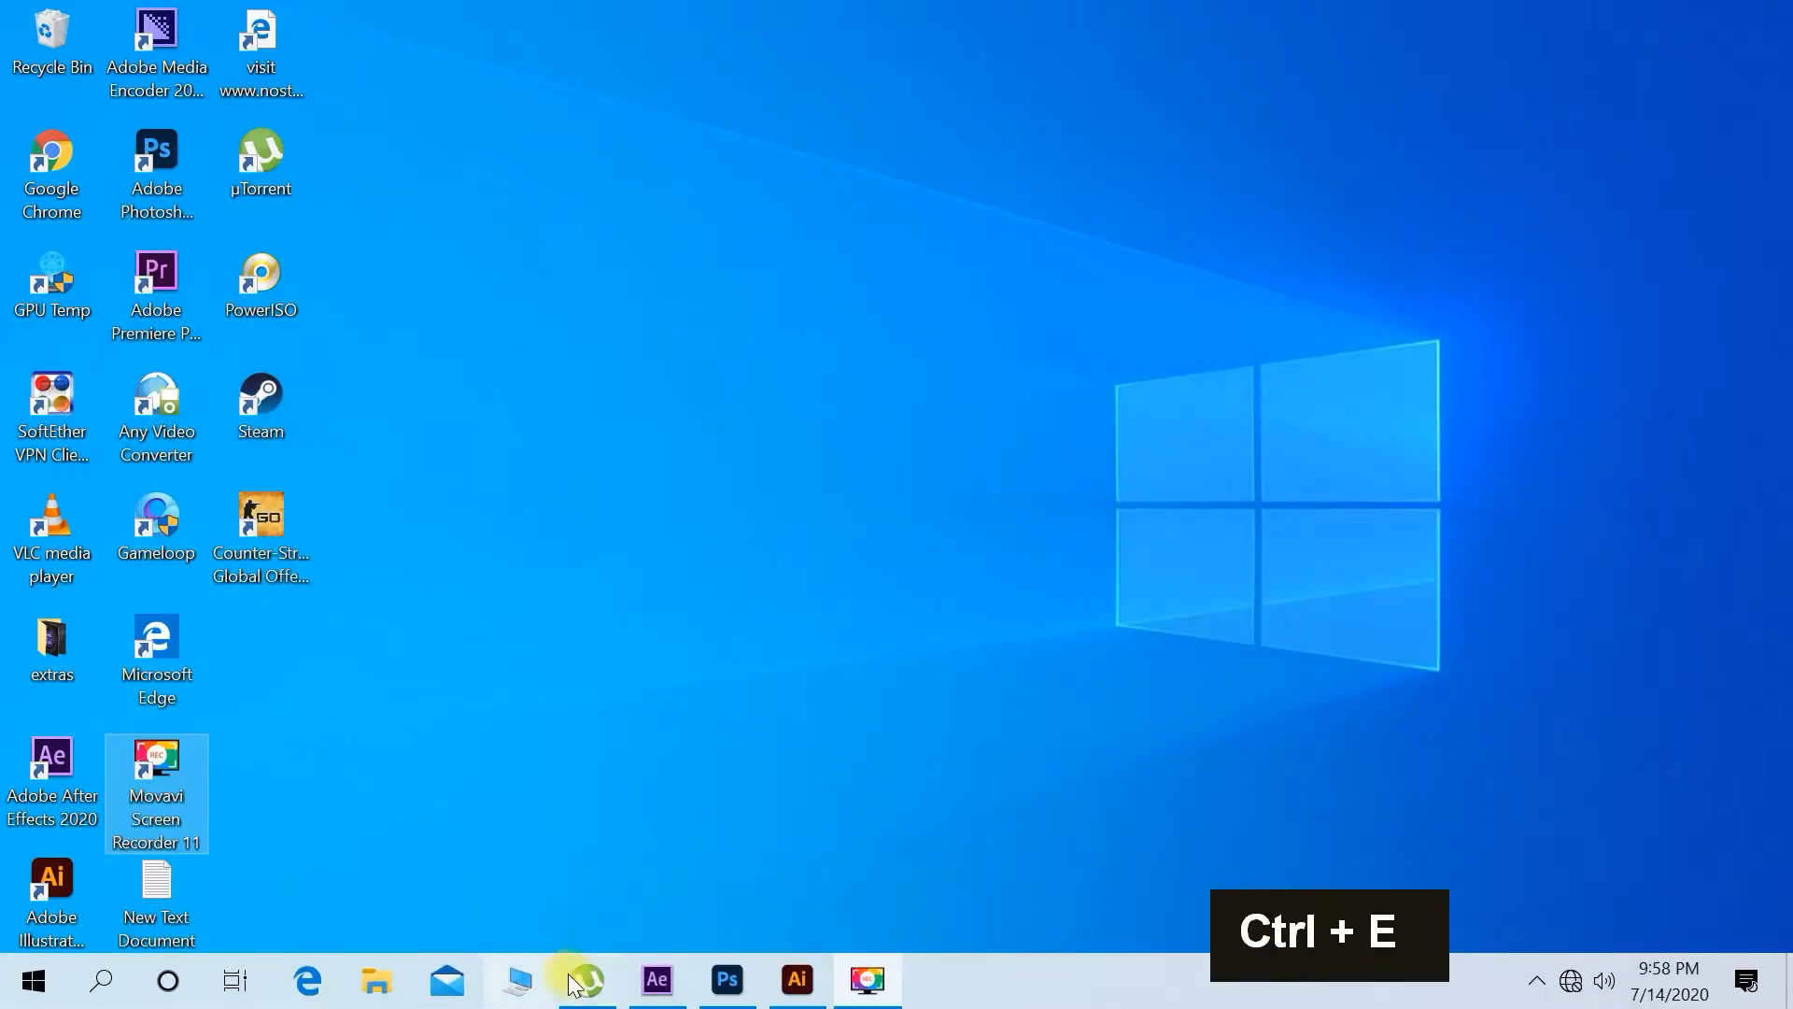
pyautogui.click(797, 979)
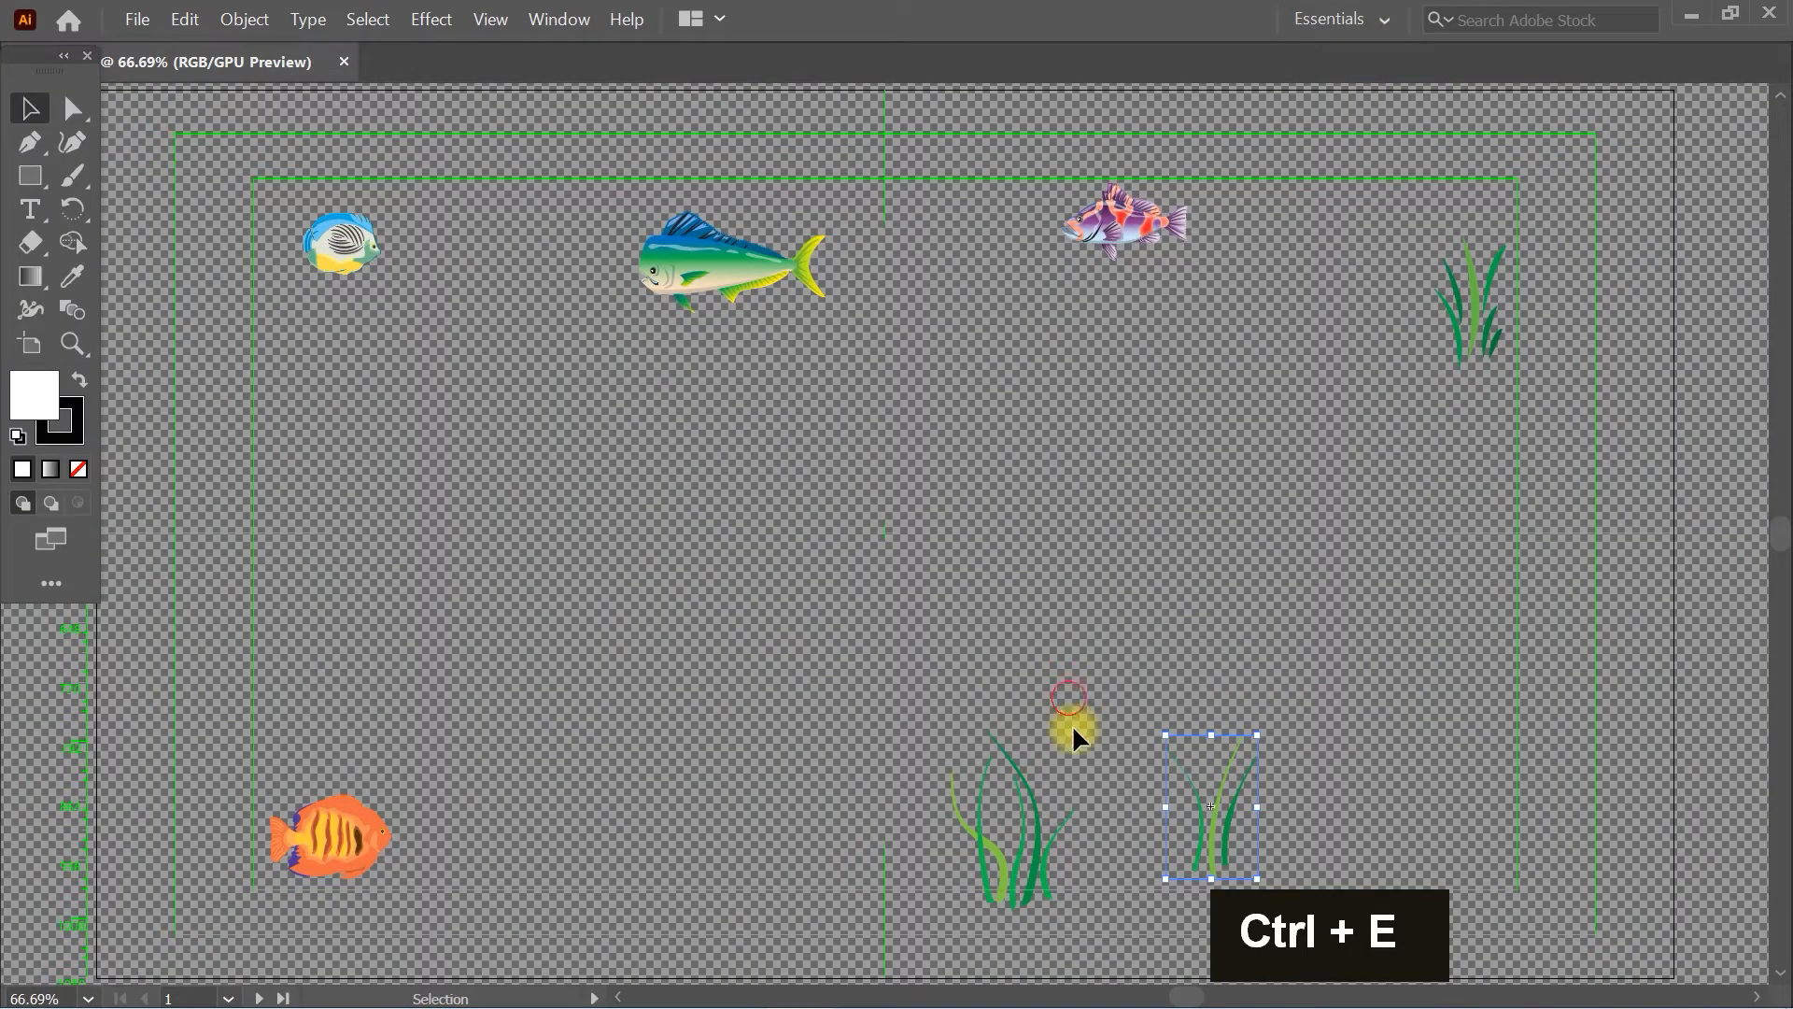
pyautogui.hotkey('ctrl', 'c')
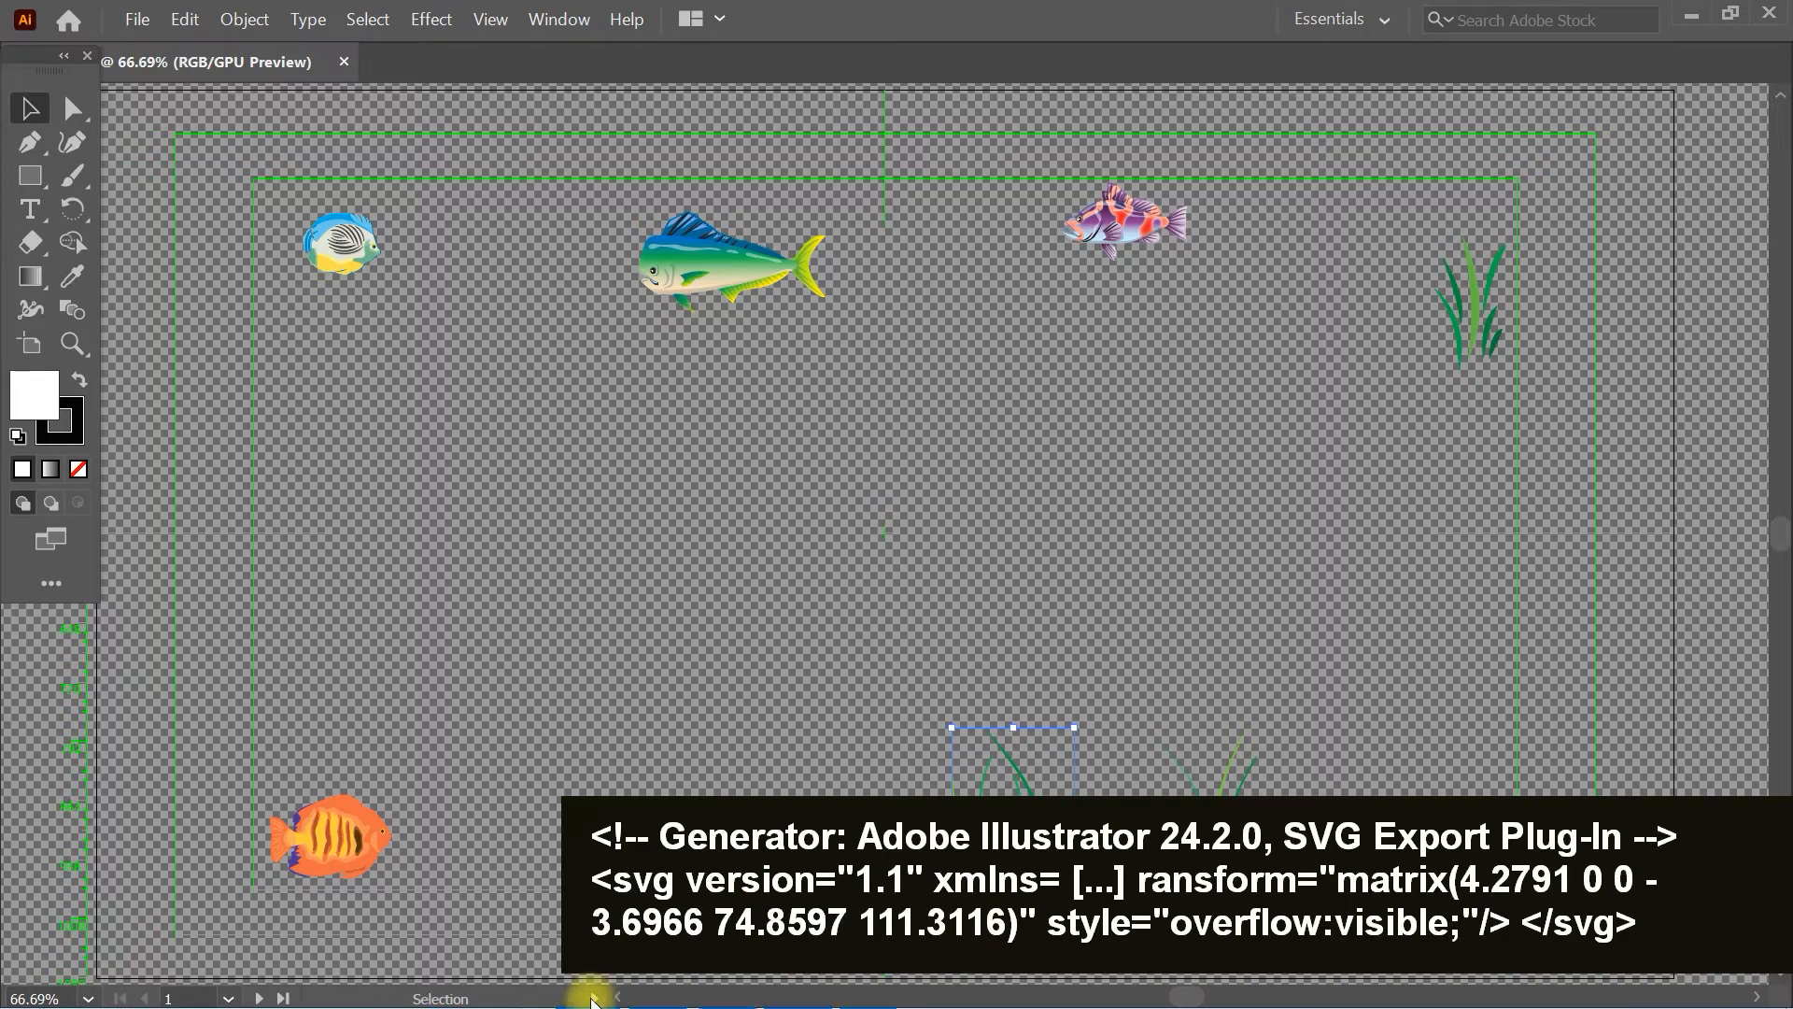
pyautogui.hotkey('ctrl', 'c')
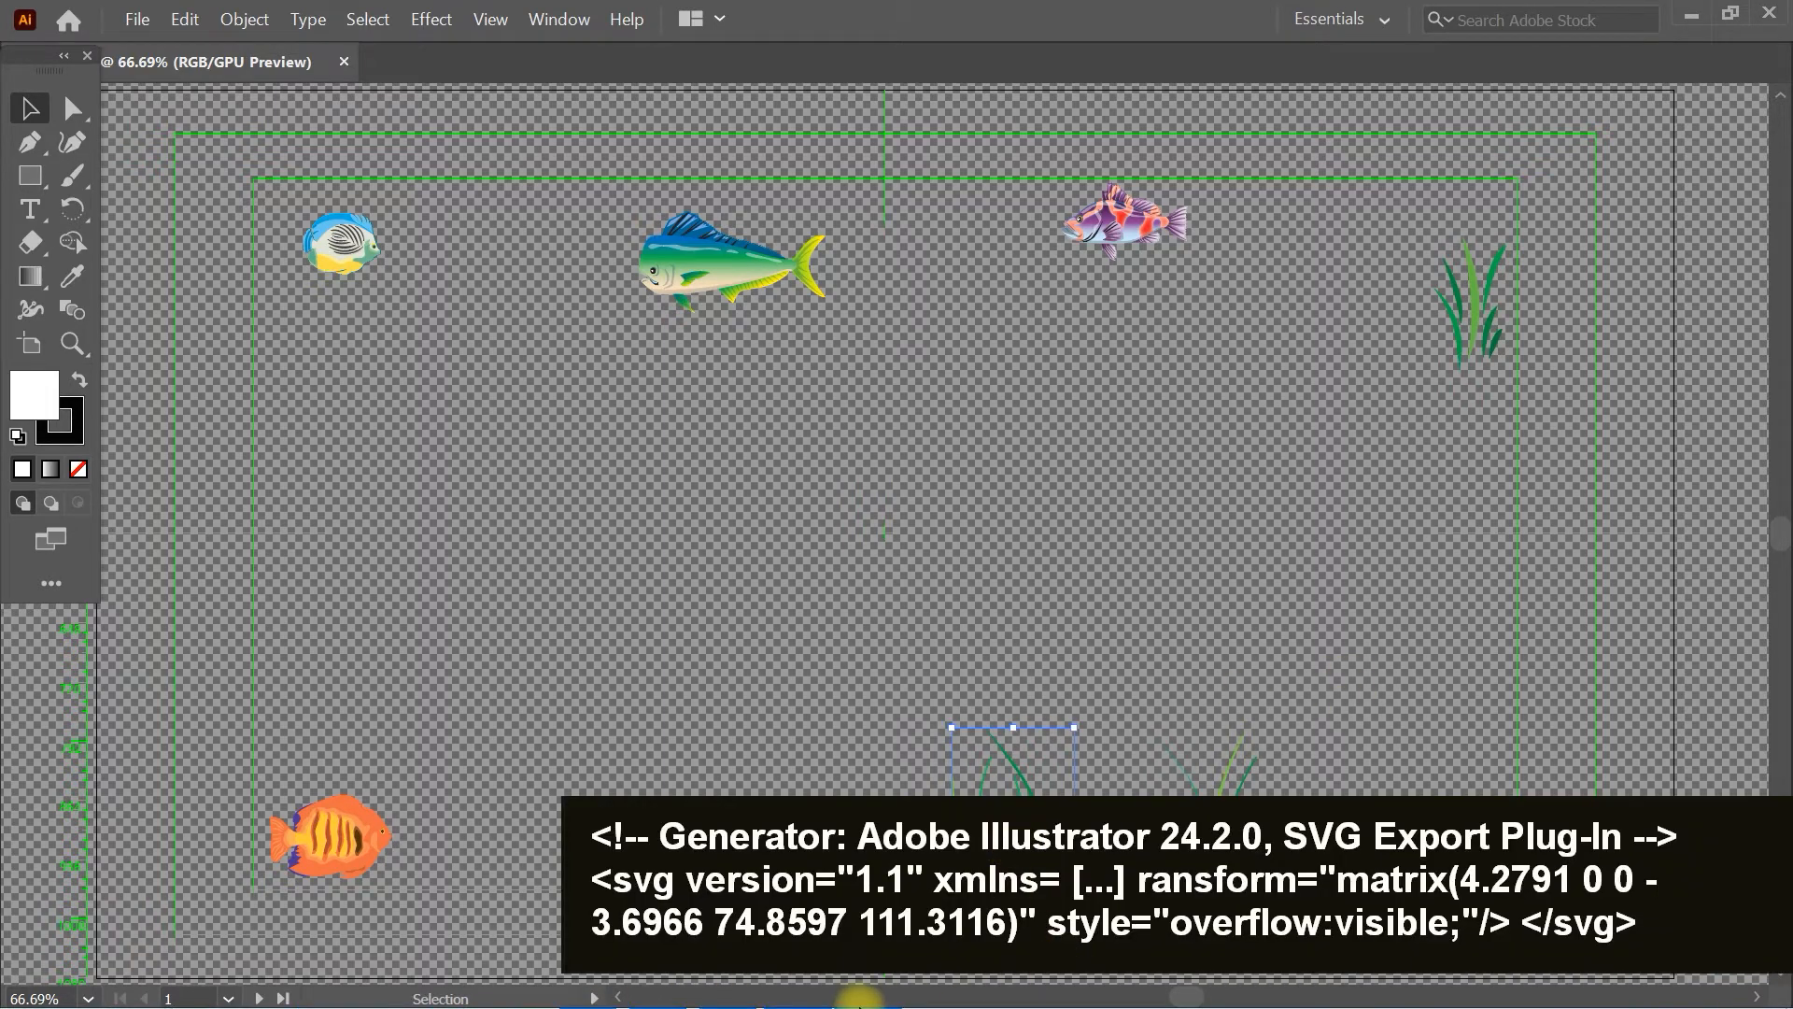
# Switch to Photoshop and paste the copied seaweed as a Smart Object
pyautogui.press('super+d')
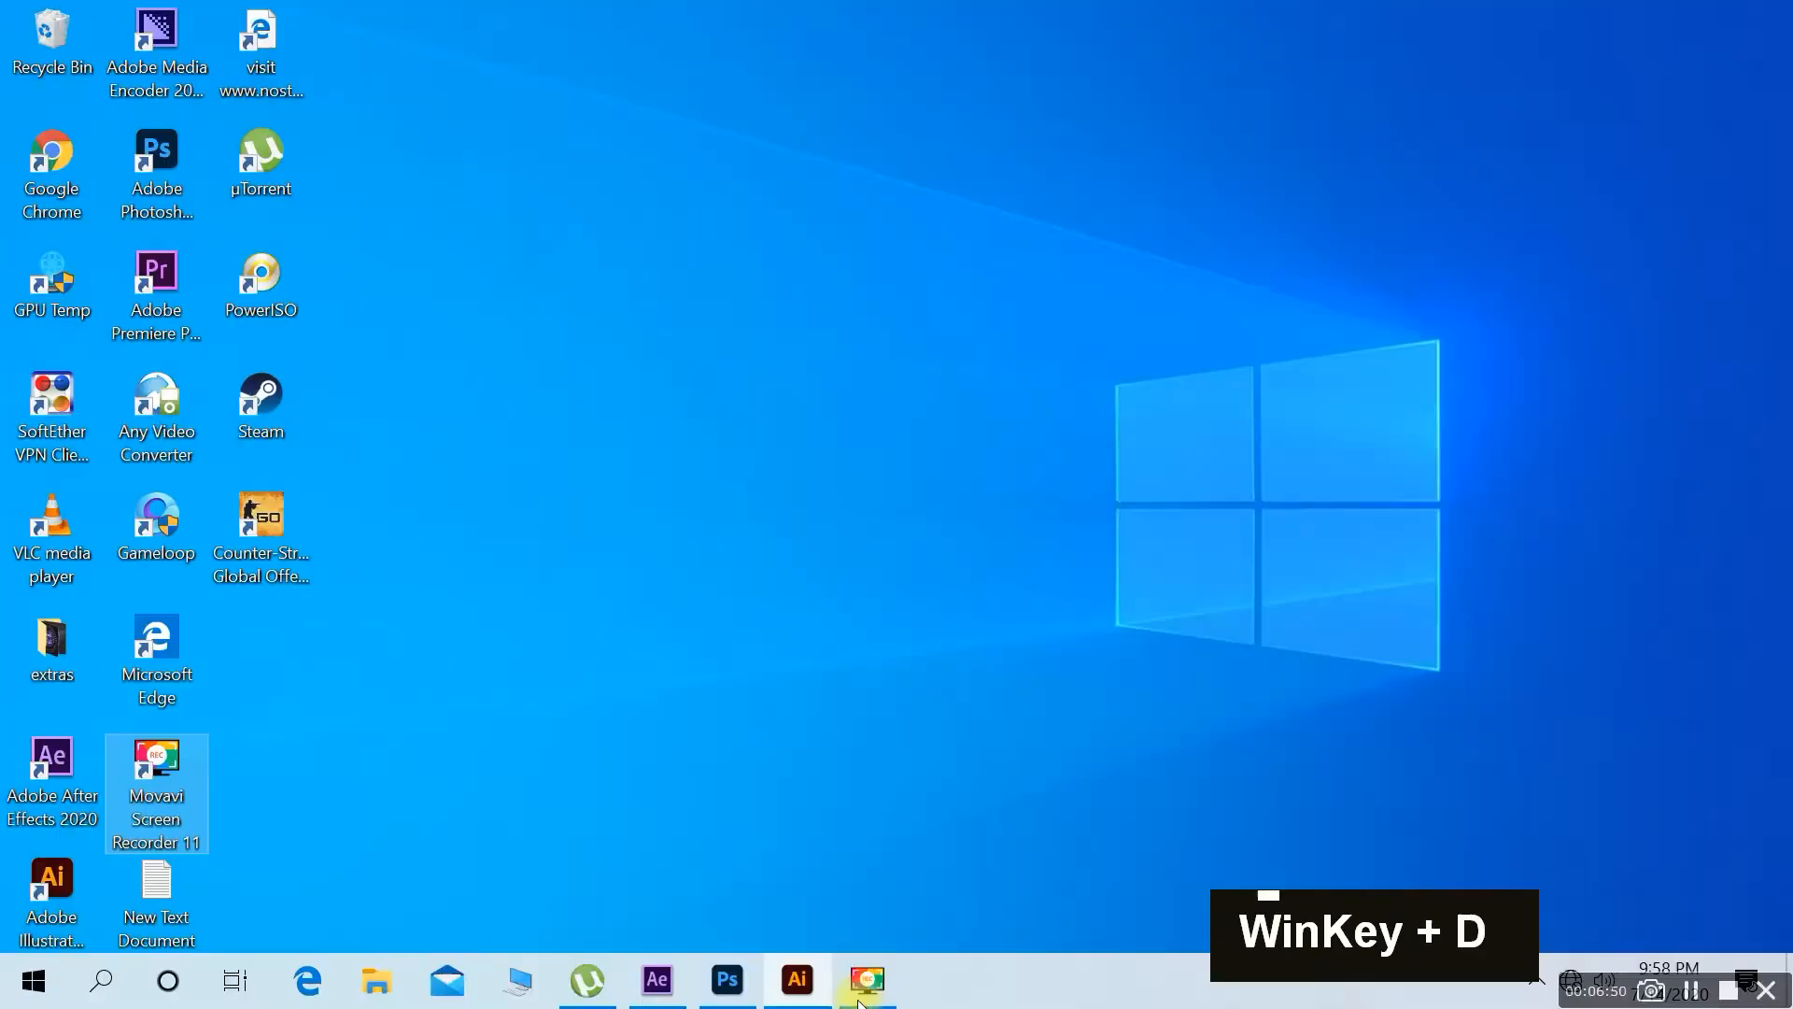
pyautogui.moveTo(813, 981)
pyautogui.click(726, 980)
pyautogui.press('space')
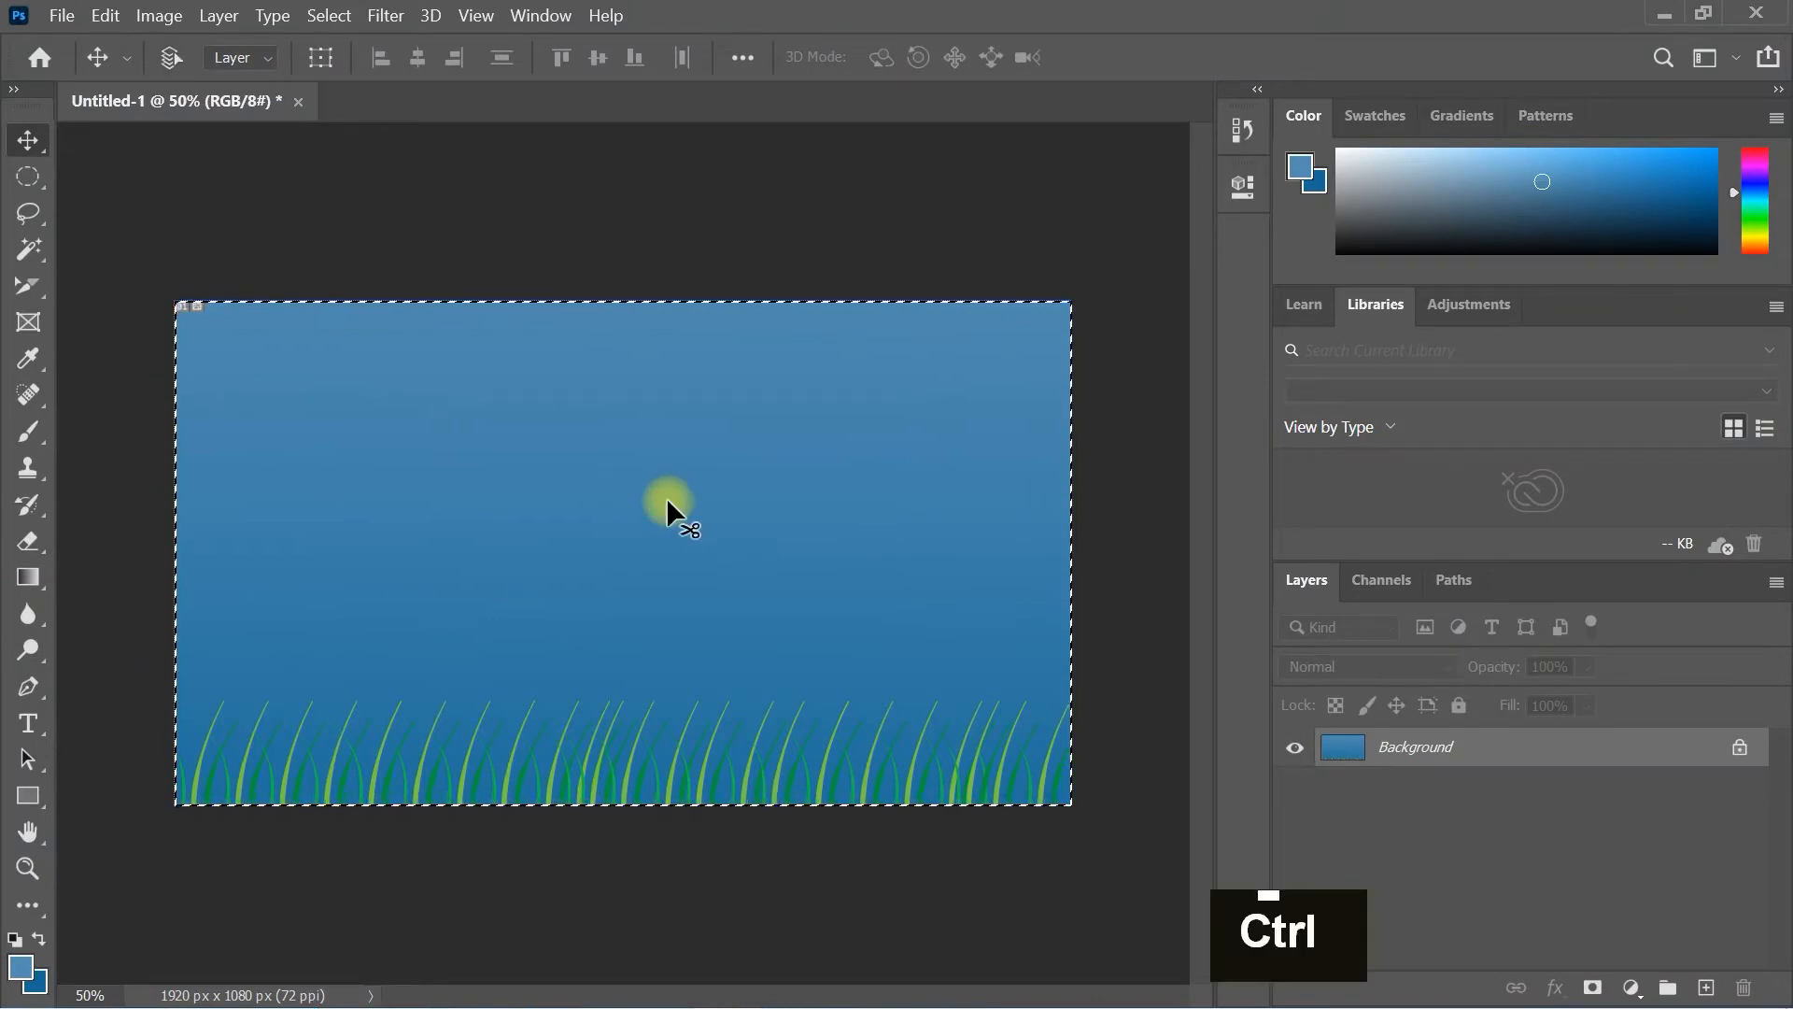
pyautogui.hotkey('ctrl', 'v')
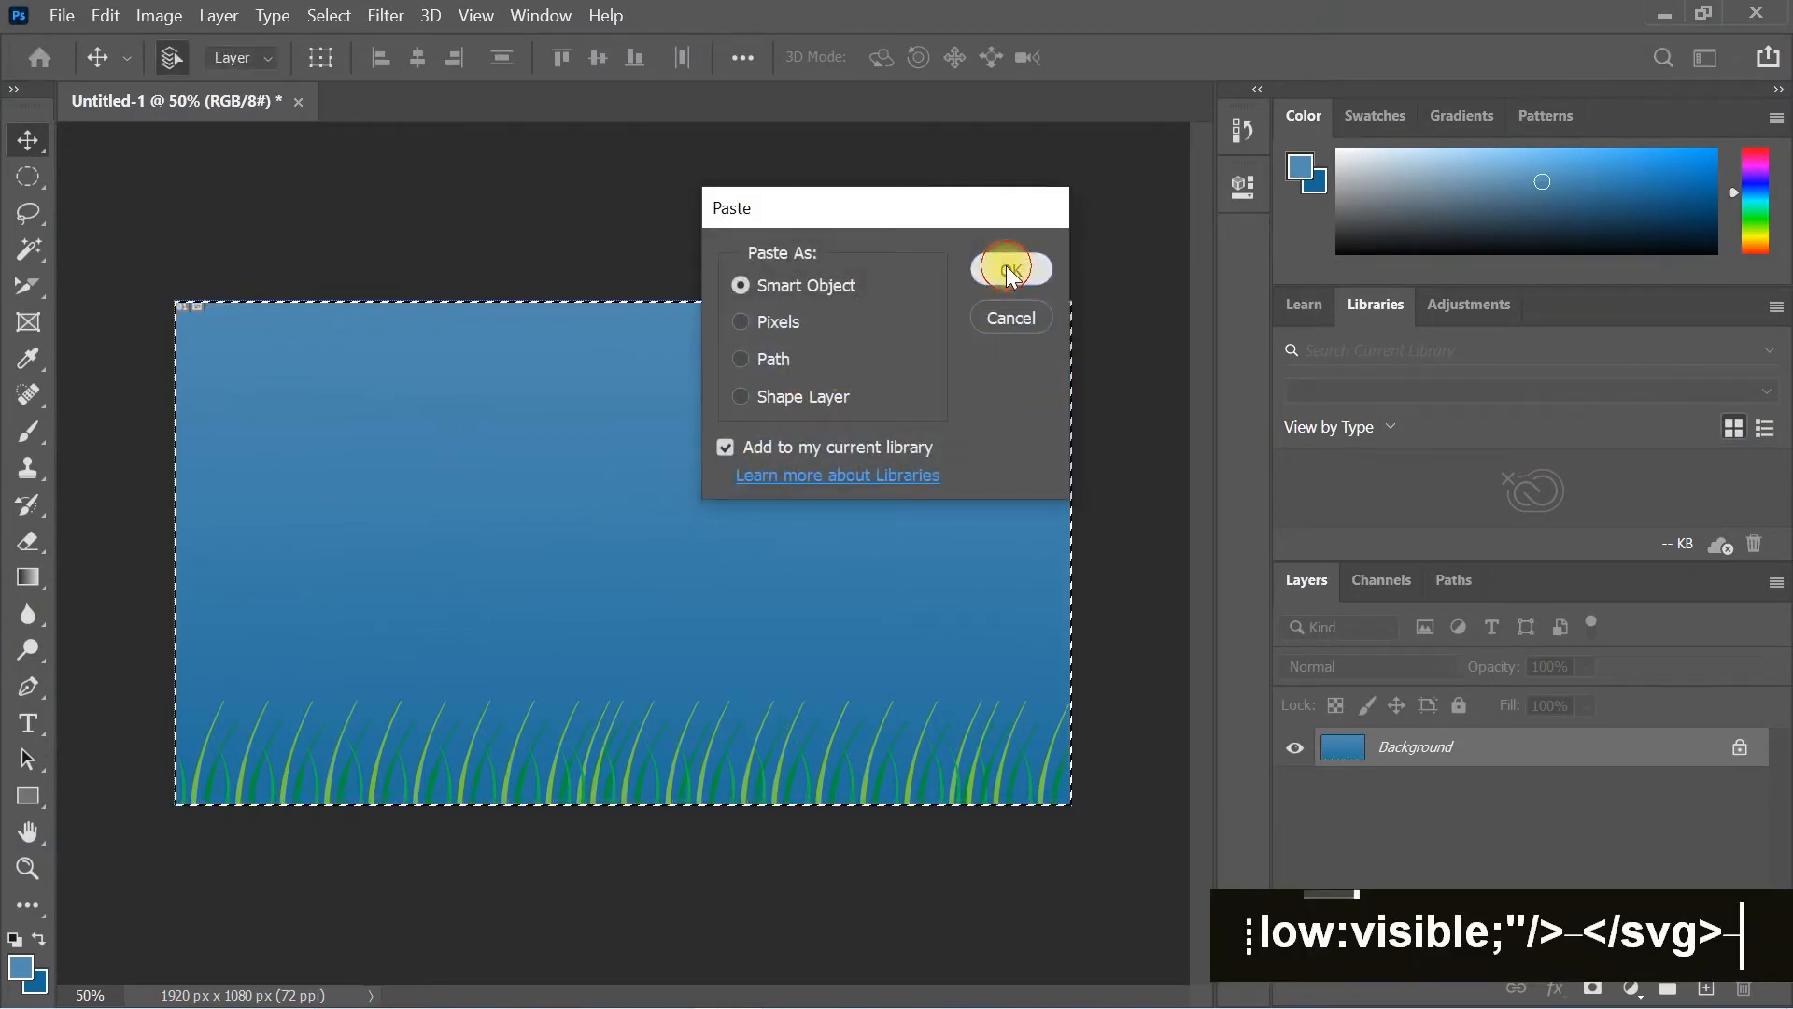
pyautogui.click(1009, 271)
# Place the pasted seaweed in the canvas's lower-left corner and scale it to about 185% width and 278% height
pyautogui.moveTo(663, 609); pyautogui.dragTo(233, 749)
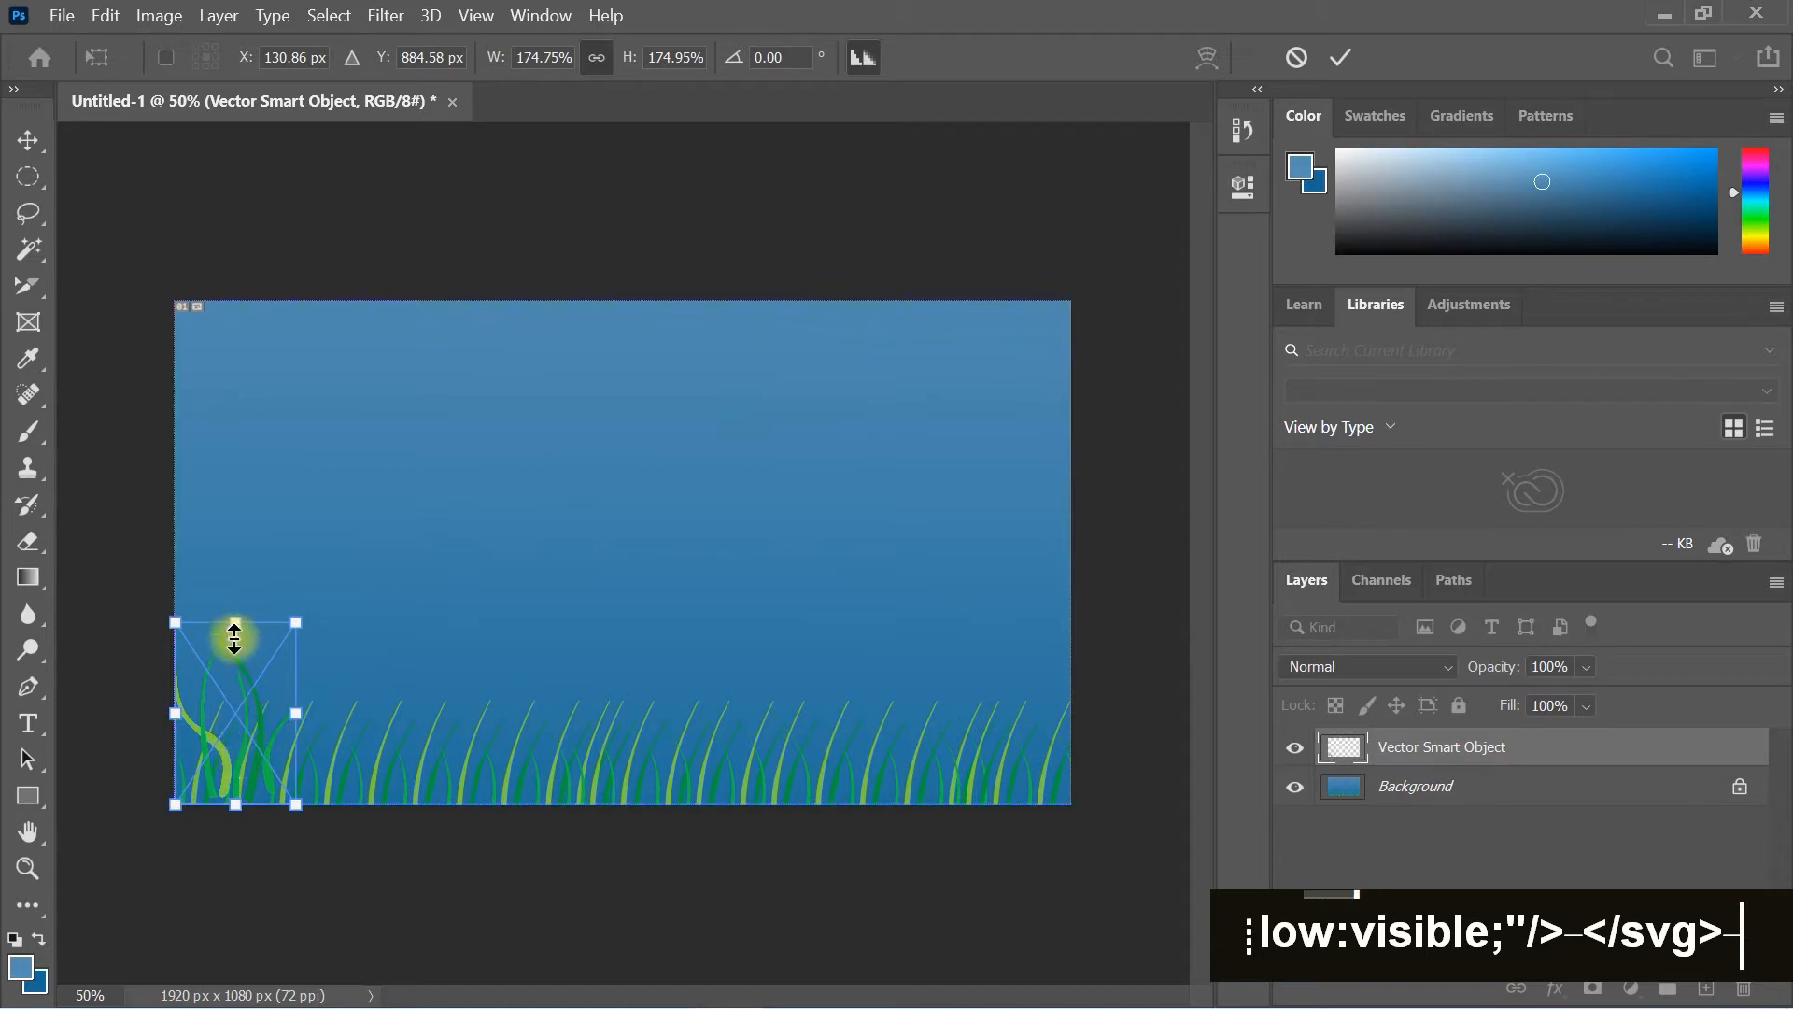
pyautogui.moveTo(177, 619); pyautogui.dragTo(200, 508)
pyautogui.moveTo(136, 687); pyautogui.dragTo(221, 635)
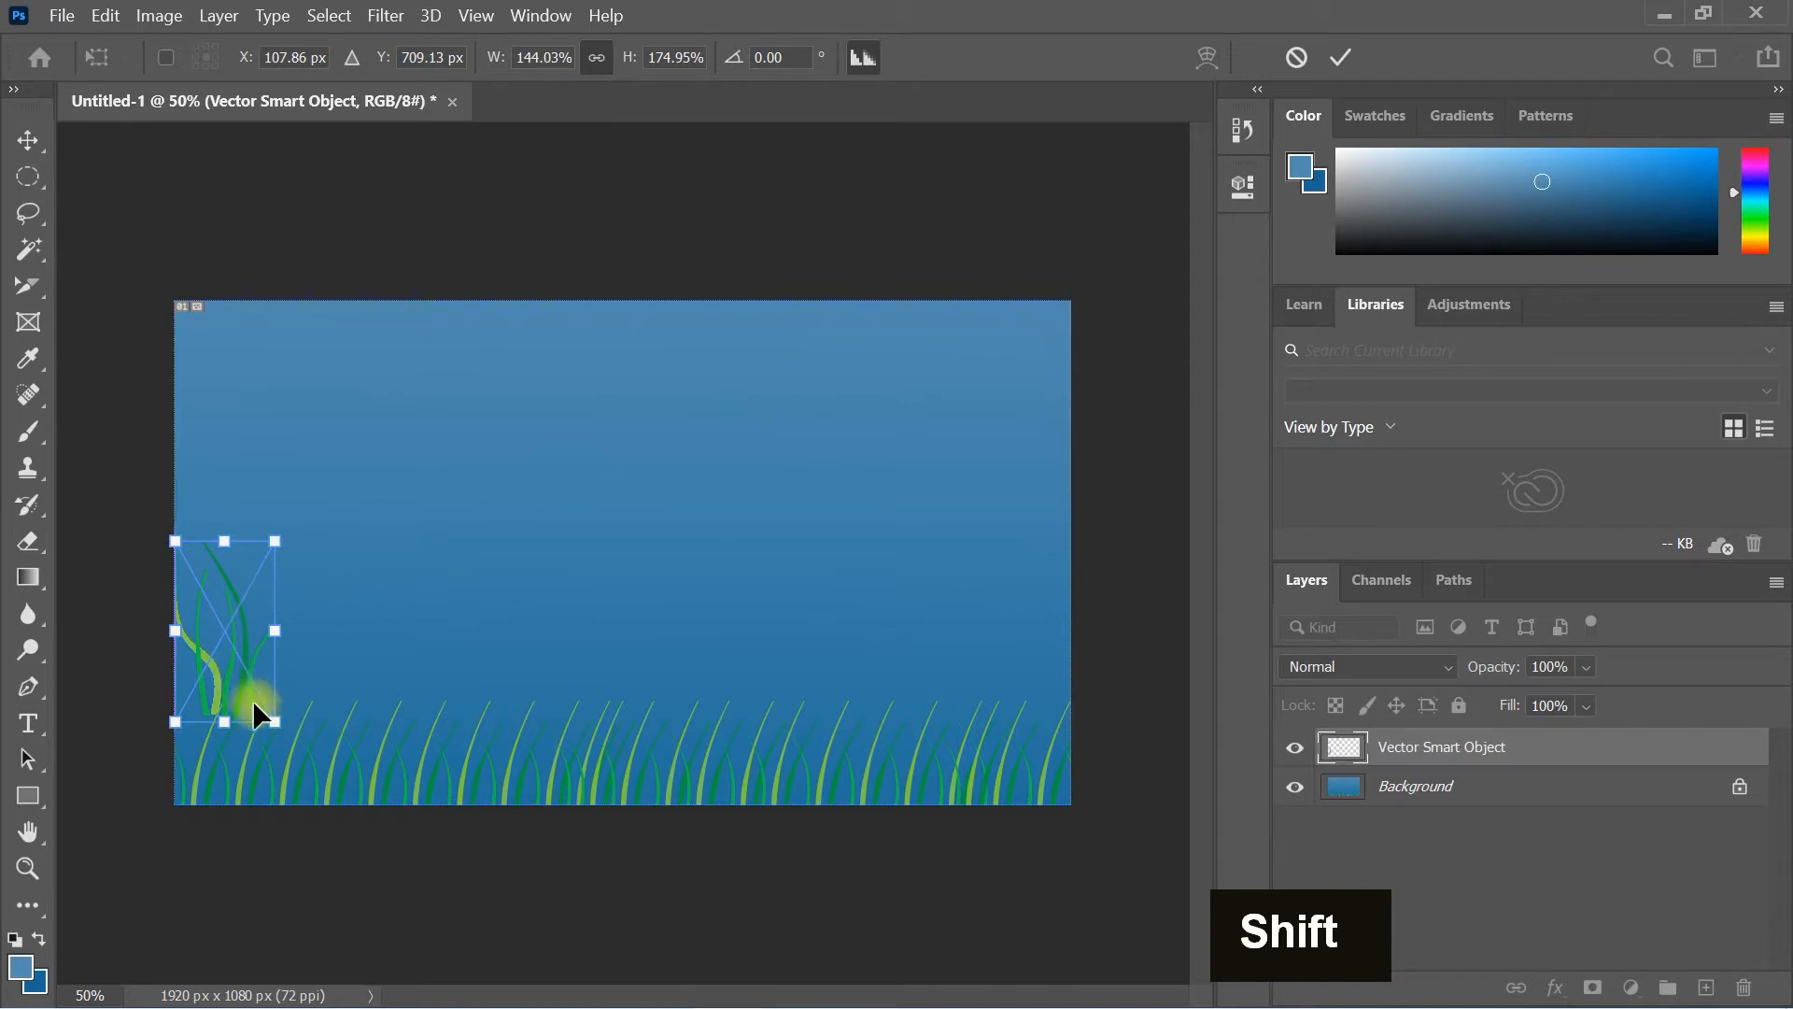
pyautogui.moveTo(278, 728); pyautogui.dragTo(306, 833)
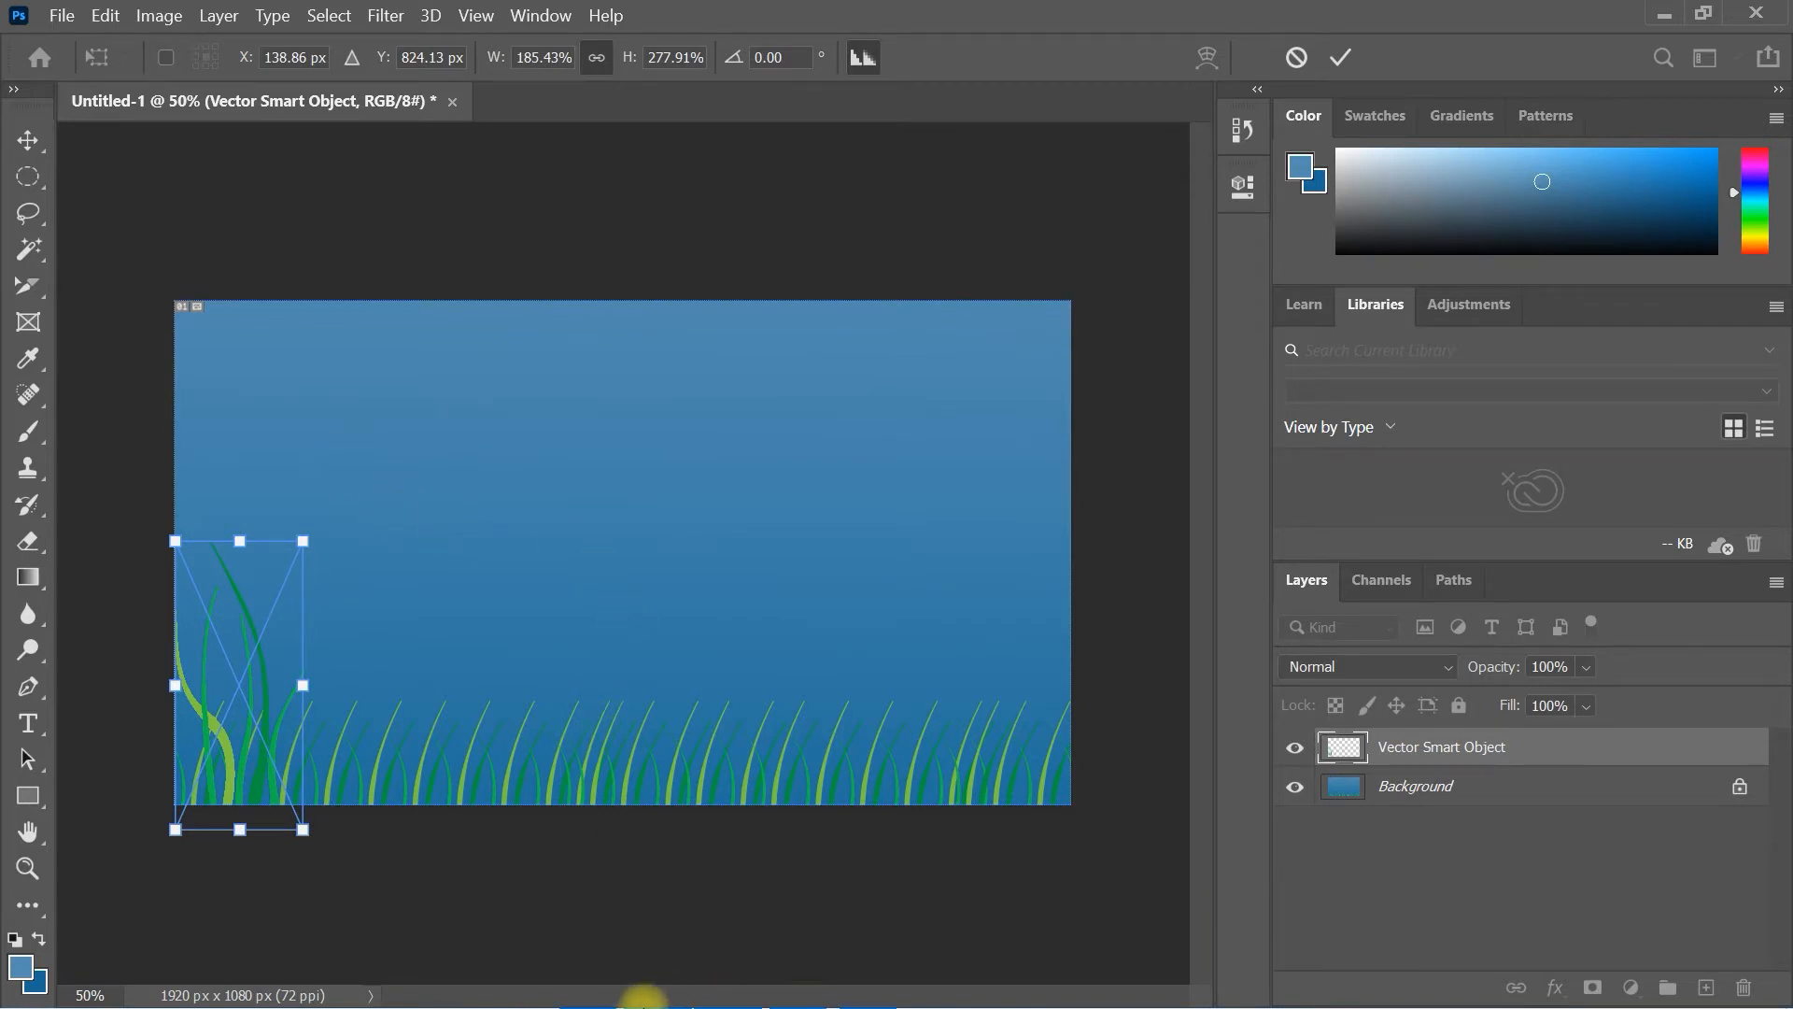
# Commit the seaweed's transform and rename its layer "left leave"
pyautogui.doubleClick(1436, 743)
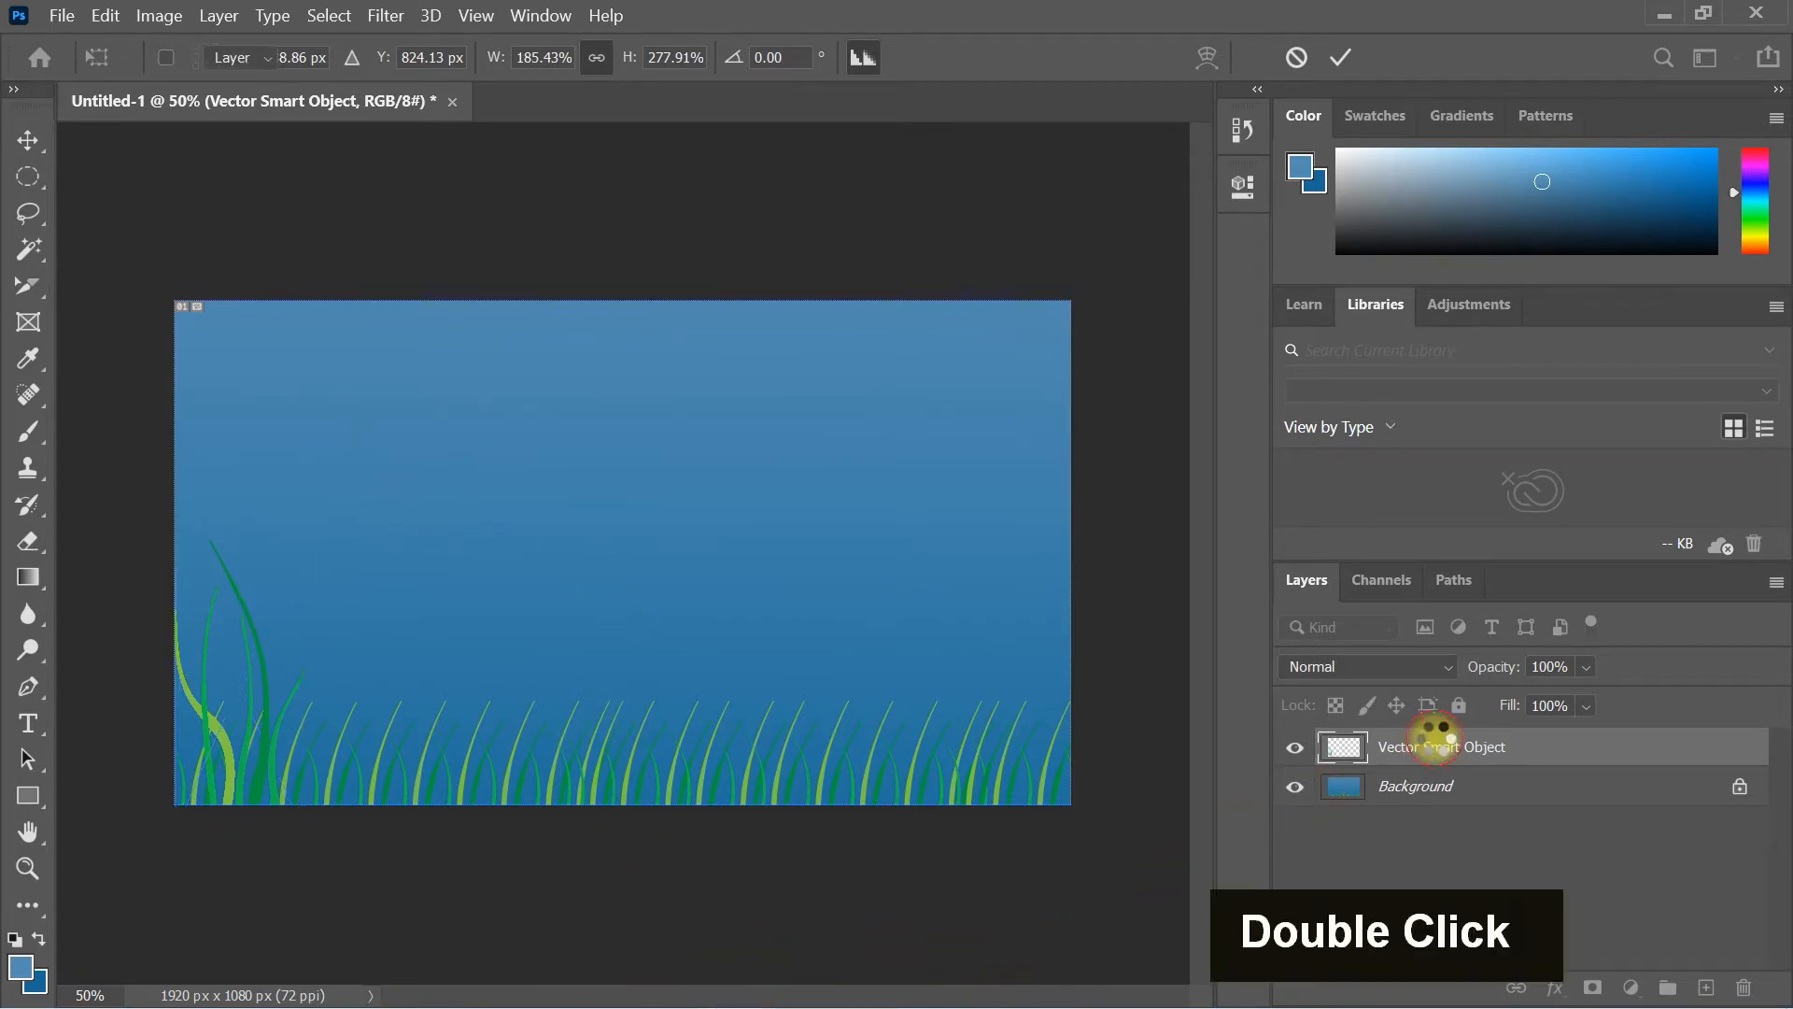
pyautogui.press('space')
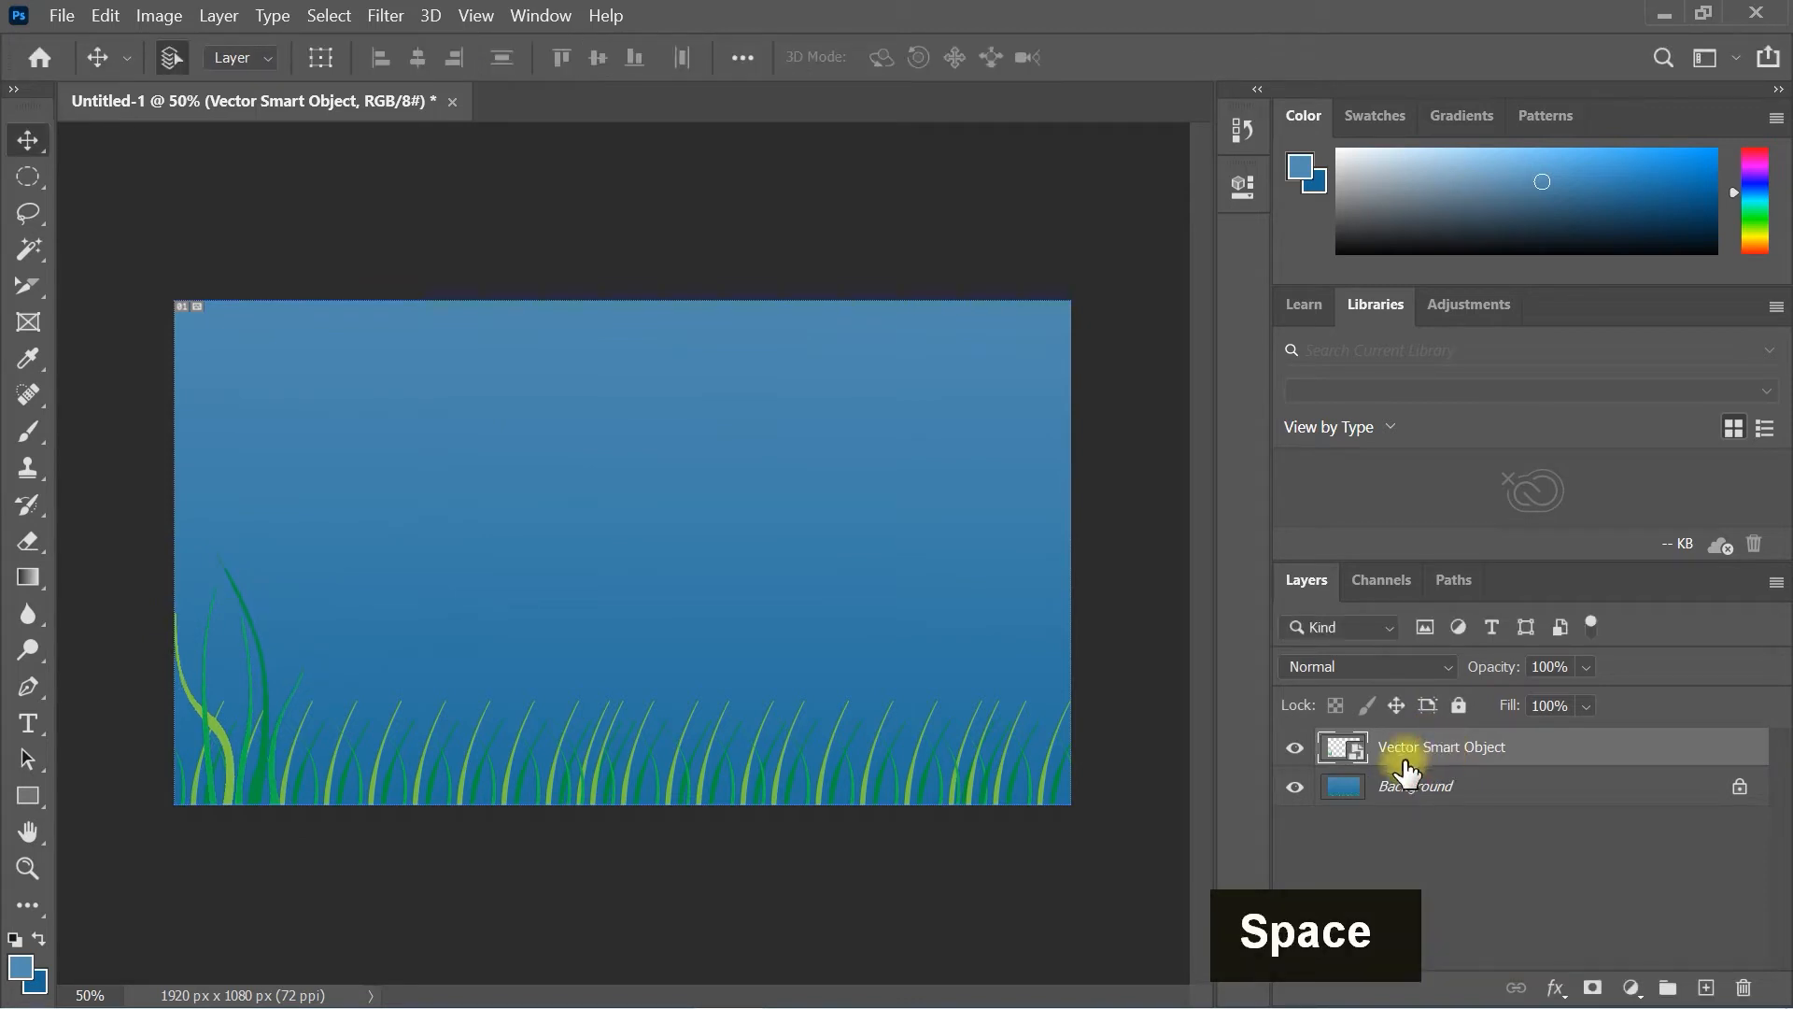
pyautogui.doubleClick(1432, 746)
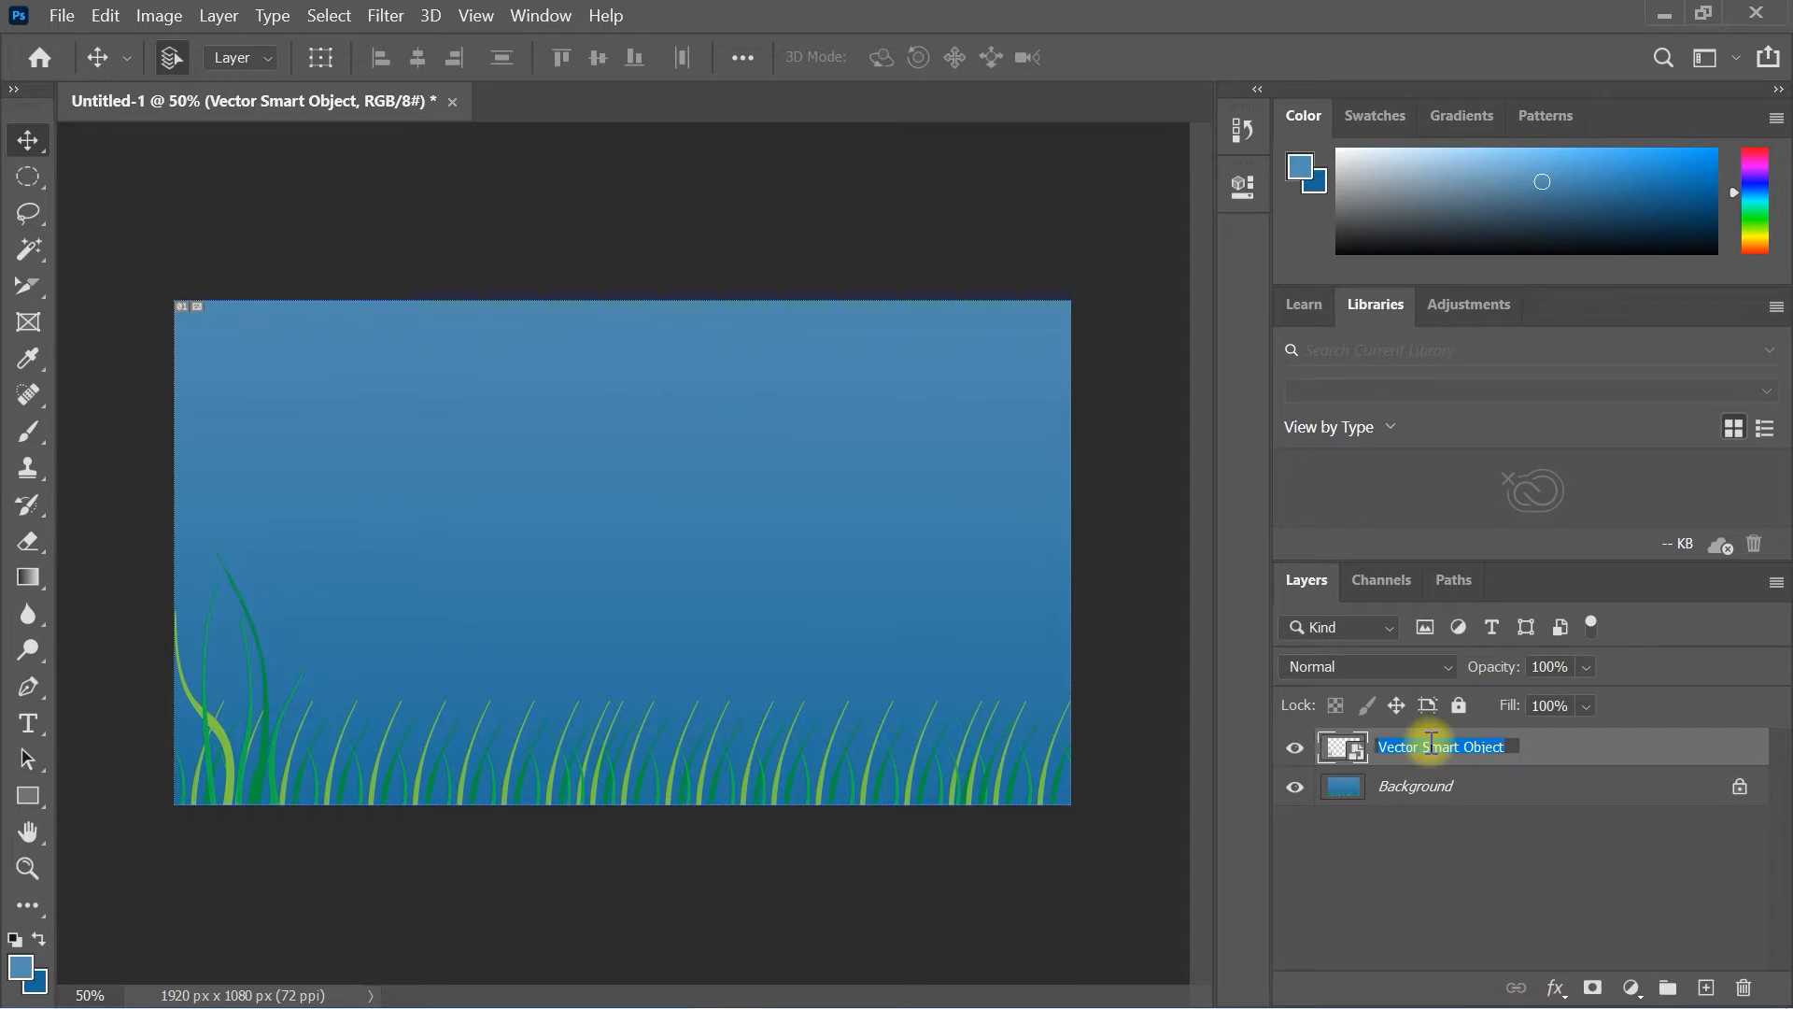
pyautogui.write('left leave')
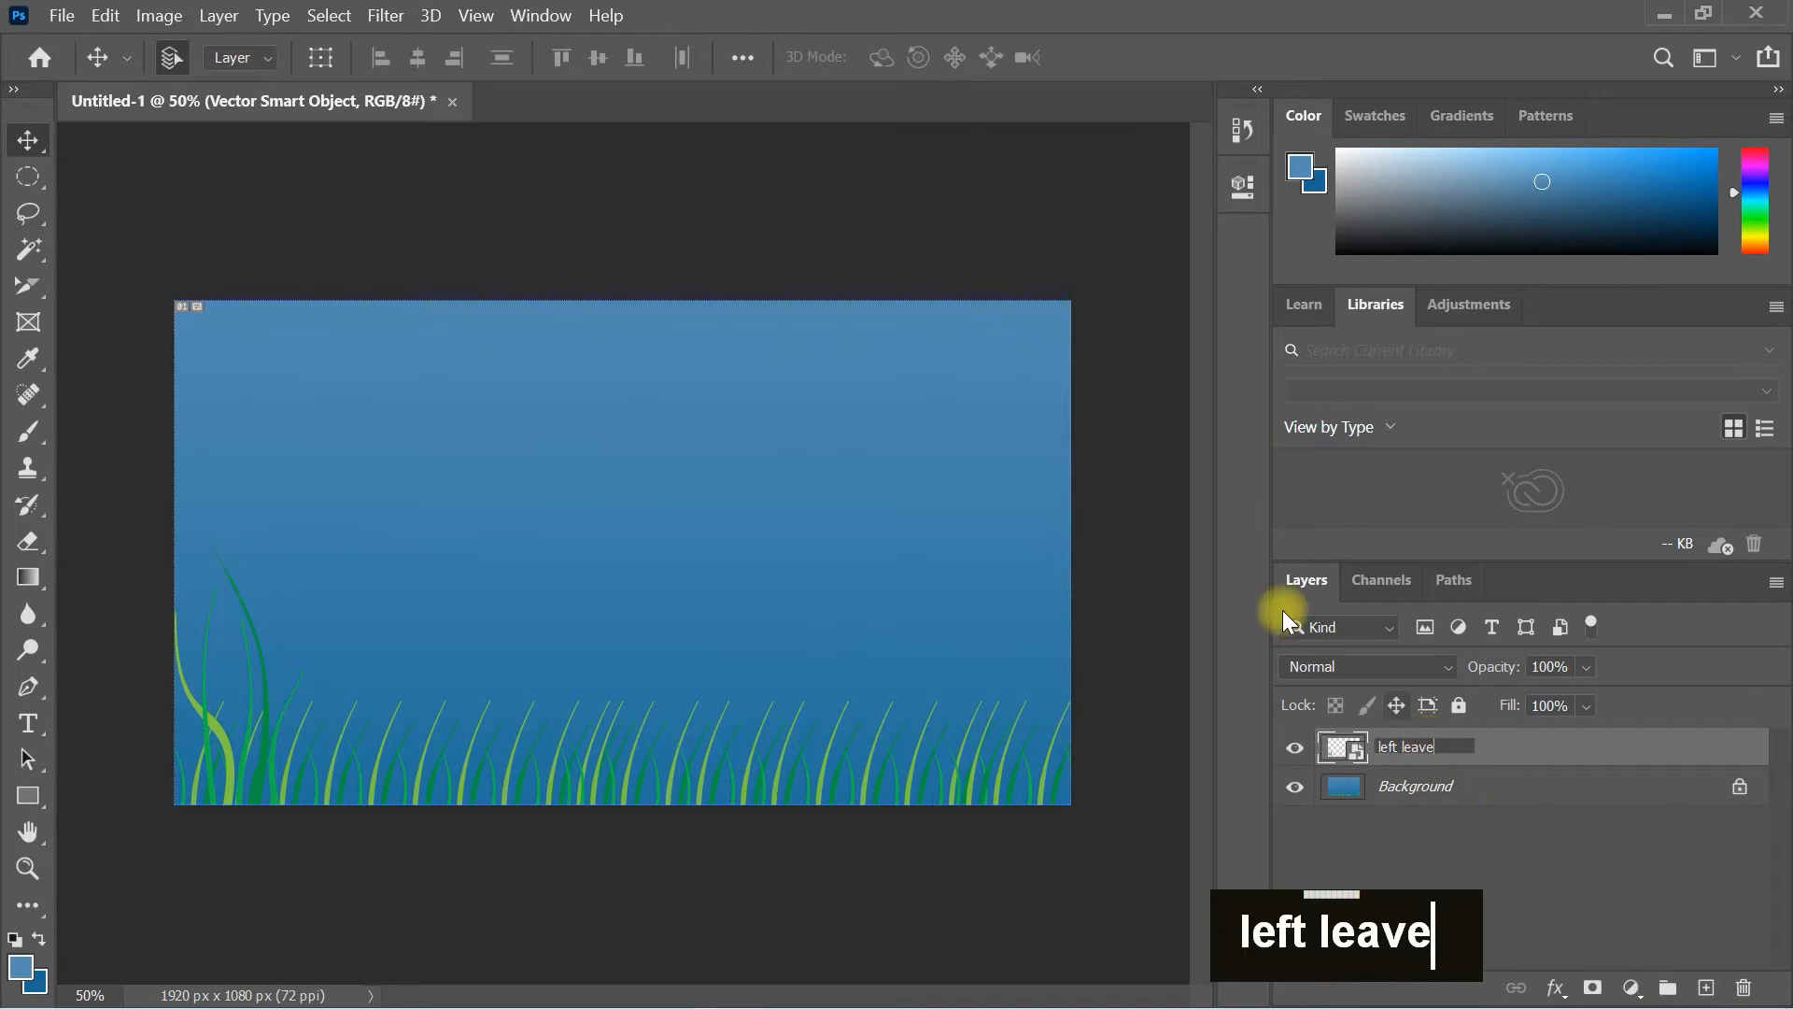
pyautogui.press('Return')
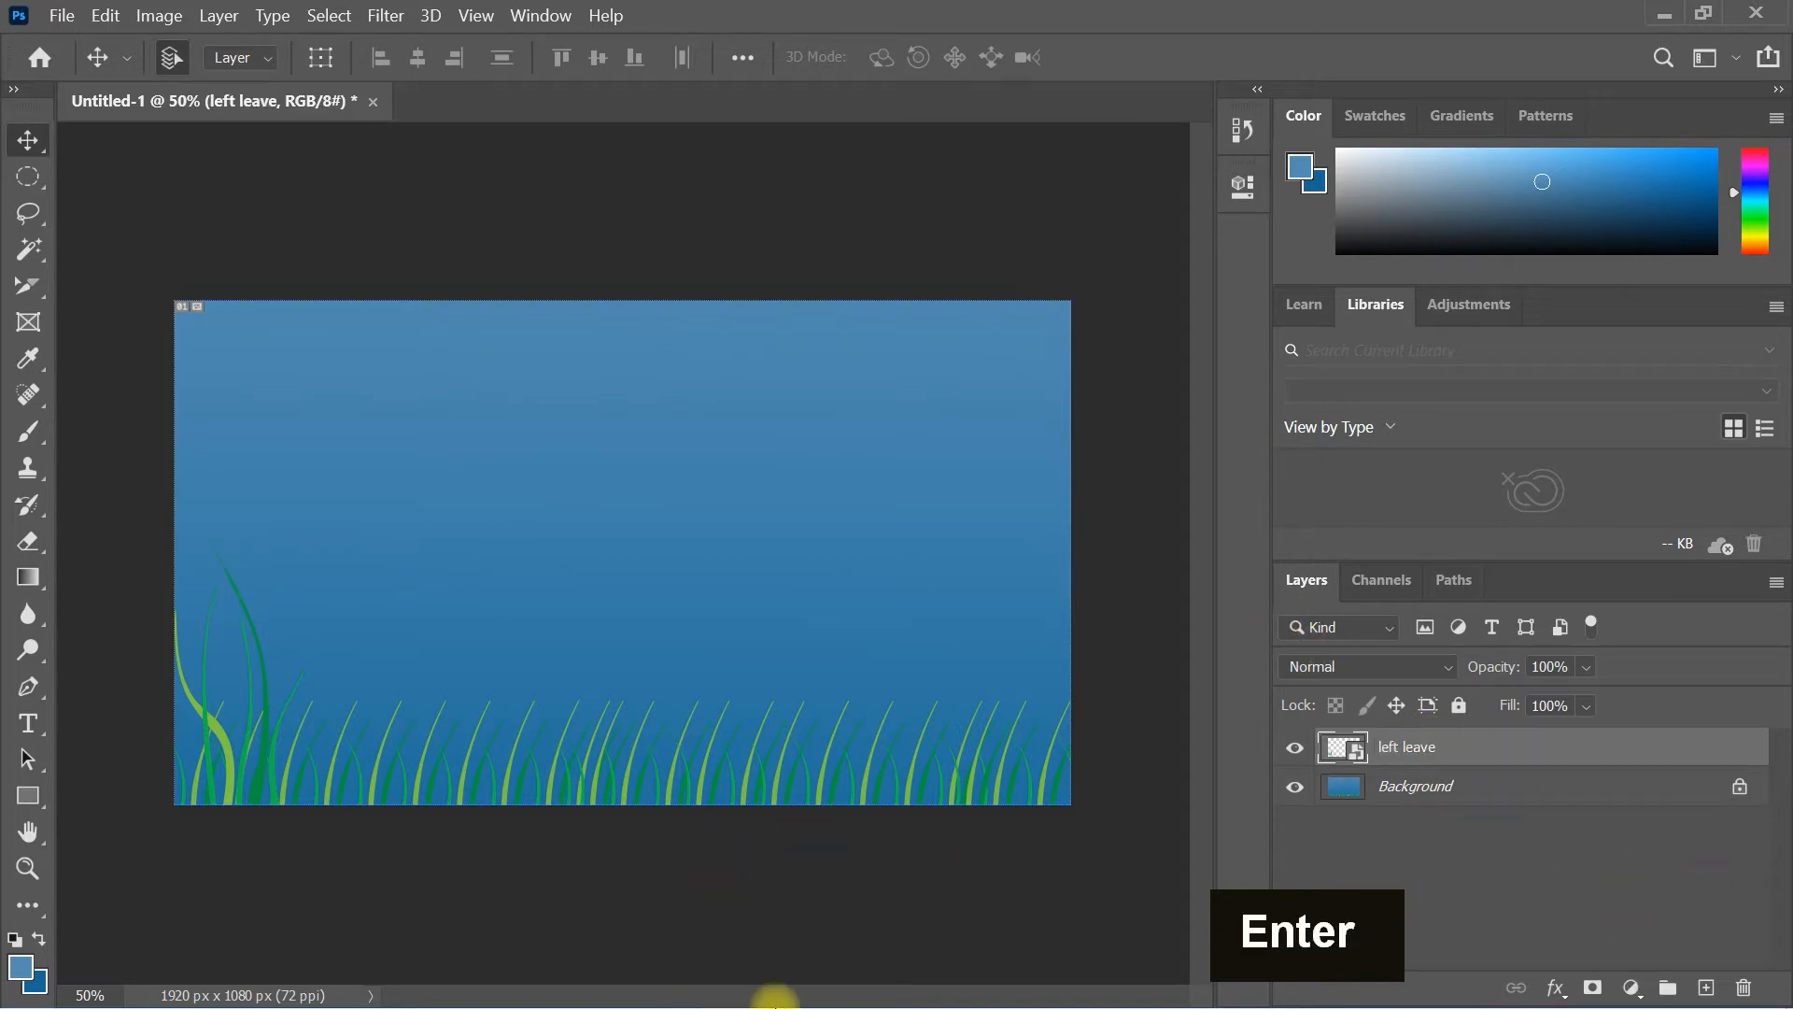
# Switch to Illustrator and copy the seaweed symbol at the artboard's upper right
pyautogui.press('super')
pyautogui.press('super+d')
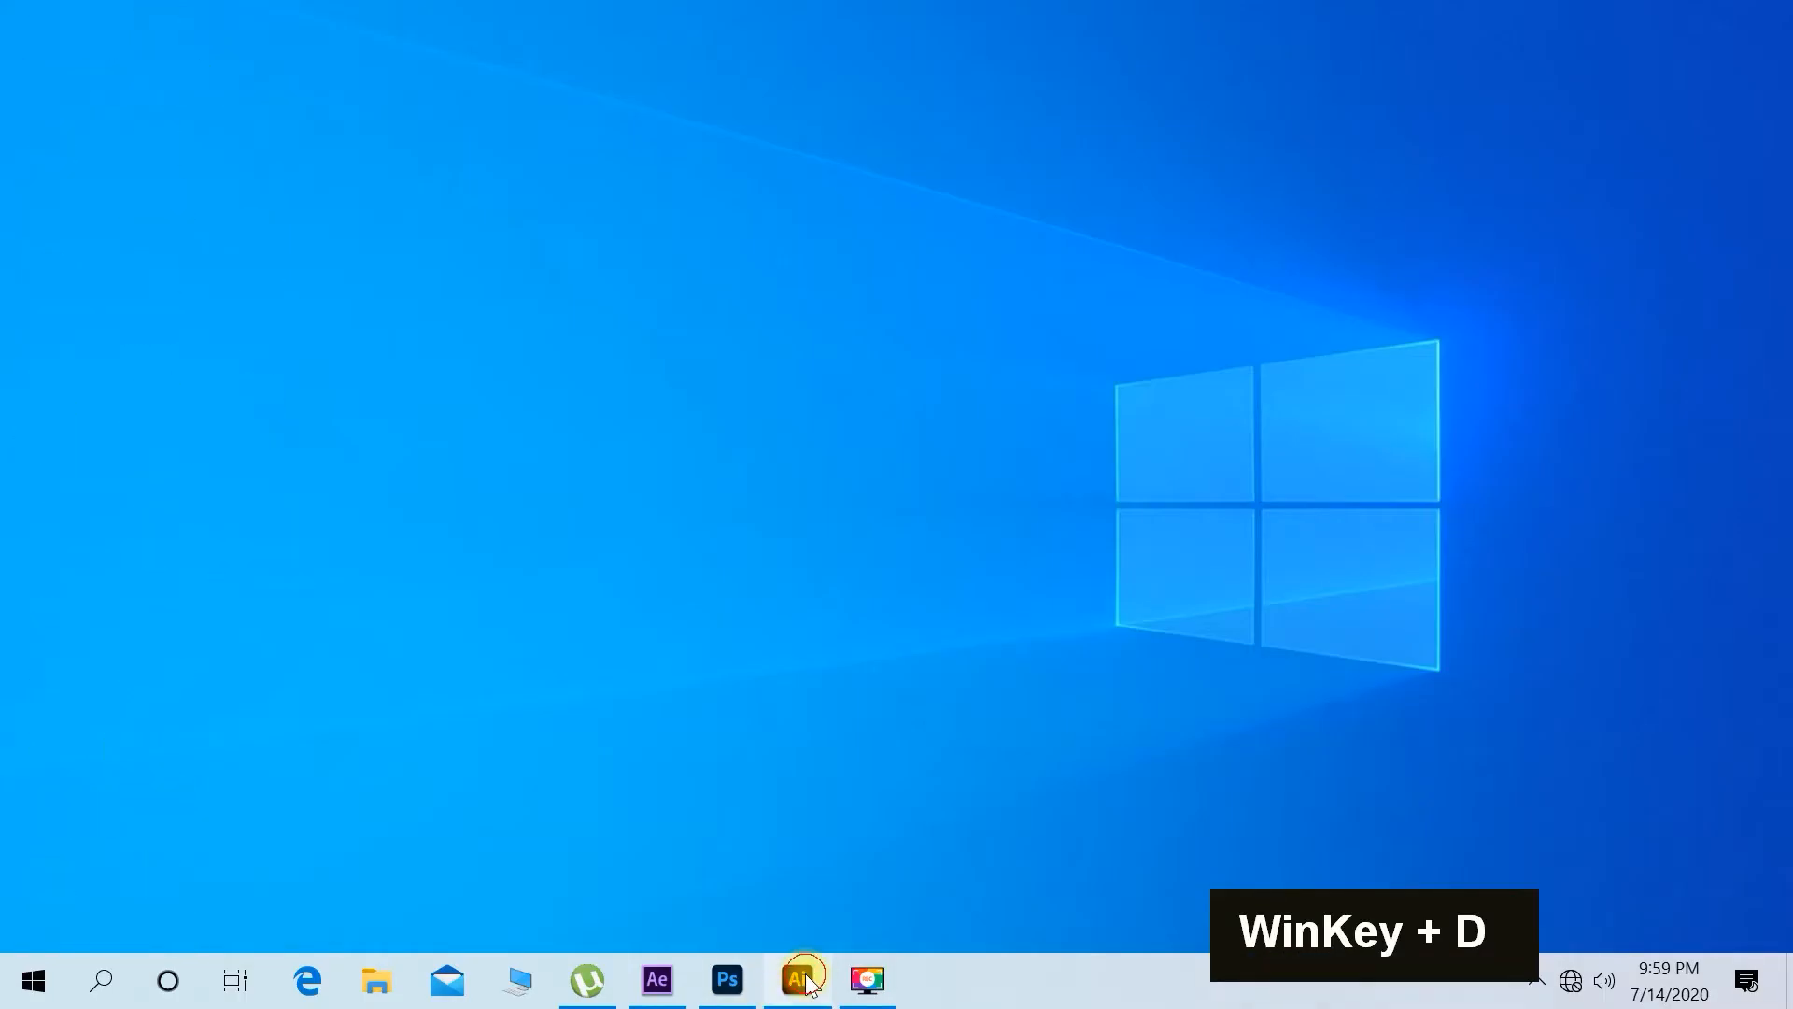
pyautogui.click(801, 990)
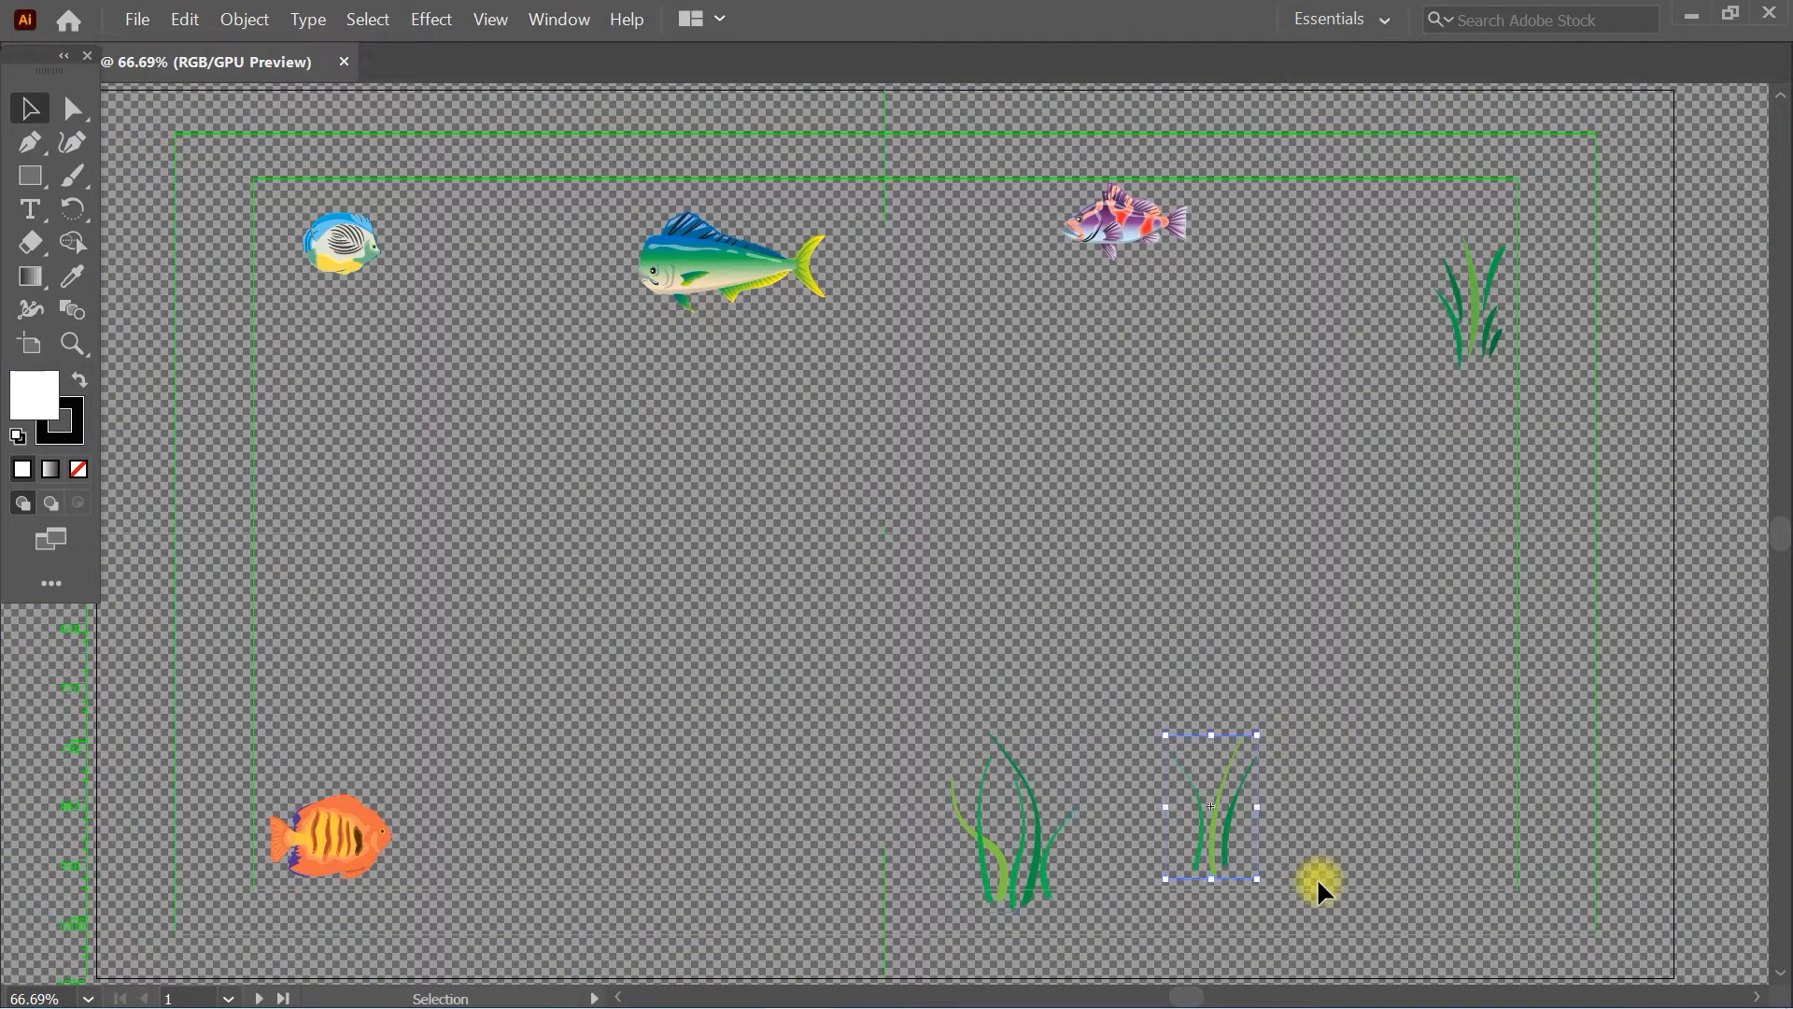
pyautogui.click(1495, 276)
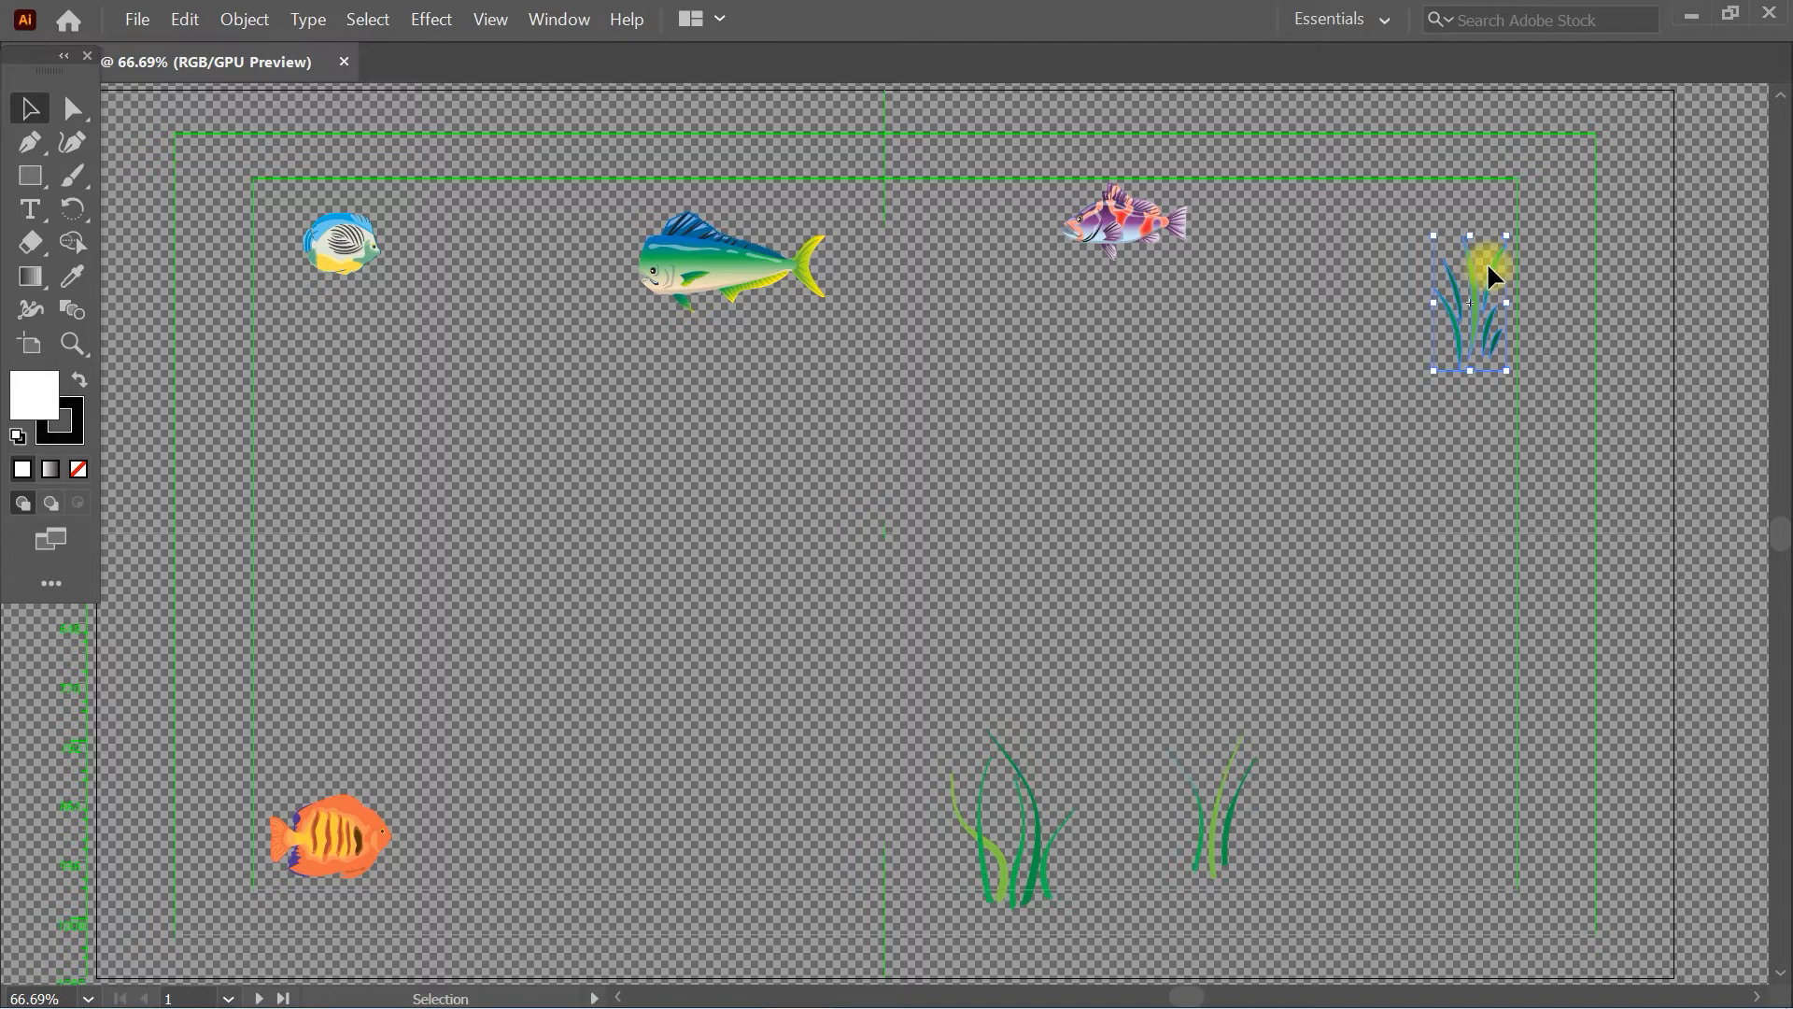
pyautogui.hotkey('ctrl', 'c')
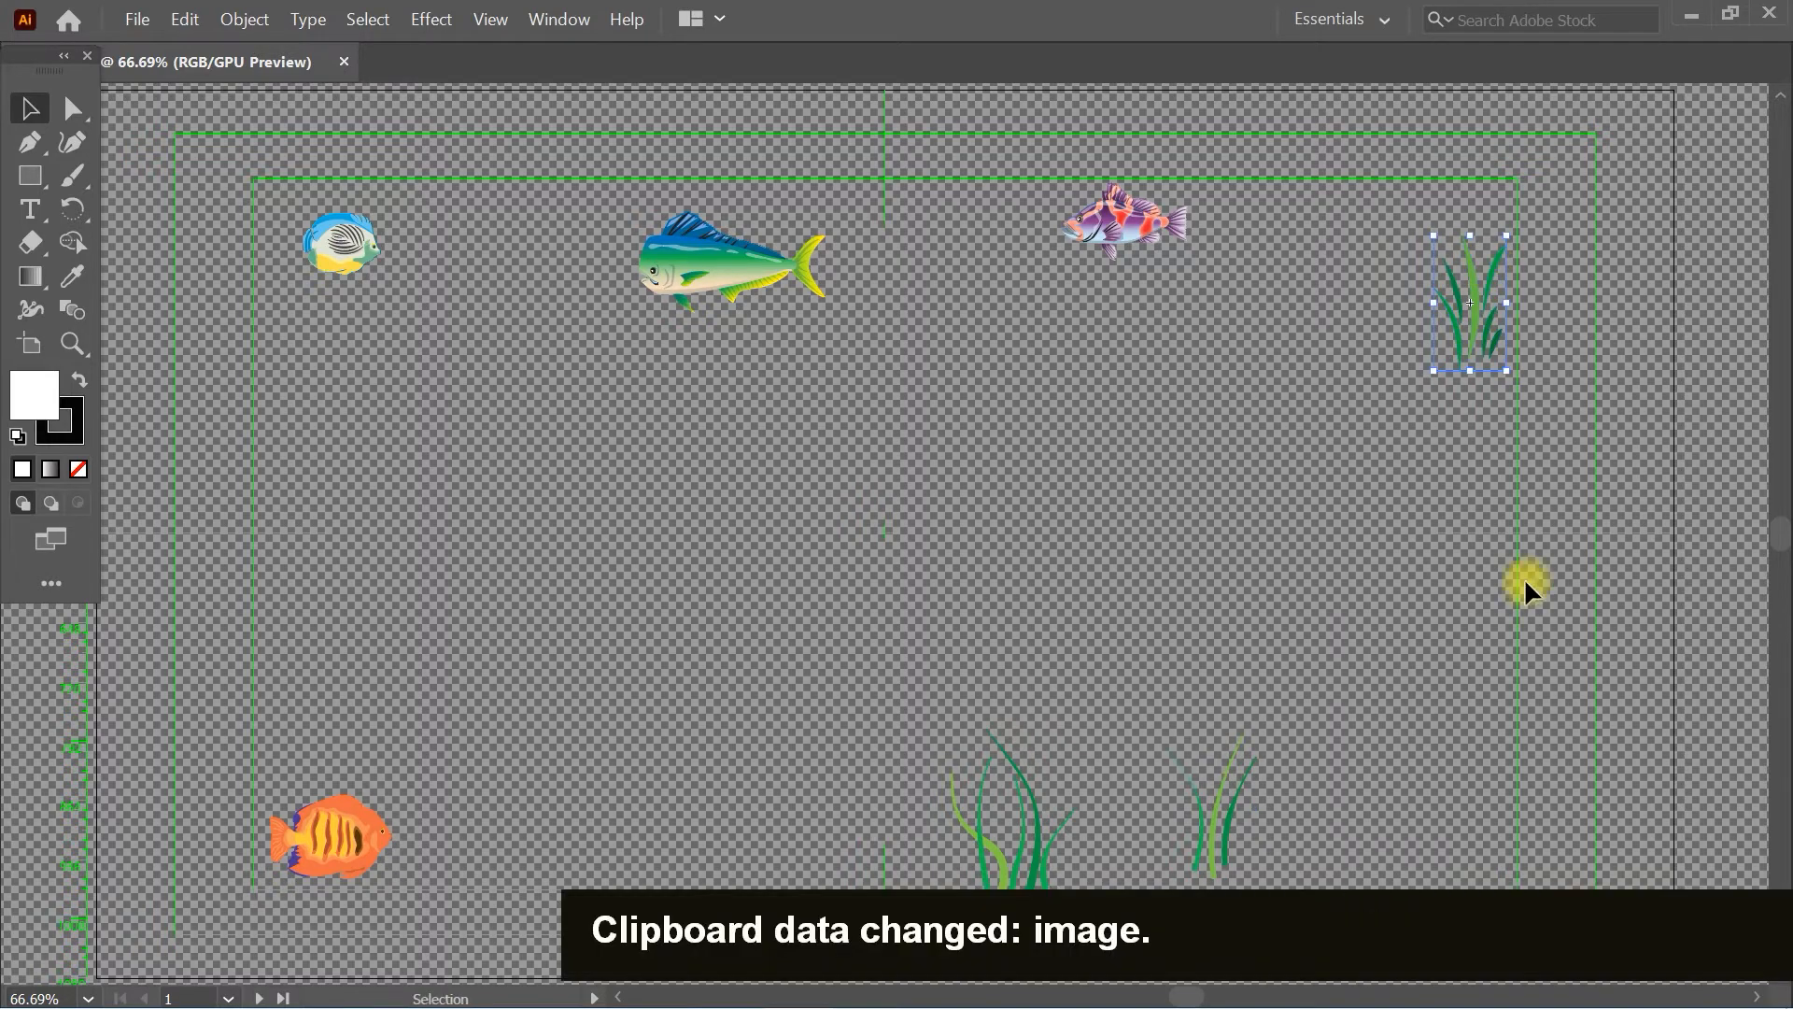
# Switch to Photoshop, paste the seaweed as a Smart Object and place it in the canvas's lower-right corner at about 314% scale
pyautogui.press('super+d')
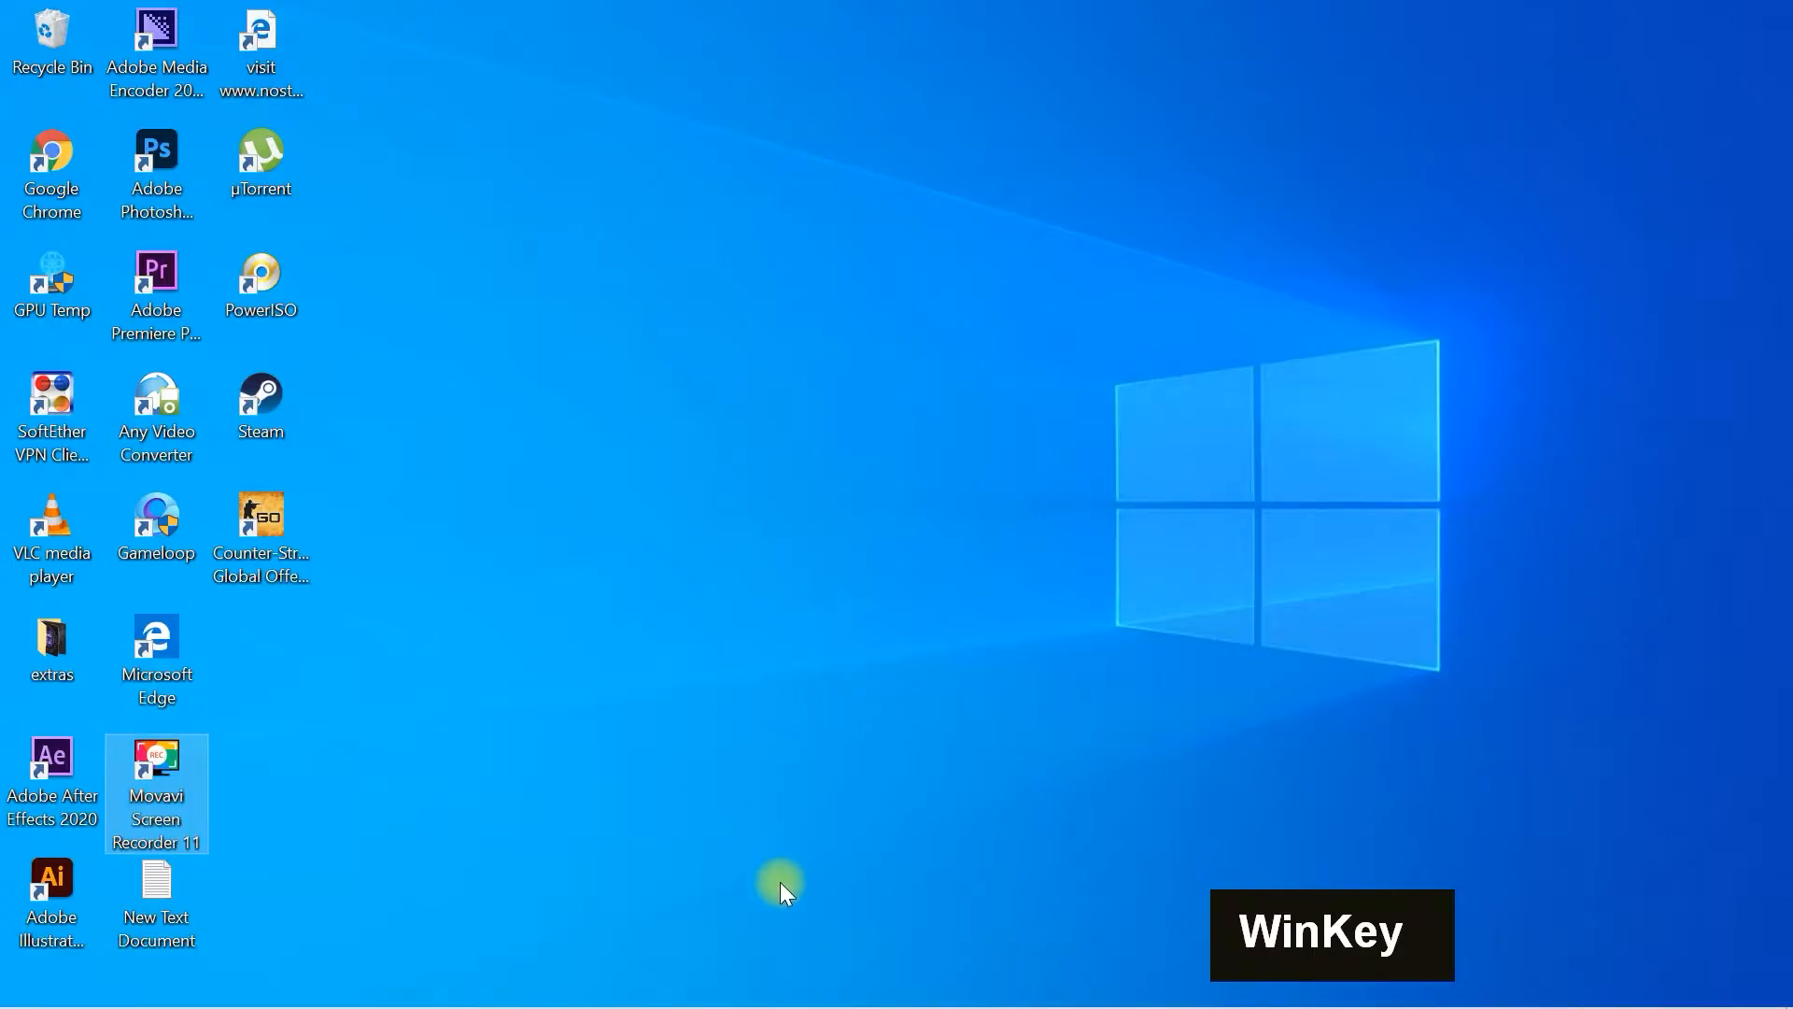
pyautogui.moveTo(846, 997)
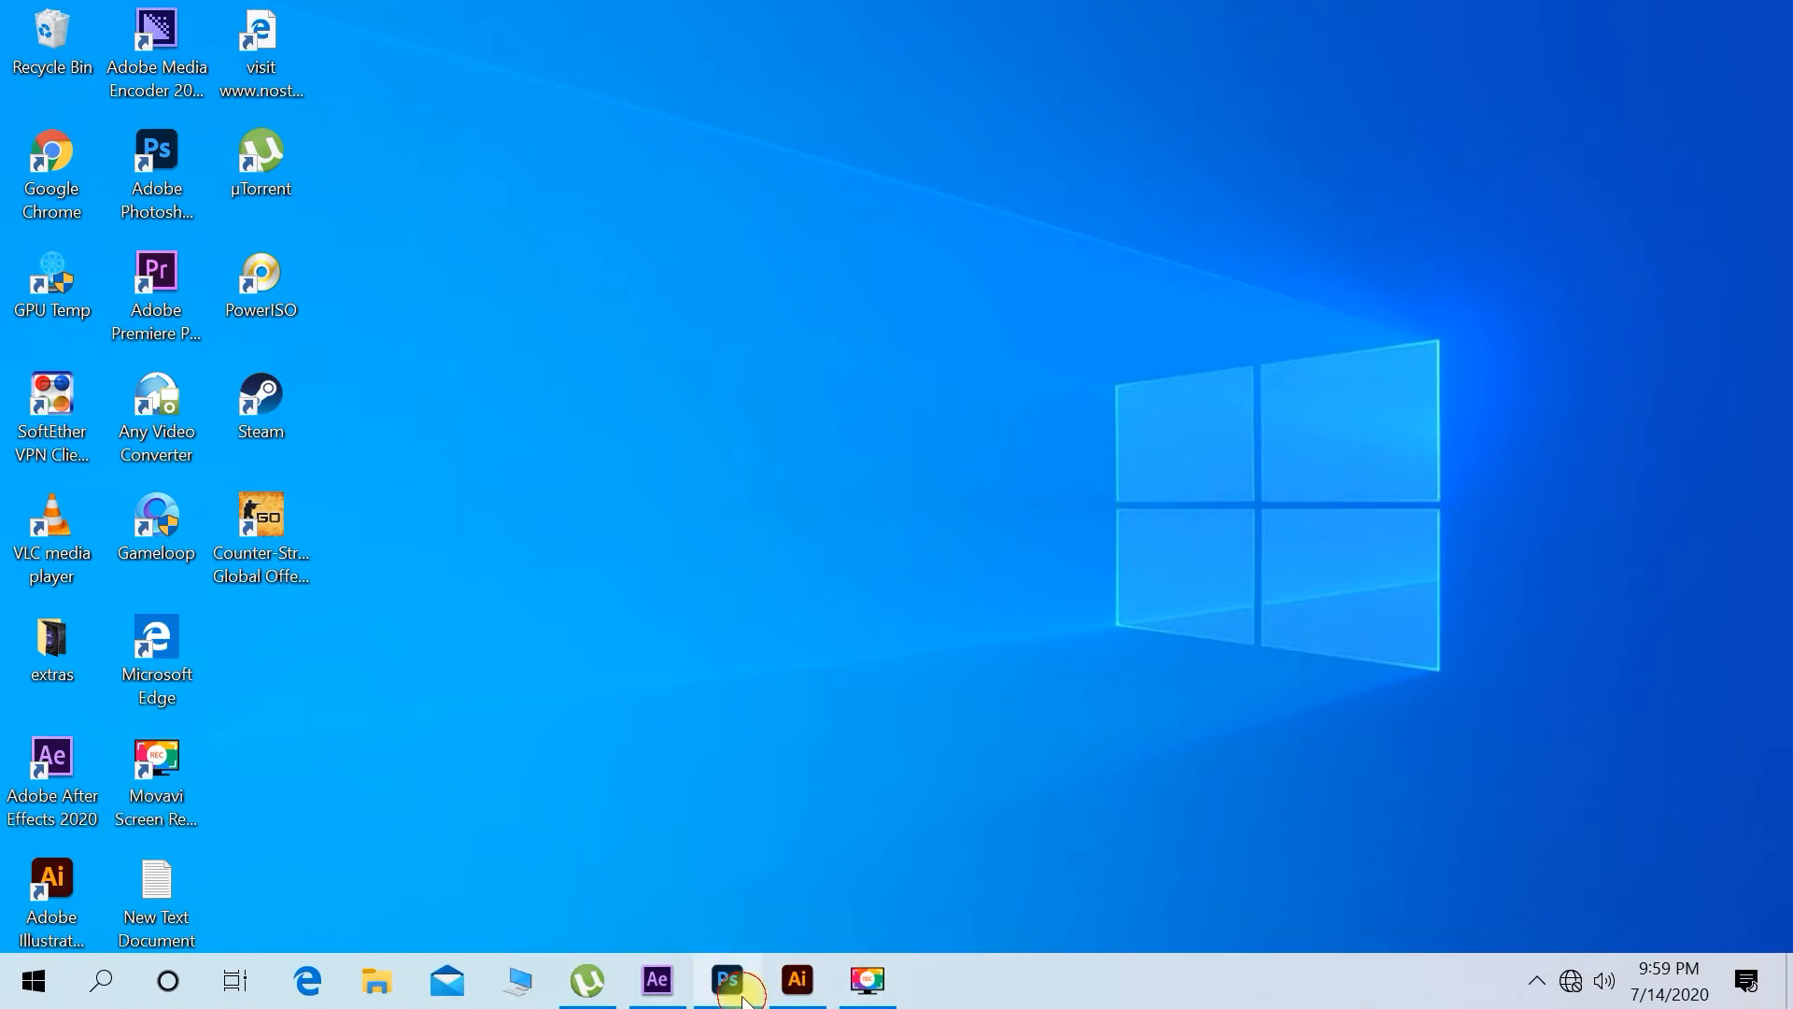
pyautogui.click(727, 980)
pyautogui.press('space')
pyautogui.click(954, 466)
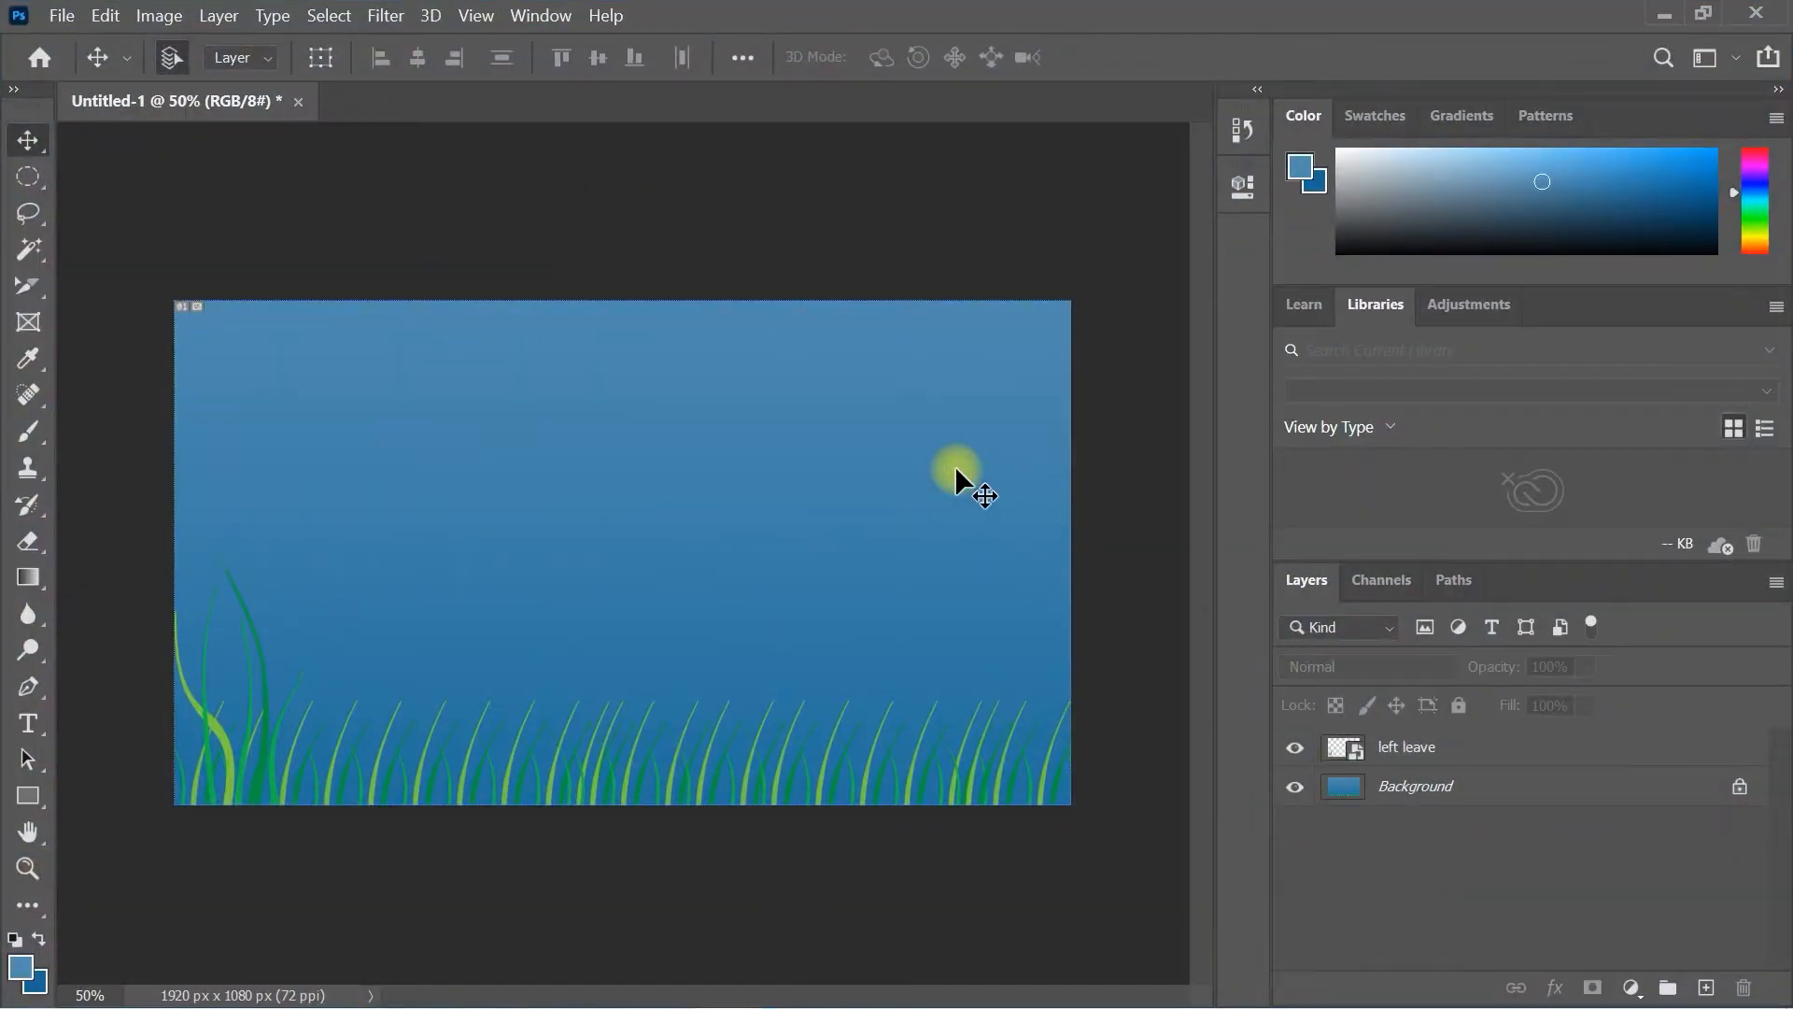
pyautogui.hotkey('ctrl', 'v')
pyautogui.click(1032, 258)
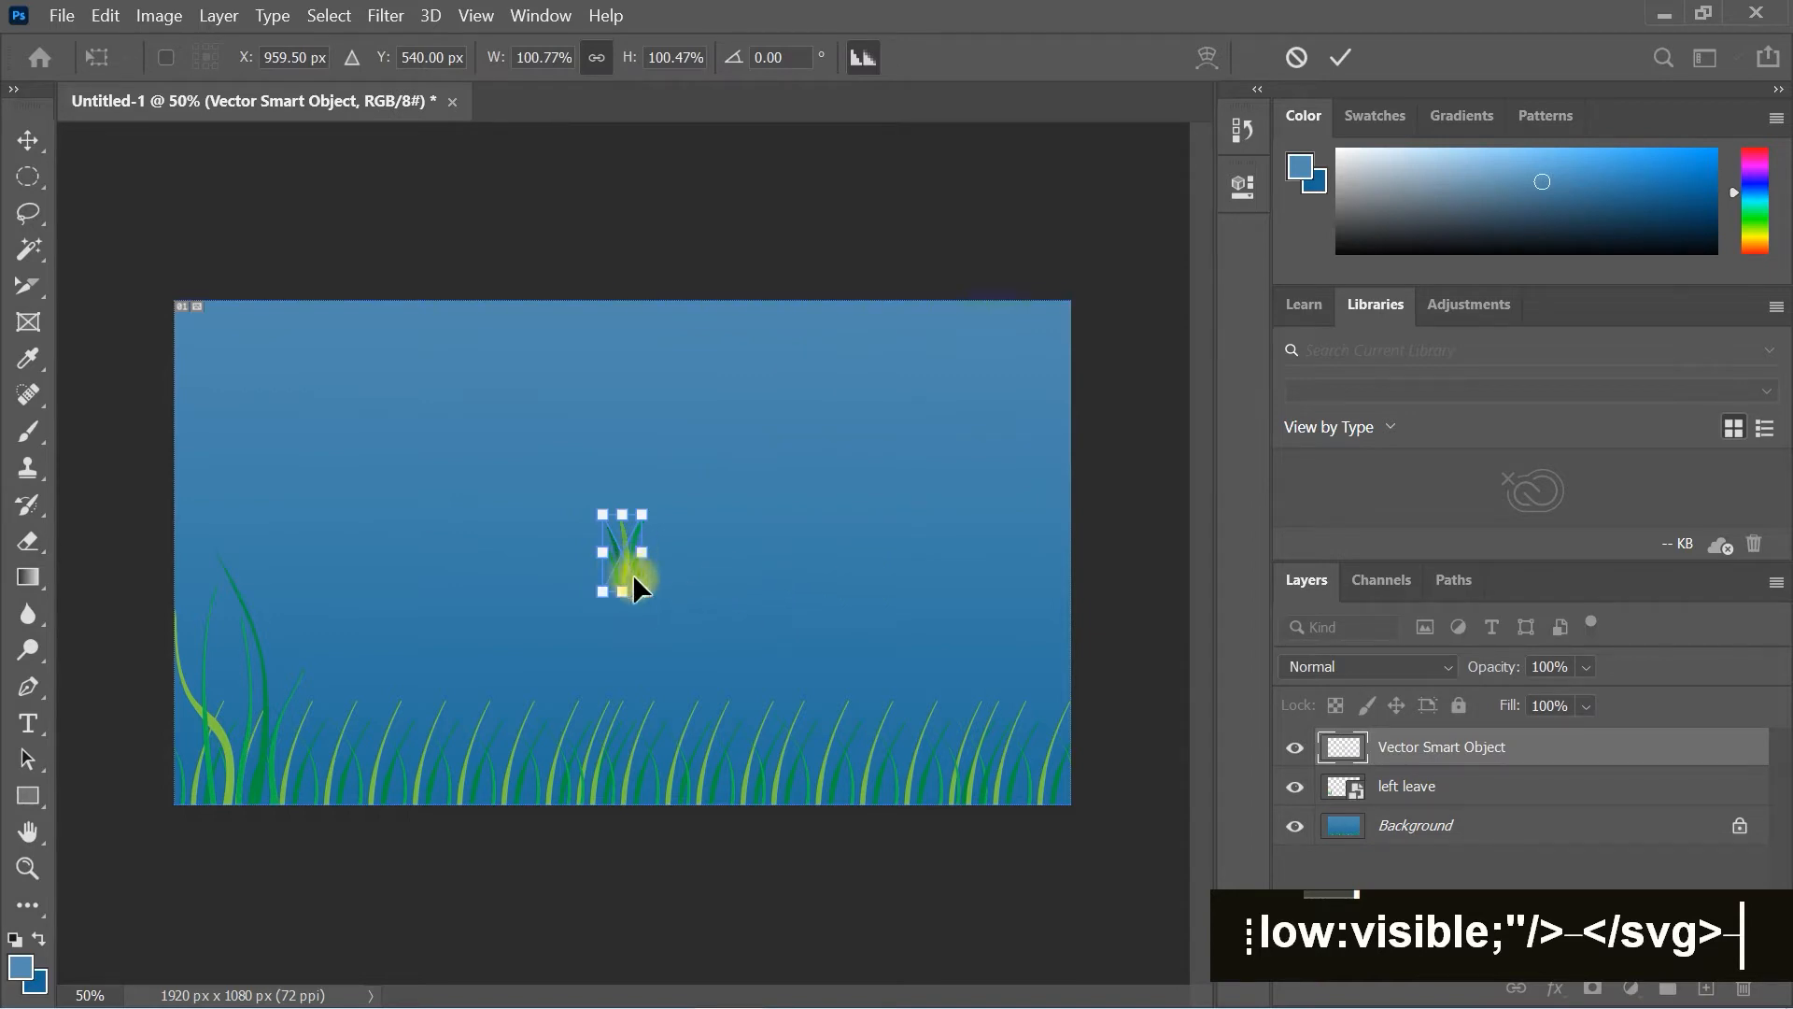
pyautogui.moveTo(644, 588); pyautogui.dragTo(730, 755)
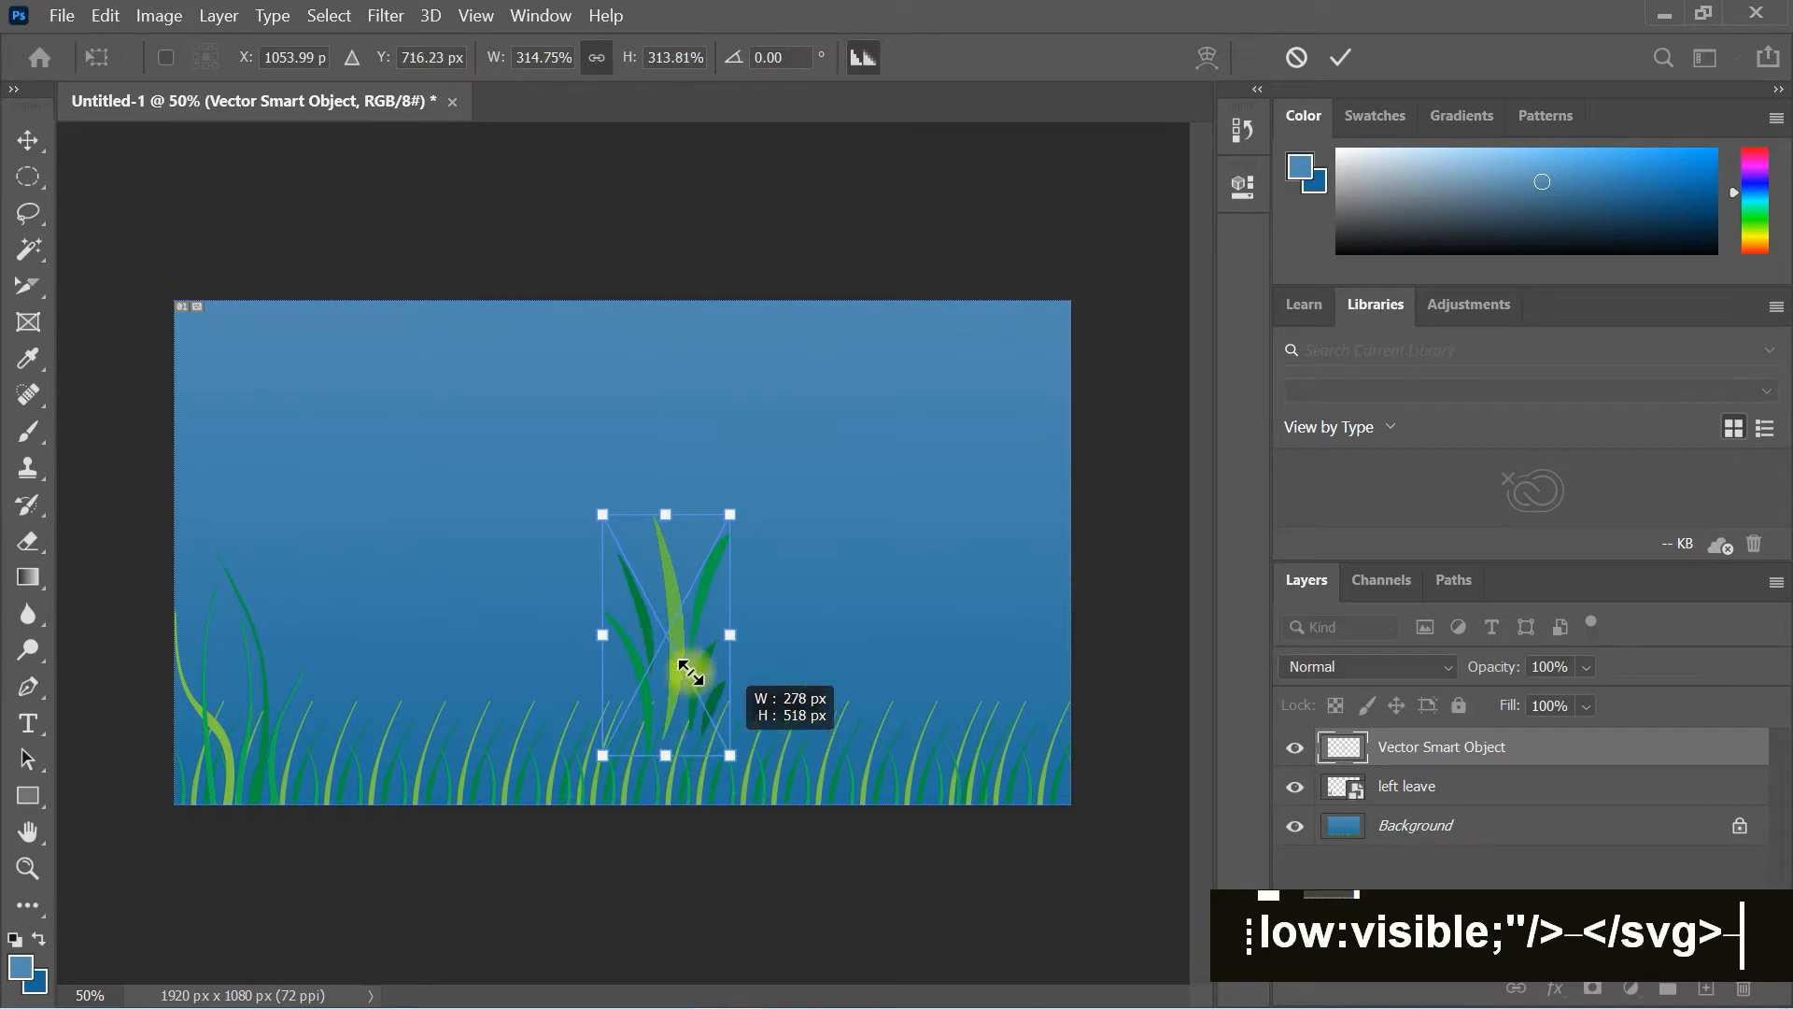
pyautogui.moveTo(672, 630); pyautogui.dragTo(1037, 696)
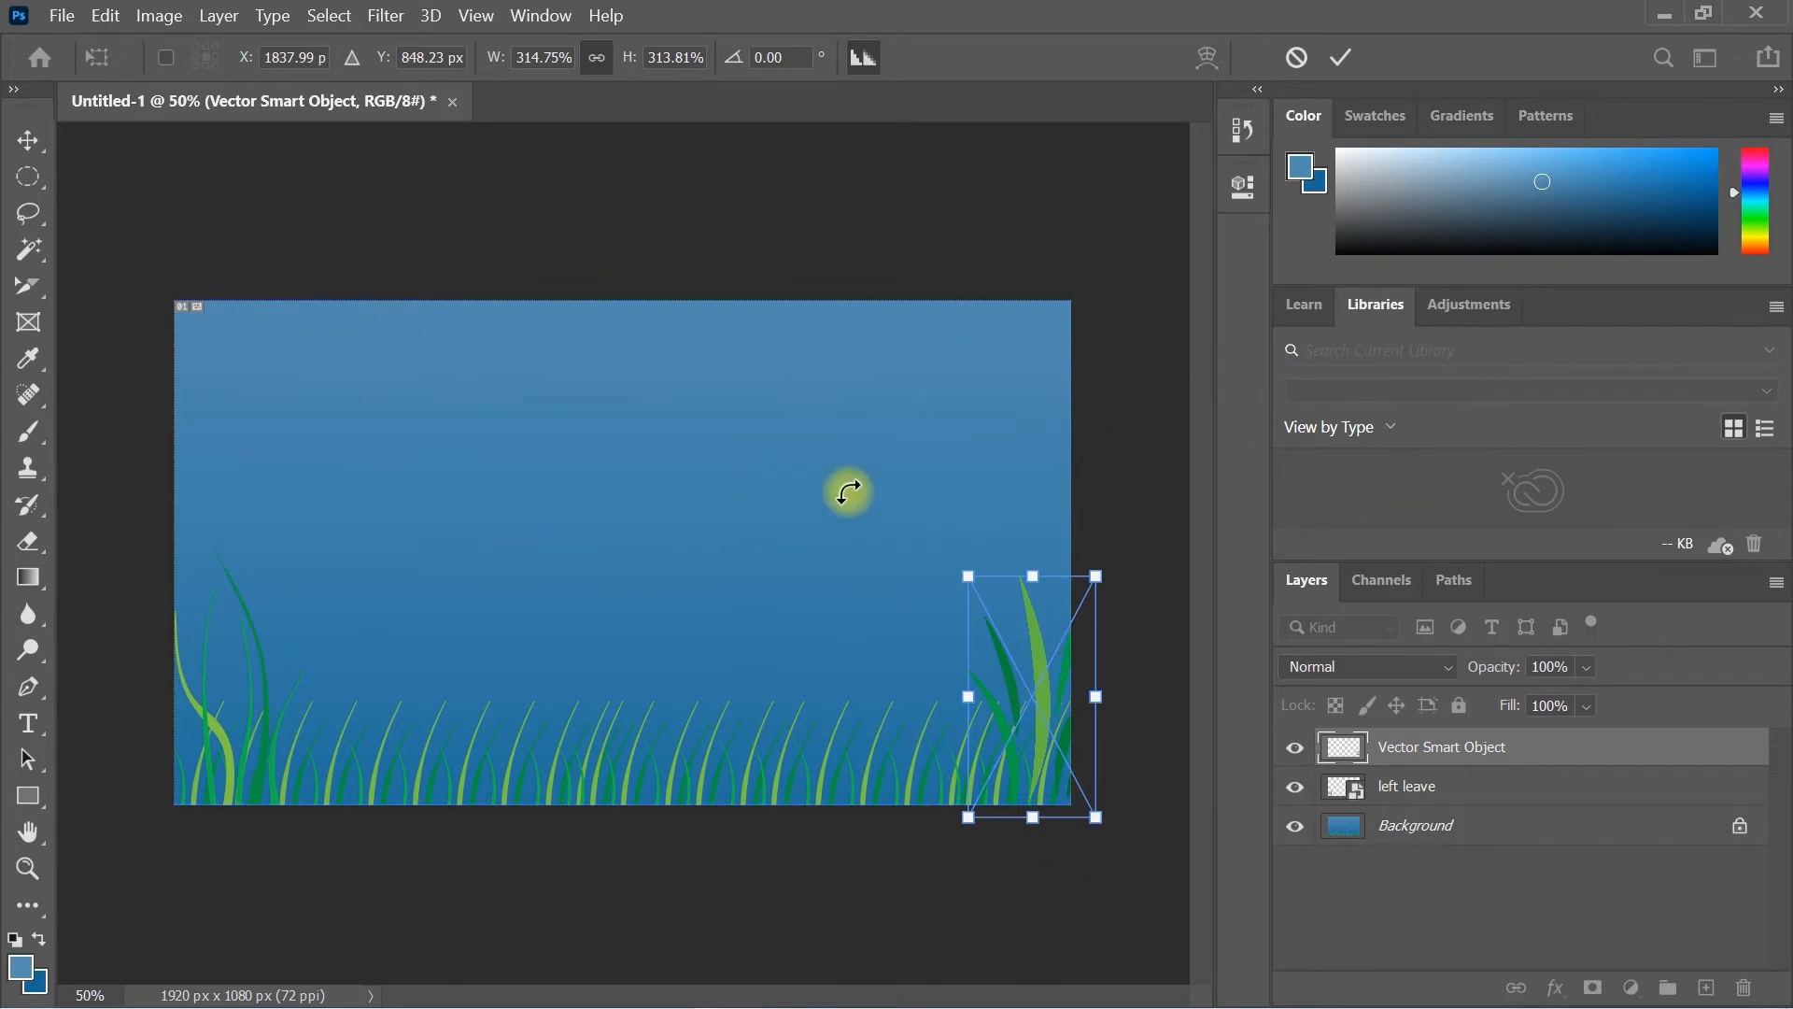
# Switch to Illustrator and copy the long blue-green fish with the yellow tail
pyautogui.press('super+d')
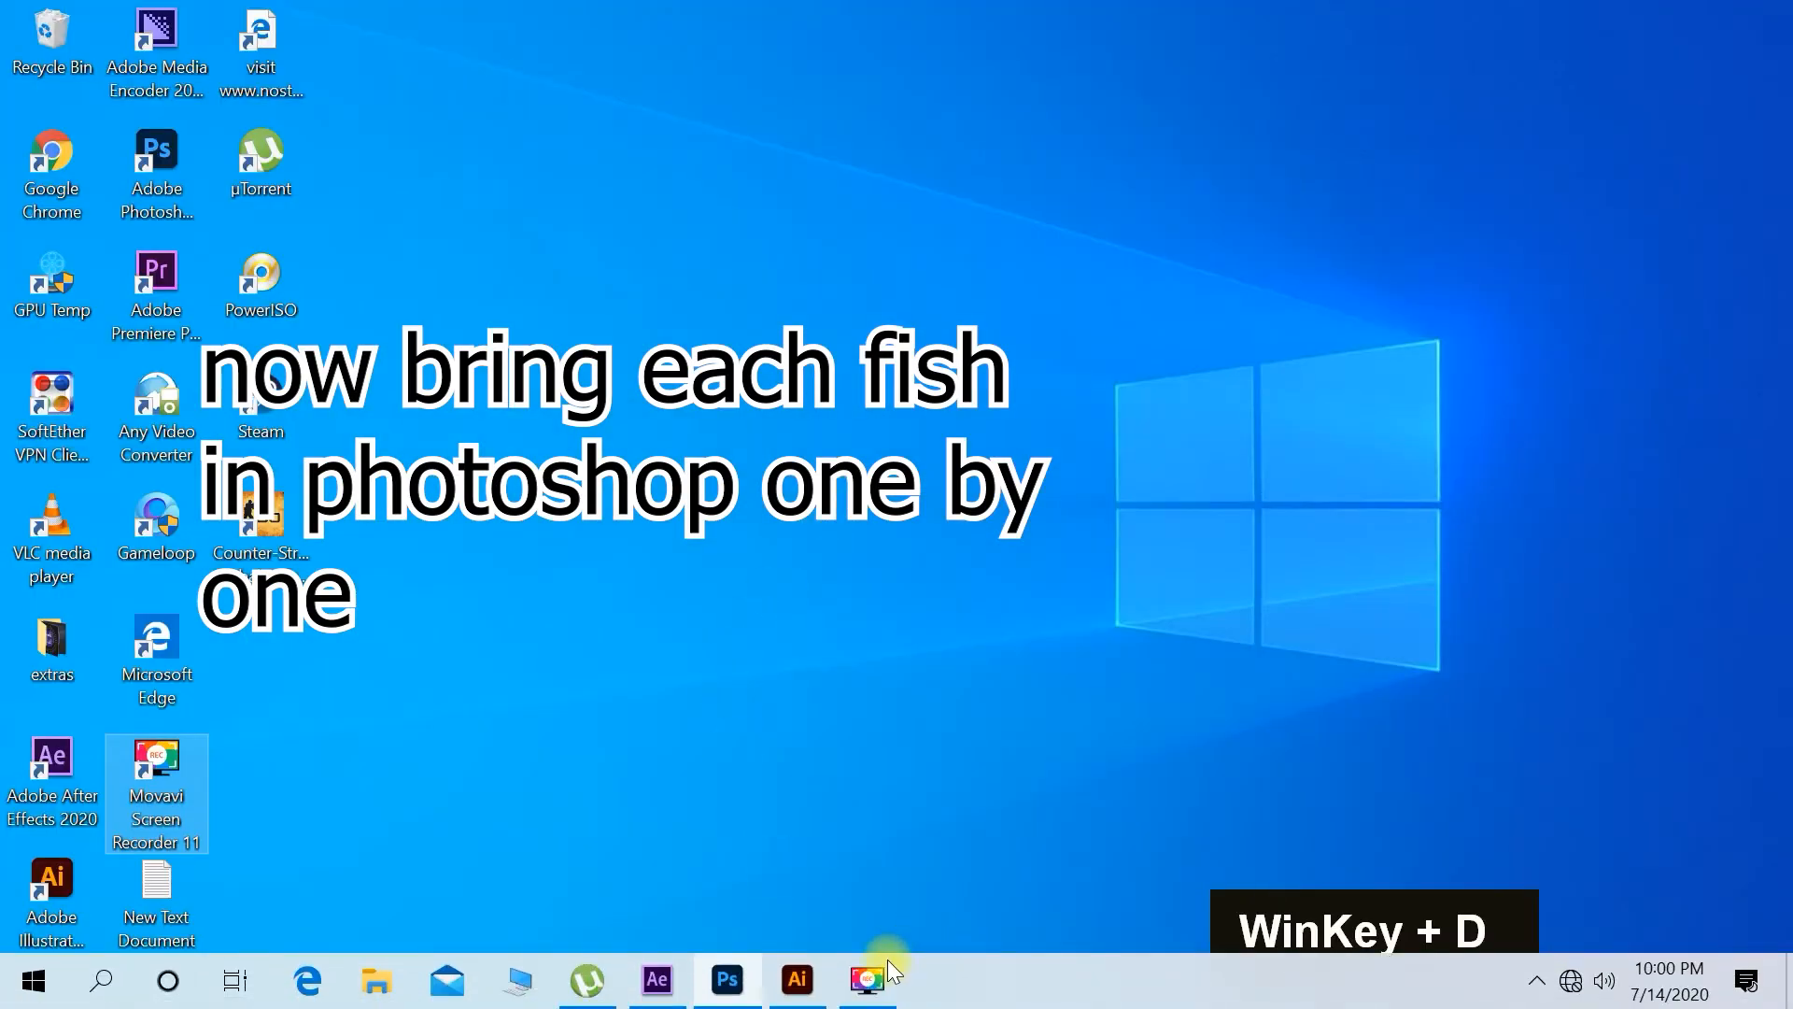
pyautogui.click(799, 979)
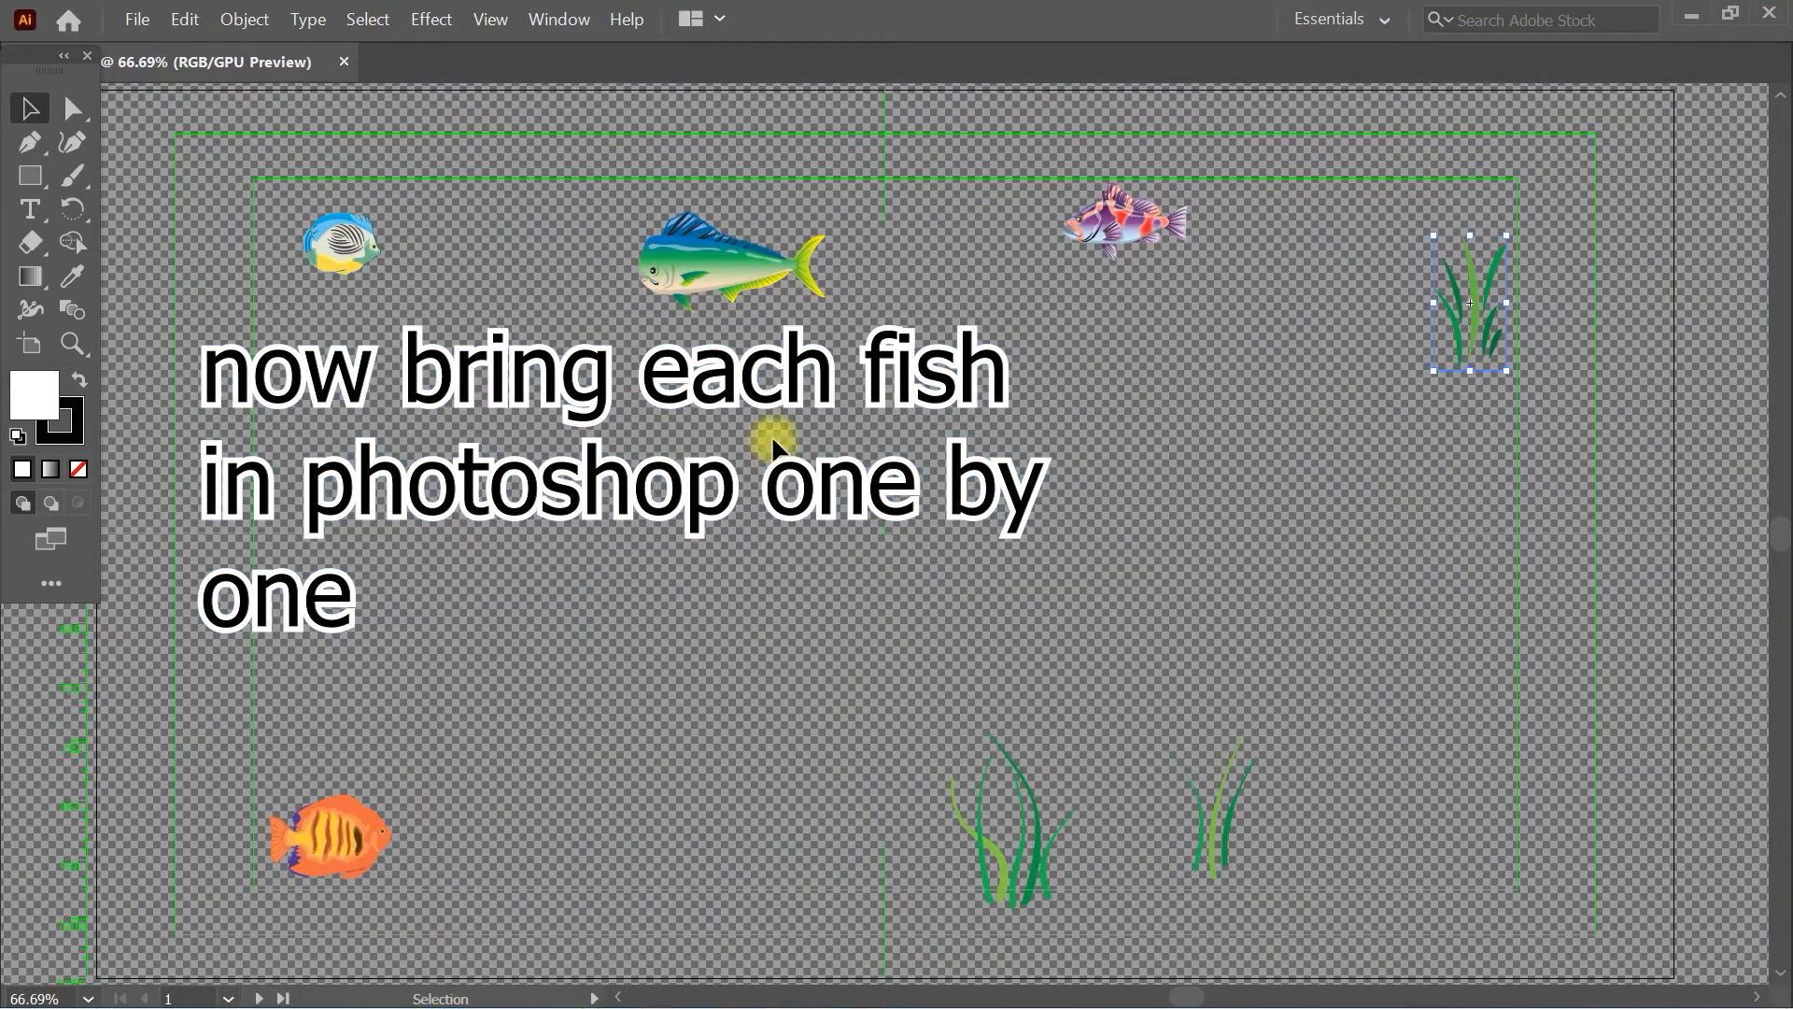
pyautogui.click(672, 236)
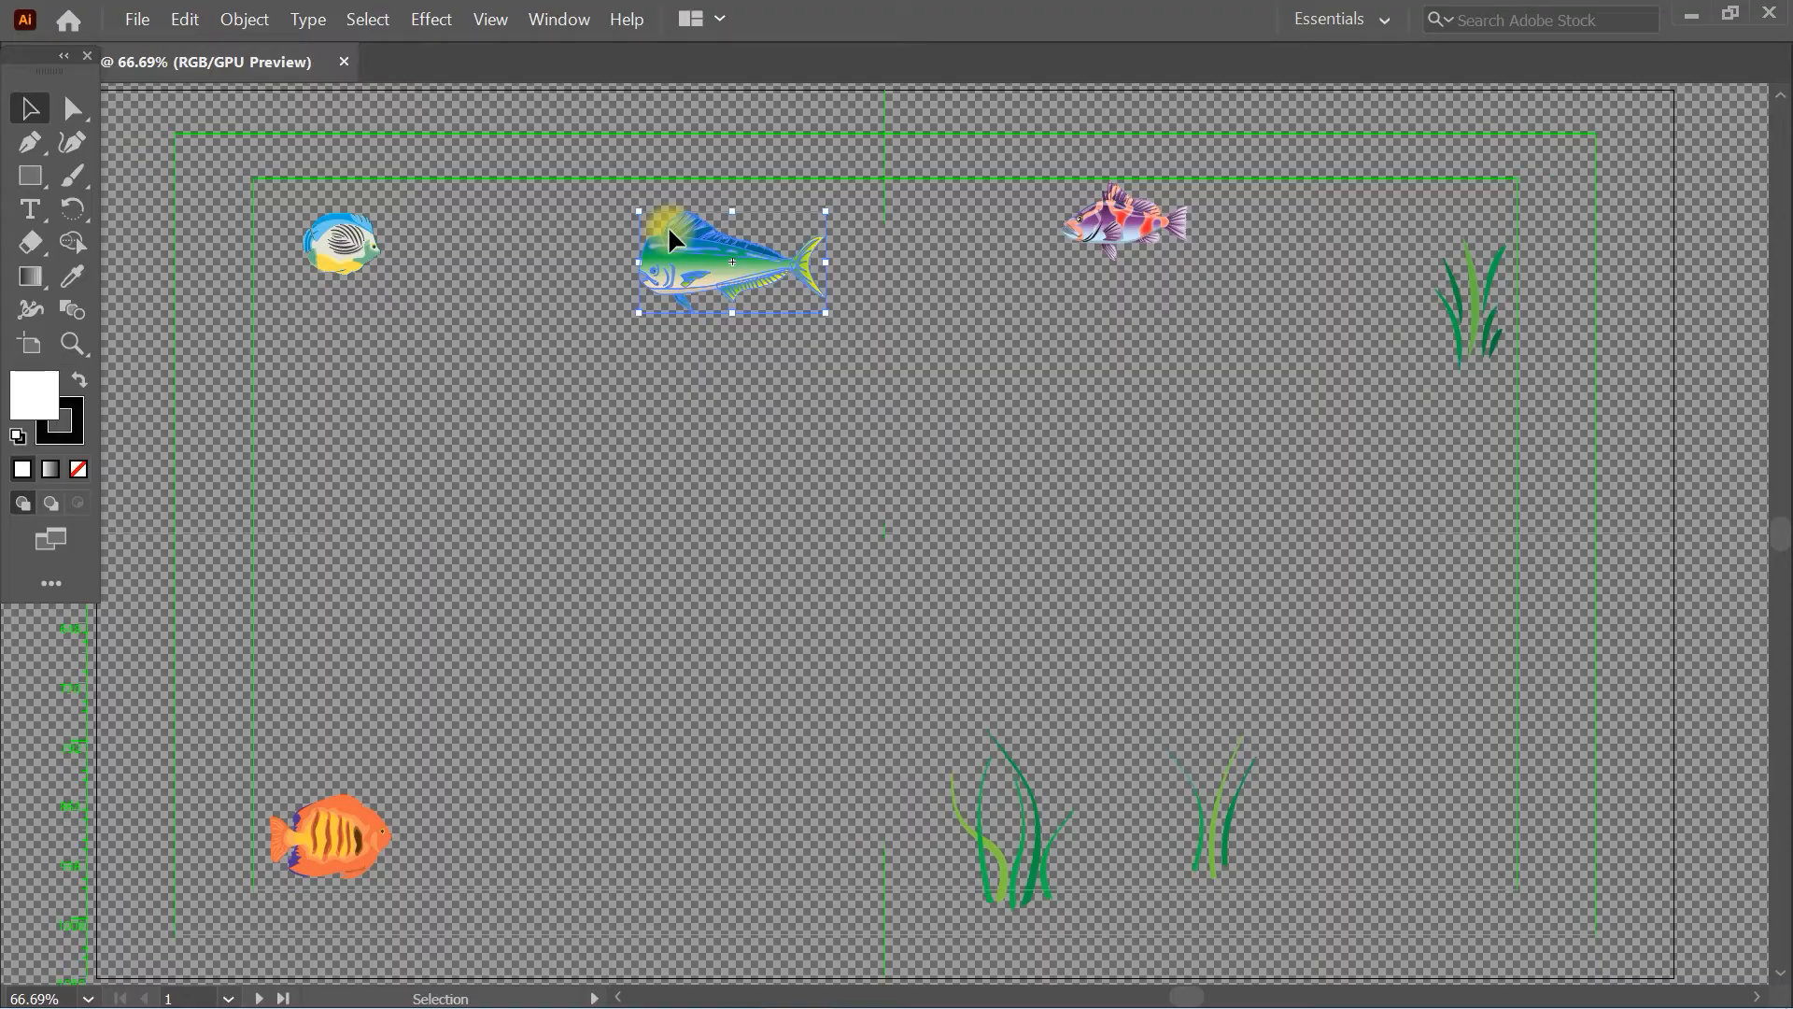
# Switch to Photoshop, paste the blue-green fish as a Smart Object and place it above the left seaweed, about 198% wide and 165% high
pyautogui.press('super+d')
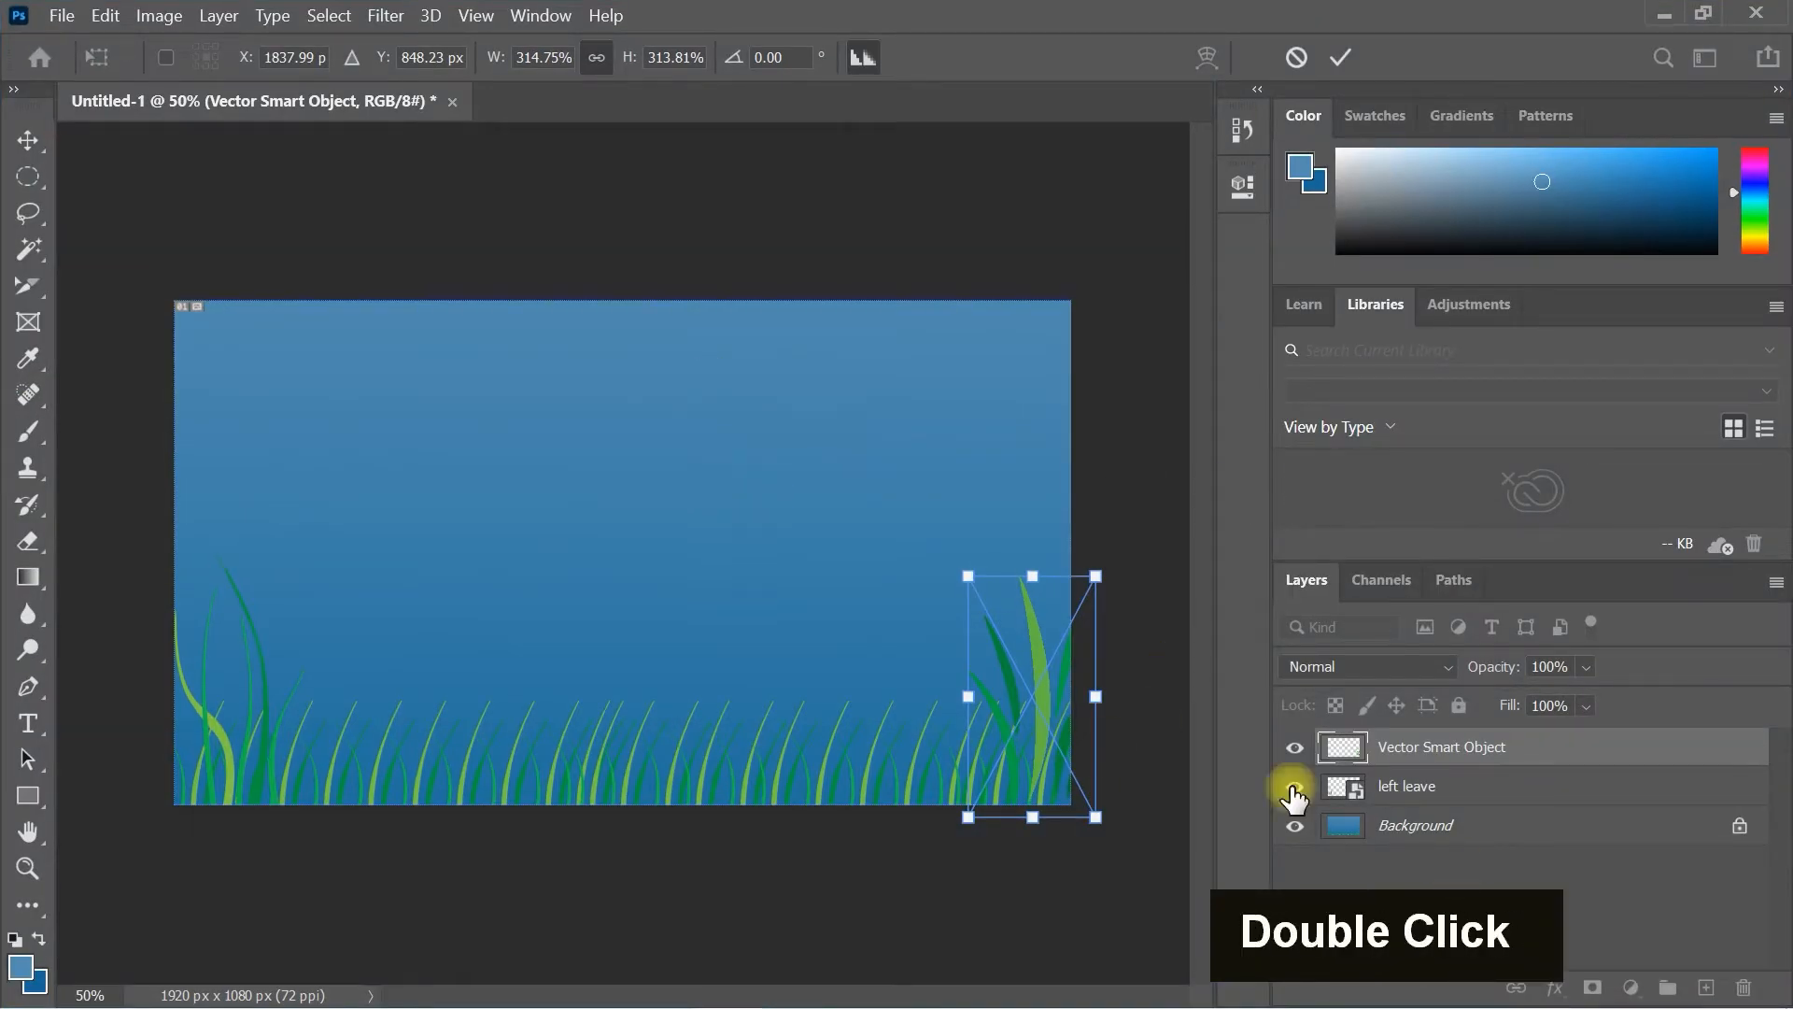
pyautogui.doubleClick(1179, 666)
pyautogui.hotkey('ctrl', 'v')
pyautogui.click(1032, 265)
pyautogui.moveTo(676, 600); pyautogui.dragTo(386, 575)
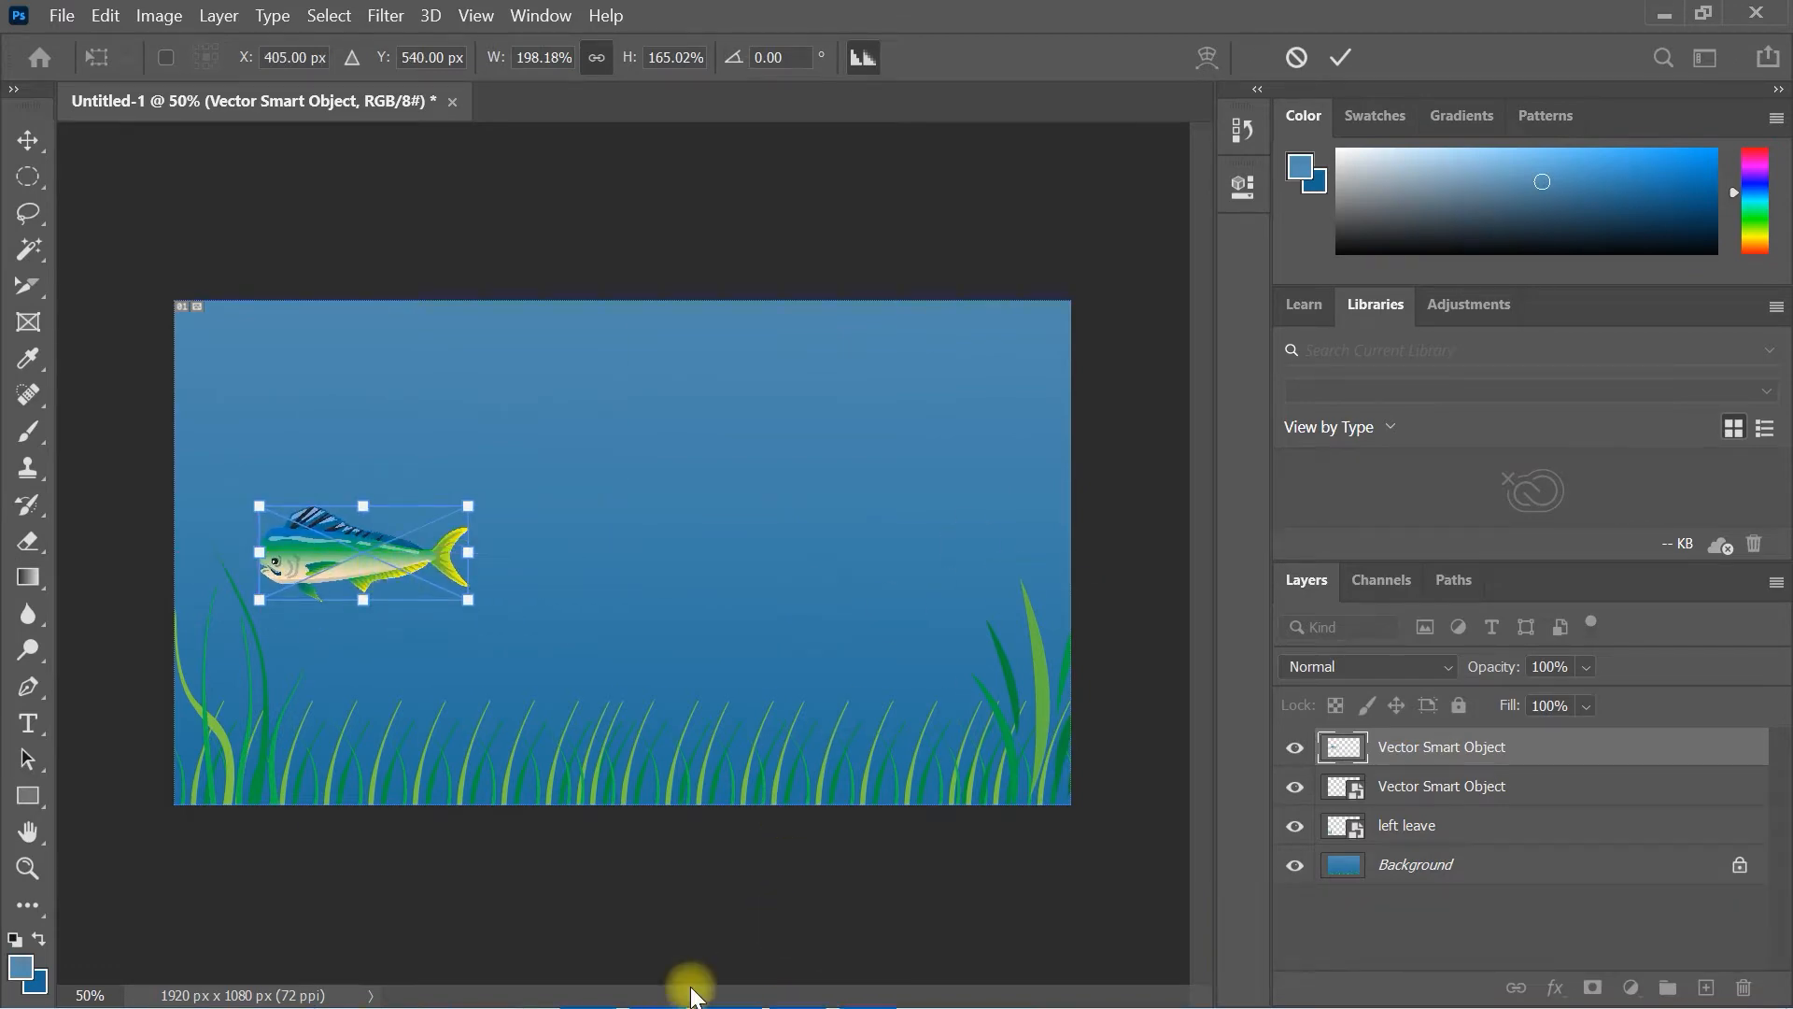
# Switch to Illustrator and copy the purple-and-red fish at the top of the artboard
pyautogui.press('super+d')
pyautogui.click(793, 988)
pyautogui.click(1132, 192)
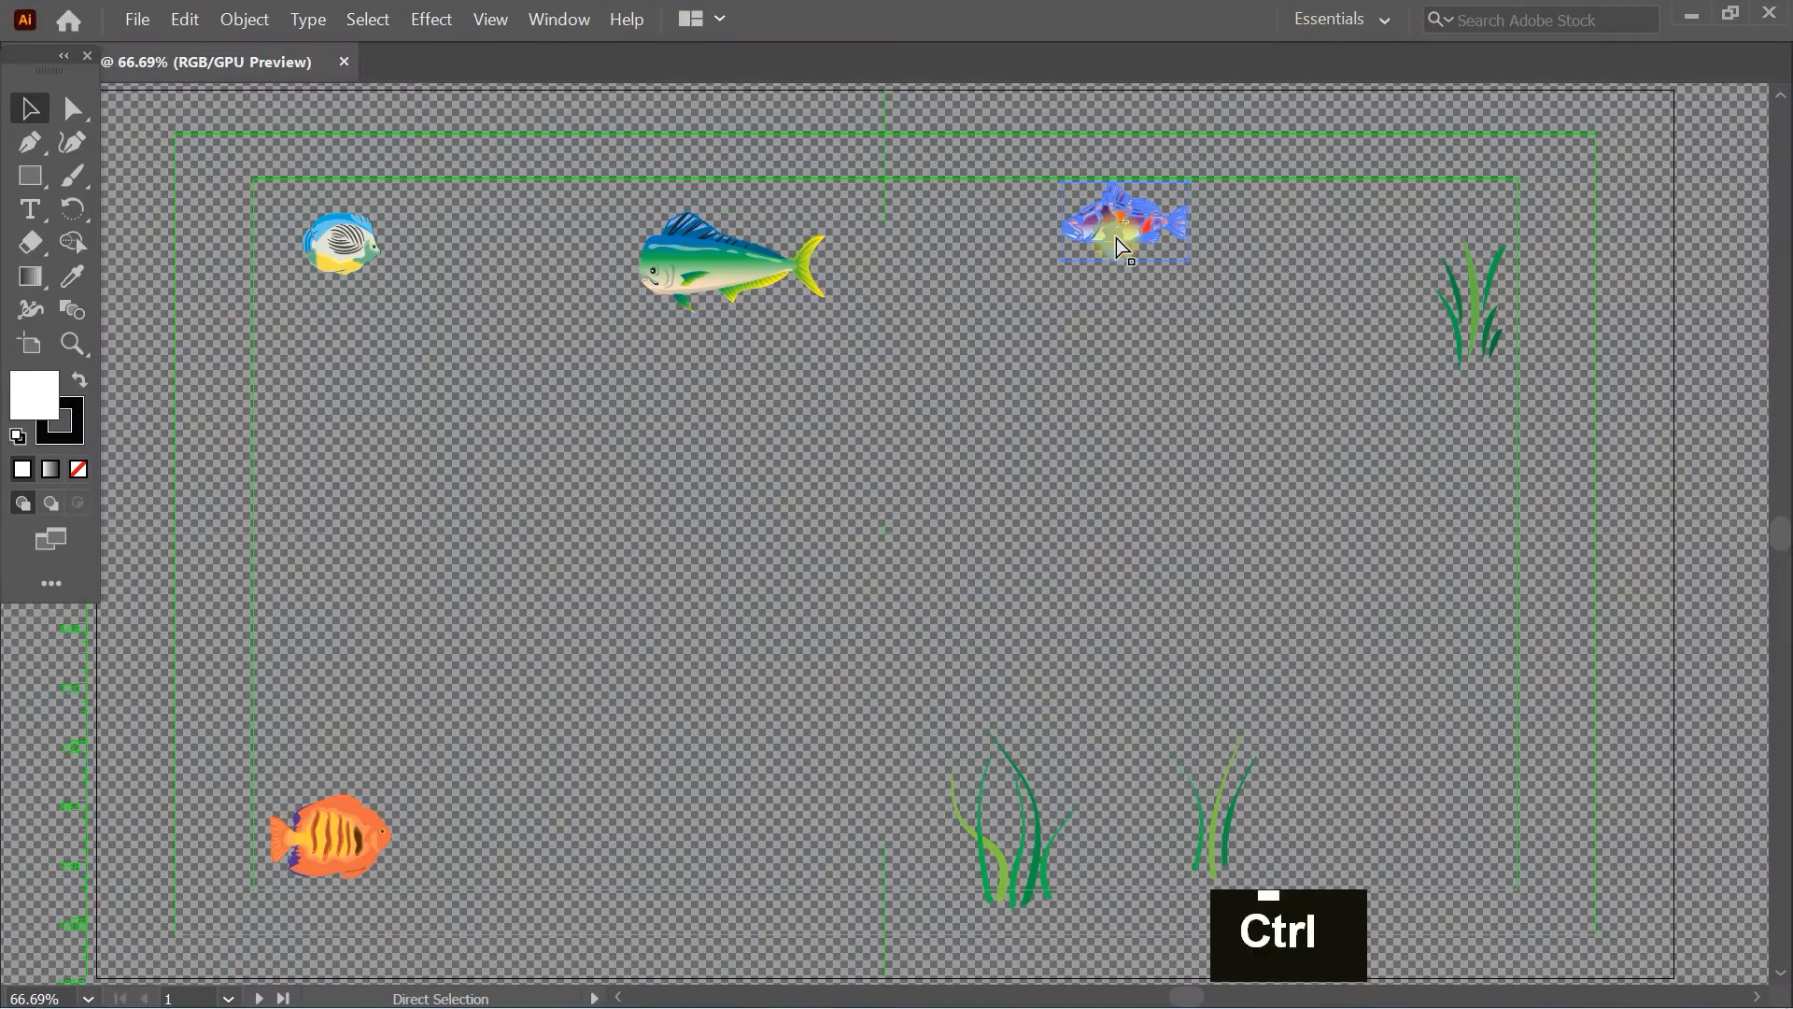
pyautogui.hotkey('ctrl', 'c')
# Switch to Photoshop, paste the purple-and-red fish as a Smart Object and place it at the canvas's upper right, about 231% wide and 195% high
pyautogui.press('super+d')
pyautogui.click(730, 988)
pyautogui.press('space')
pyautogui.hotkey('ctrl', 'v')
pyautogui.click(1185, 401)
pyautogui.hotkey('ctrl', 'v')
pyautogui.click(1010, 270)
pyautogui.moveTo(658, 575); pyautogui.dragTo(753, 620)
pyautogui.moveTo(747, 548); pyautogui.dragTo(1013, 349)
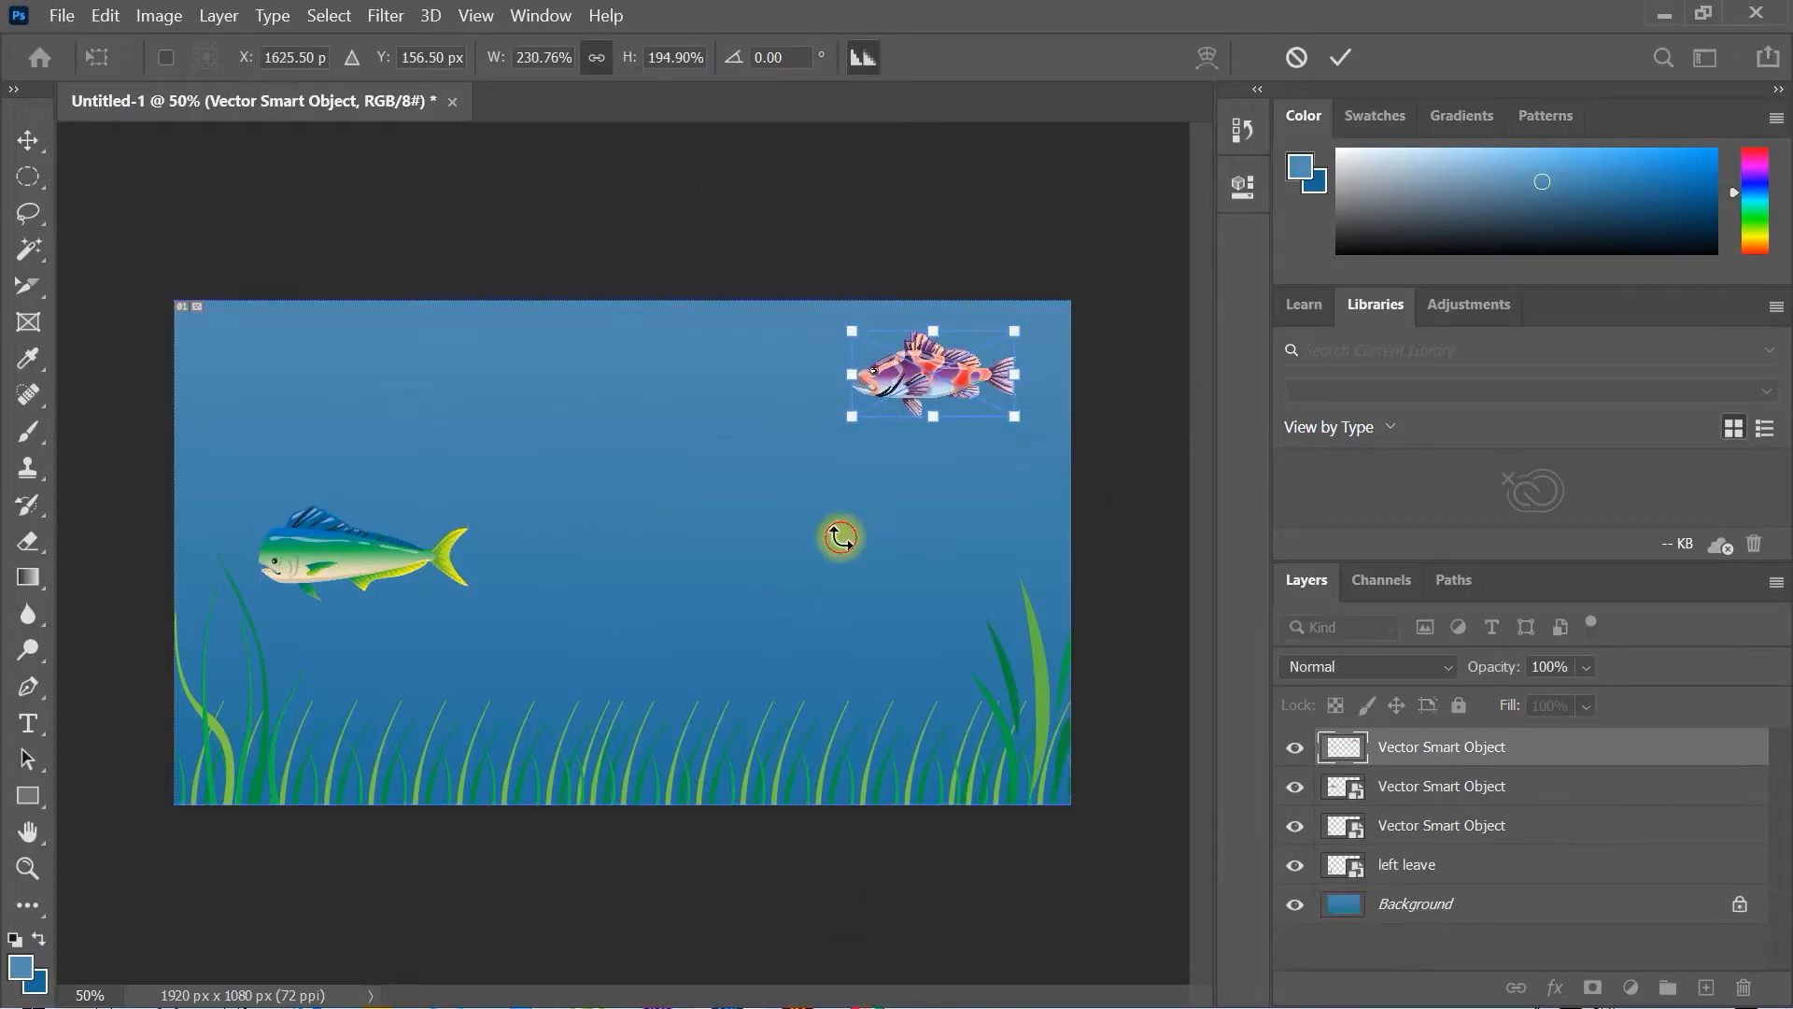
# Switch to Illustrator and copy the orange striped fish at the artboard's lower left
pyautogui.press('super+d')
pyautogui.click(793, 983)
pyautogui.click(328, 868)
pyautogui.hotkey('ctrl', 'c')
# Switch to Photoshop, paste the orange fish as a Smart Object and place it at the canvas's top centre
pyautogui.press('super+d')
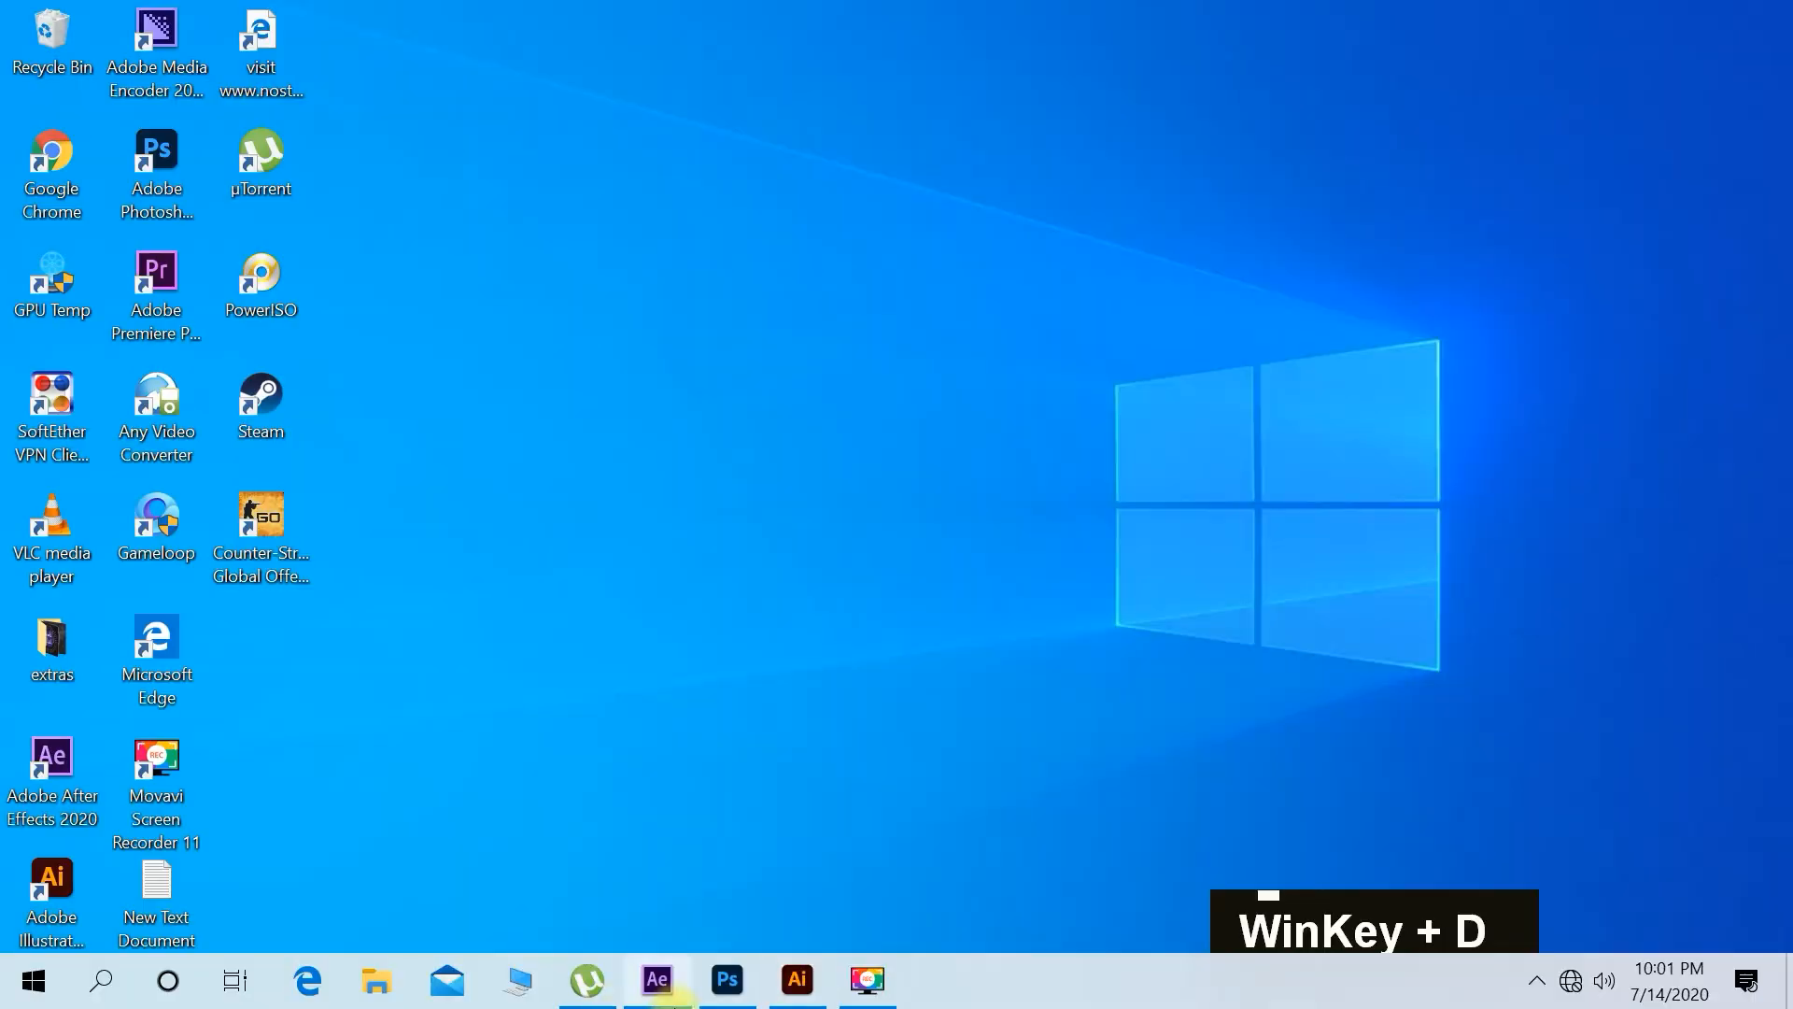
pyautogui.click(729, 989)
pyautogui.press('space')
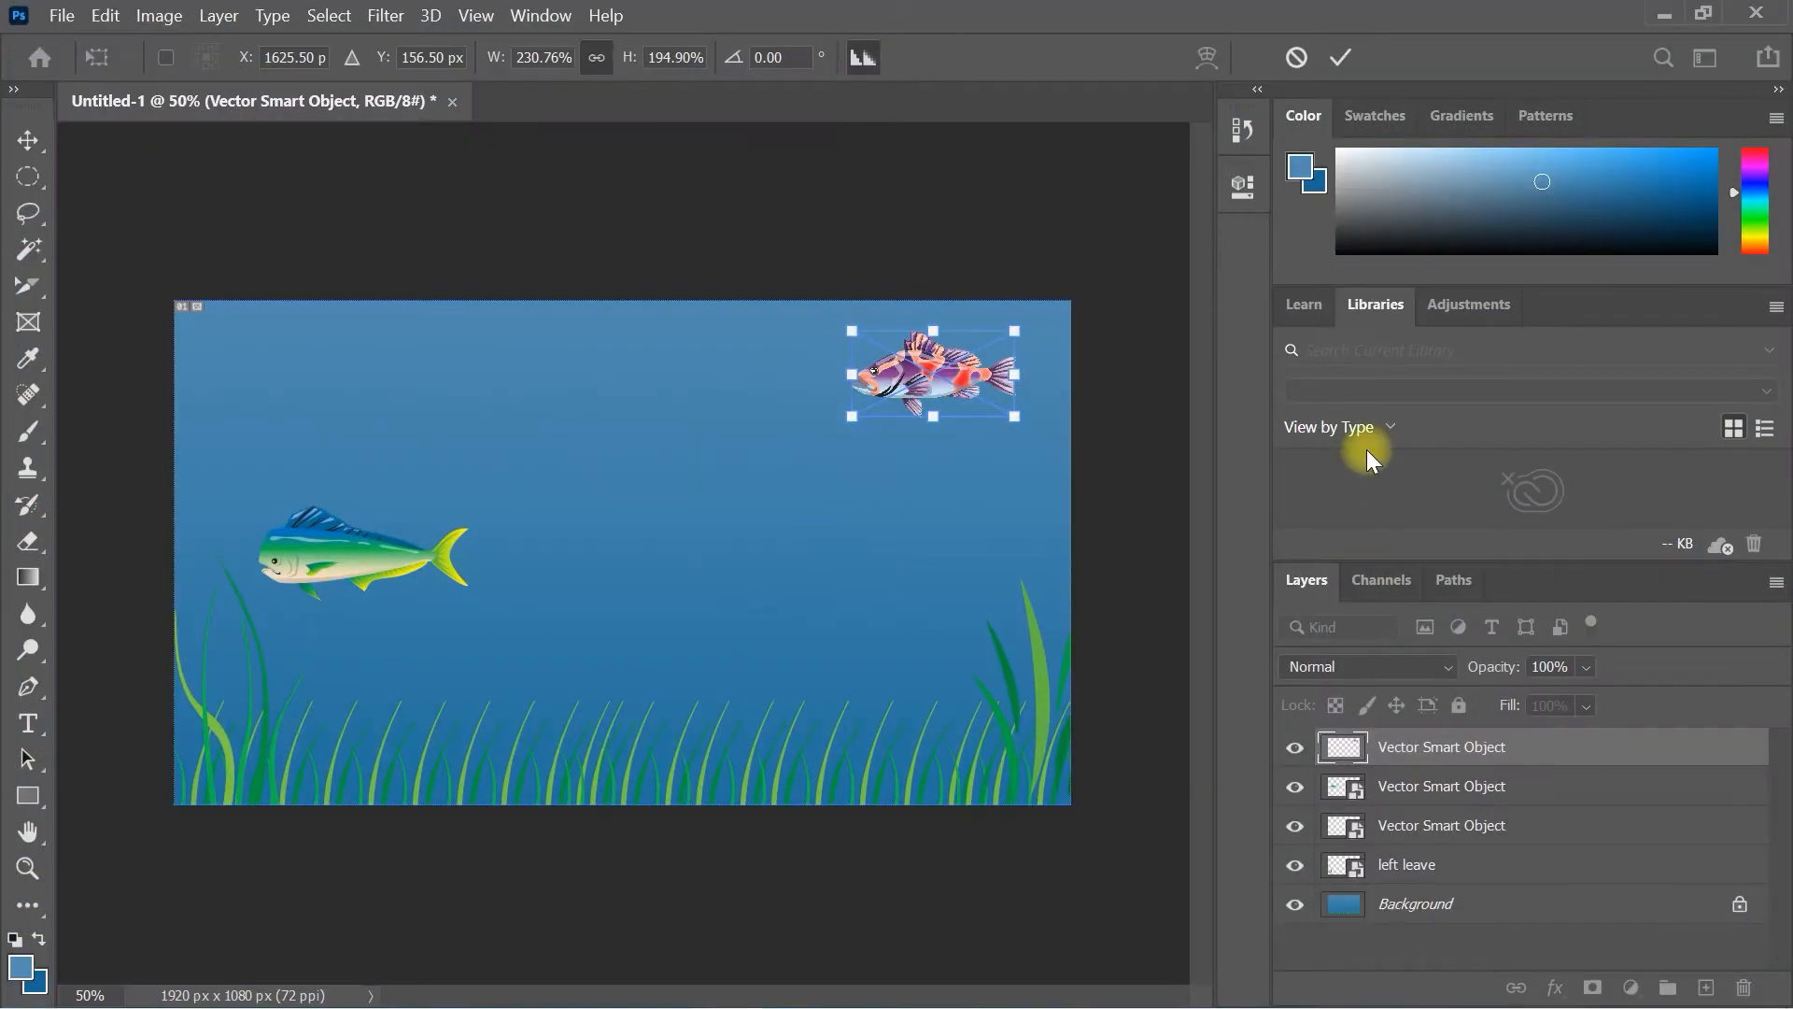
pyautogui.click(1132, 787)
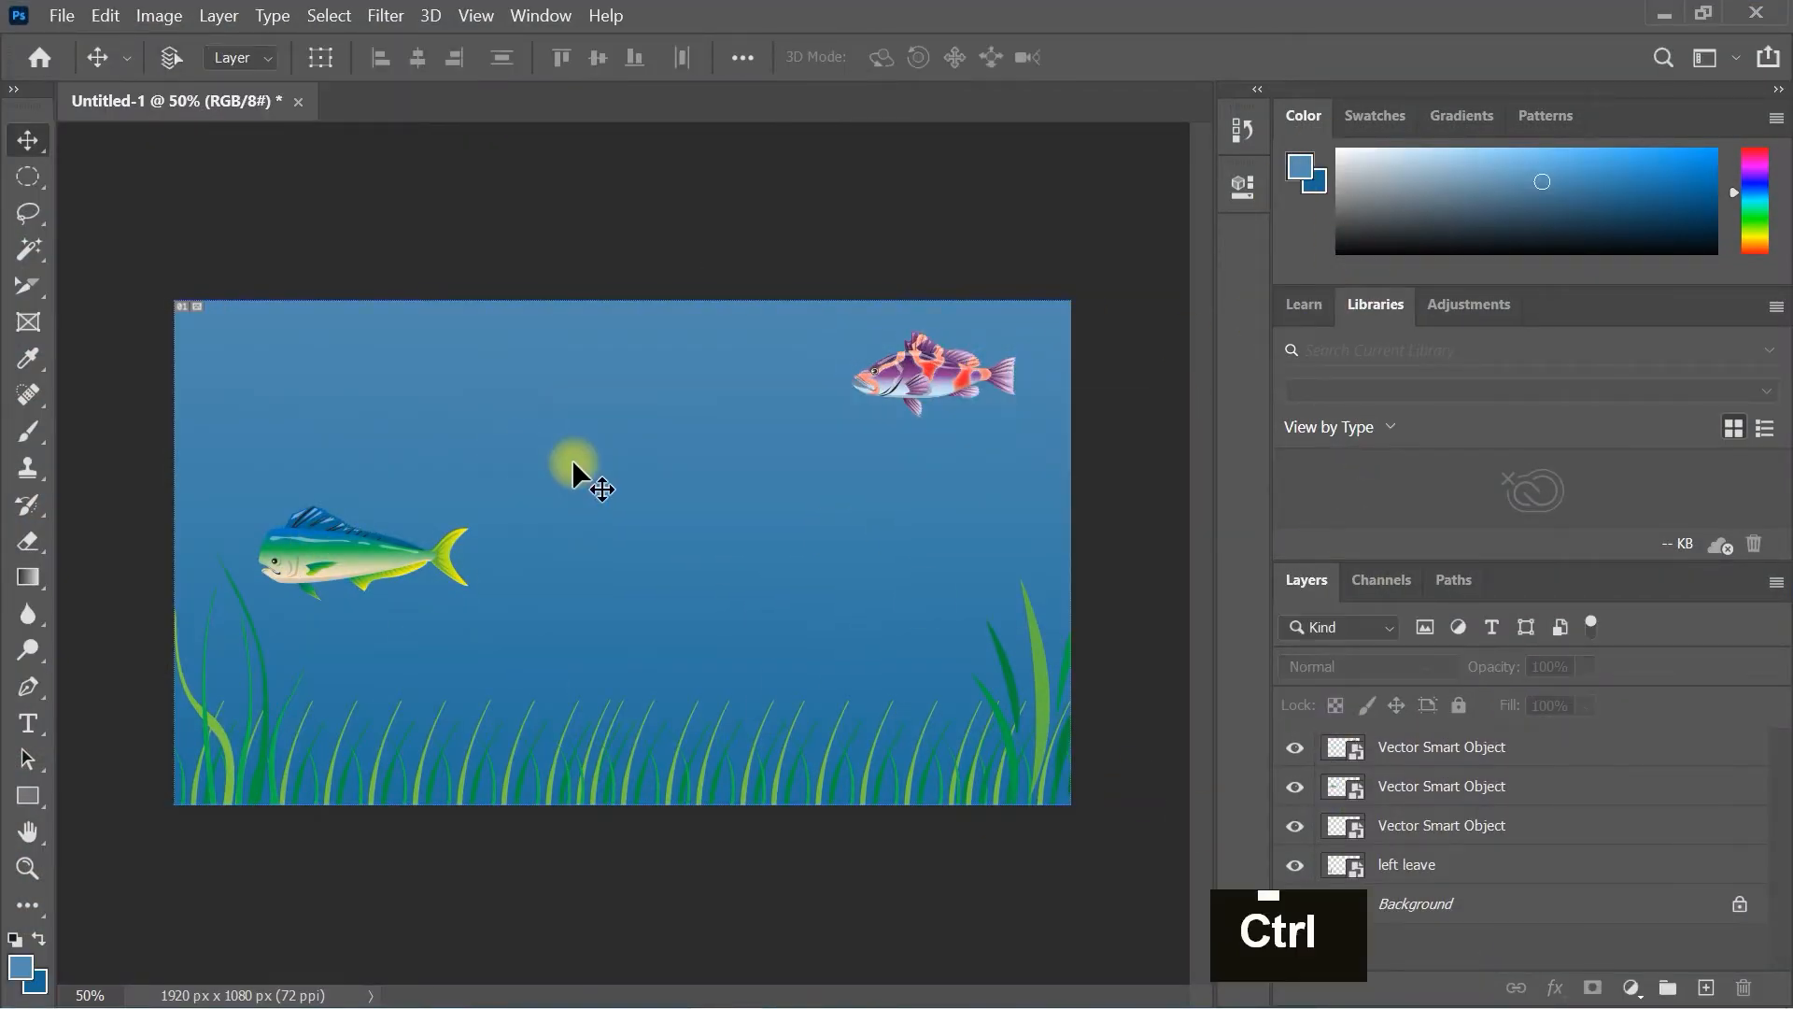
pyautogui.hotkey('ctrl', 'v')
pyautogui.doubleClick(1009, 244)
pyautogui.moveTo(654, 575); pyautogui.dragTo(650, 354)
pyautogui.hotkey('ctrl', 'd')
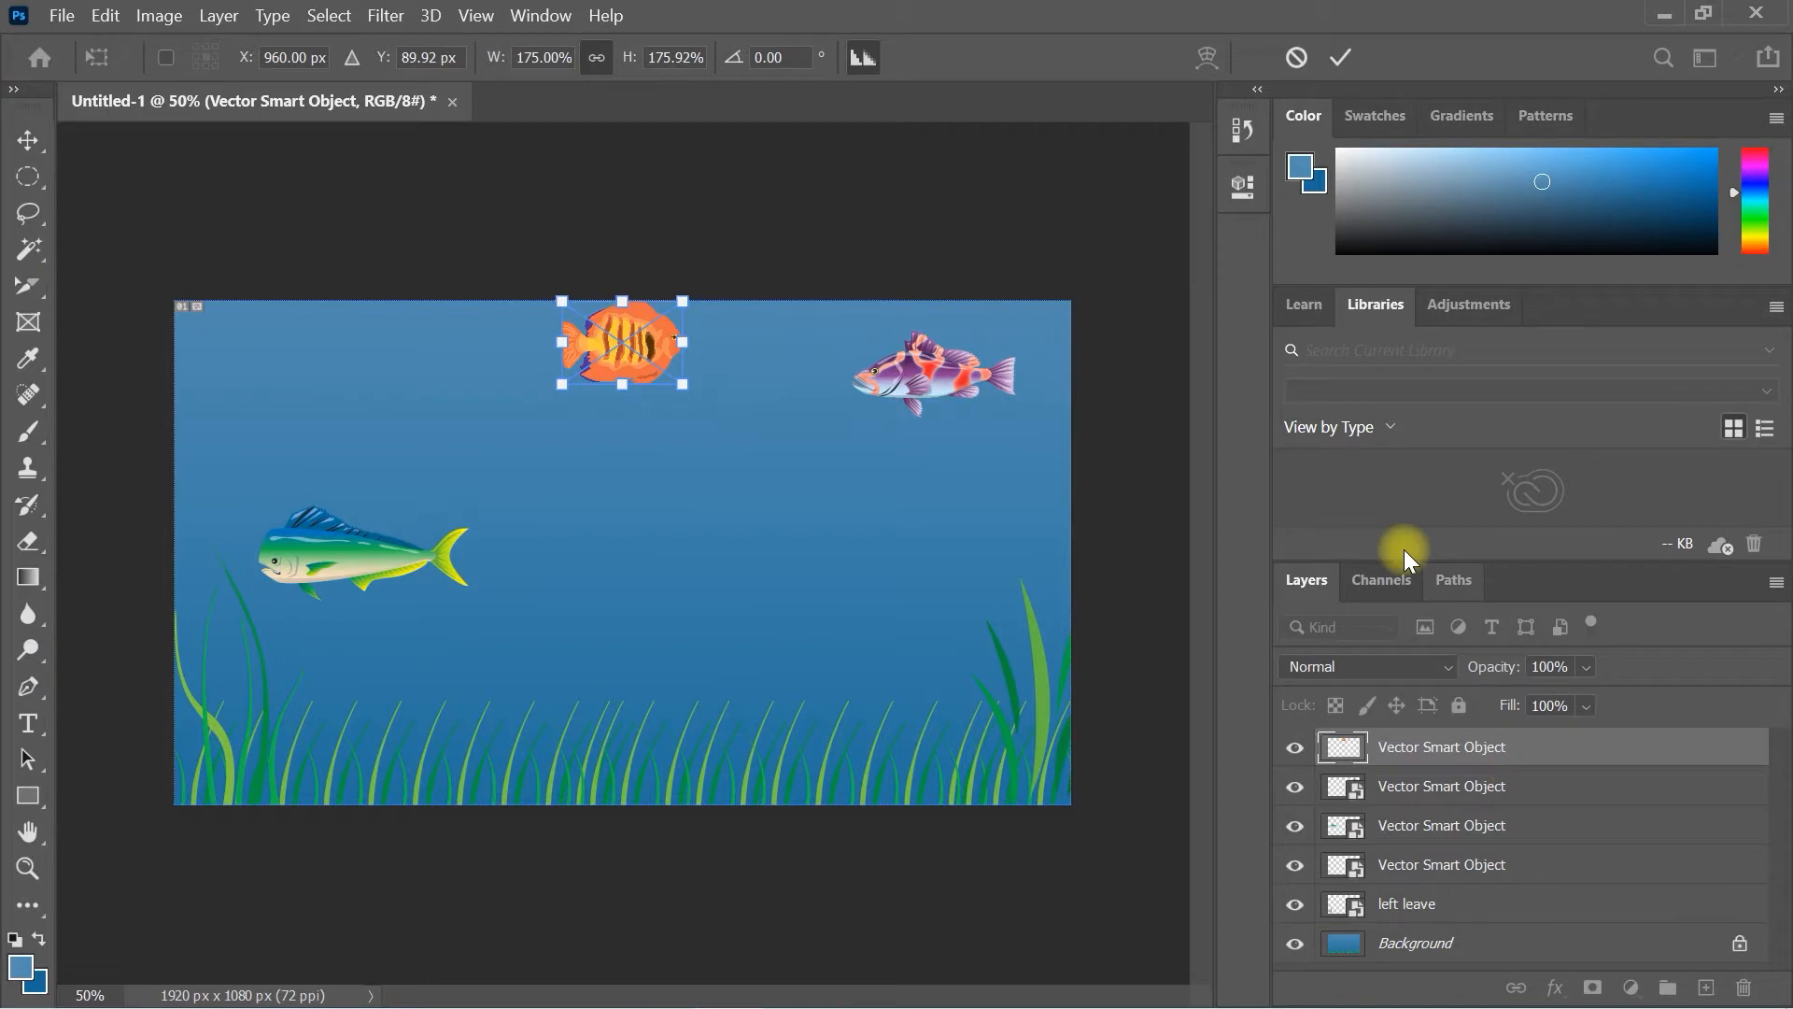
pyautogui.press('Return')
# Paste the small blue-and-yellow striped fish as a Smart Object and enlarge it to about 157% near the canvas centre
pyautogui.click(1196, 409)
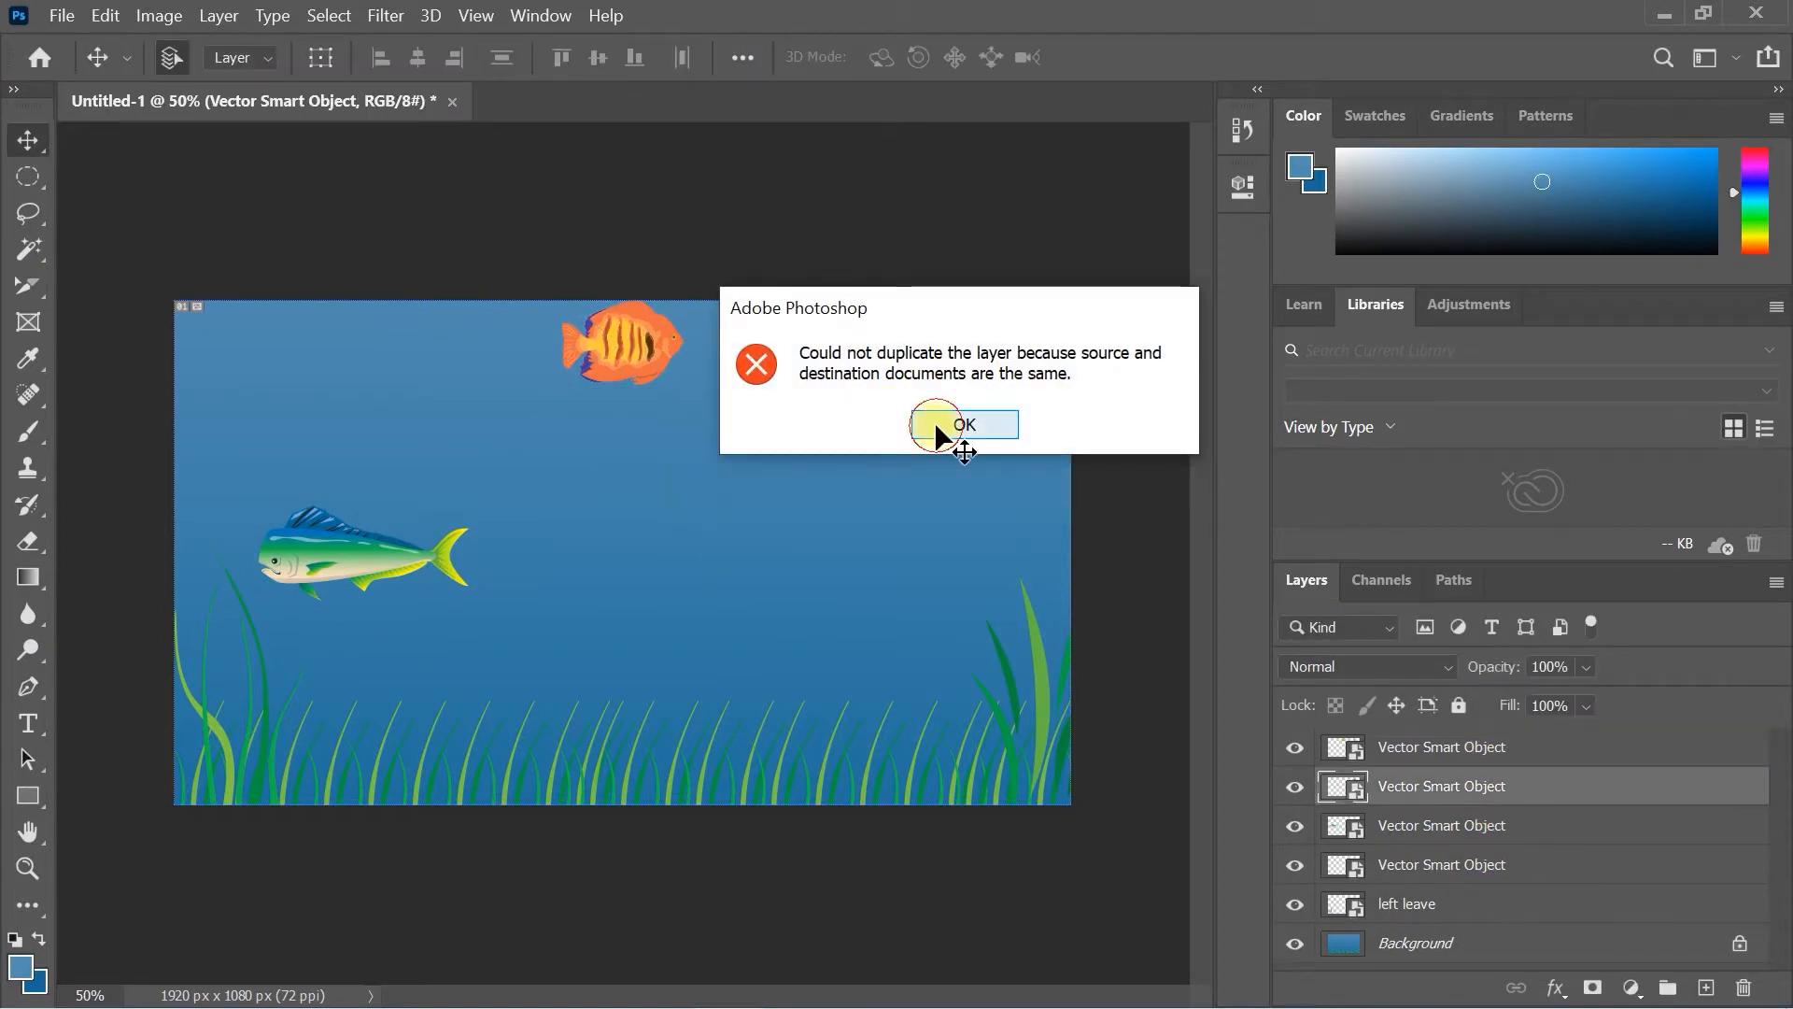
pyautogui.click(945, 422)
pyautogui.hotkey('ctrl', 'v')
pyautogui.press('Return')
pyautogui.moveTo(648, 585); pyautogui.dragTo(674, 594)
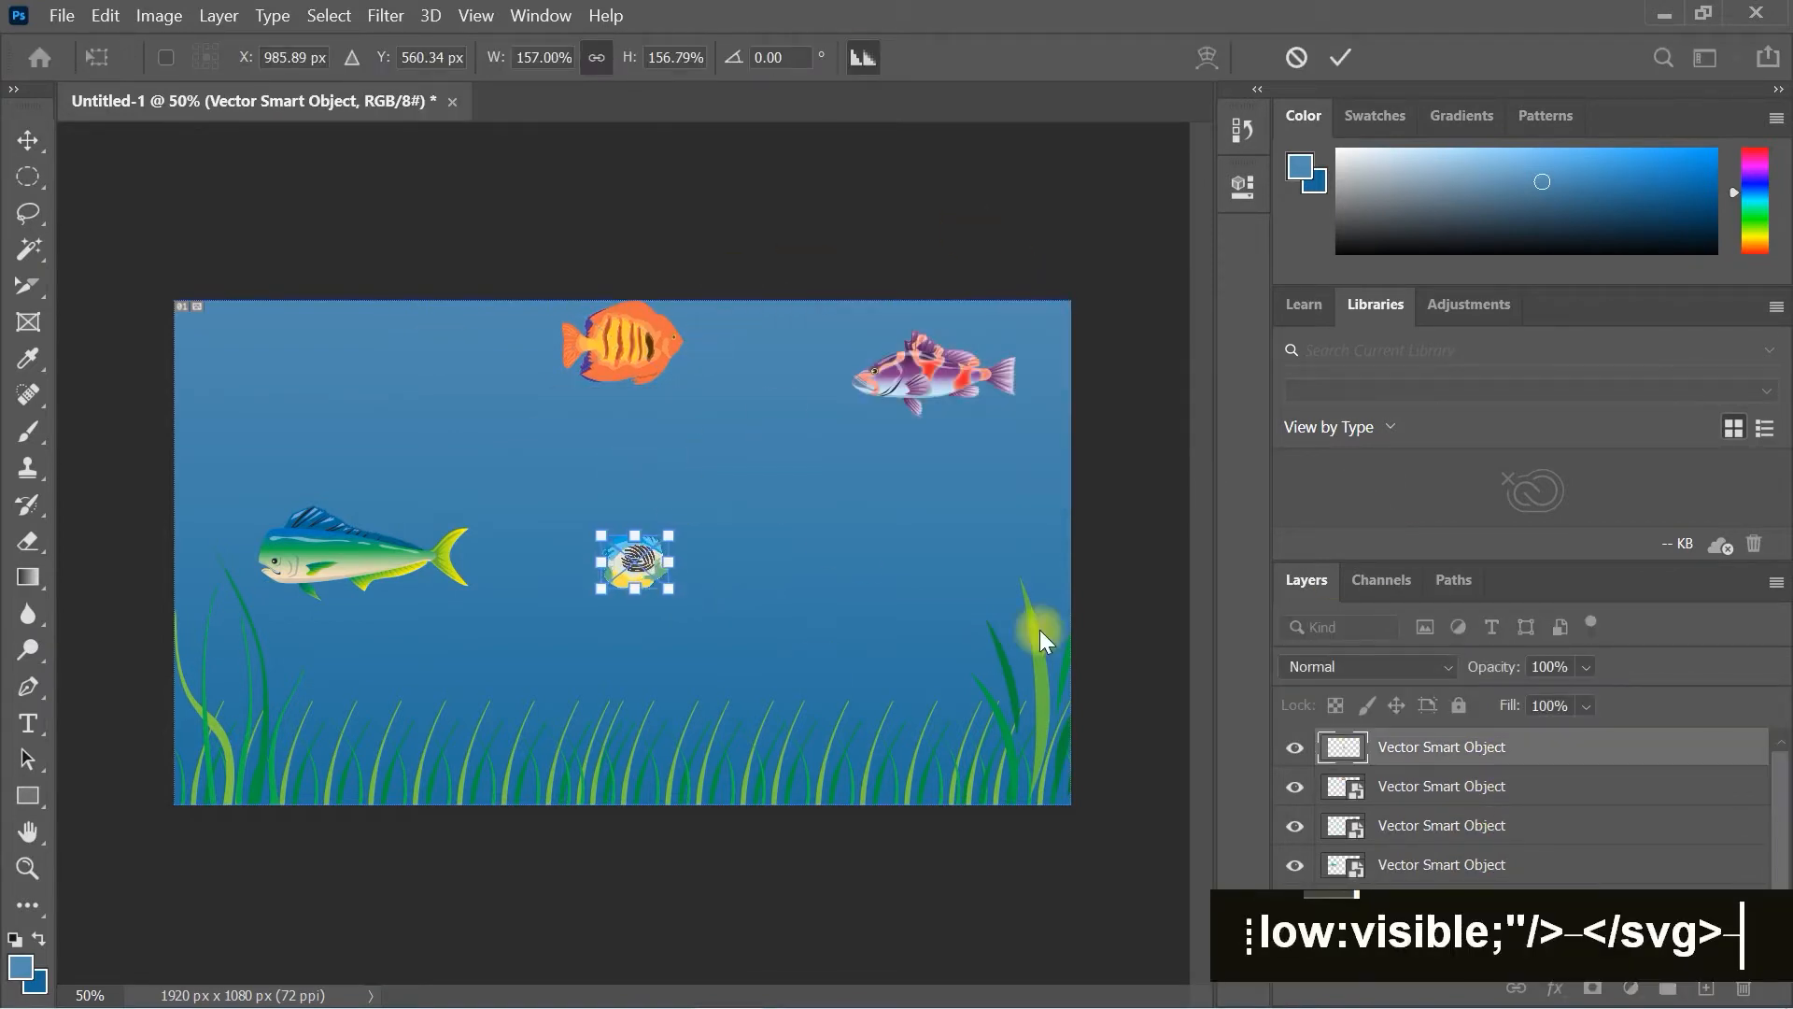
pyautogui.press('Return')
# Identify the blue-and-yellow fish's layer by toggling its visibility and rename it "small fish"
pyautogui.click(1296, 746)
pyautogui.click(1194, 409)
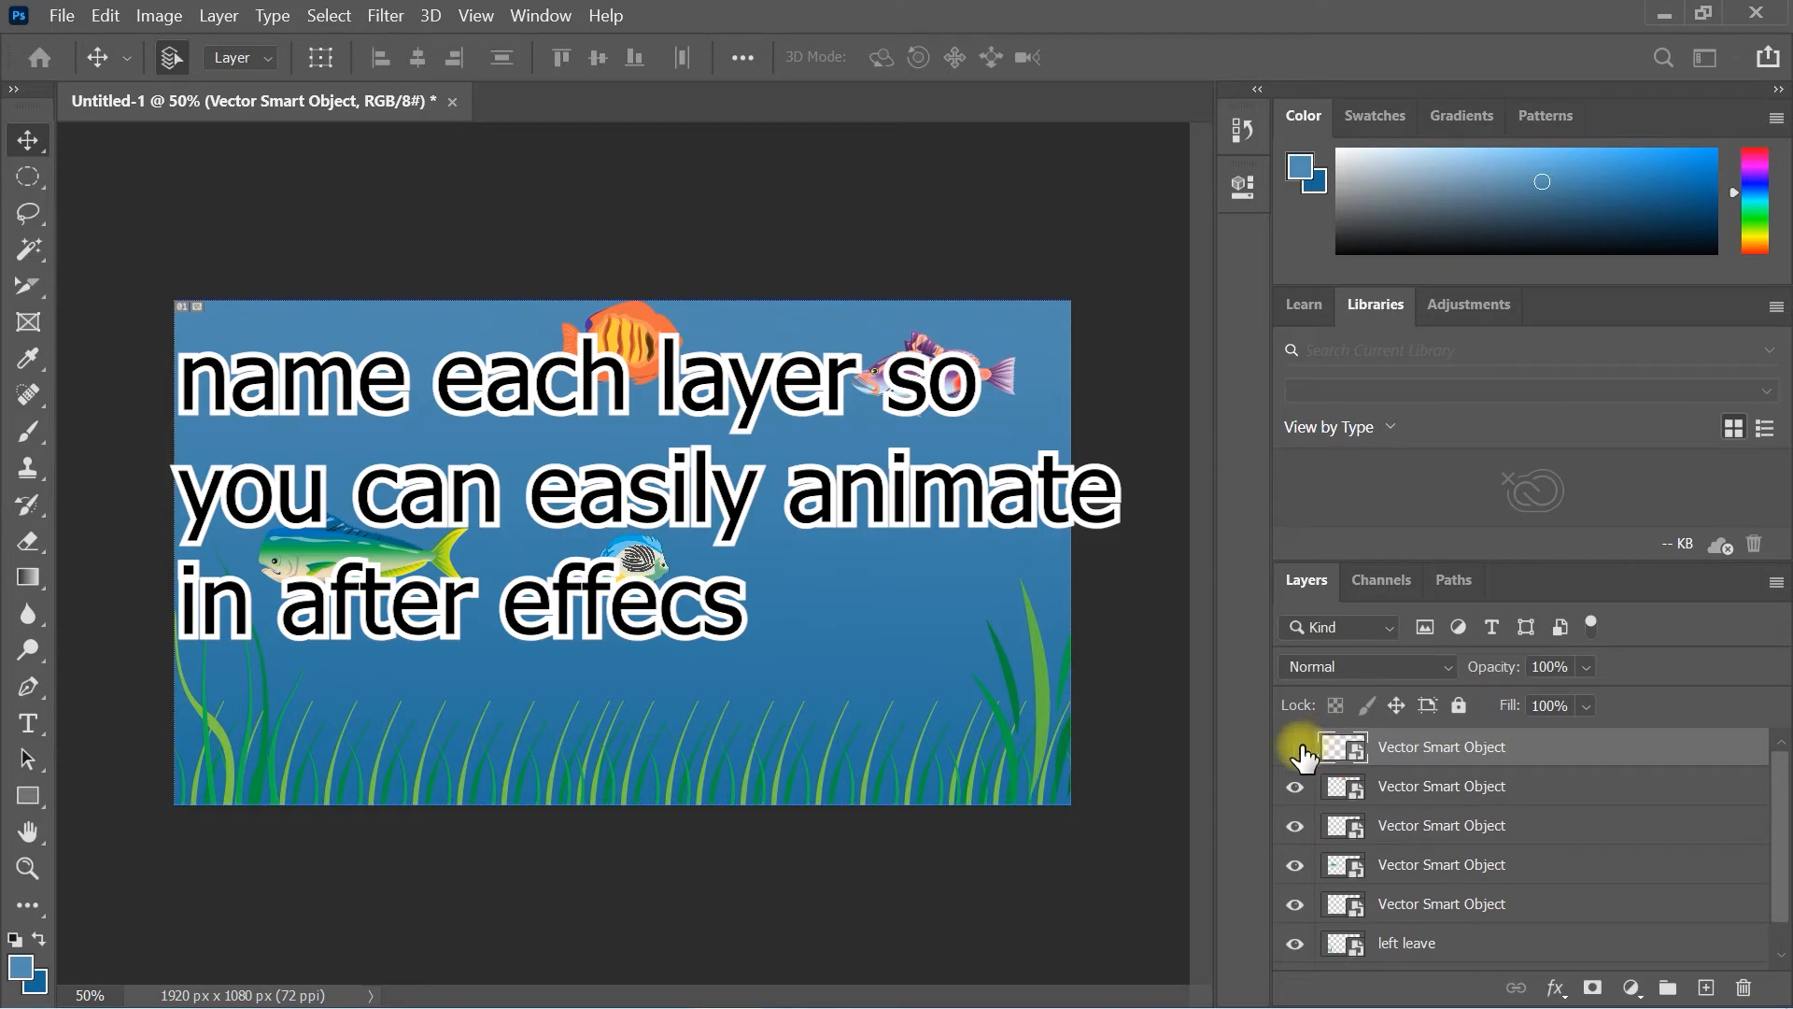
pyautogui.click(1296, 747)
pyautogui.click(1299, 747)
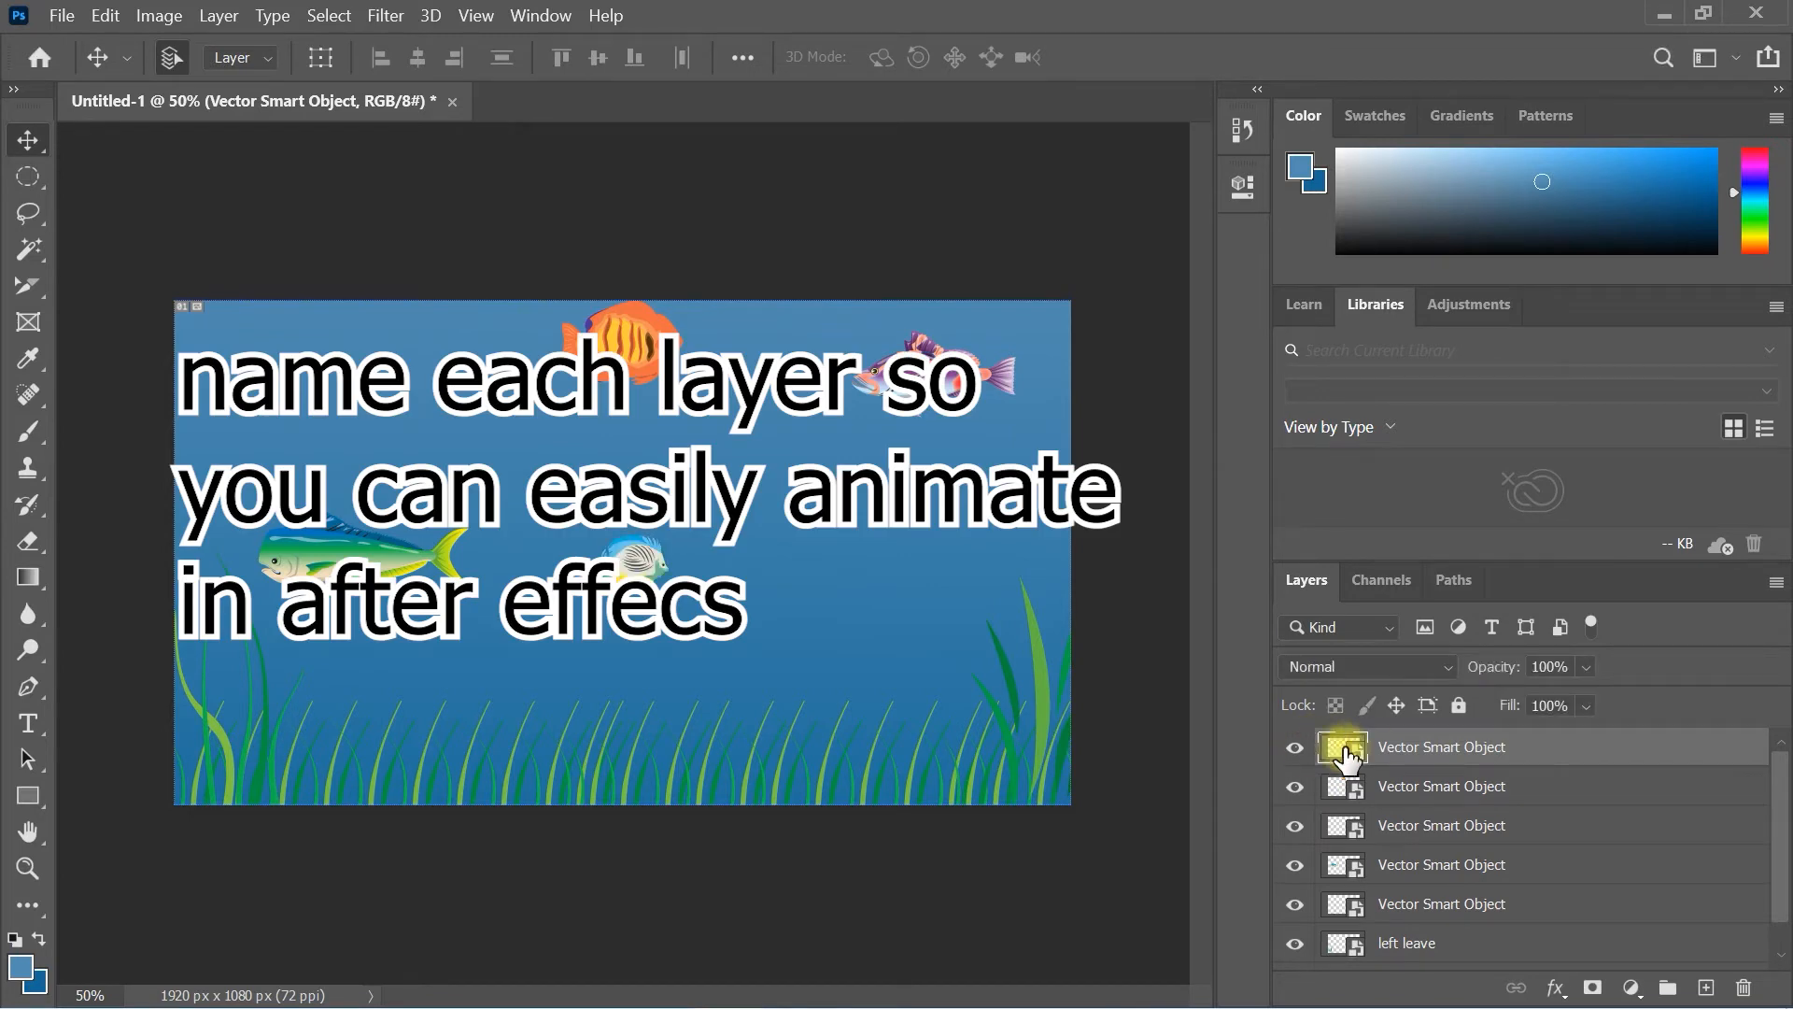
pyautogui.doubleClick(1430, 752)
pyautogui.write('sma')
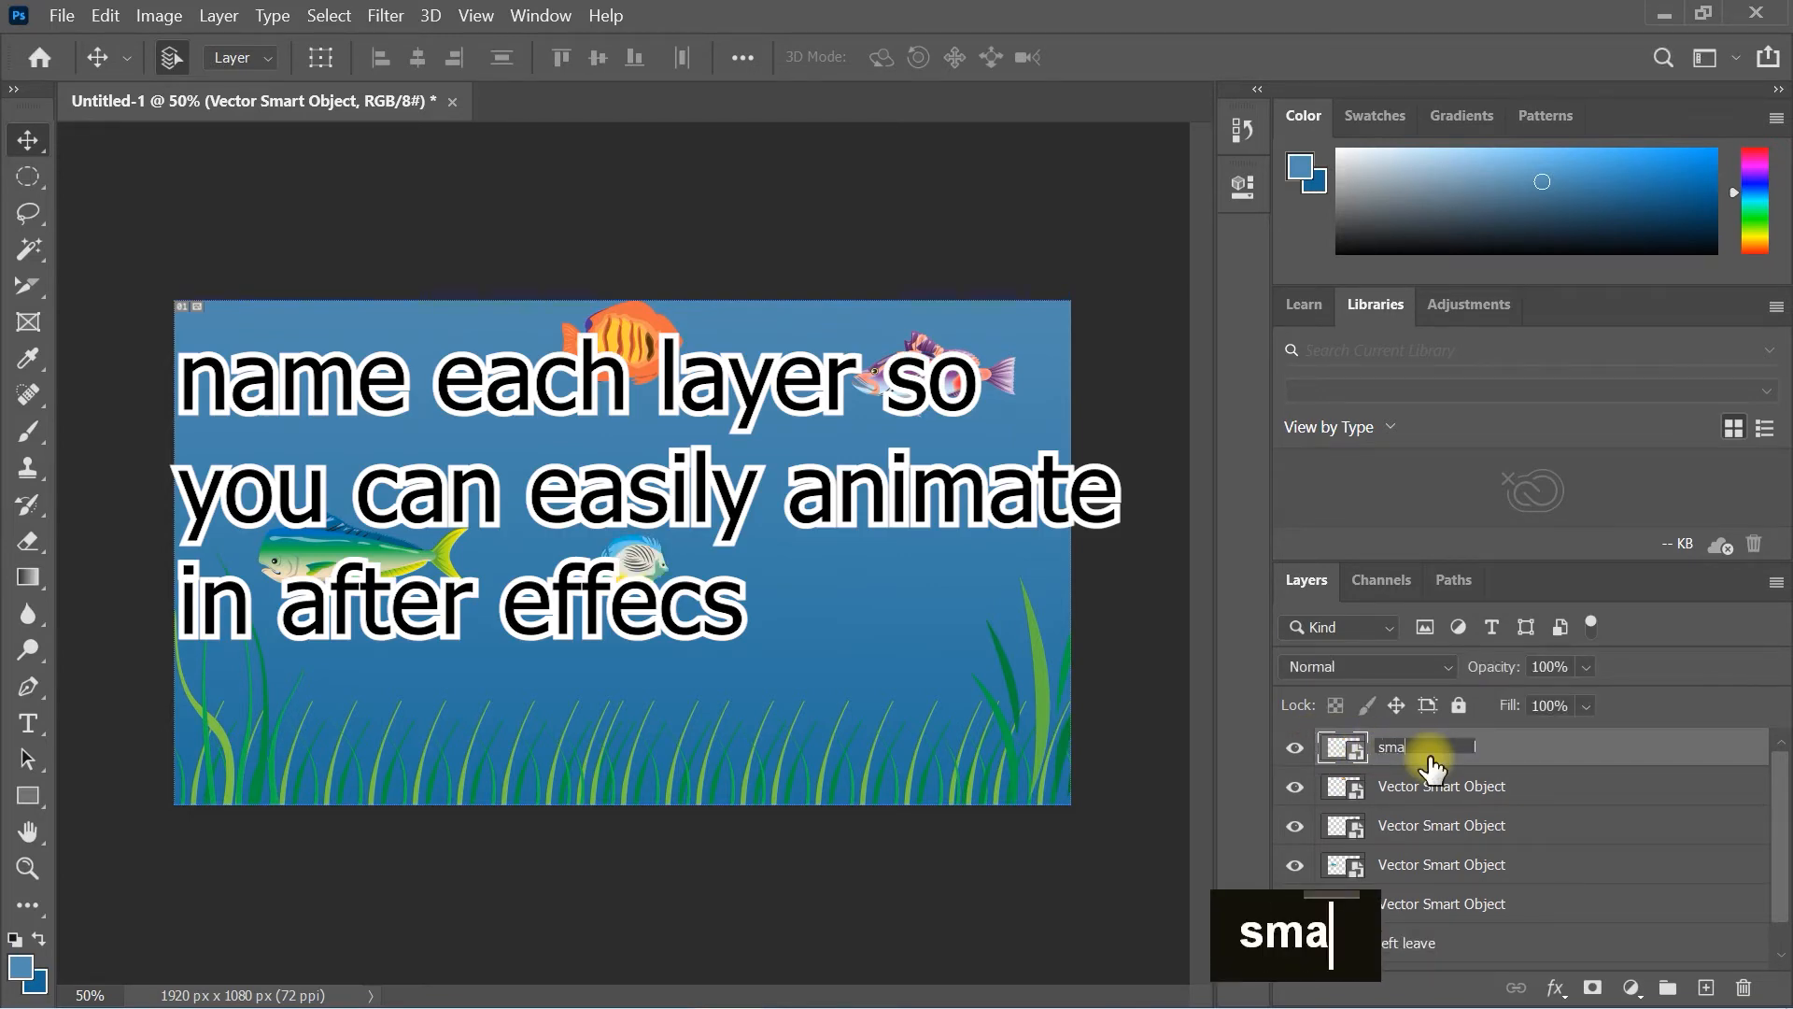
pyautogui.write('ll fish')
pyautogui.press('Return')
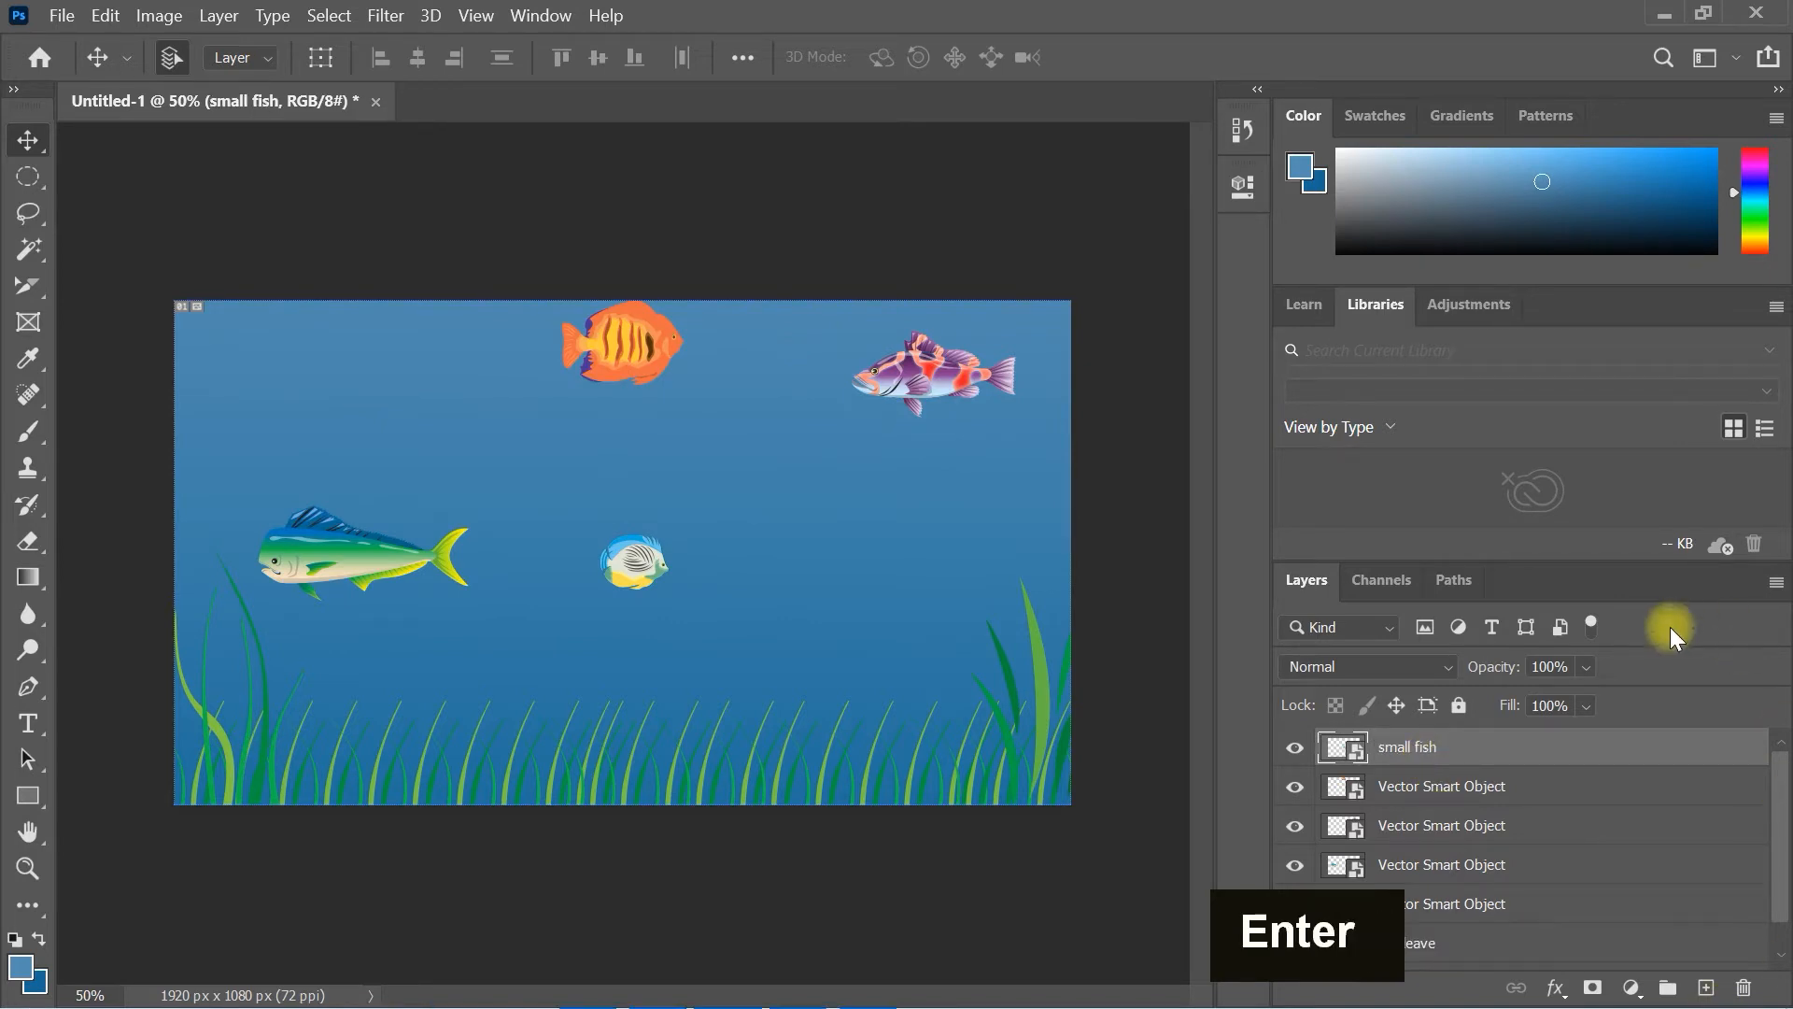
# Identify the orange striped fish's layer by toggling its visibility and rename it "orange fish"
pyautogui.click(1298, 788)
pyautogui.click(1298, 787)
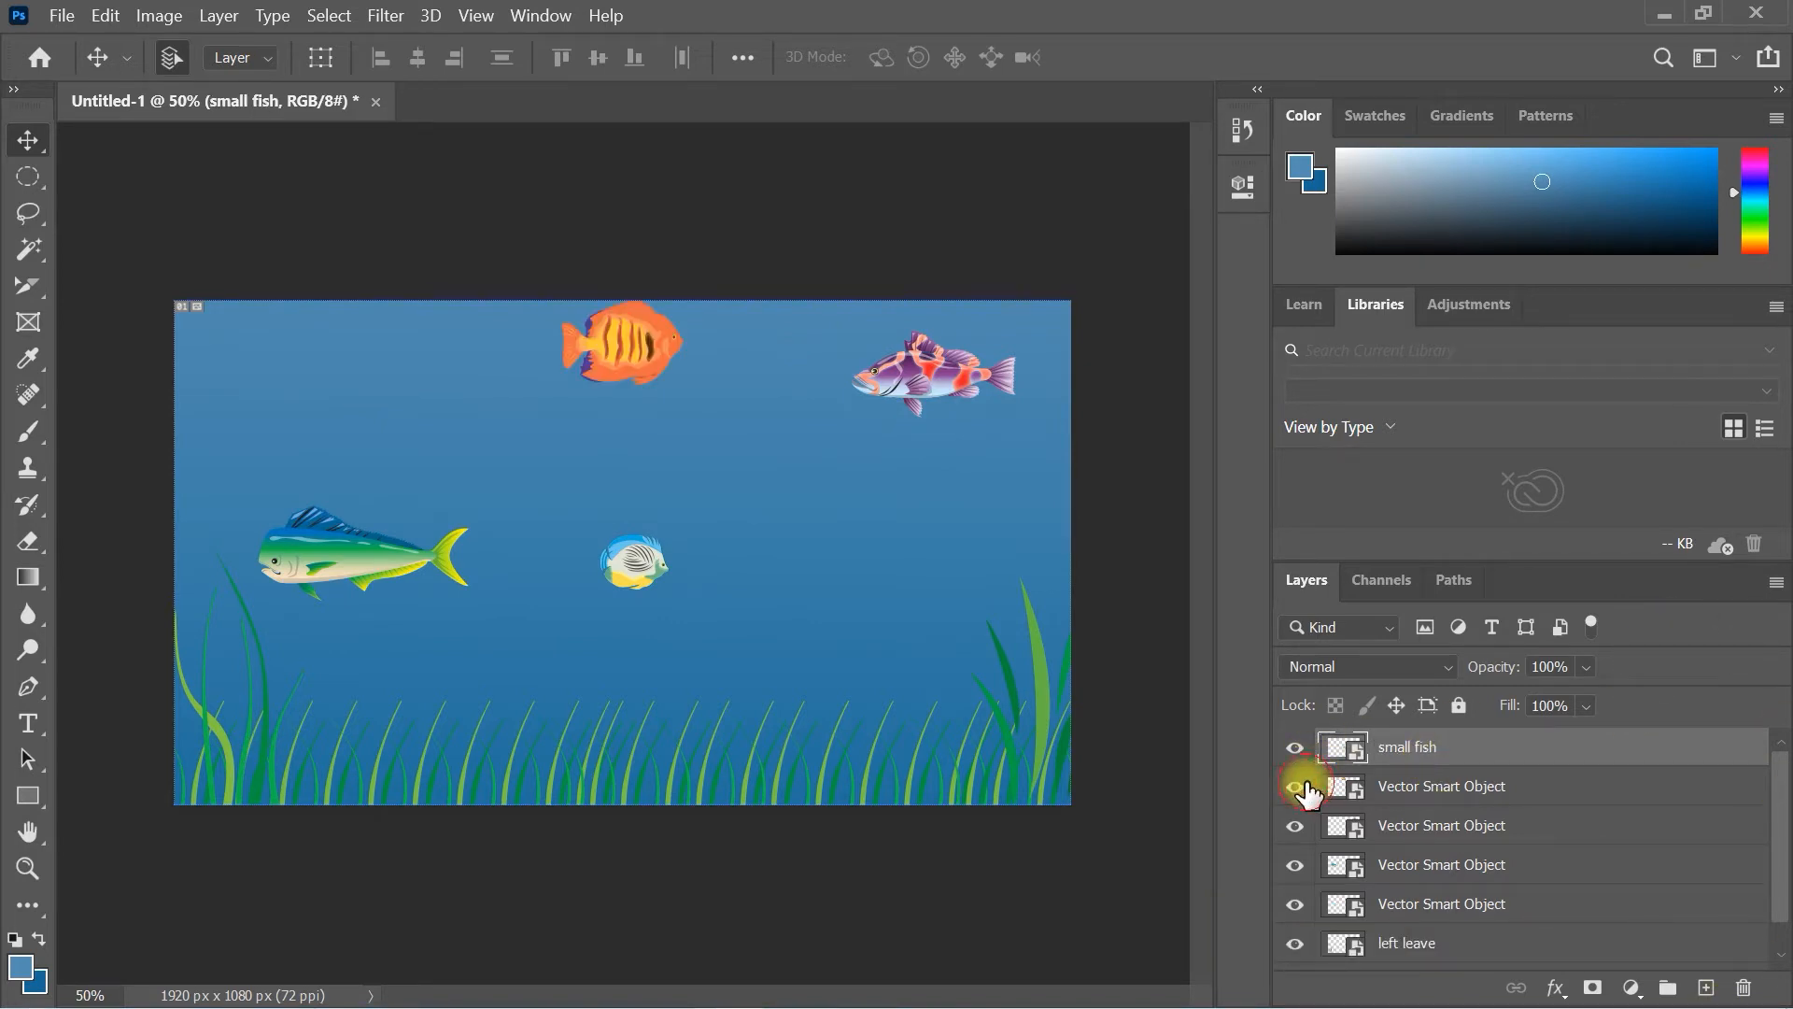
pyautogui.doubleClick(1412, 793)
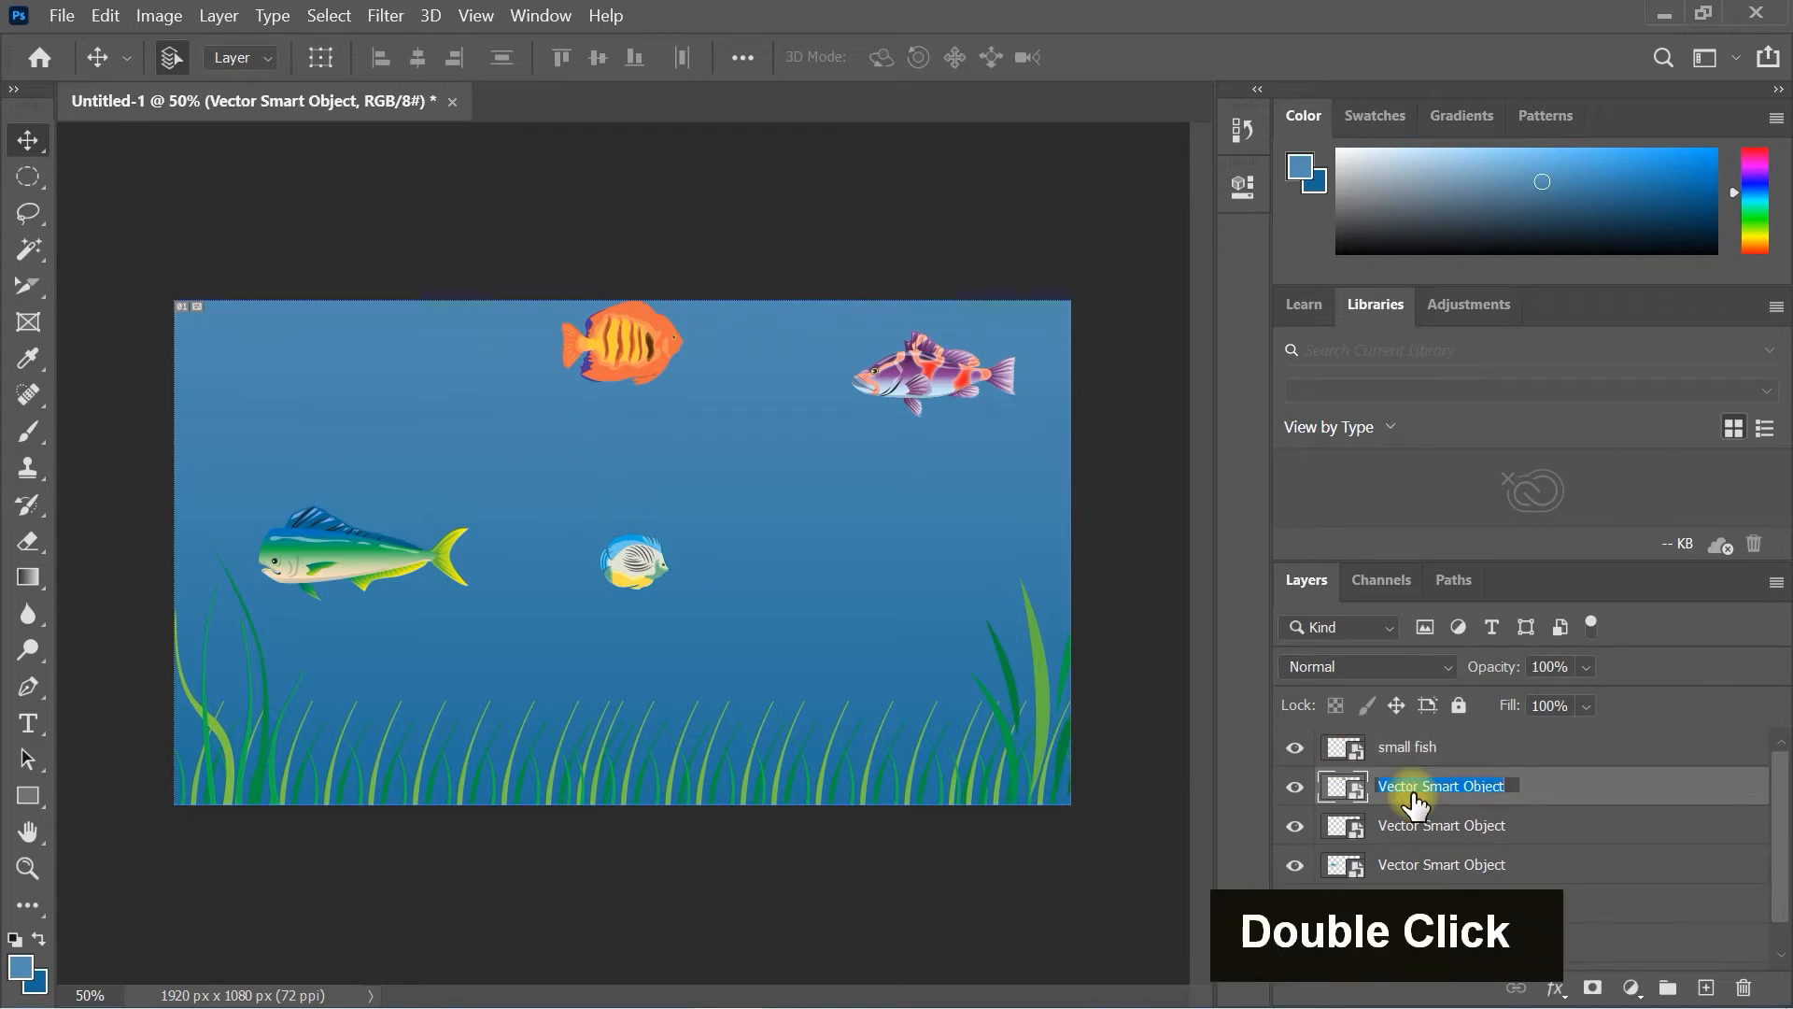
pyautogui.write('orange')
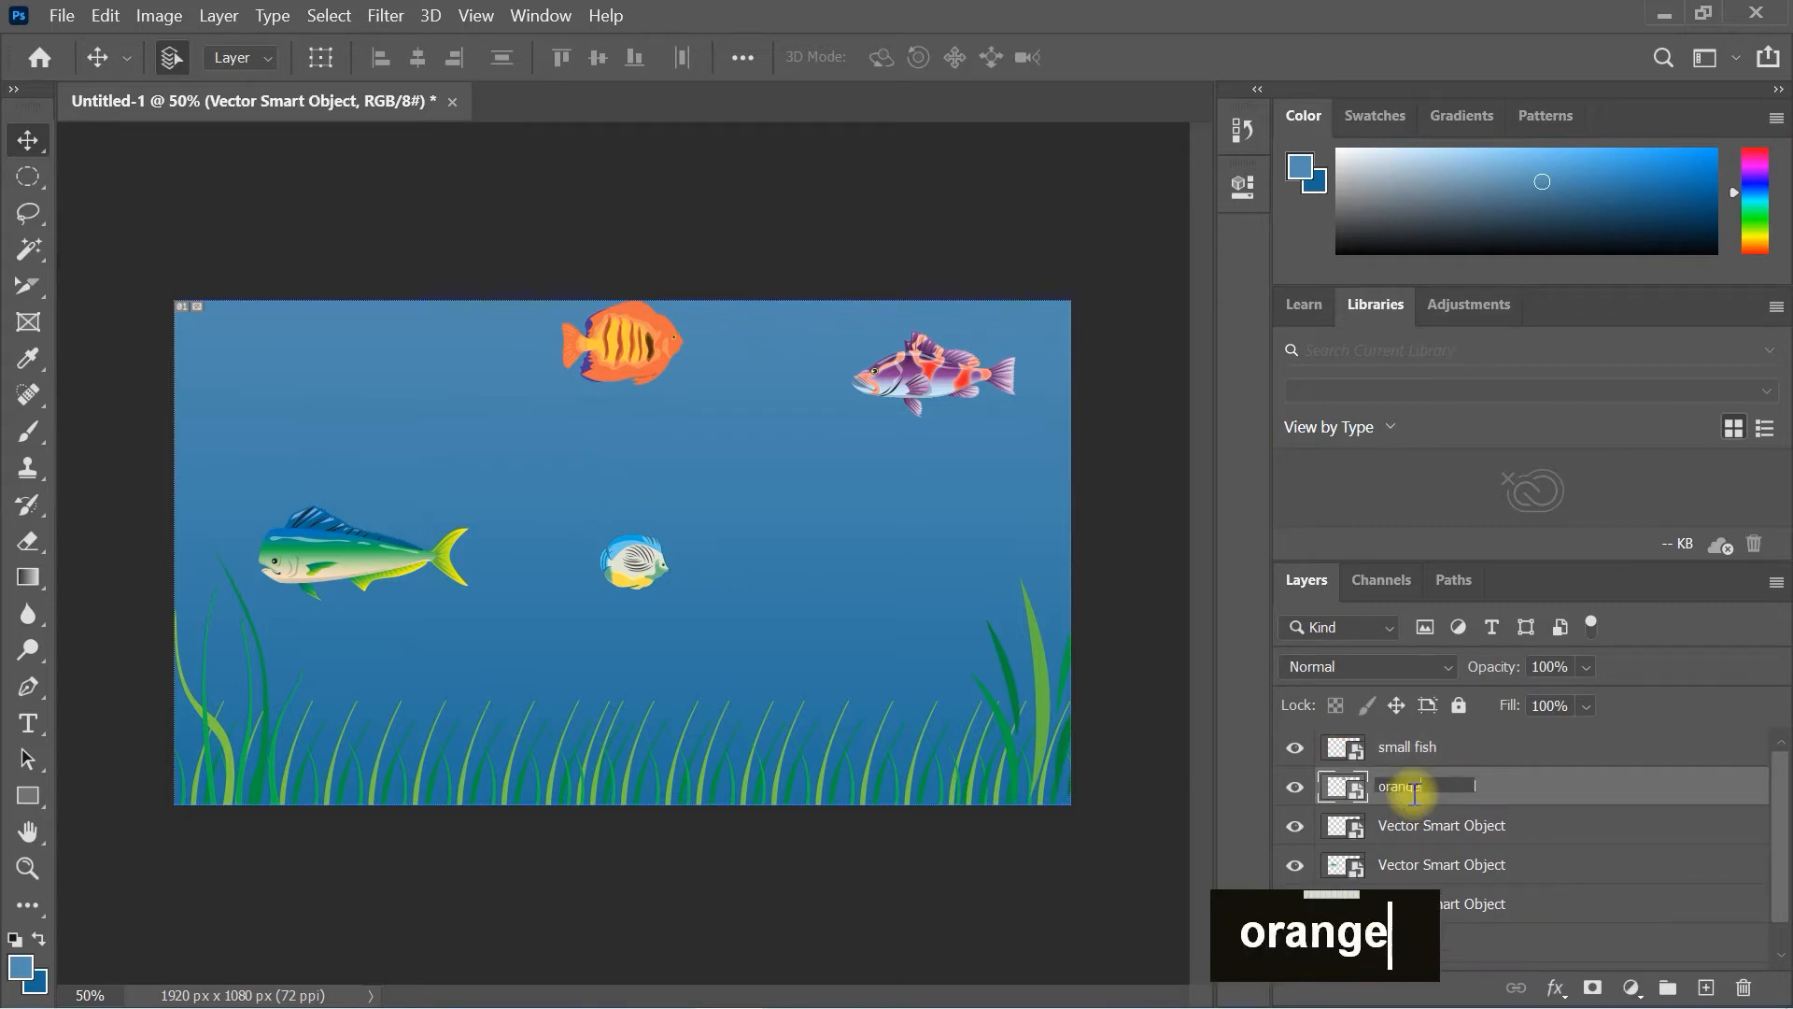
pyautogui.write(' fish')
pyautogui.press('Return')
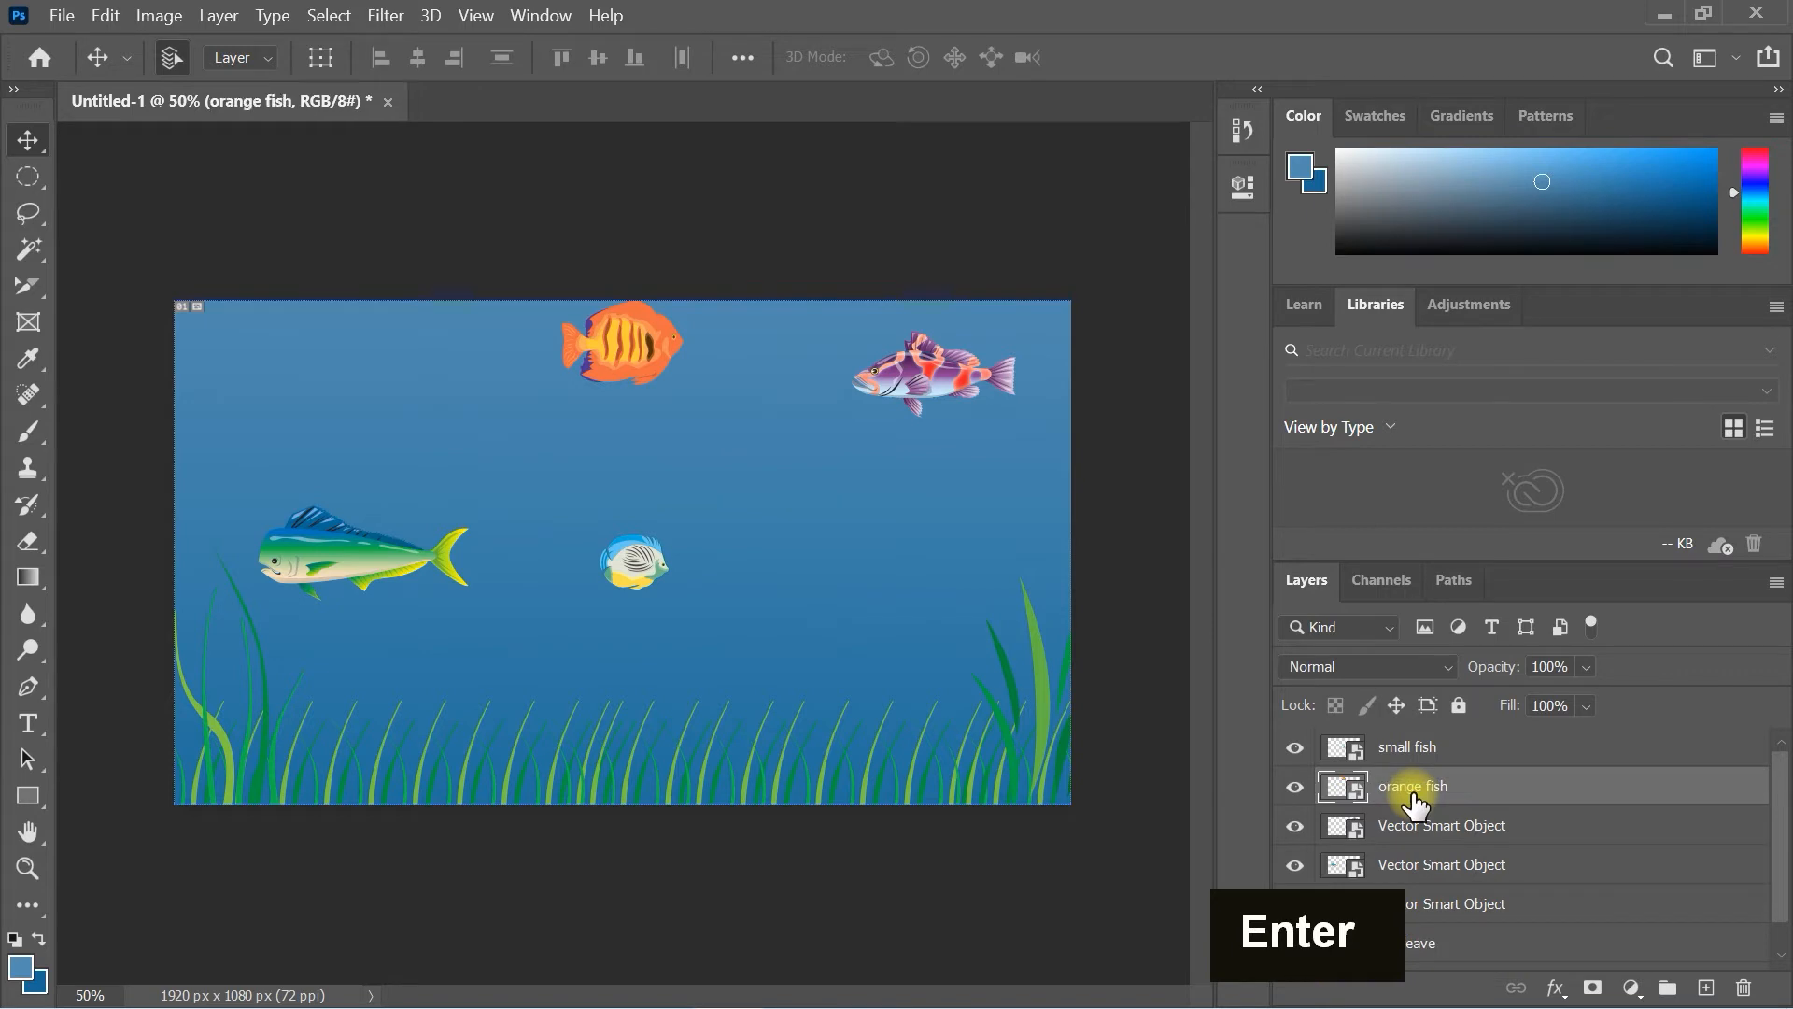
# Check which layer holds the purple fish by toggling its visibility and rename that layer "purple fish"
pyautogui.click(1308, 828)
pyautogui.click(1308, 829)
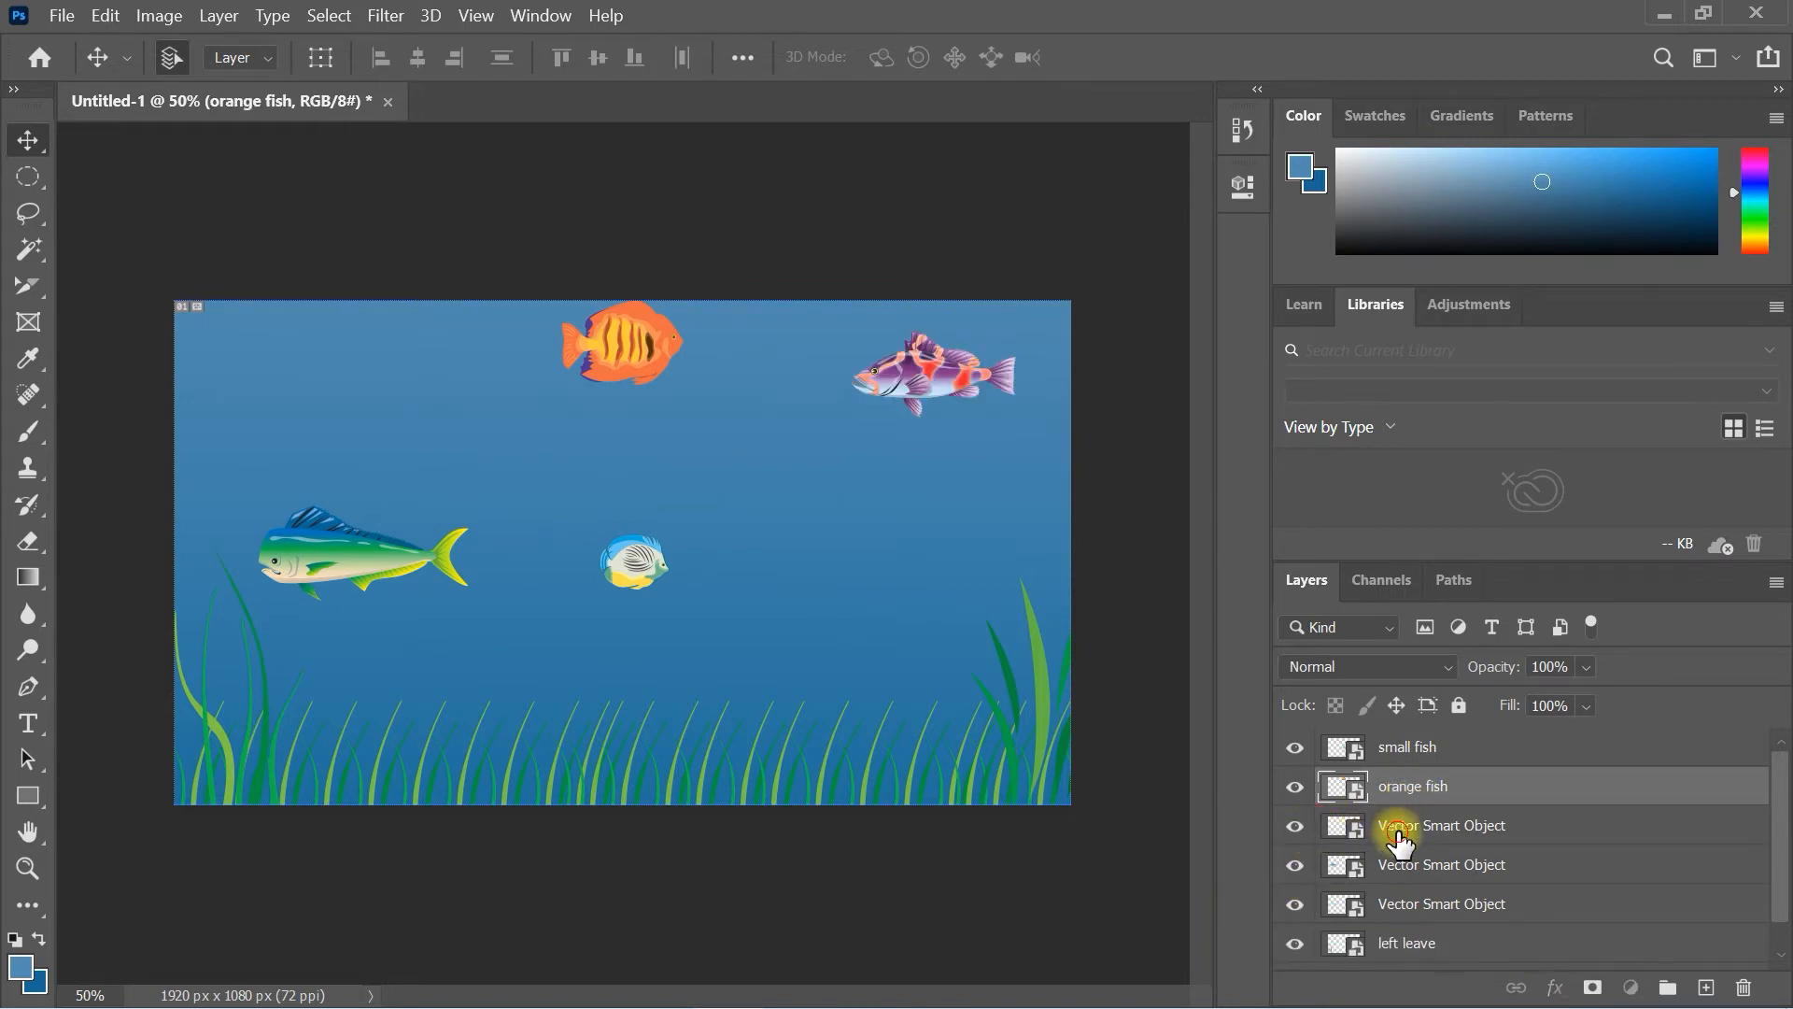
pyautogui.doubleClick(1400, 828)
pyautogui.write('pu')
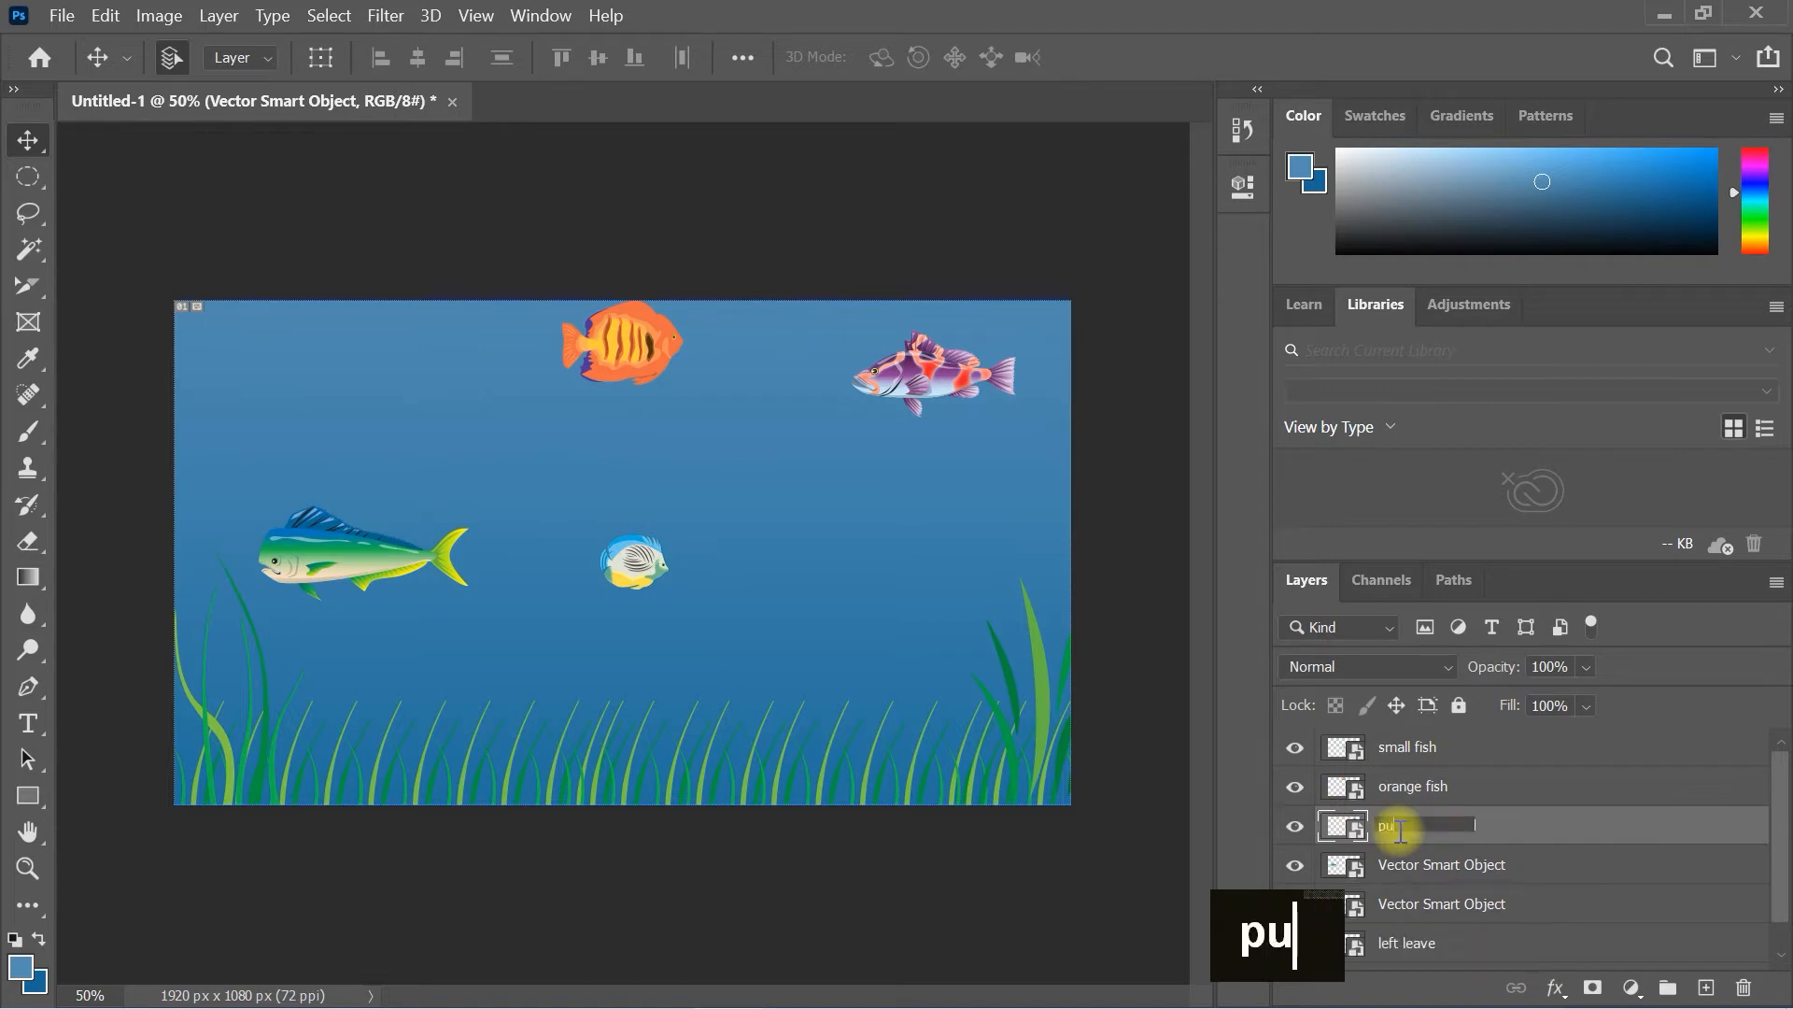
pyautogui.write('rple')
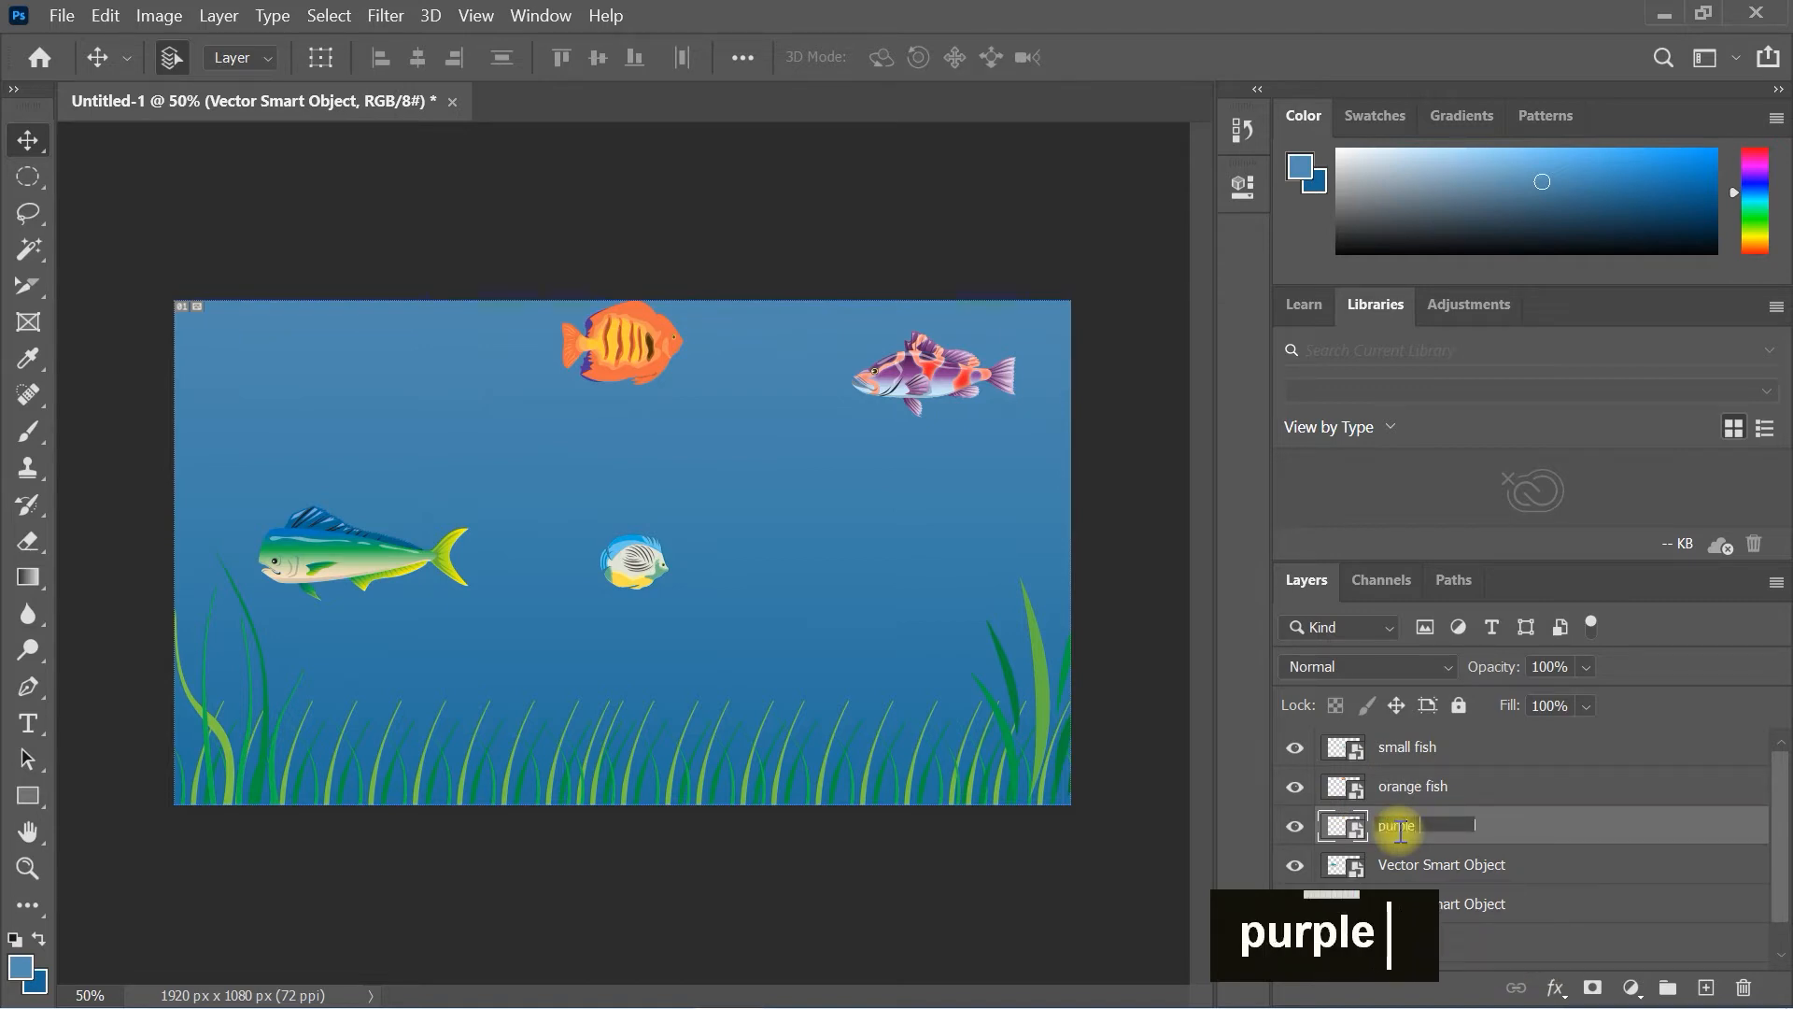
pyautogui.write(' fish')
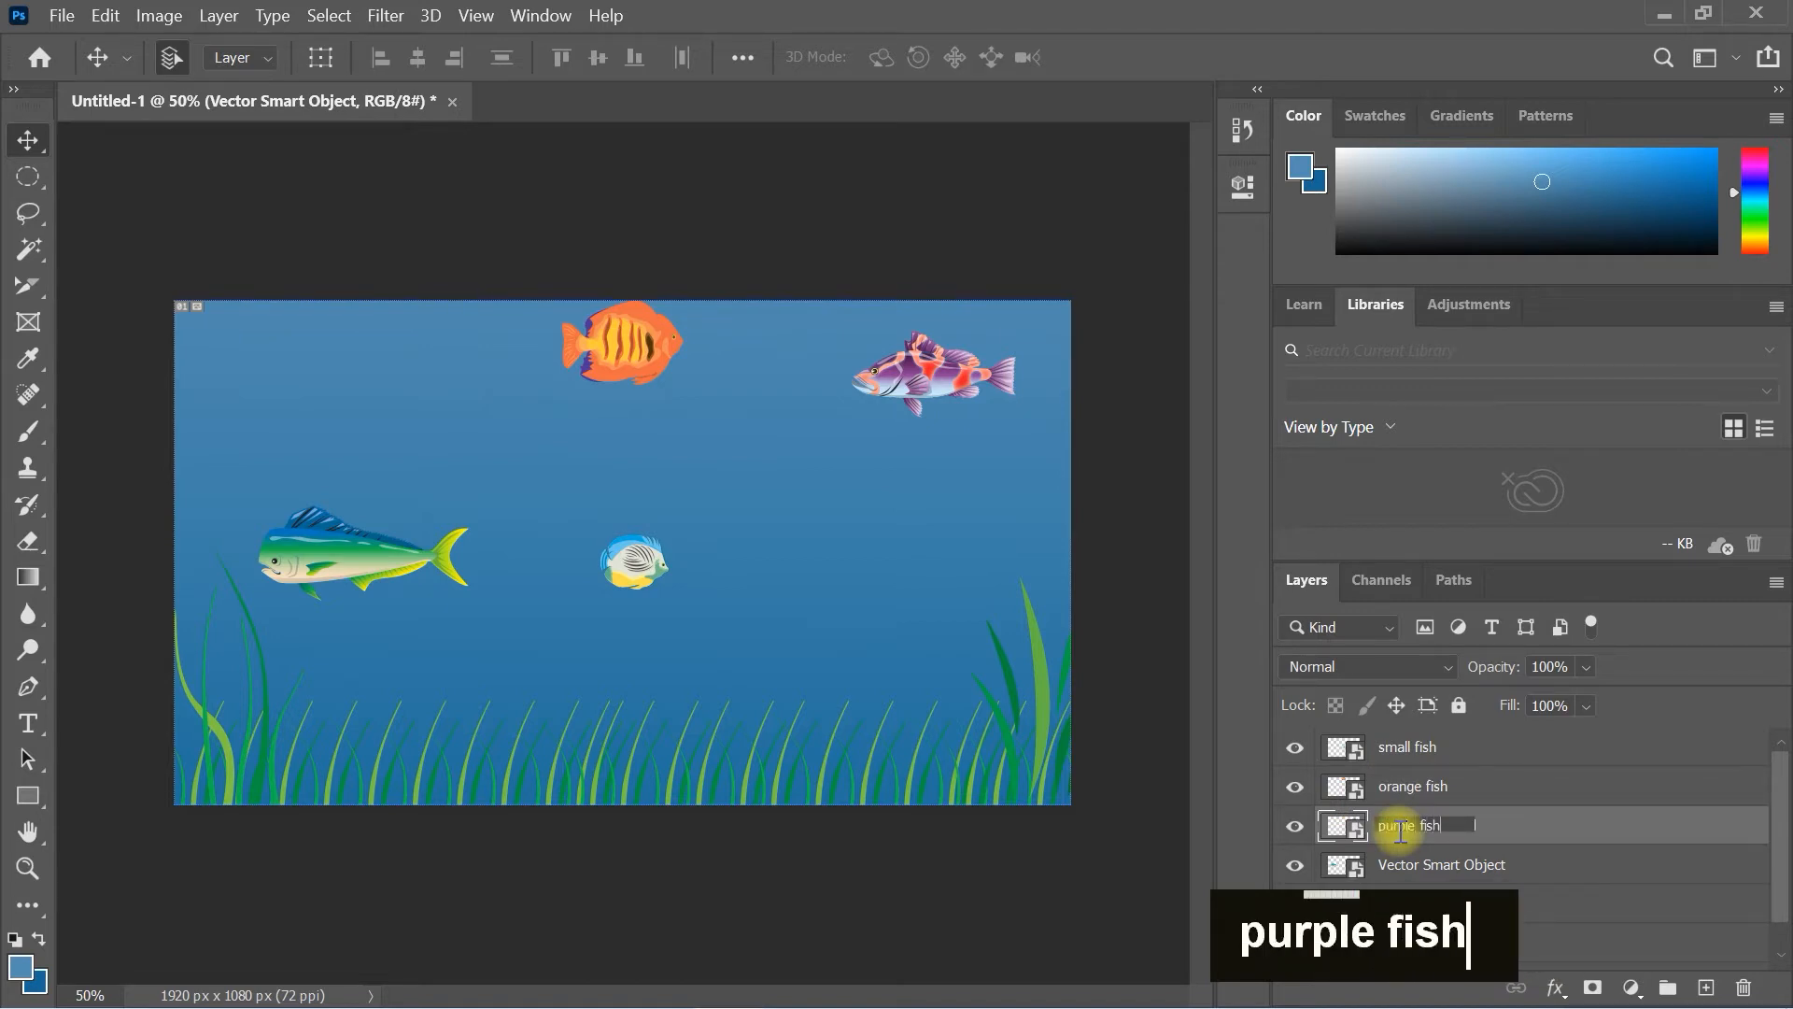
pyautogui.press('Return')
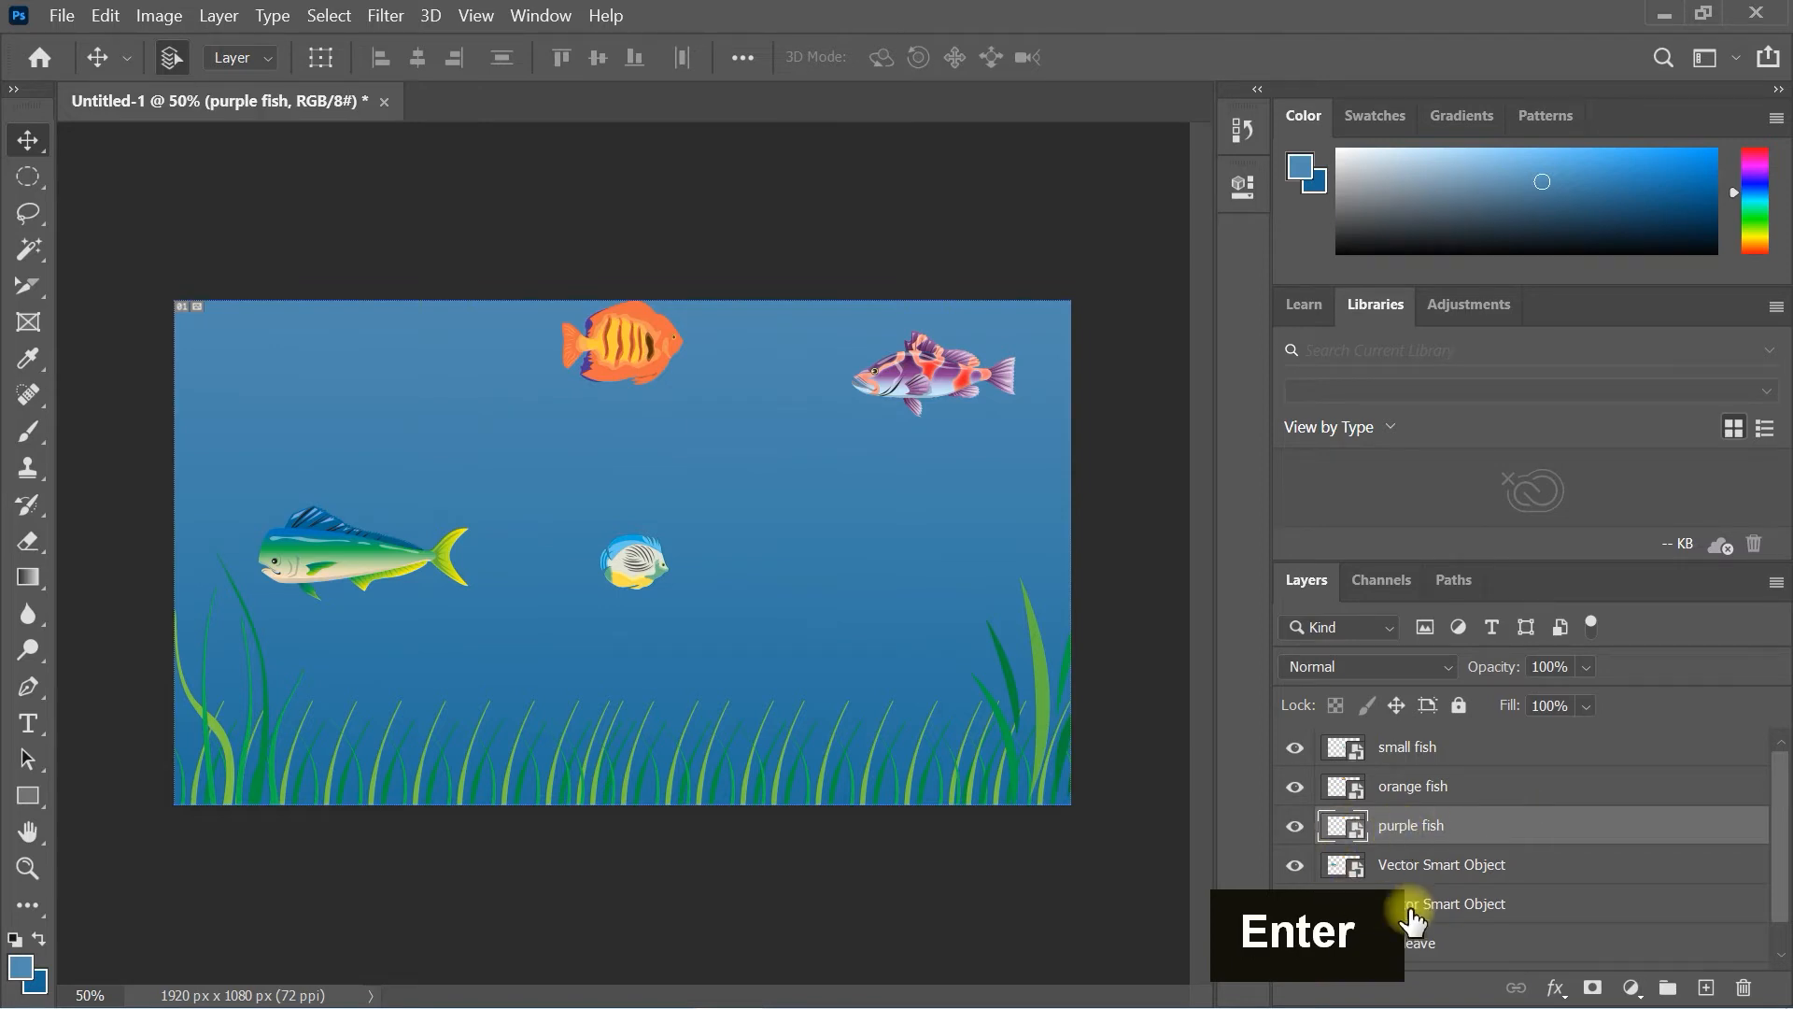
# Toggle the visibility of the large green fish's layer to identify it and rename the layer "big fish"
pyautogui.click(1296, 867)
pyautogui.click(1295, 867)
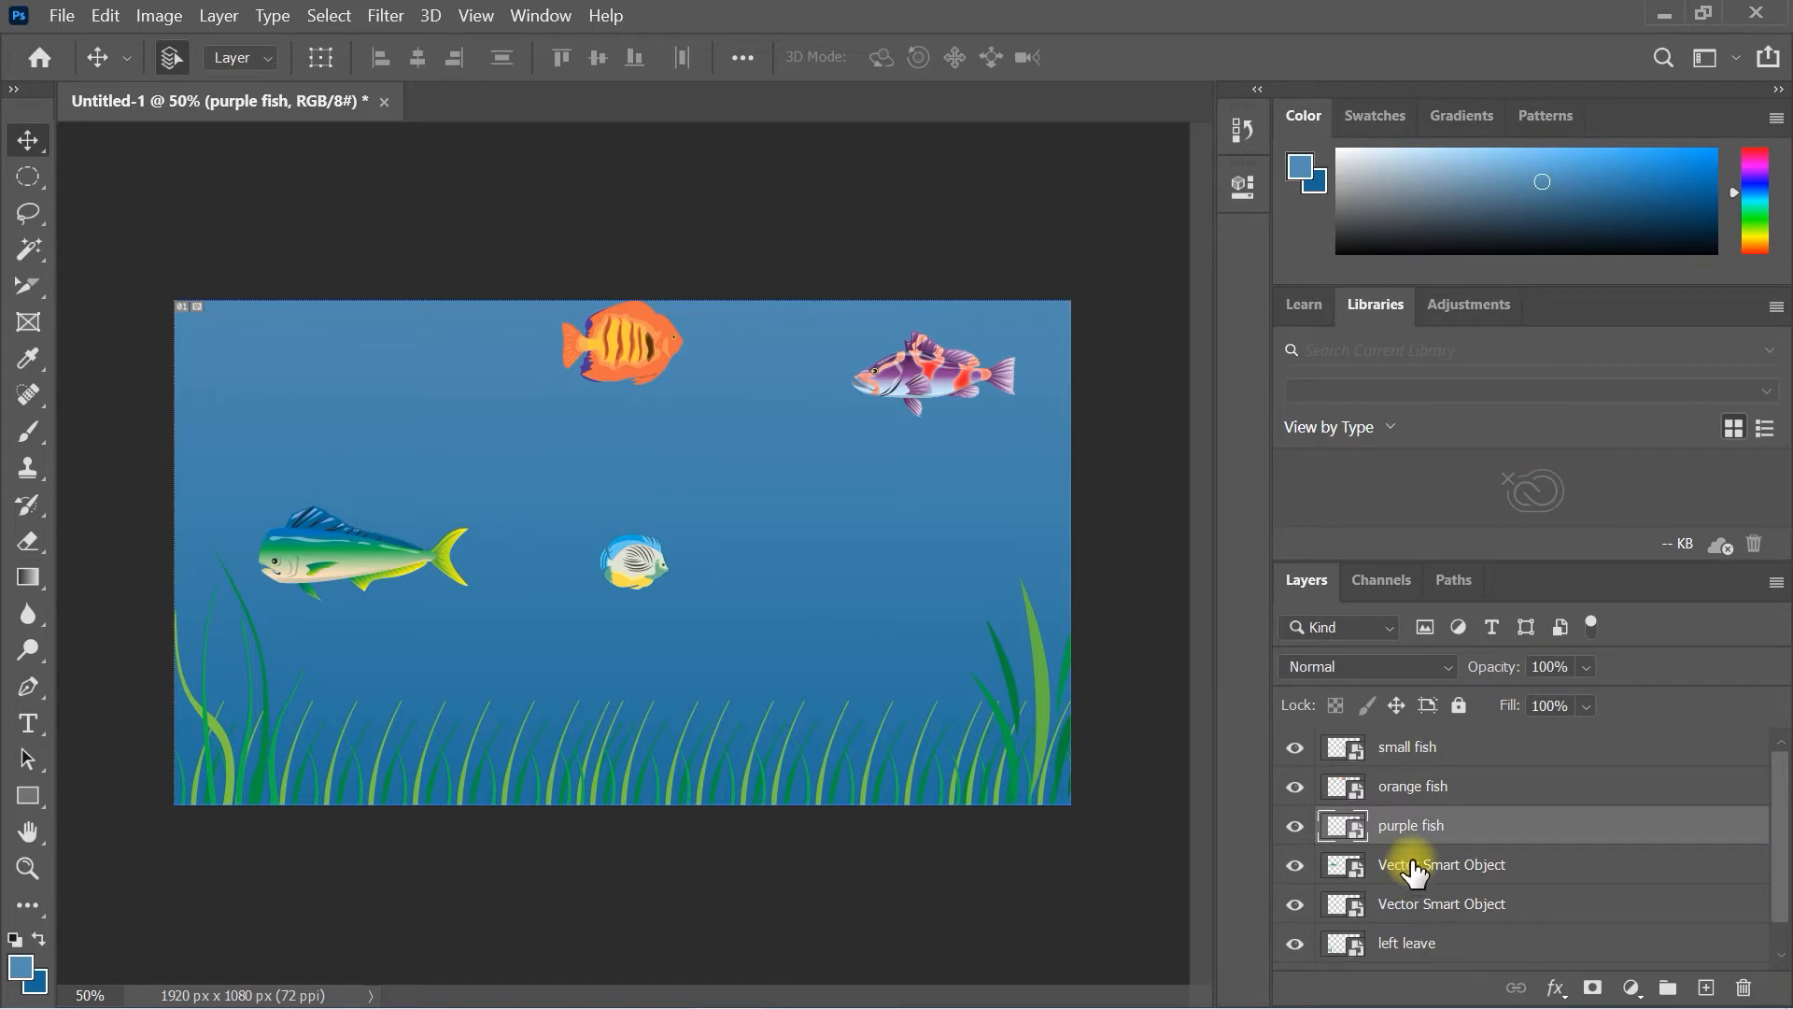
pyautogui.doubleClick(1413, 864)
pyautogui.write('bi')
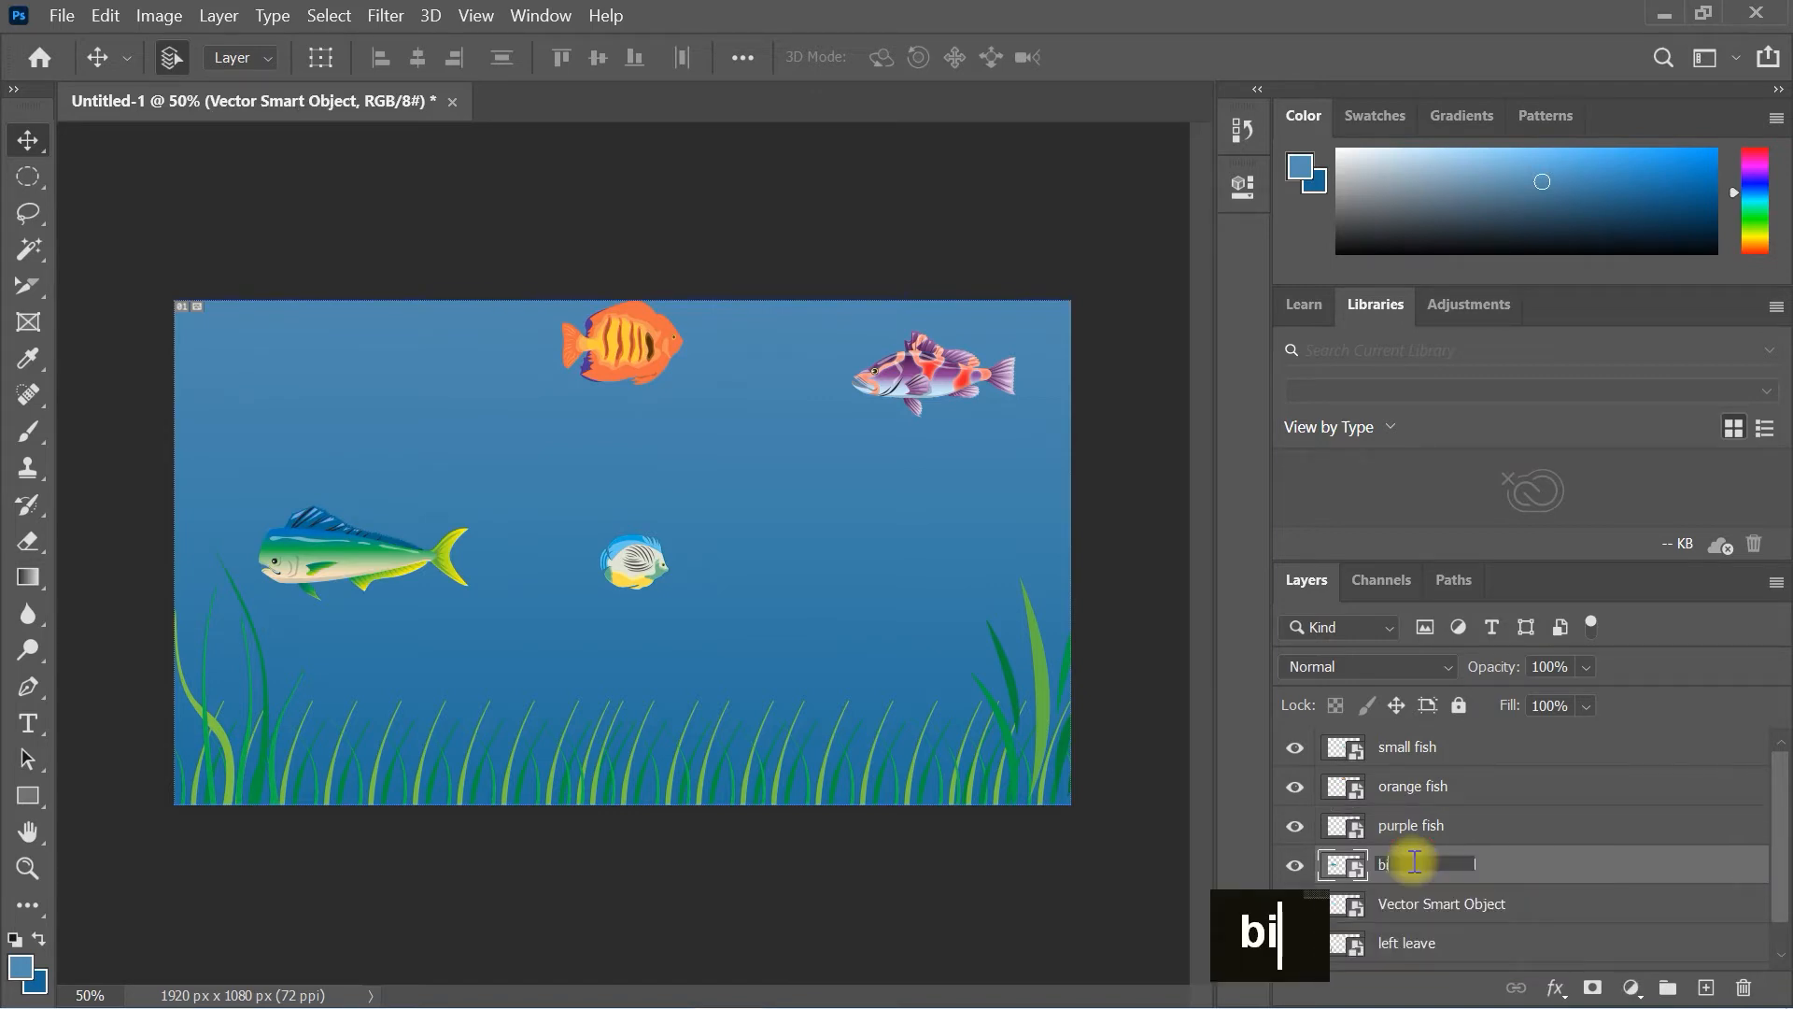
pyautogui.write('g fish')
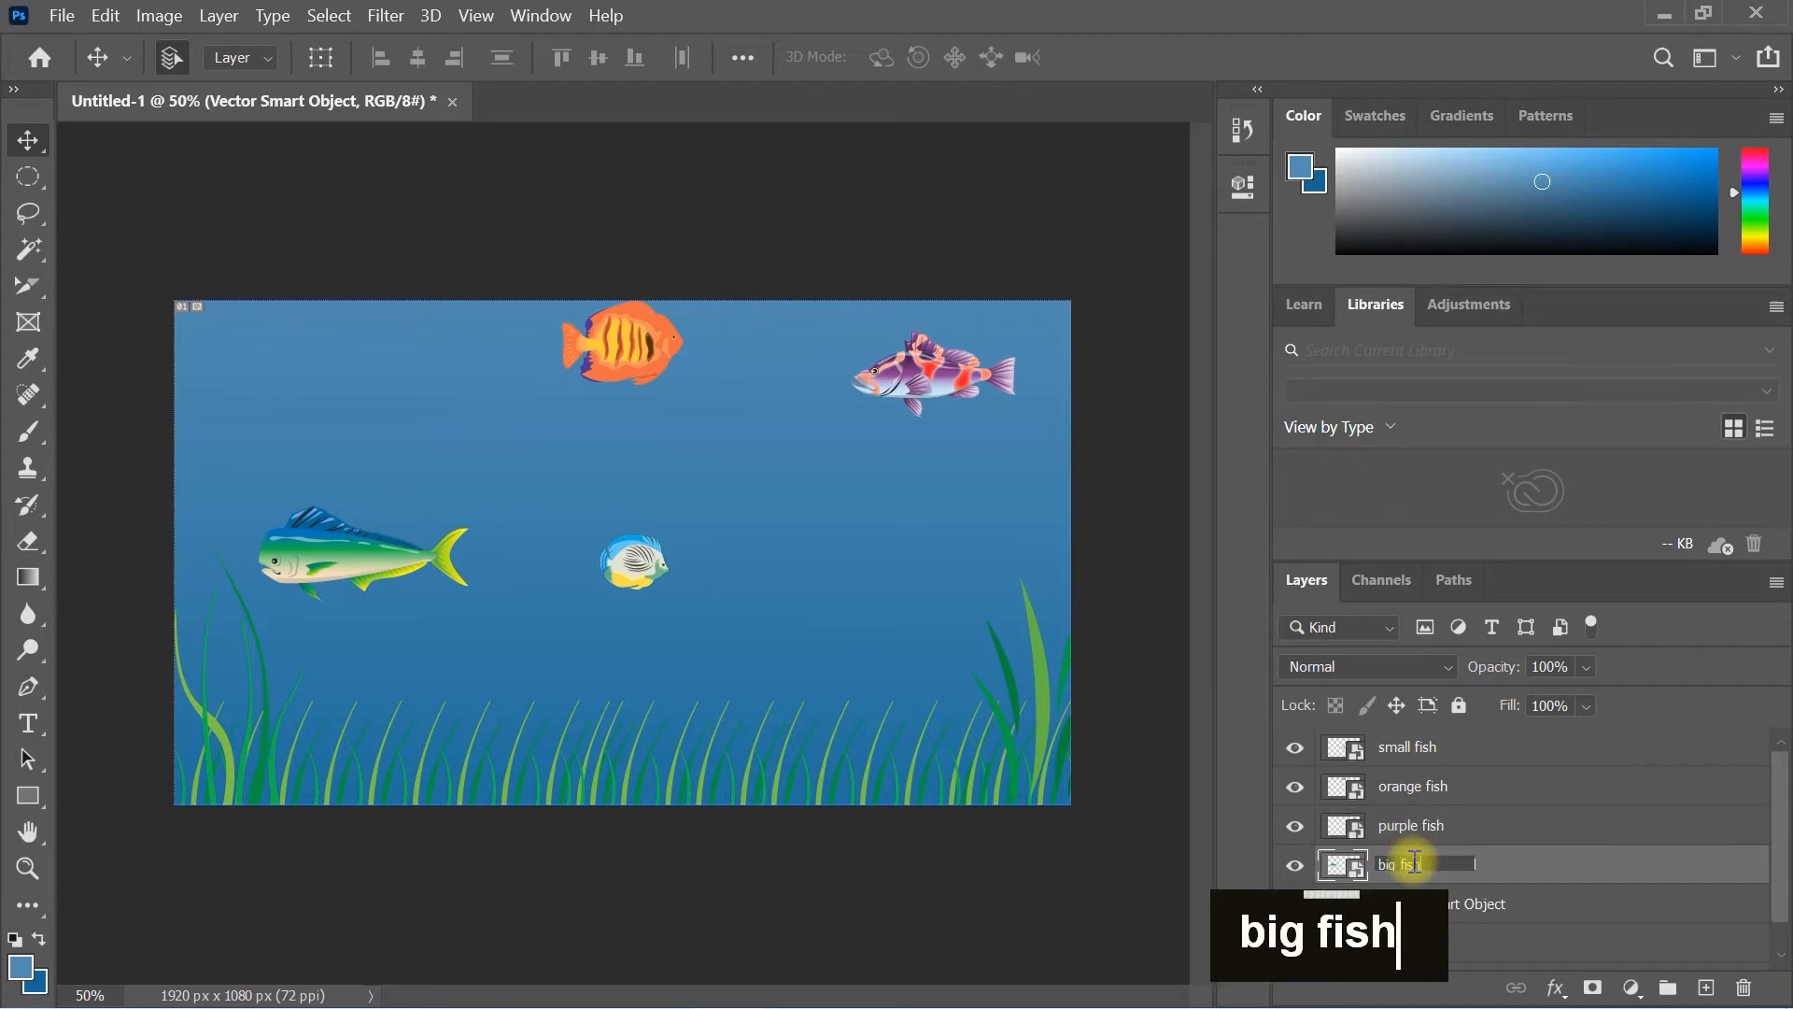
pyautogui.press('Return')
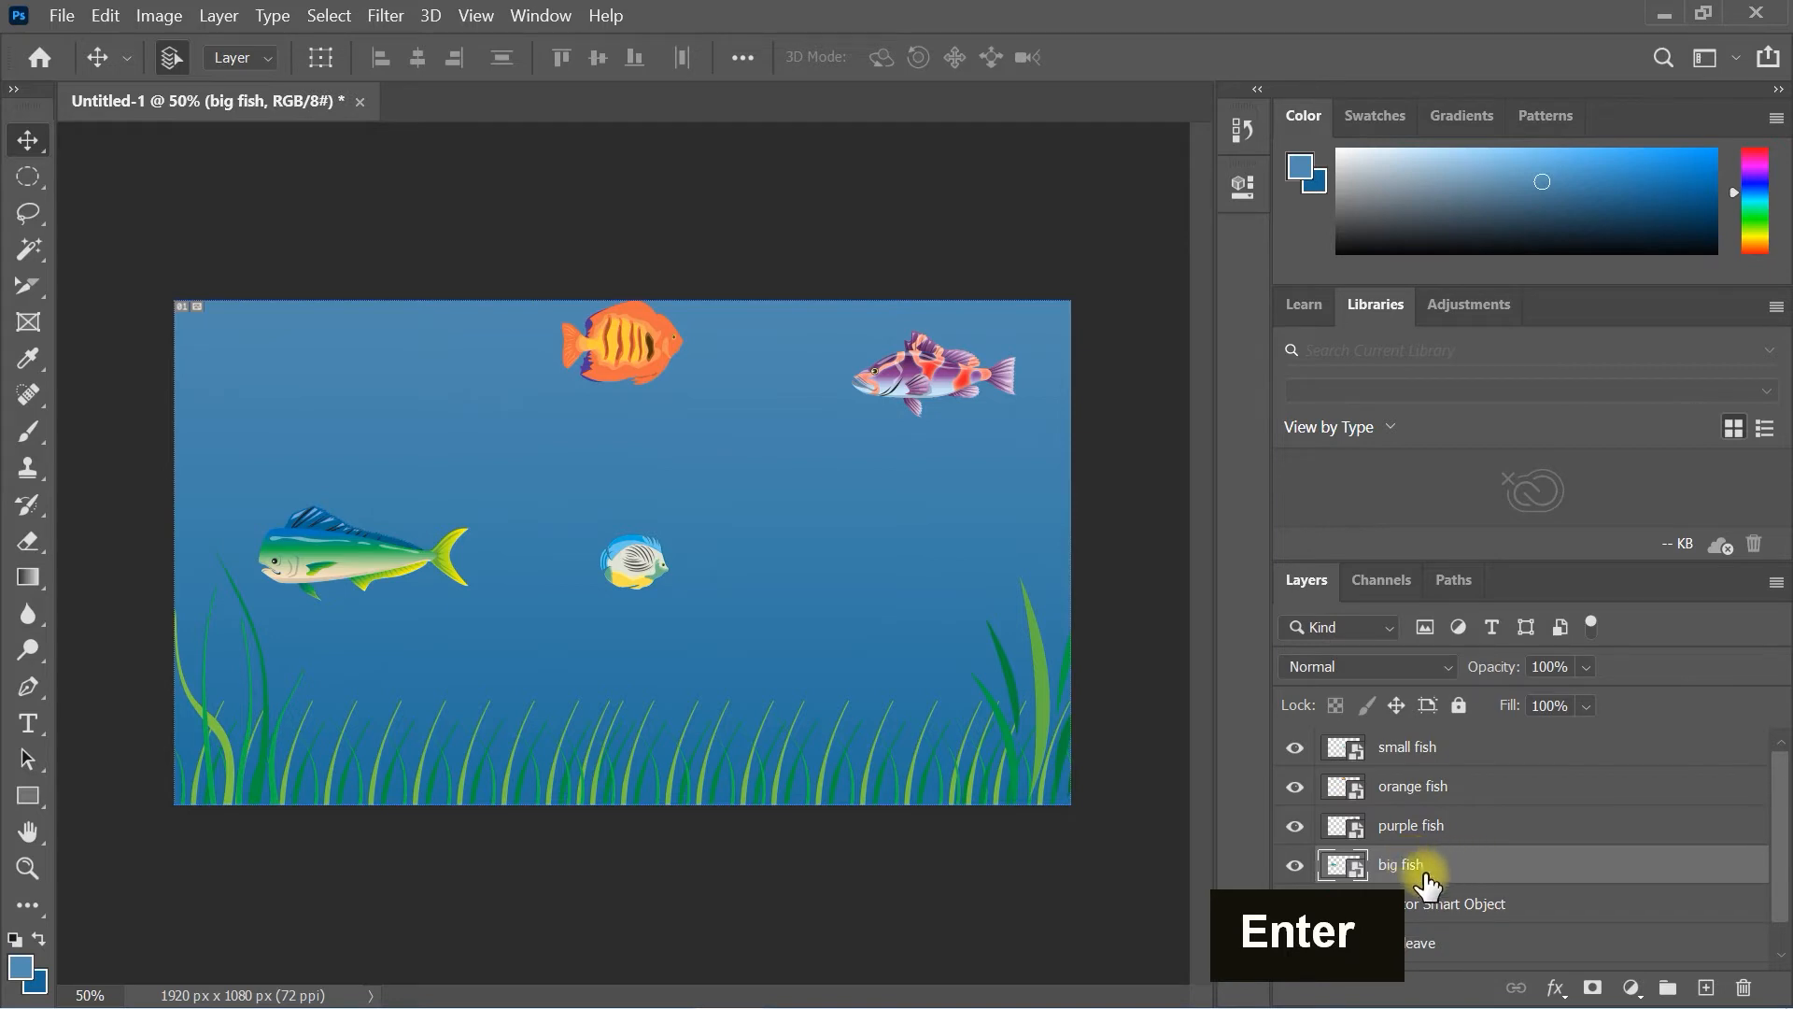
# Identify the layer of the seaweed at the canvas's right edge by toggling its visibility and rename it "right leave"
pyautogui.doubleClick(1426, 910)
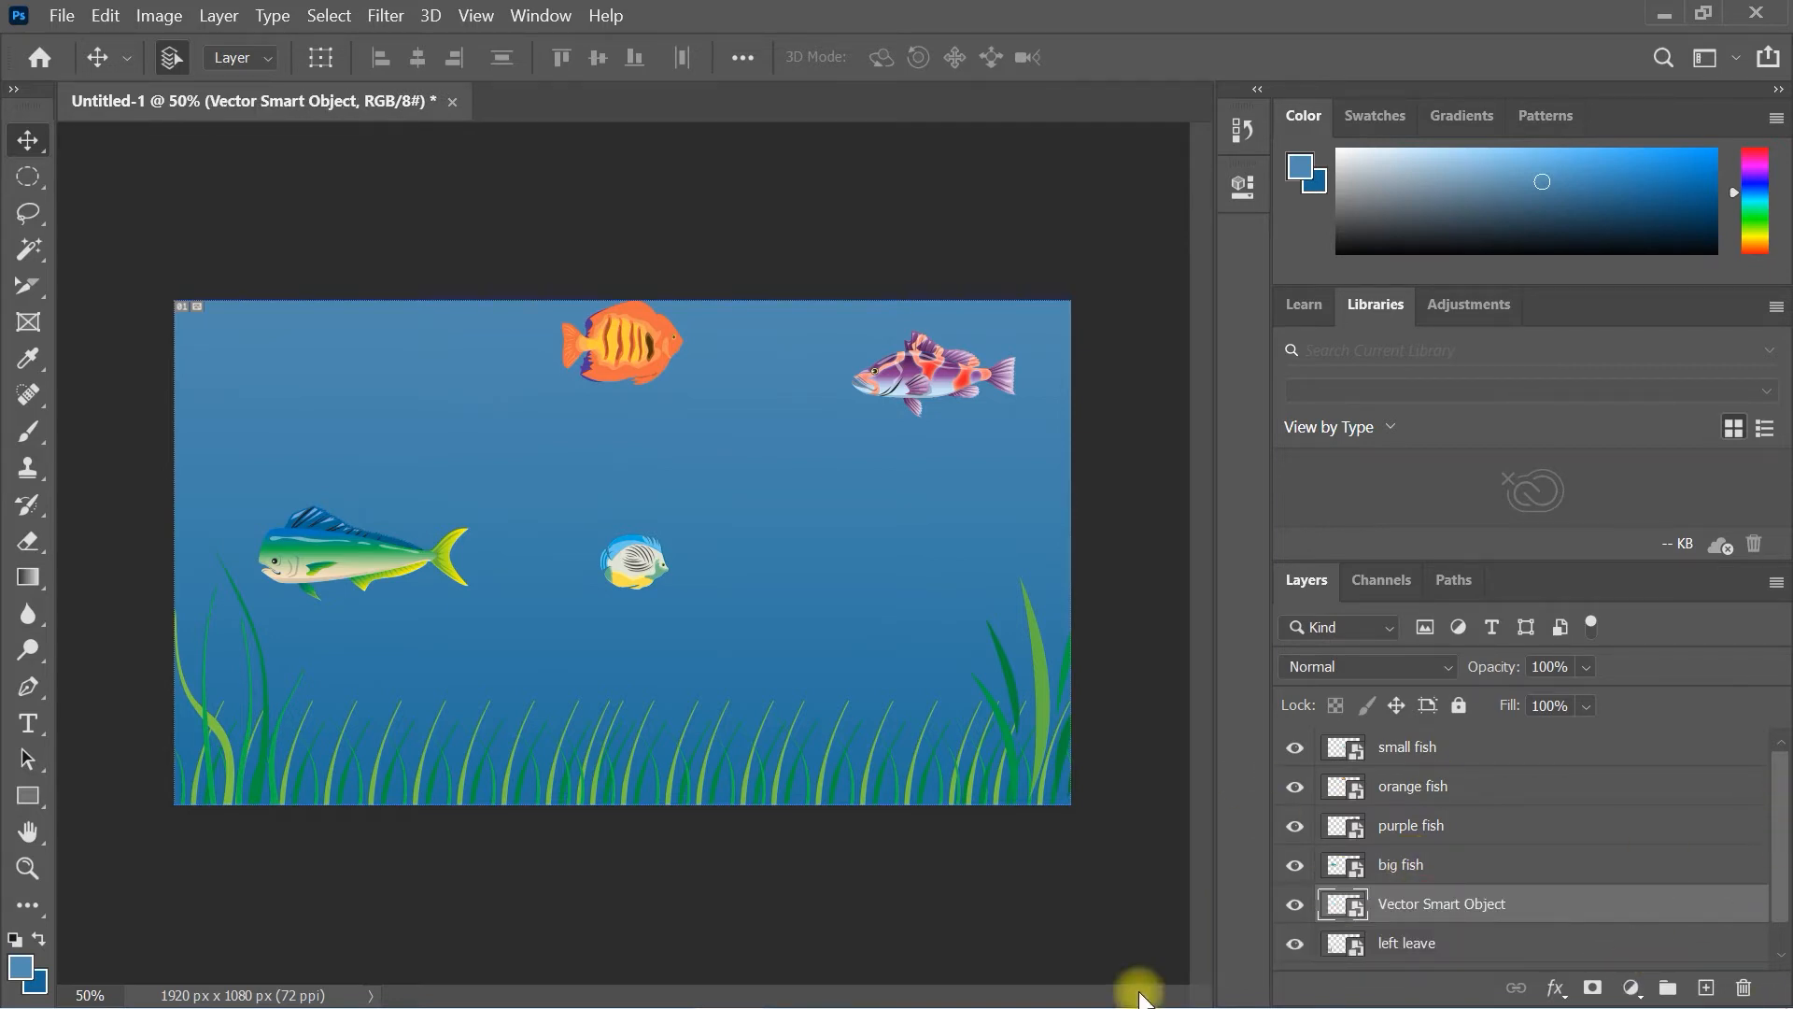
pyautogui.click(1296, 904)
pyautogui.click(1295, 904)
pyautogui.doubleClick(1396, 903)
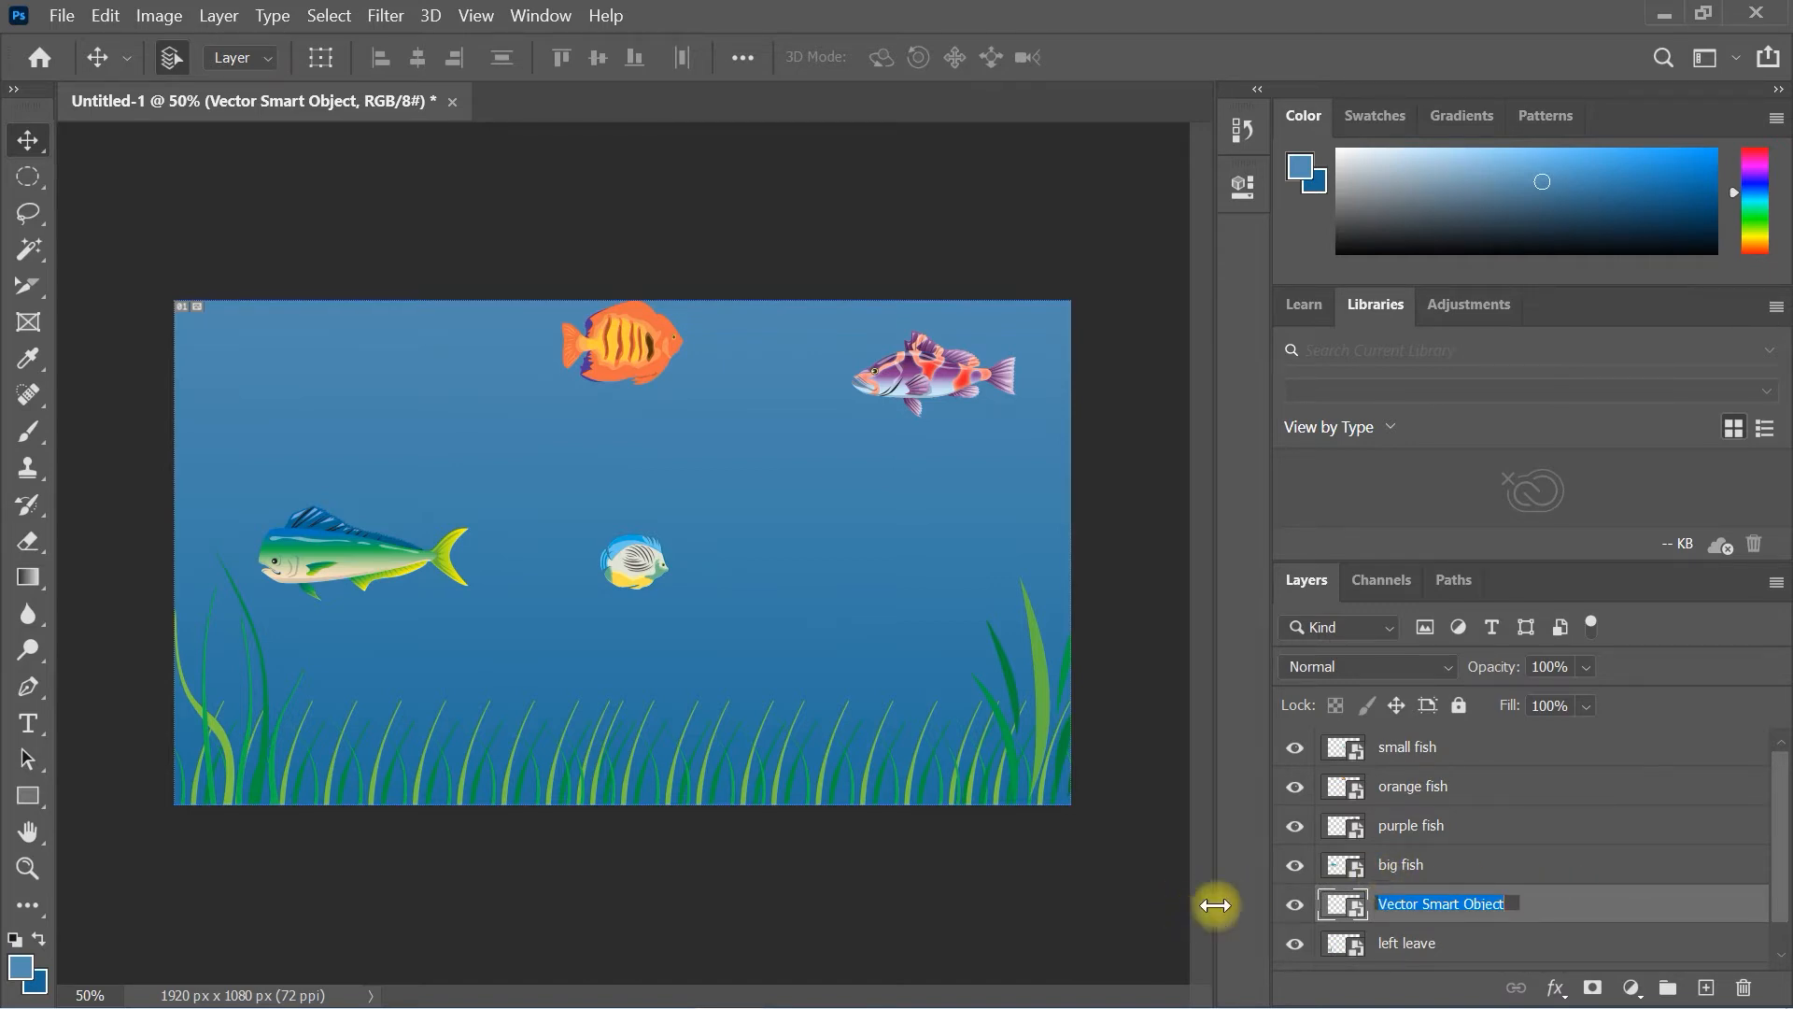
pyautogui.click(1293, 905)
pyautogui.click(1294, 904)
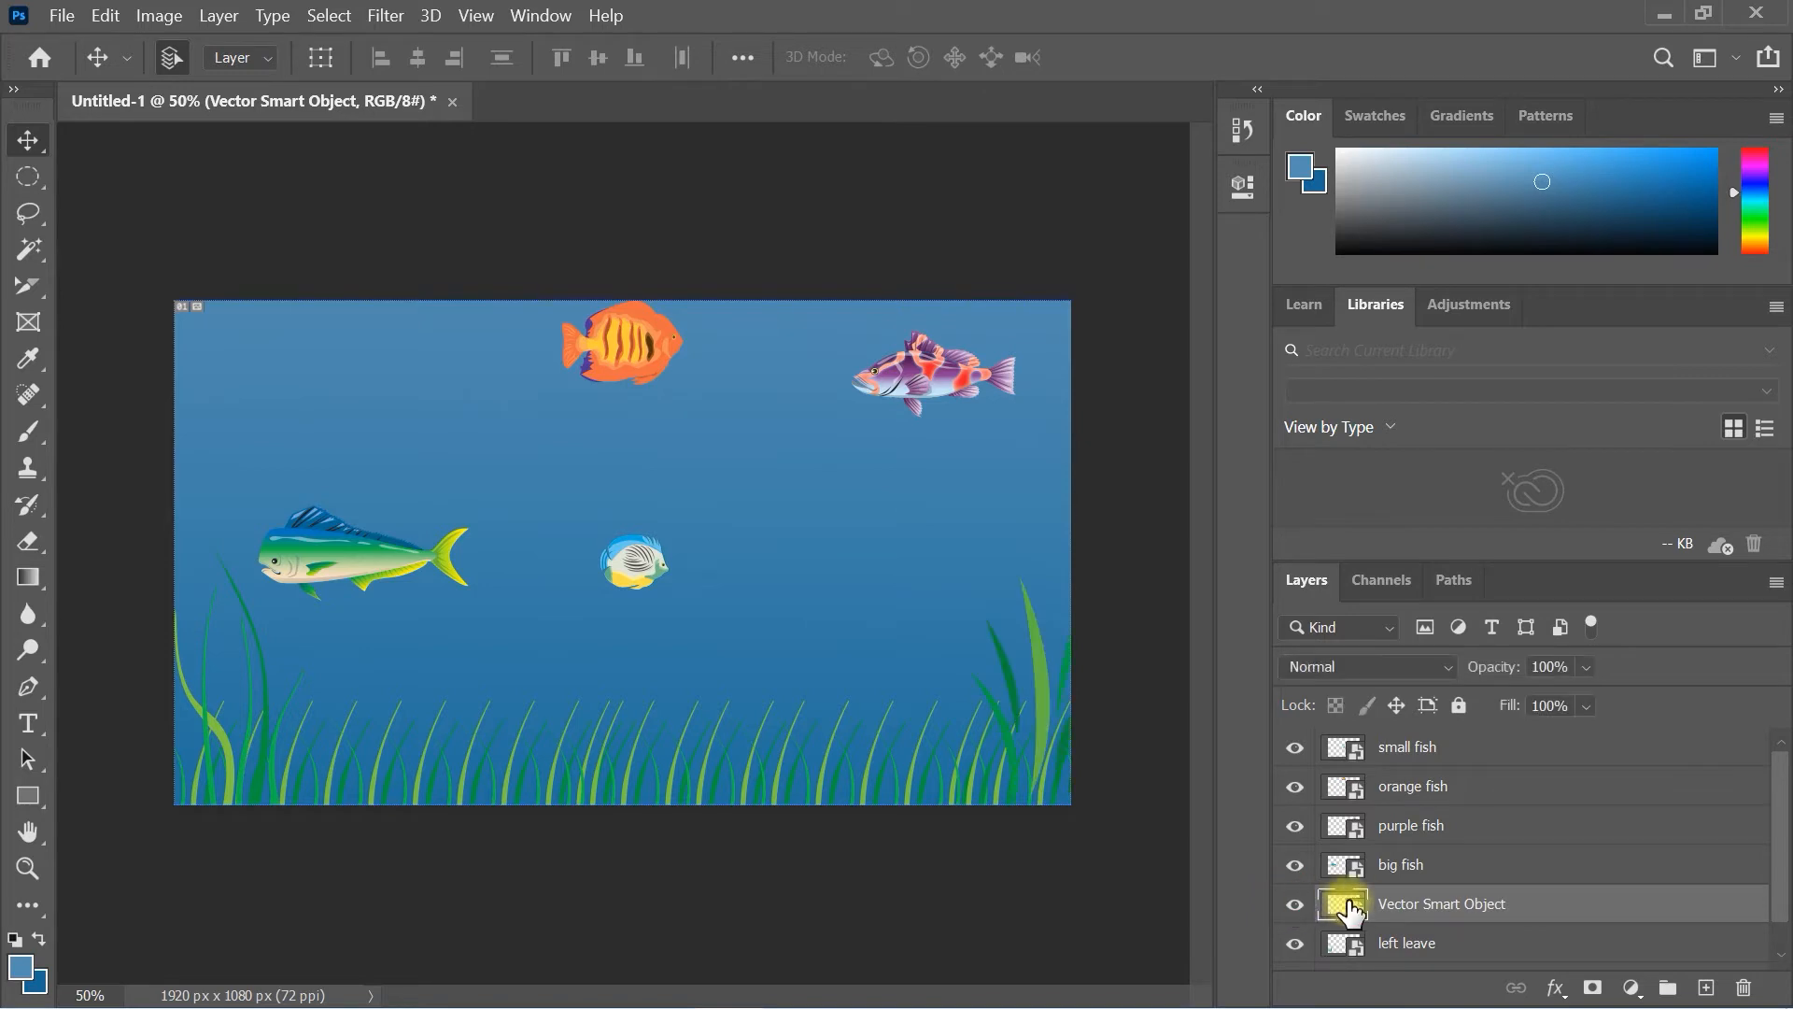
pyautogui.doubleClick(1395, 902)
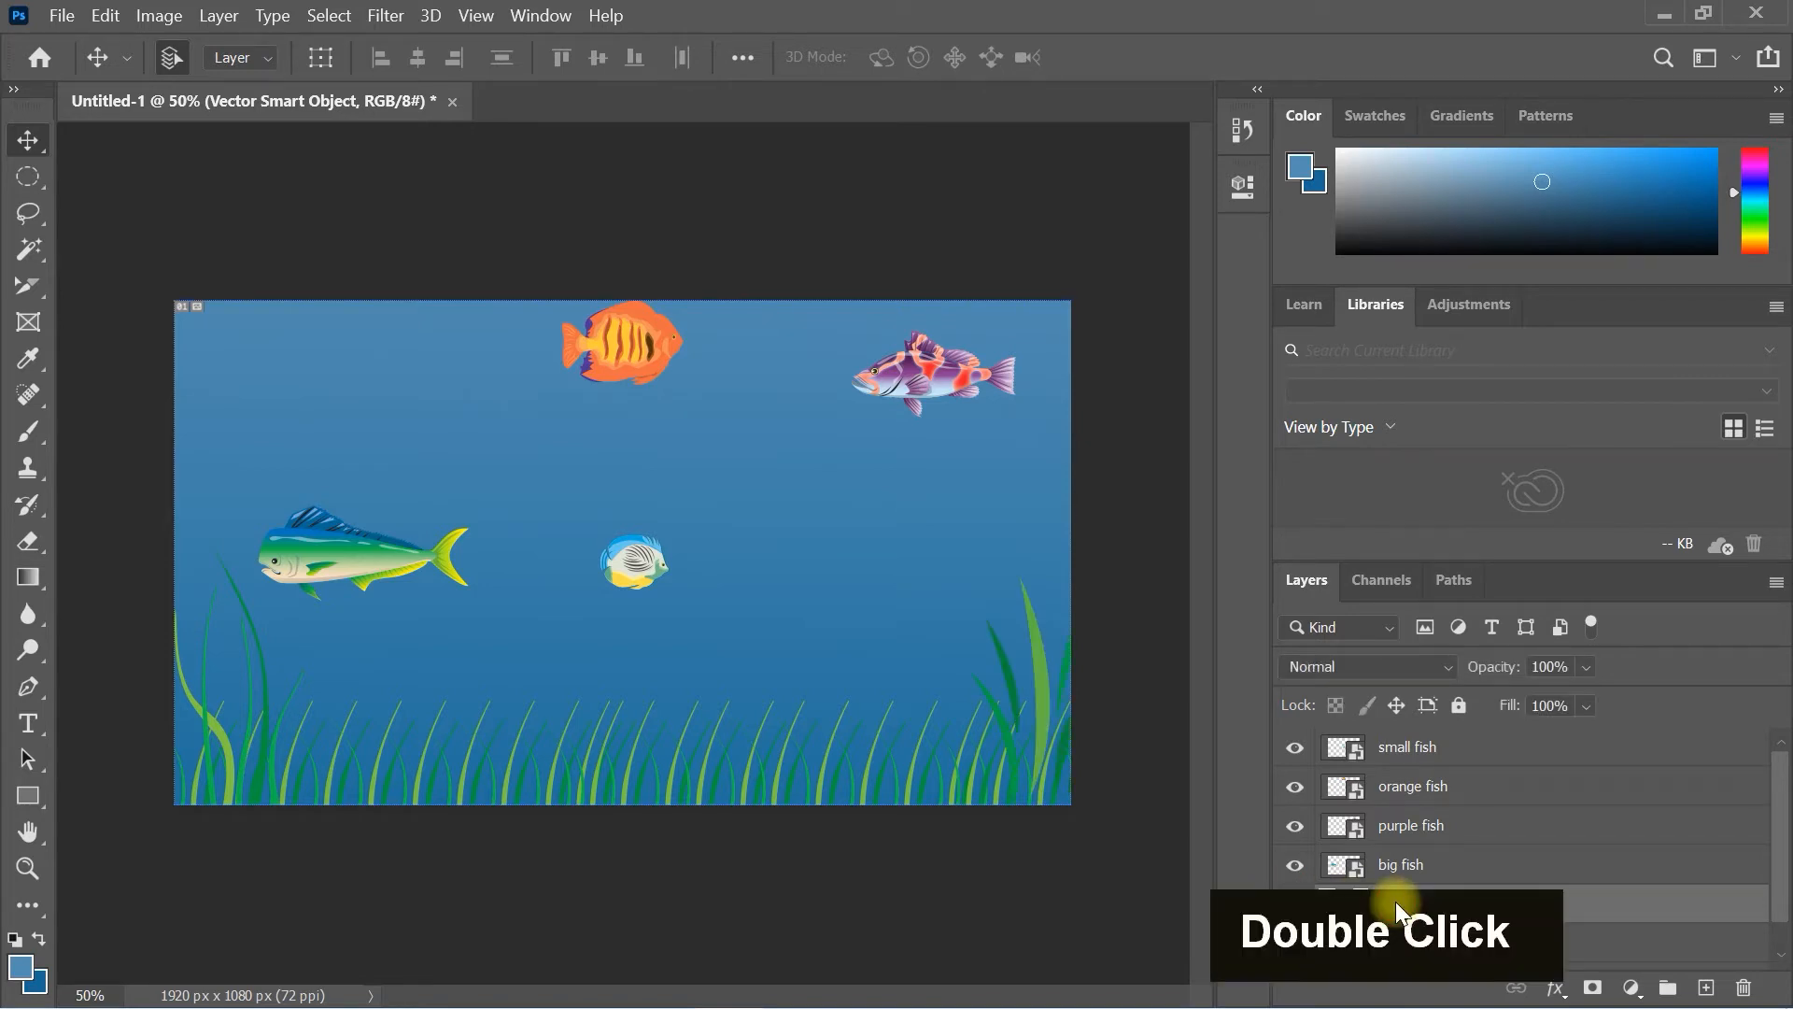
pyautogui.write('r')
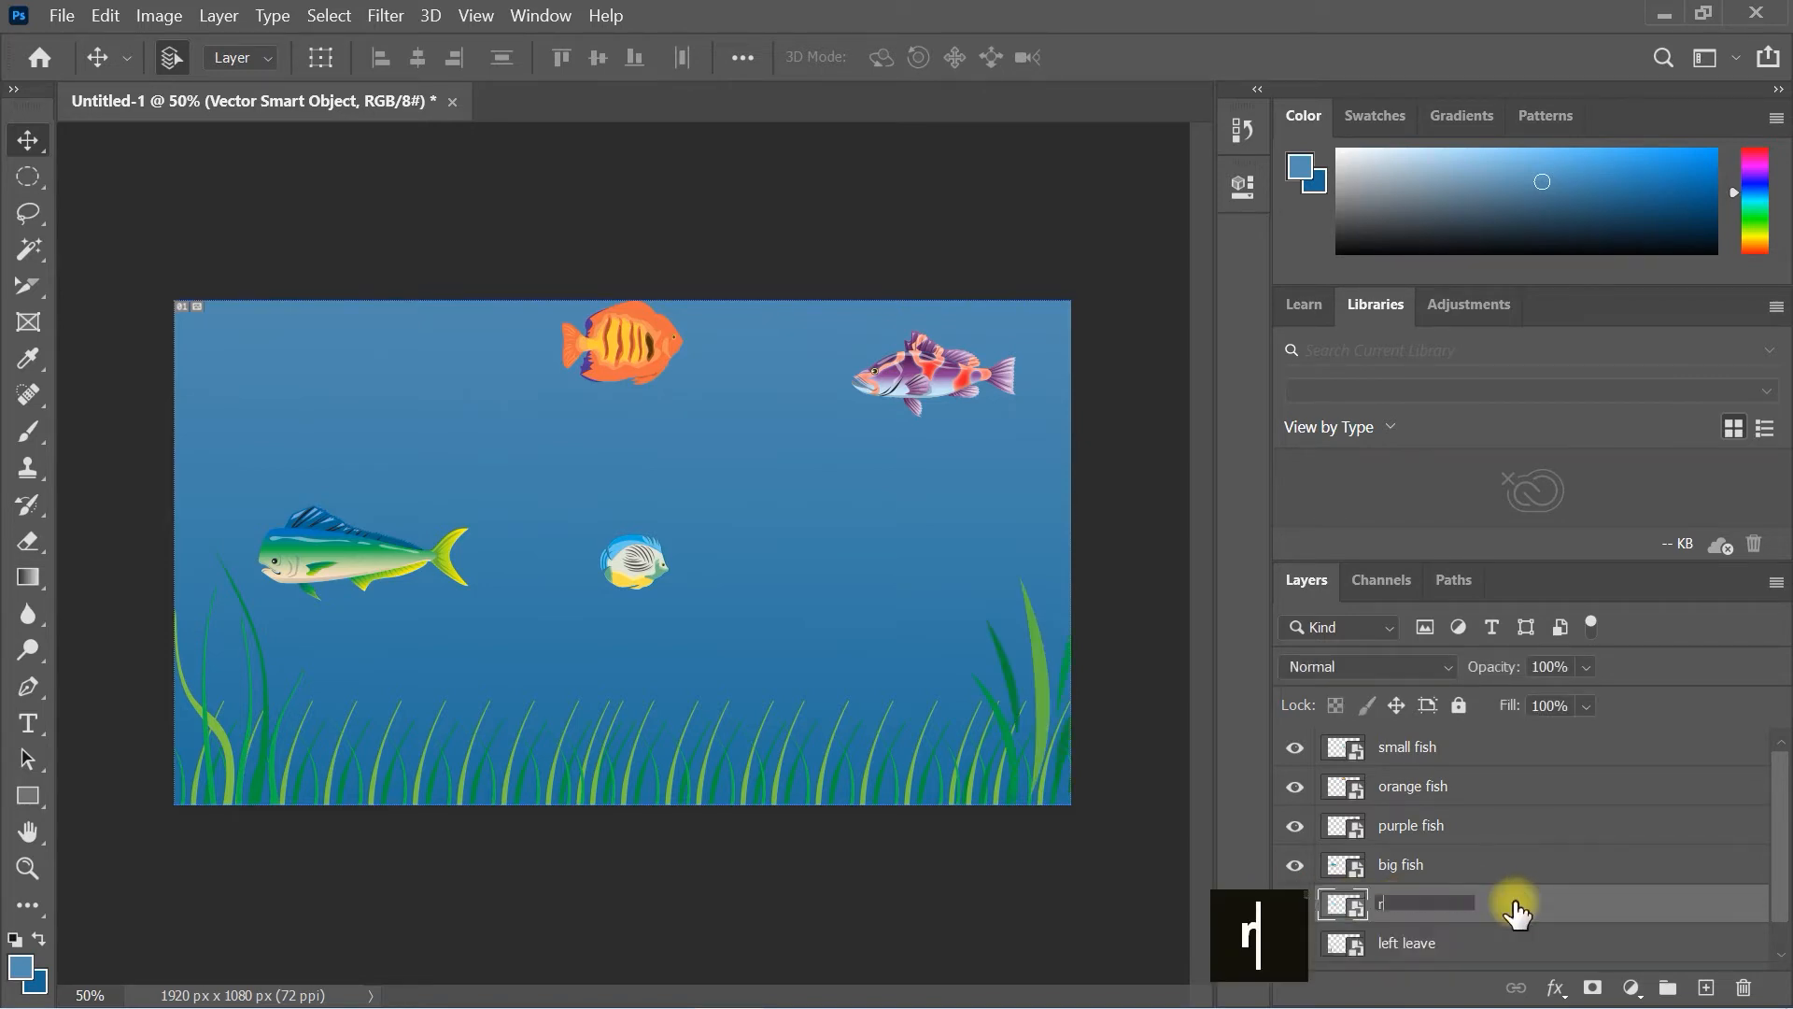
pyautogui.write('ight')
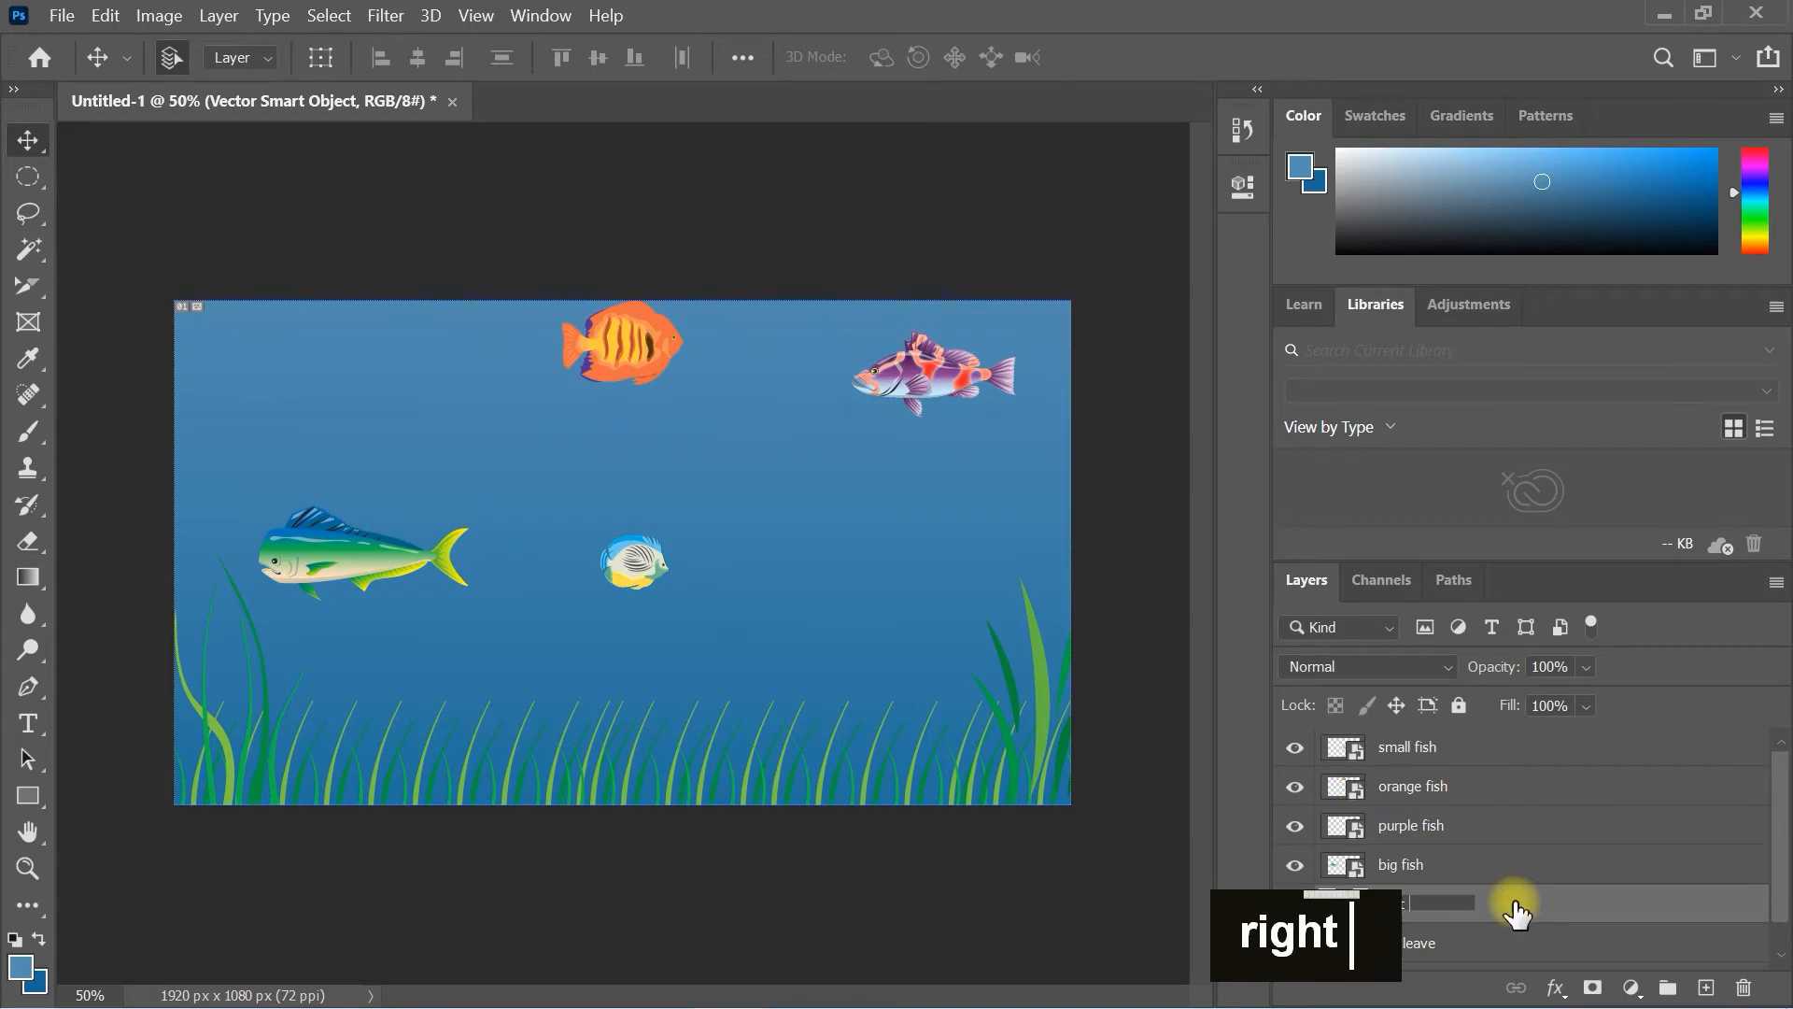
pyautogui.write(' leave')
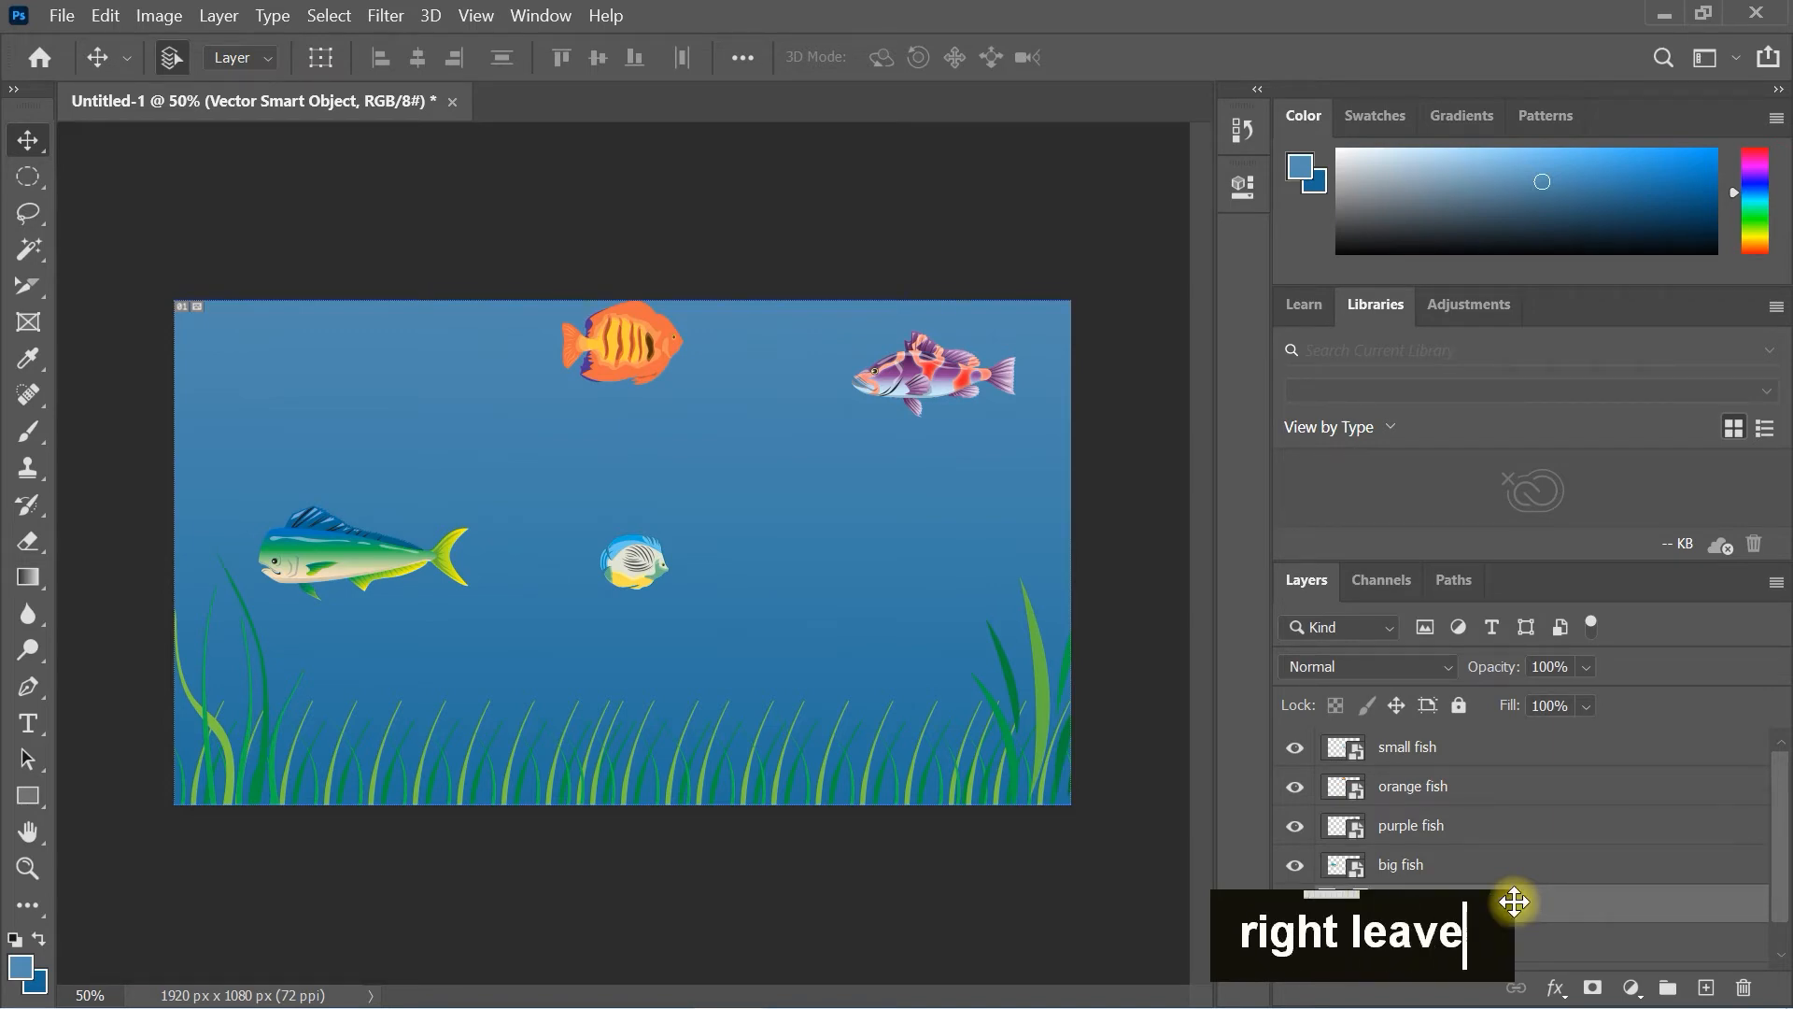
pyautogui.press('Return')
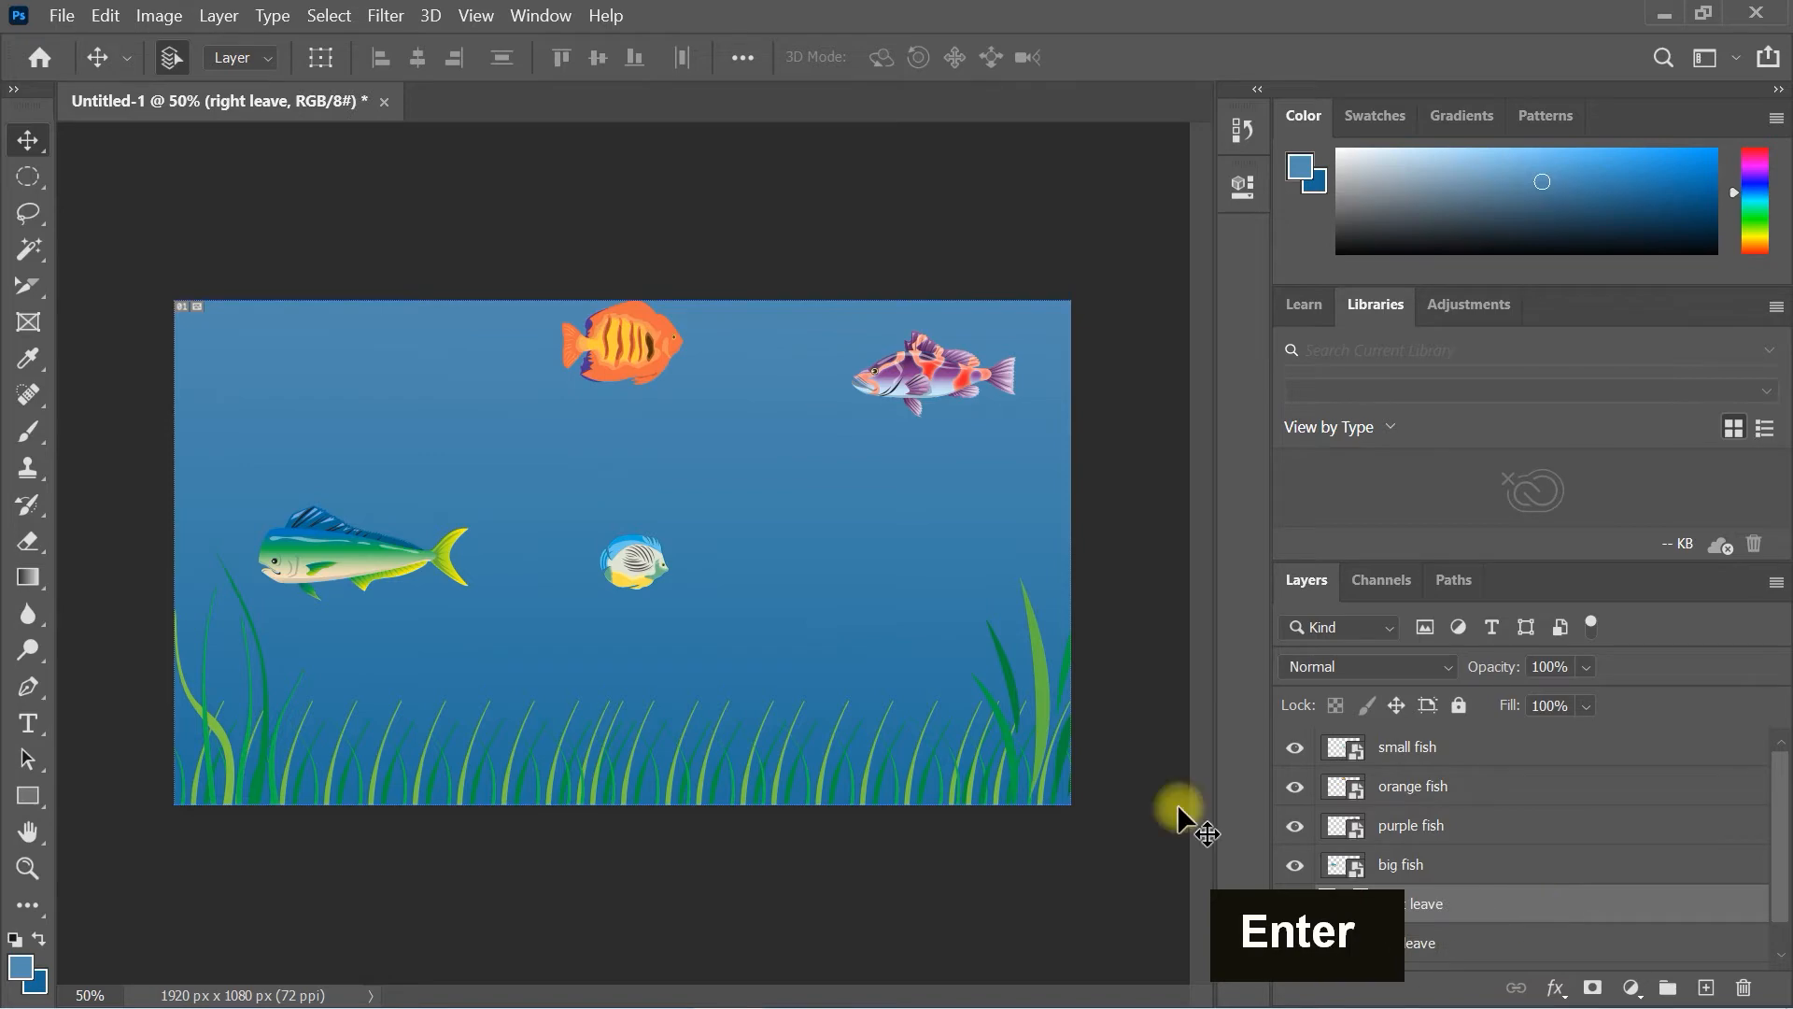
pyautogui.click(63, 16)
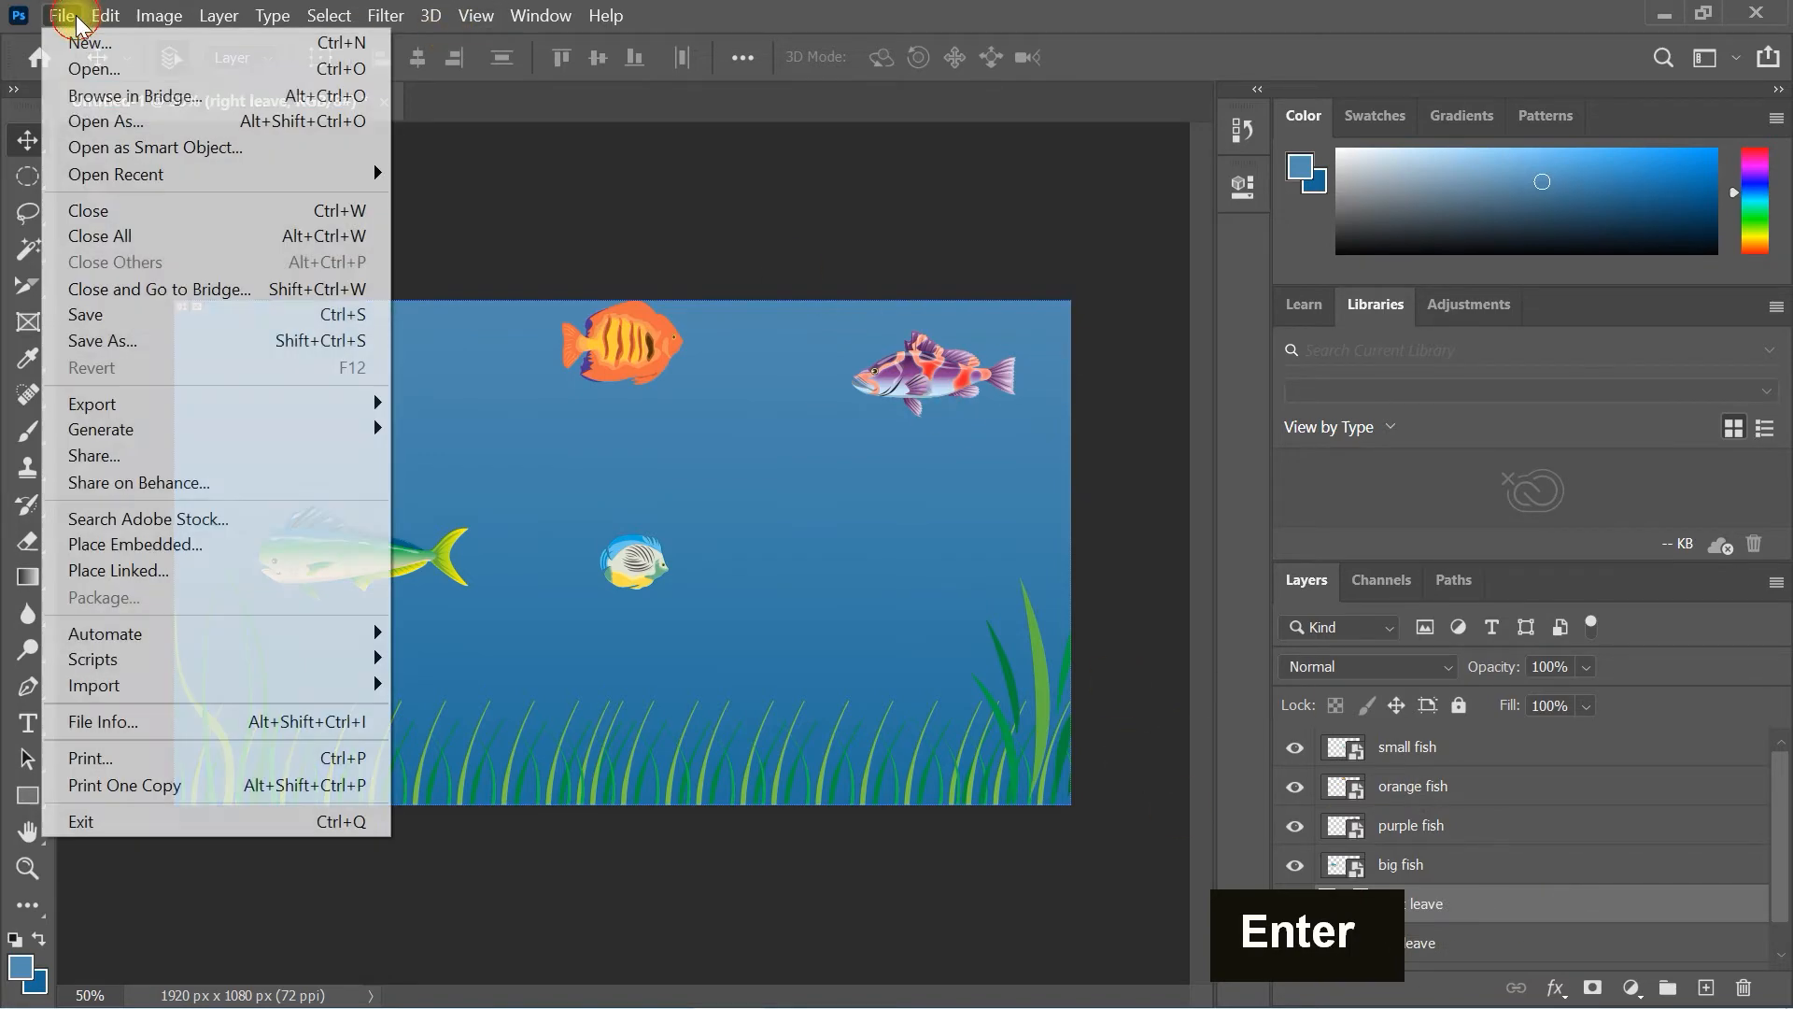
pyautogui.click(145, 125)
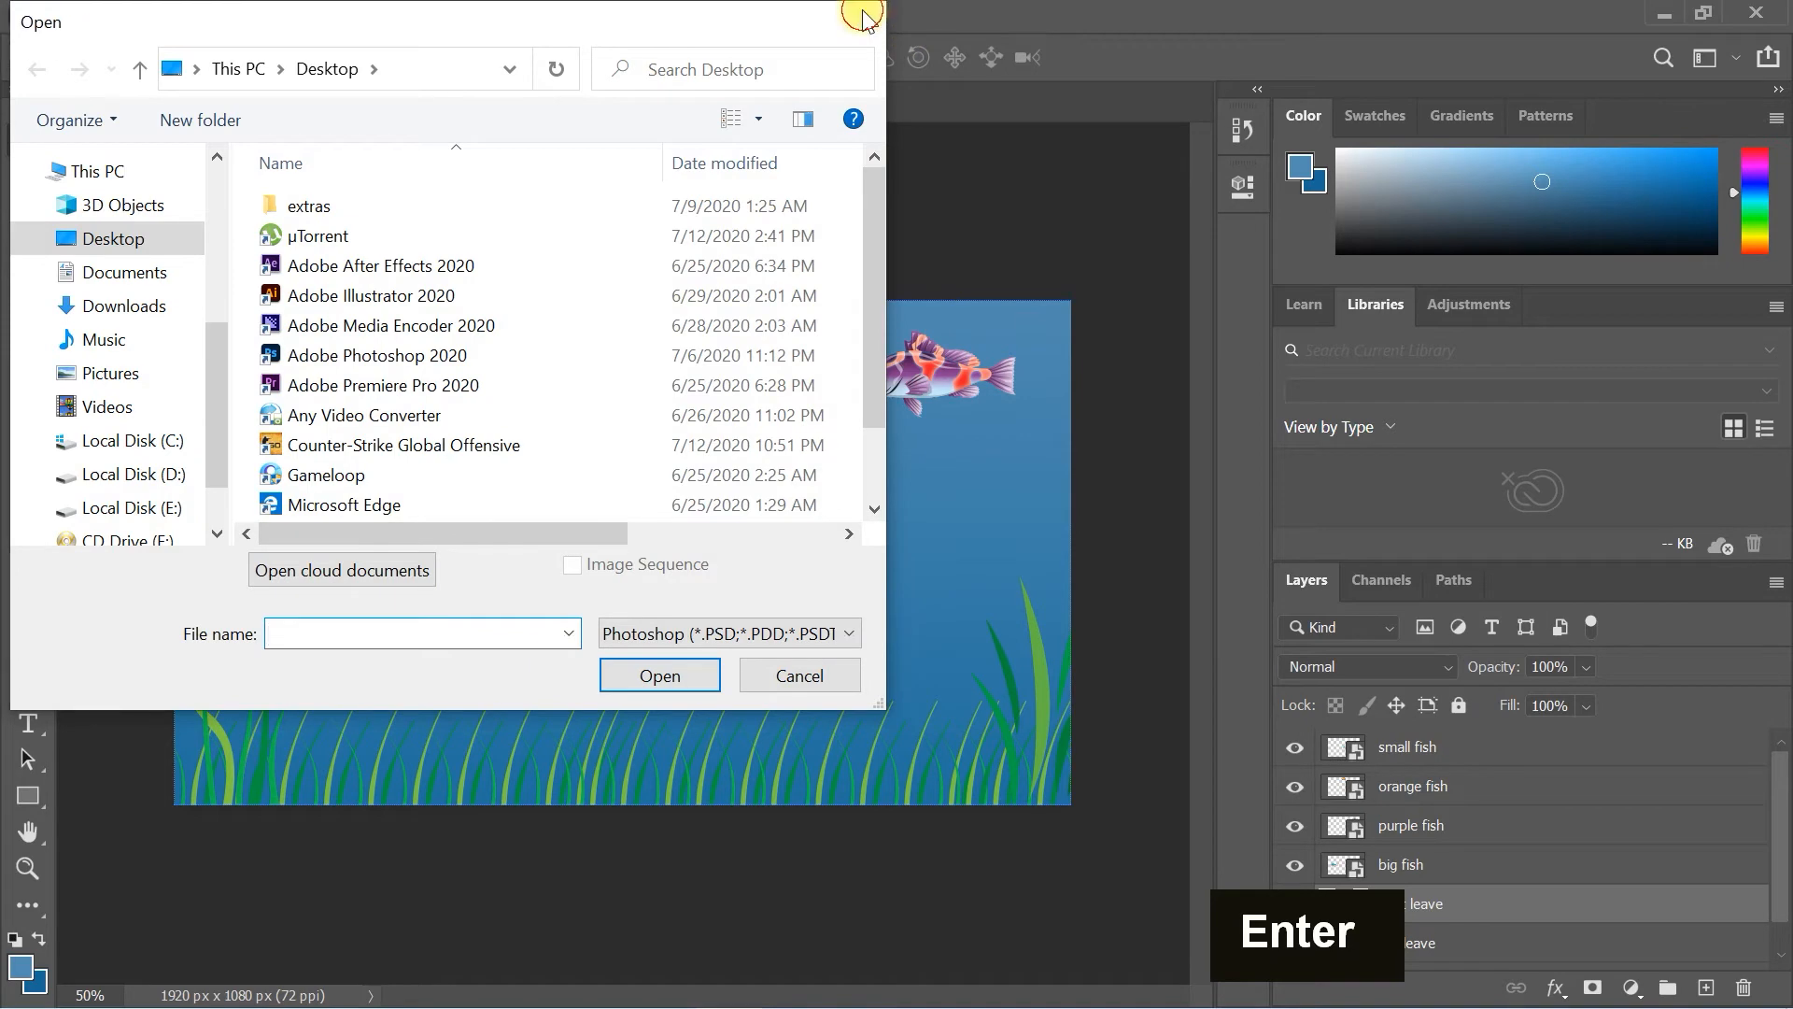
pyautogui.click(863, 15)
# Save the document on the computer's Desktop as the Photoshop file Untitled-1, with layers and Maximize Compatibility on
pyautogui.click(61, 16)
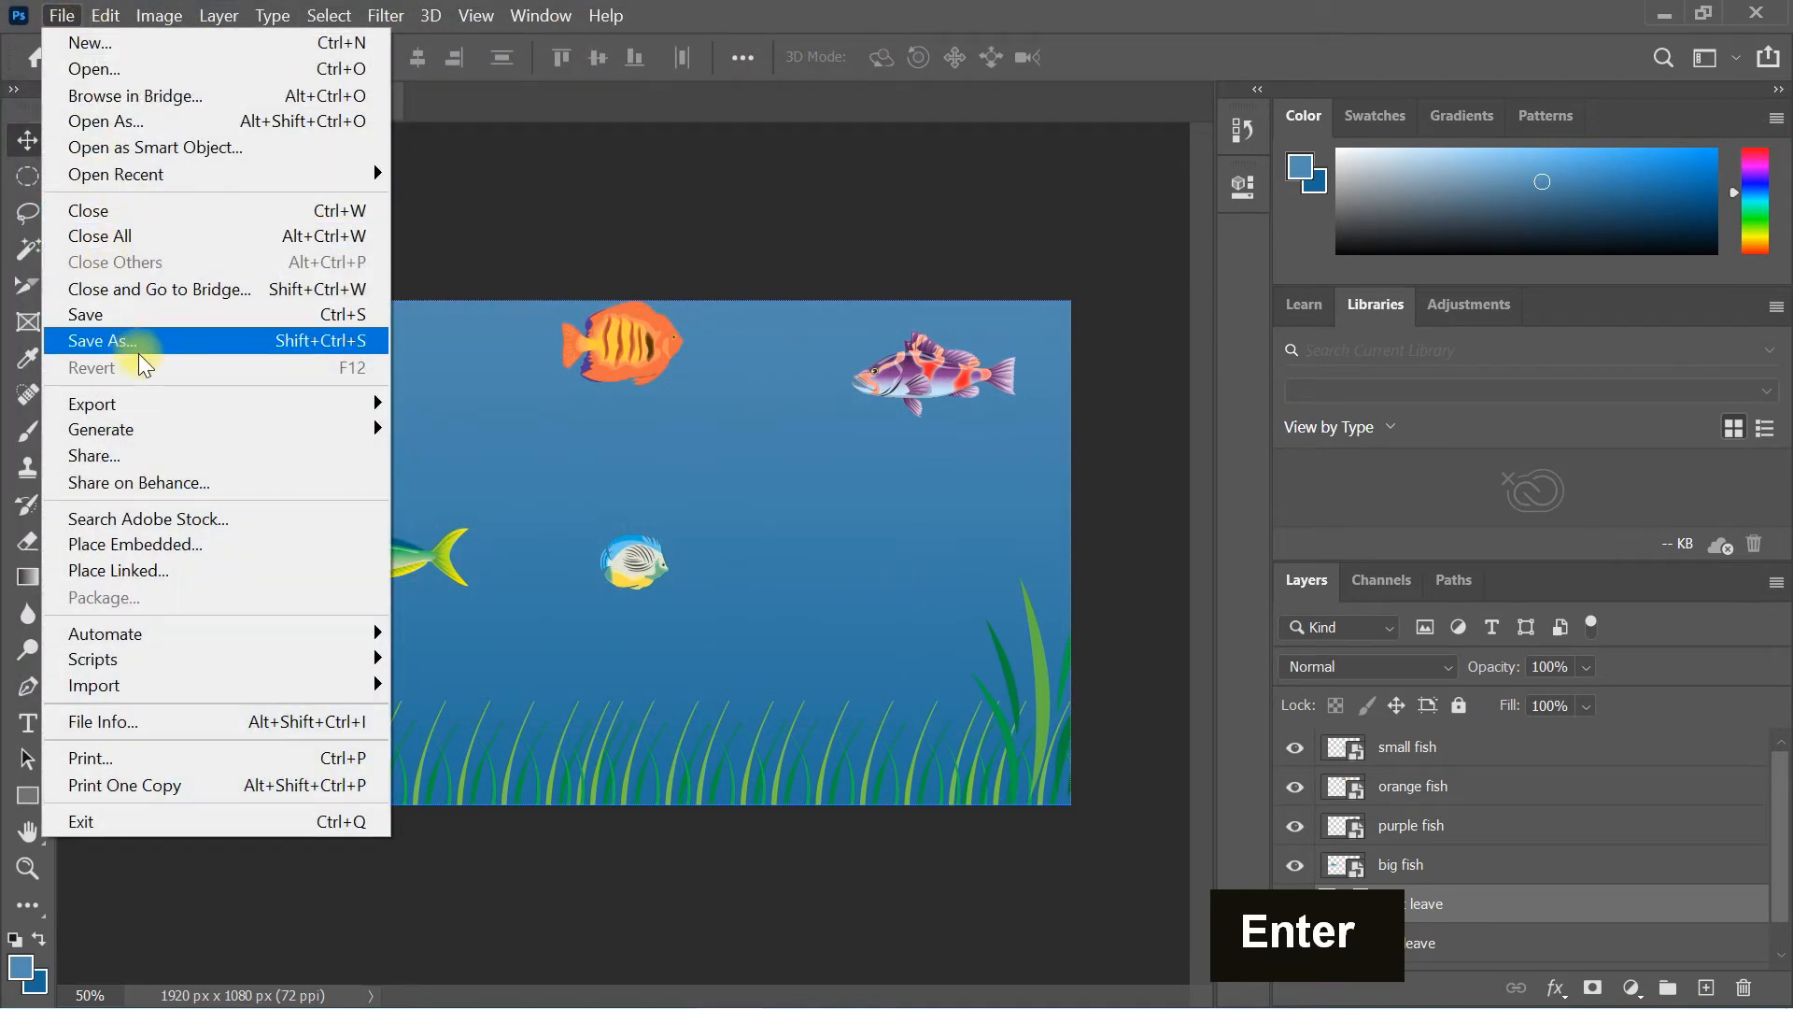
pyautogui.click(161, 340)
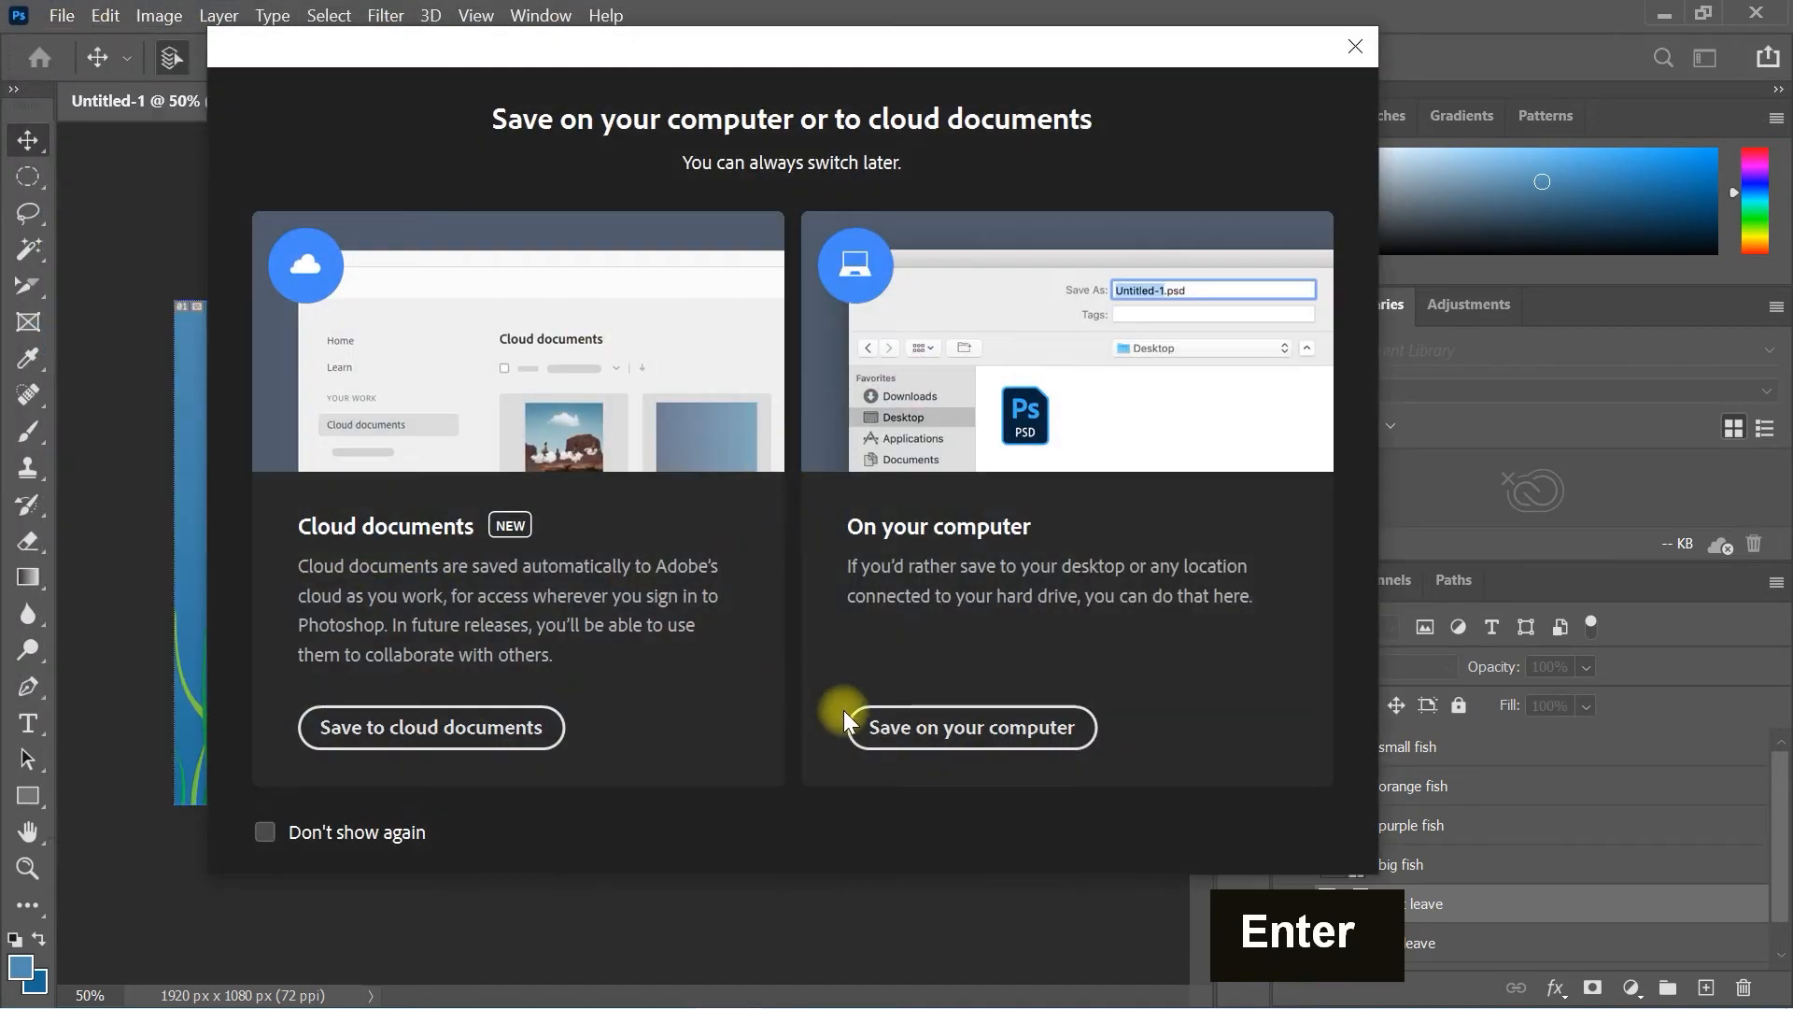
pyautogui.click(874, 727)
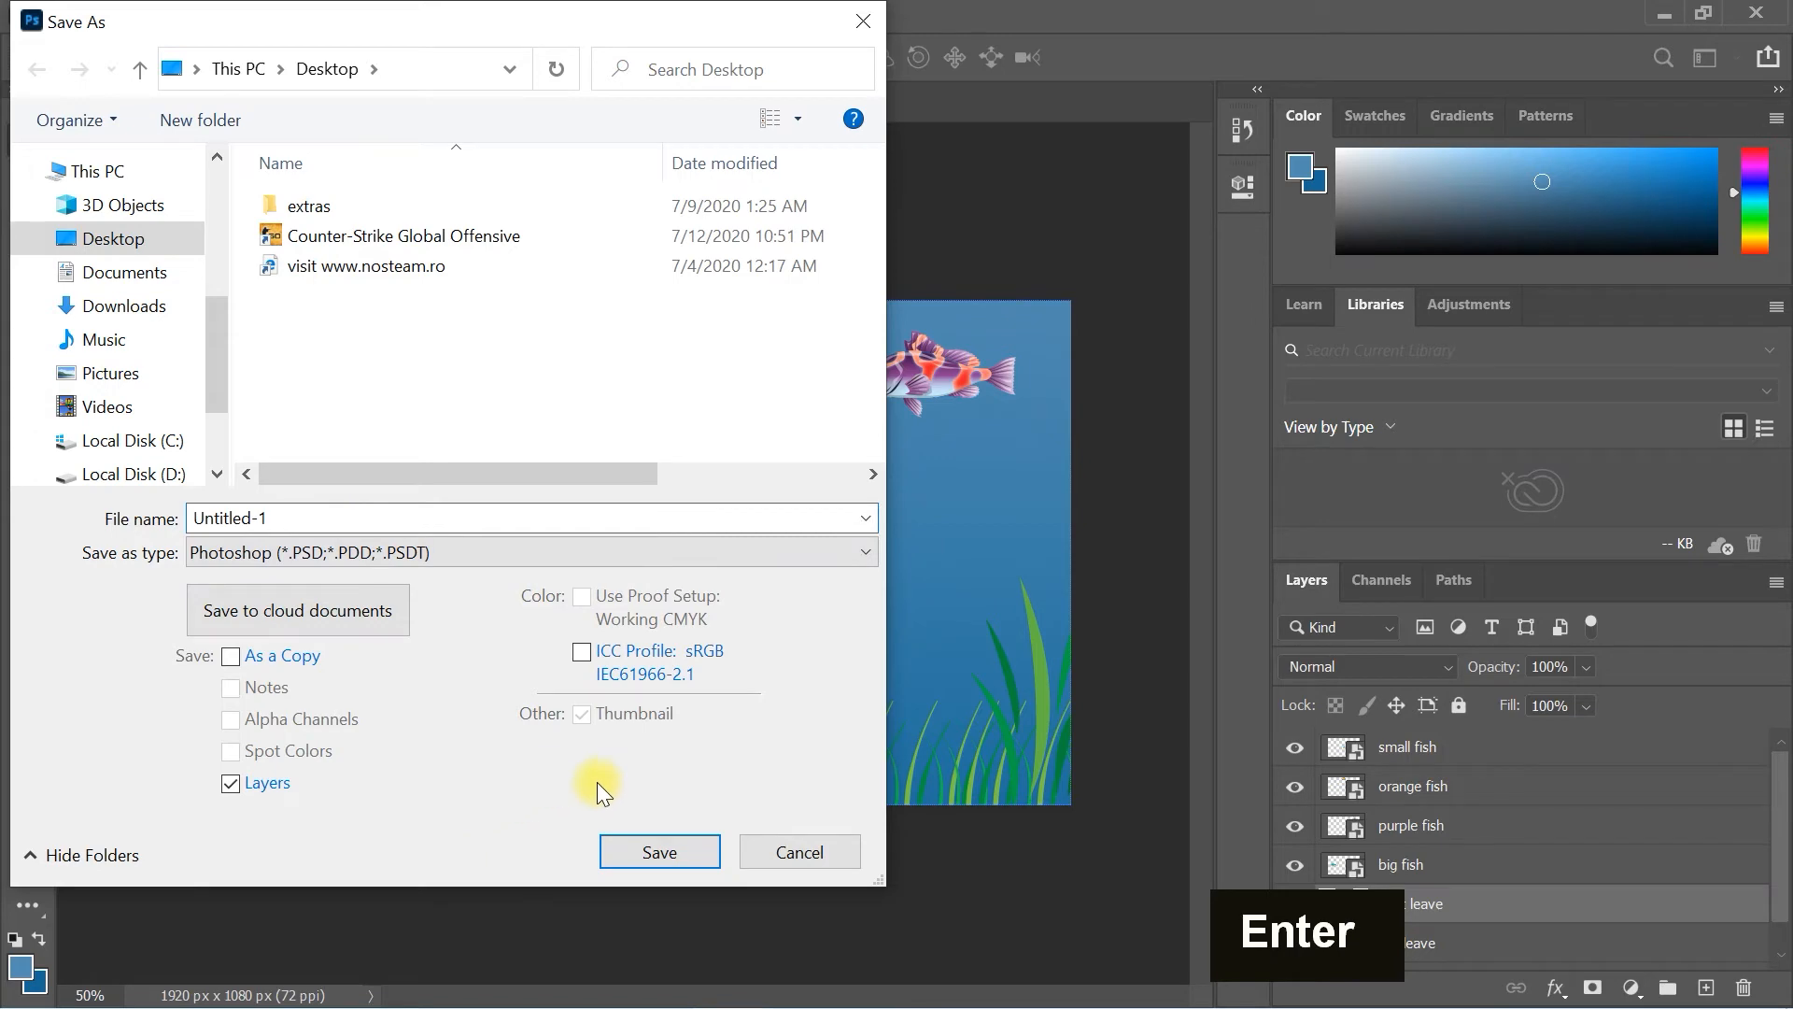
pyautogui.click(621, 852)
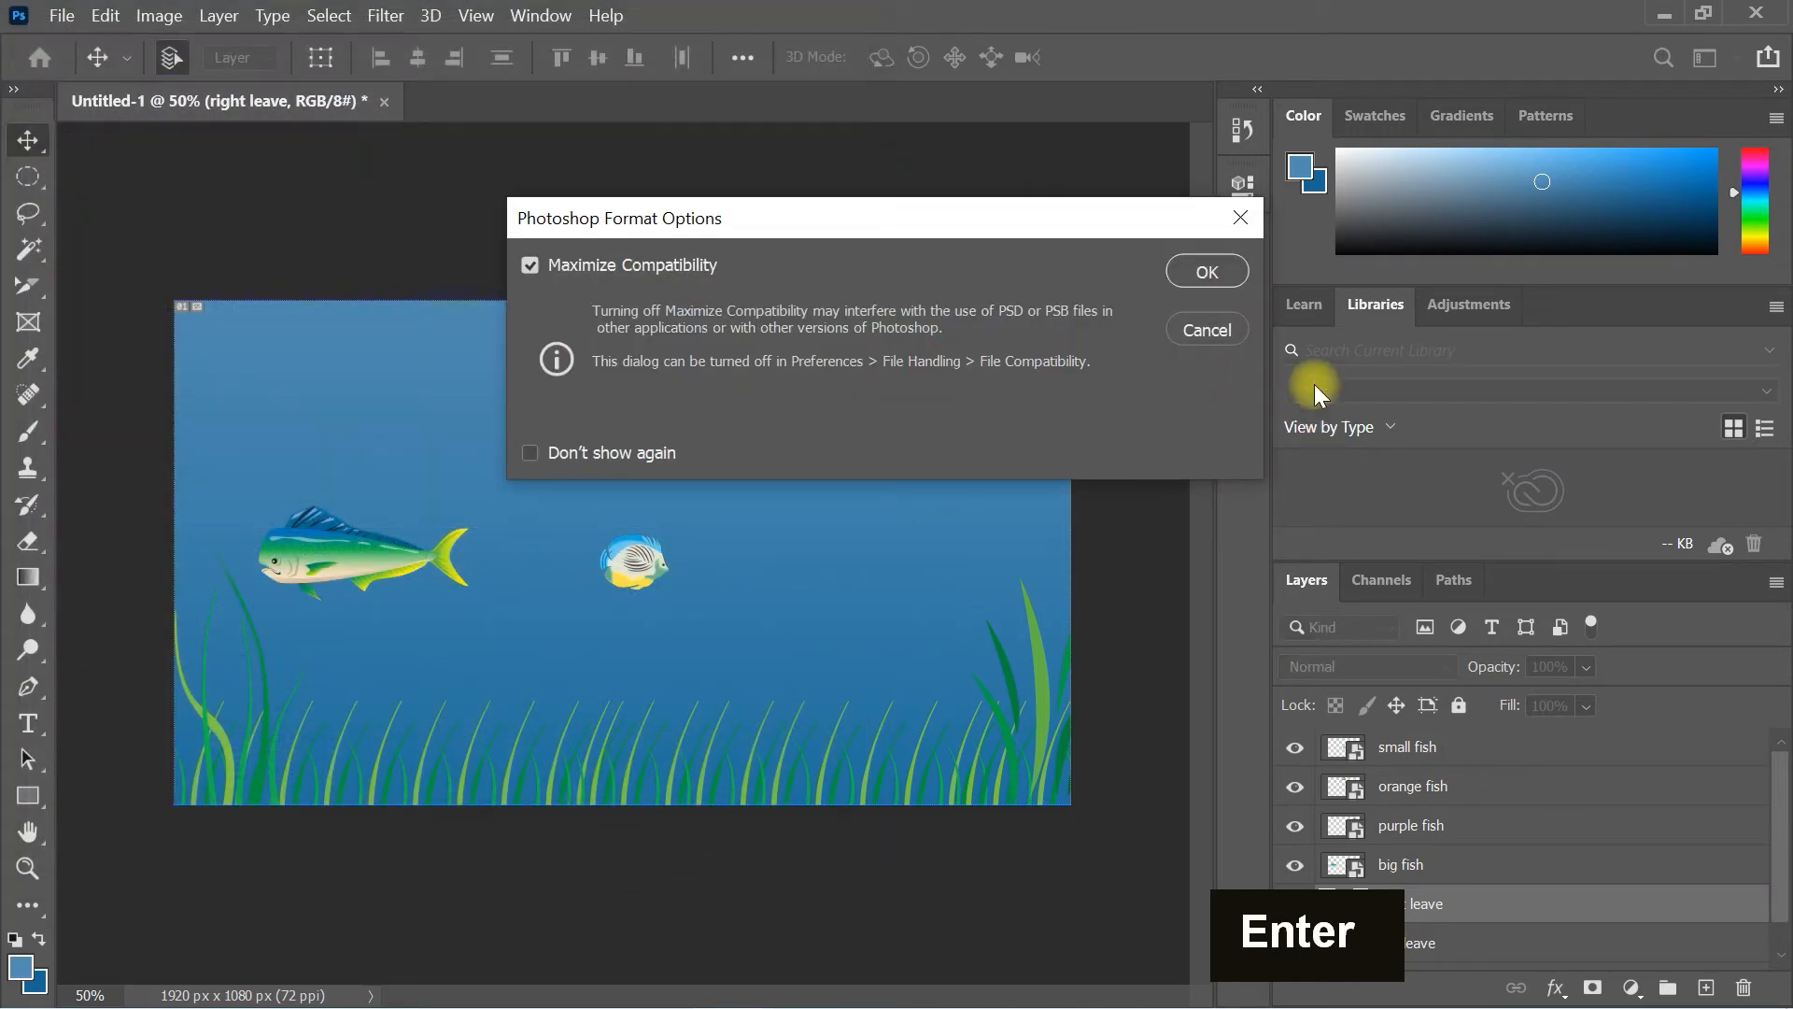
pyautogui.click(1207, 271)
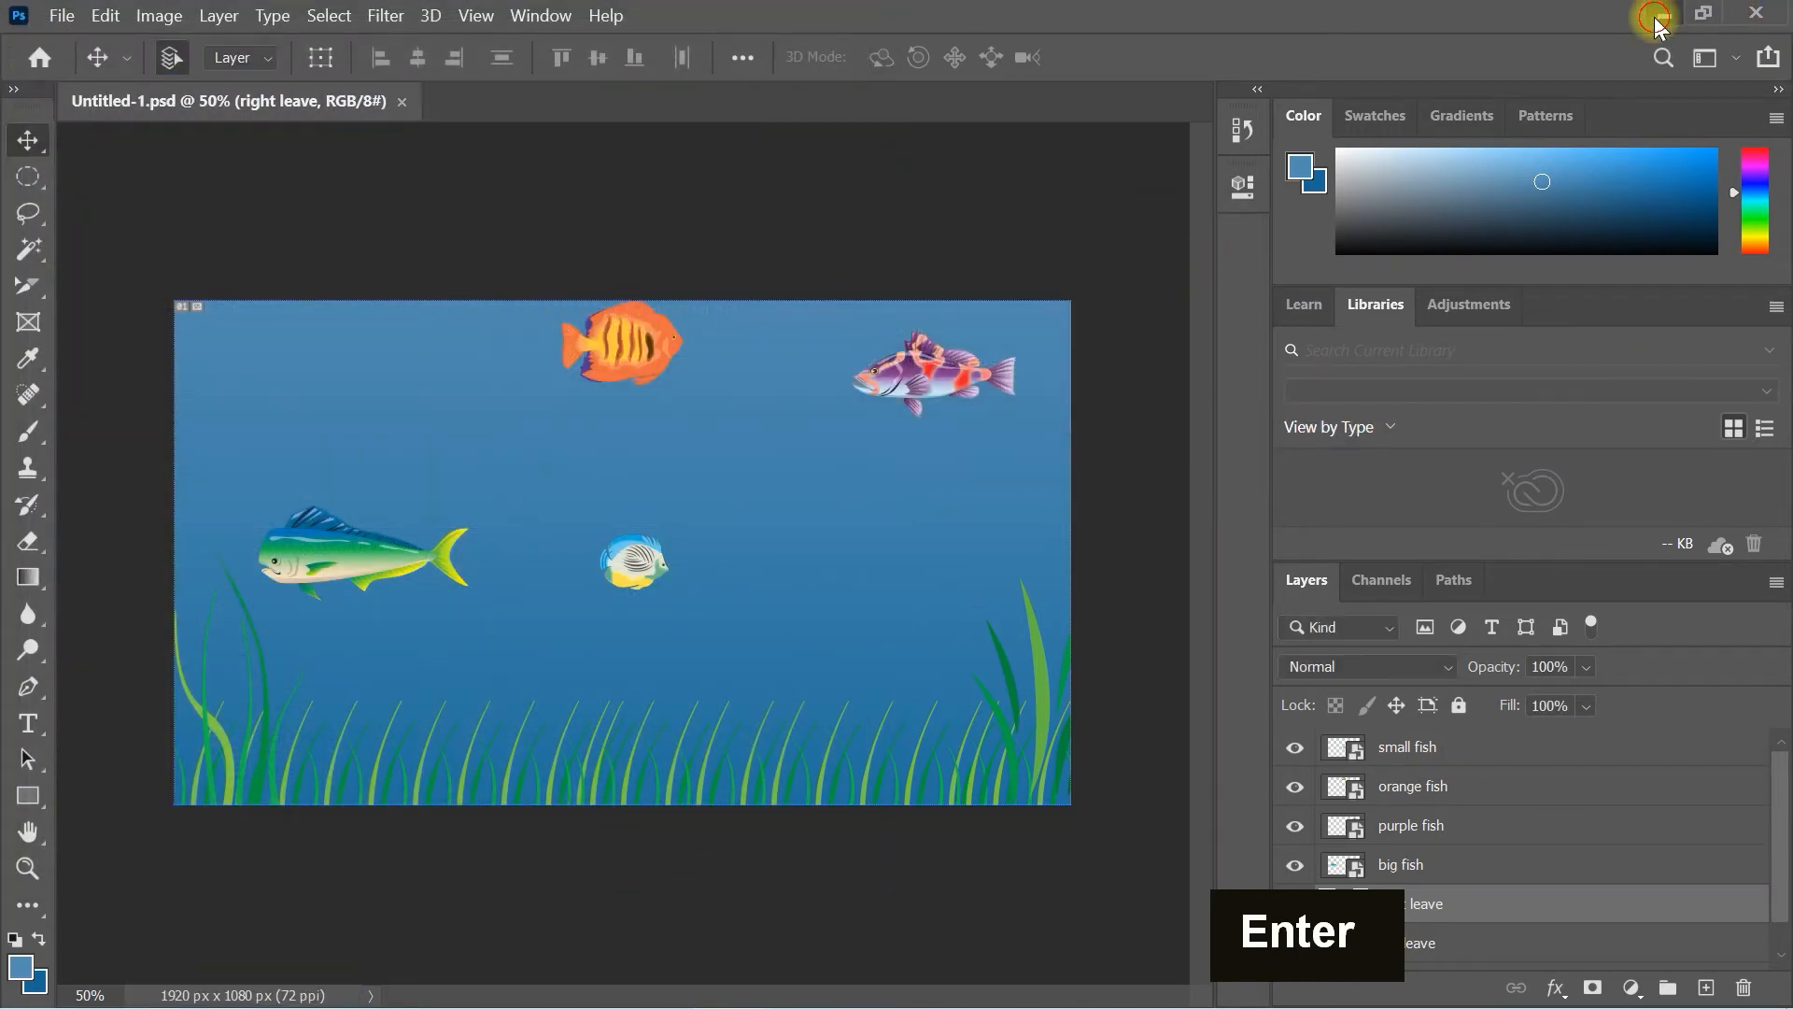
# Switch to After Effects and import the Untitled-1 Photoshop file from the Desktop as Composition - Retain Layer Sizes
pyautogui.click(1655, 15)
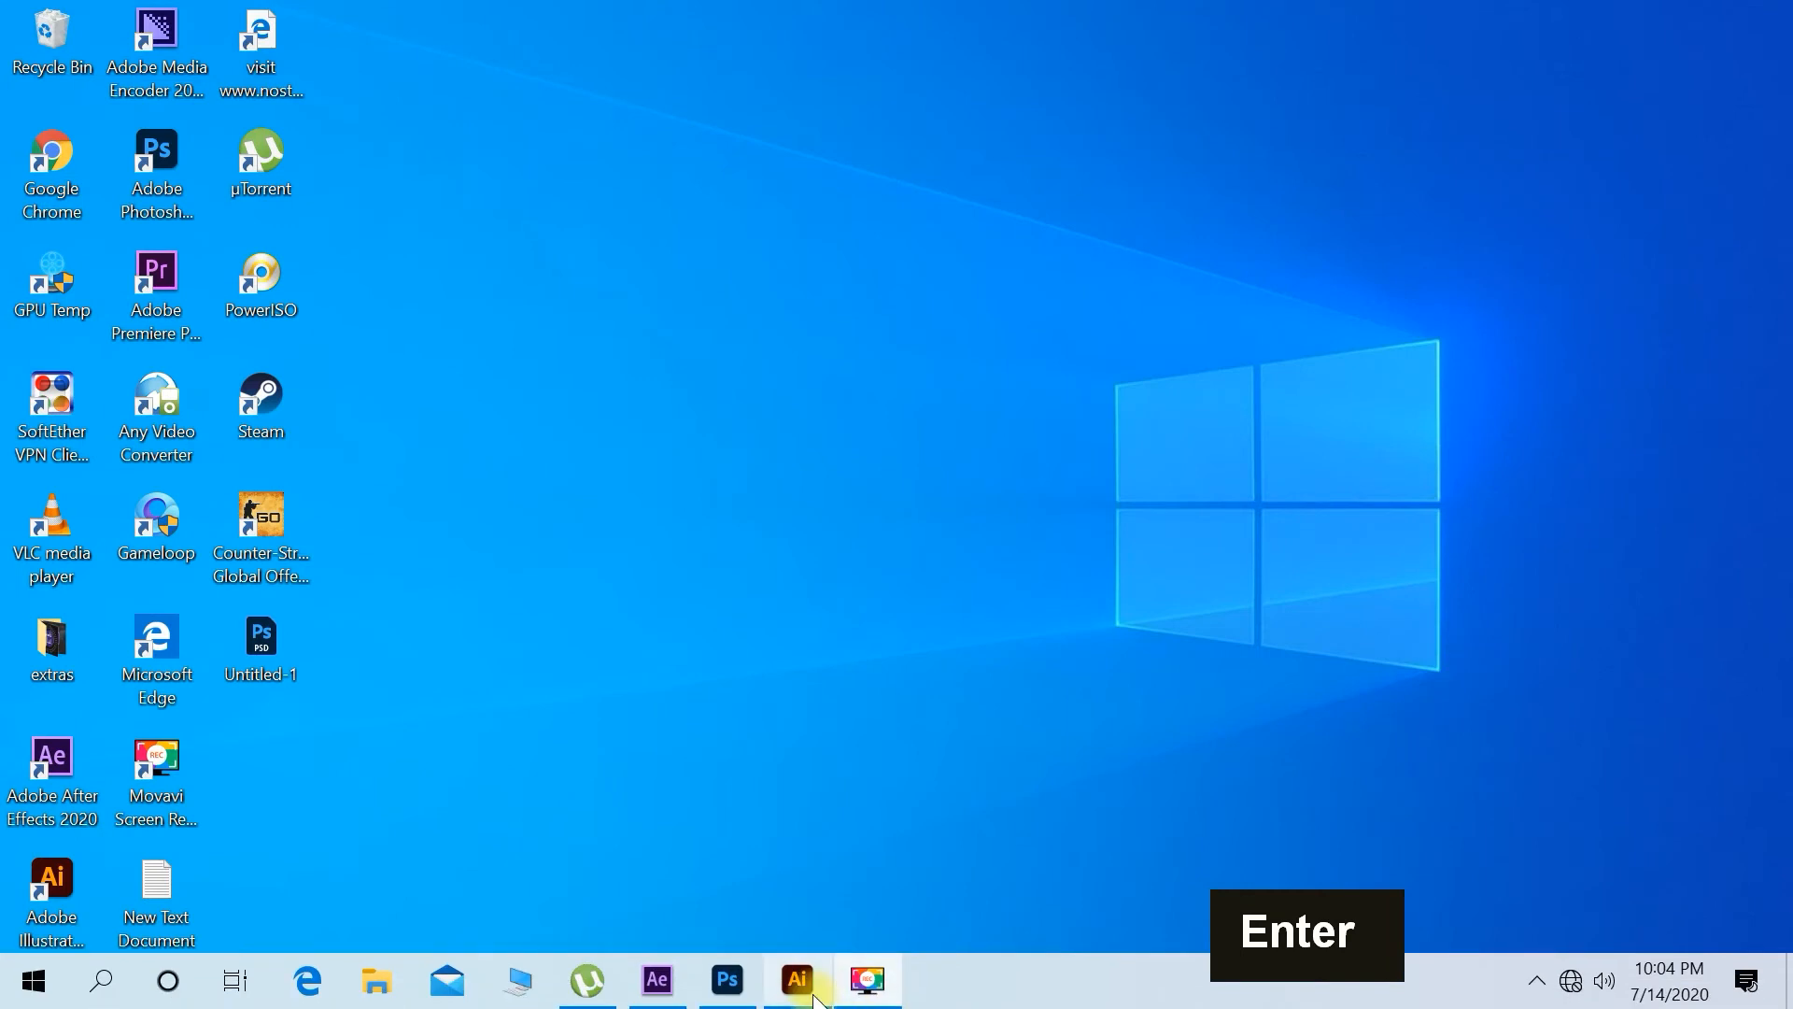
pyautogui.moveTo(813, 996)
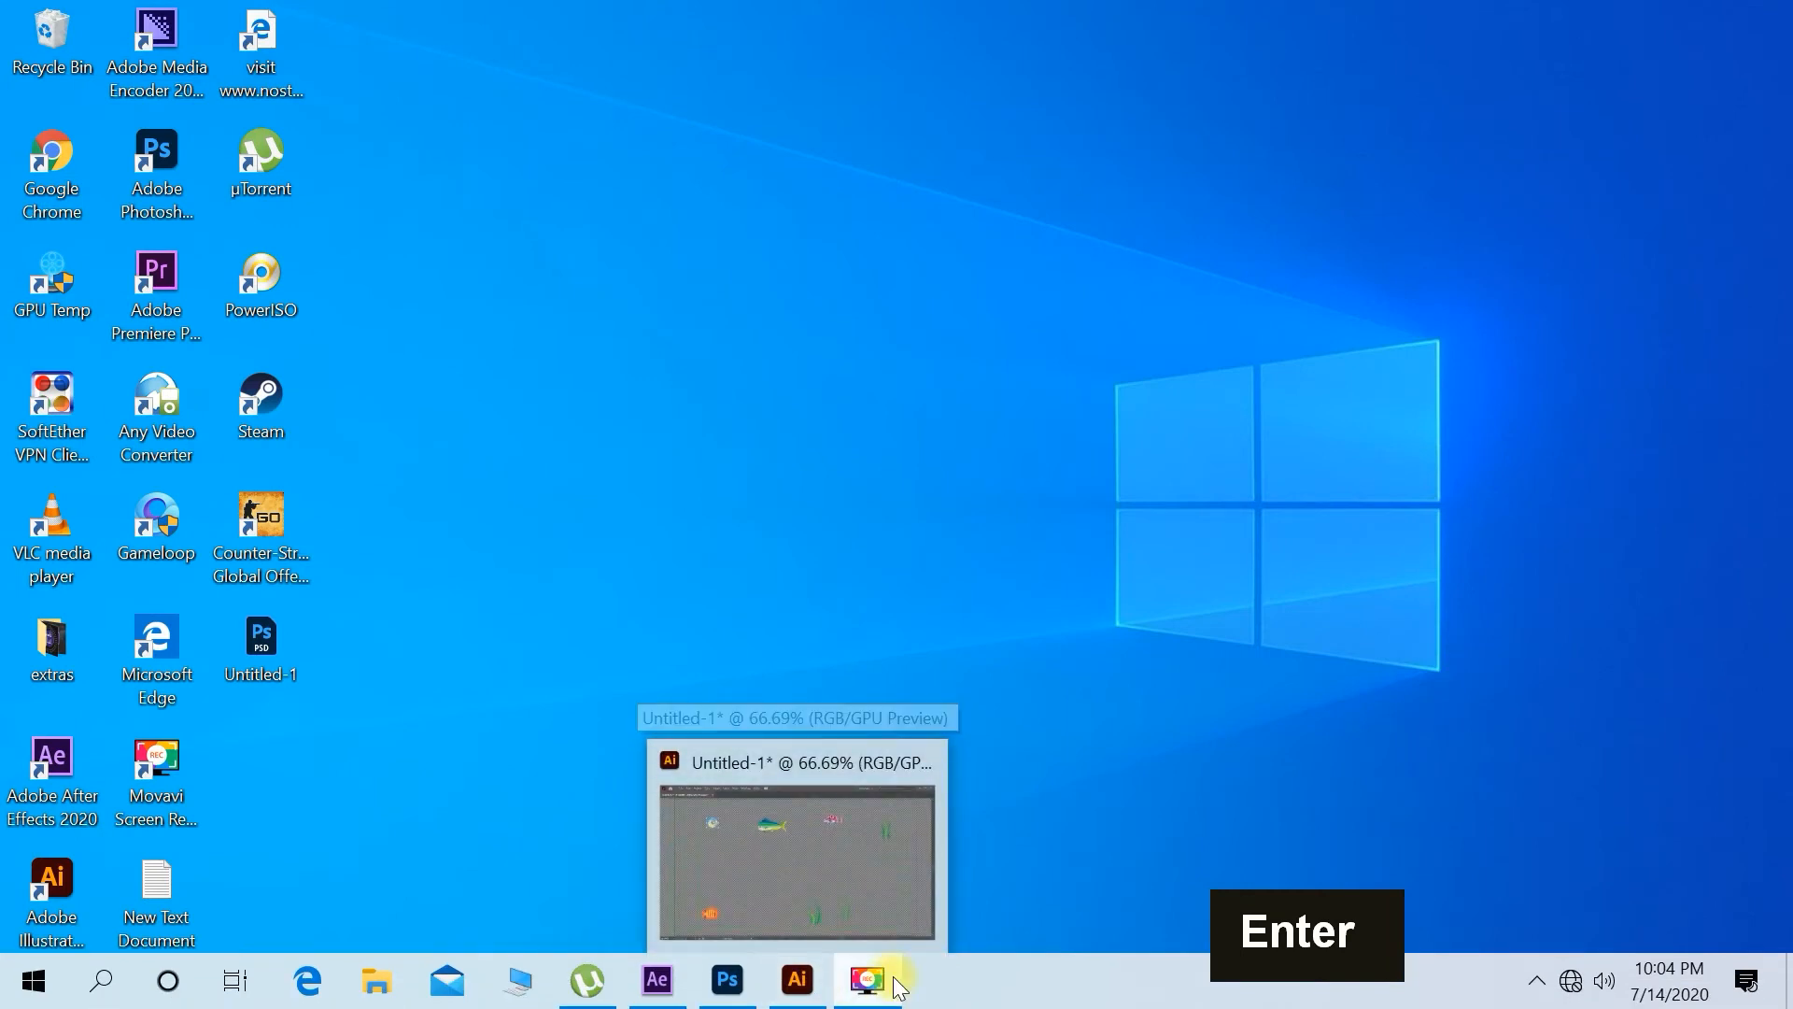
pyautogui.click(678, 983)
pyautogui.doubleClick(247, 499)
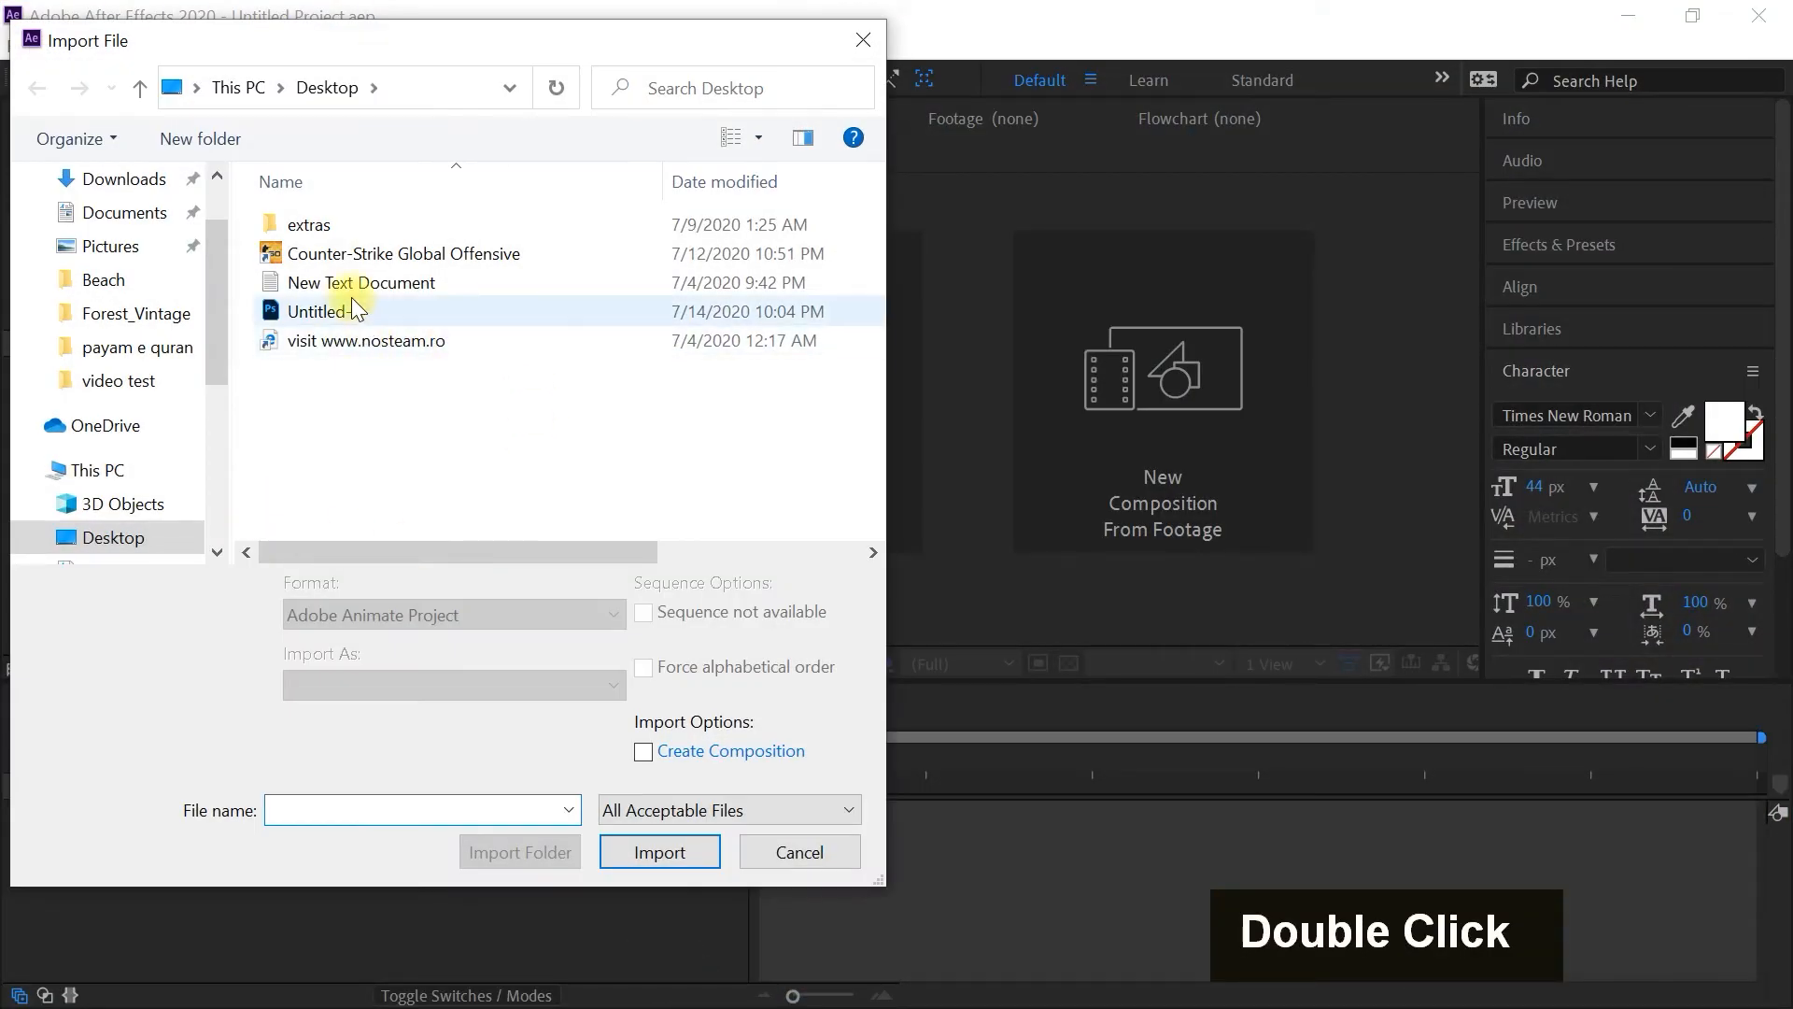
pyautogui.click(352, 308)
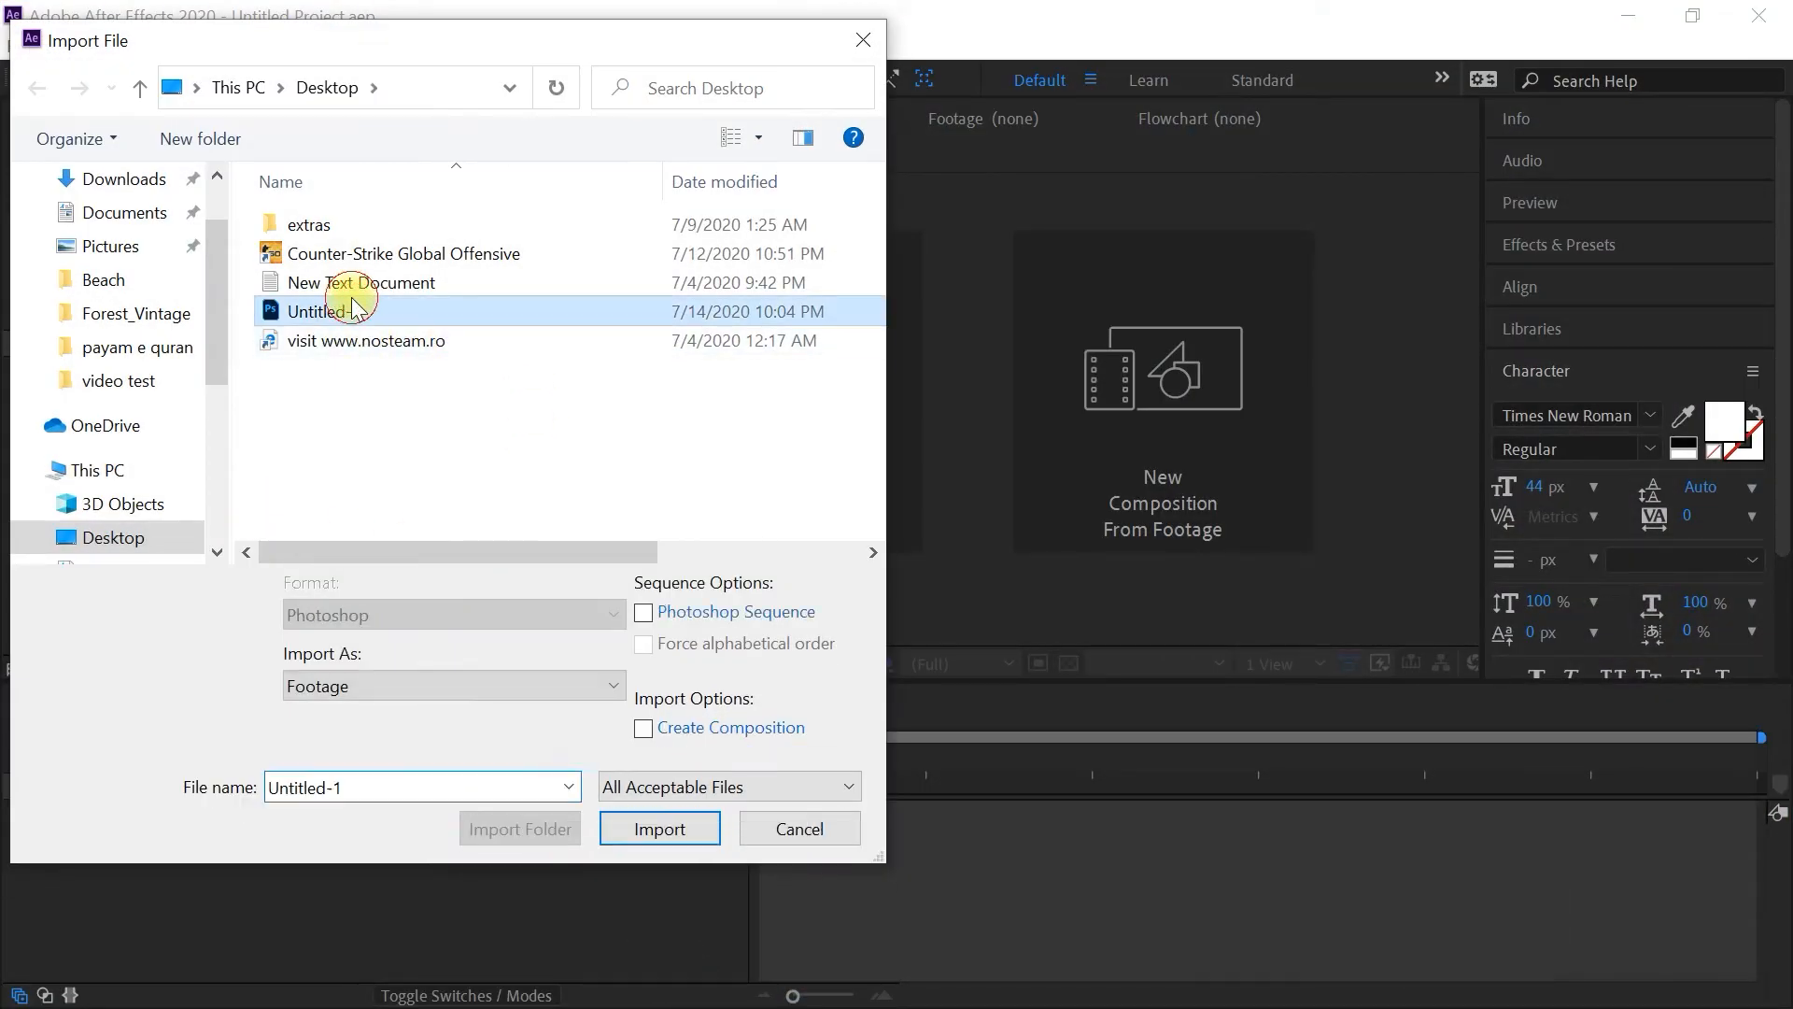
pyautogui.click(308, 686)
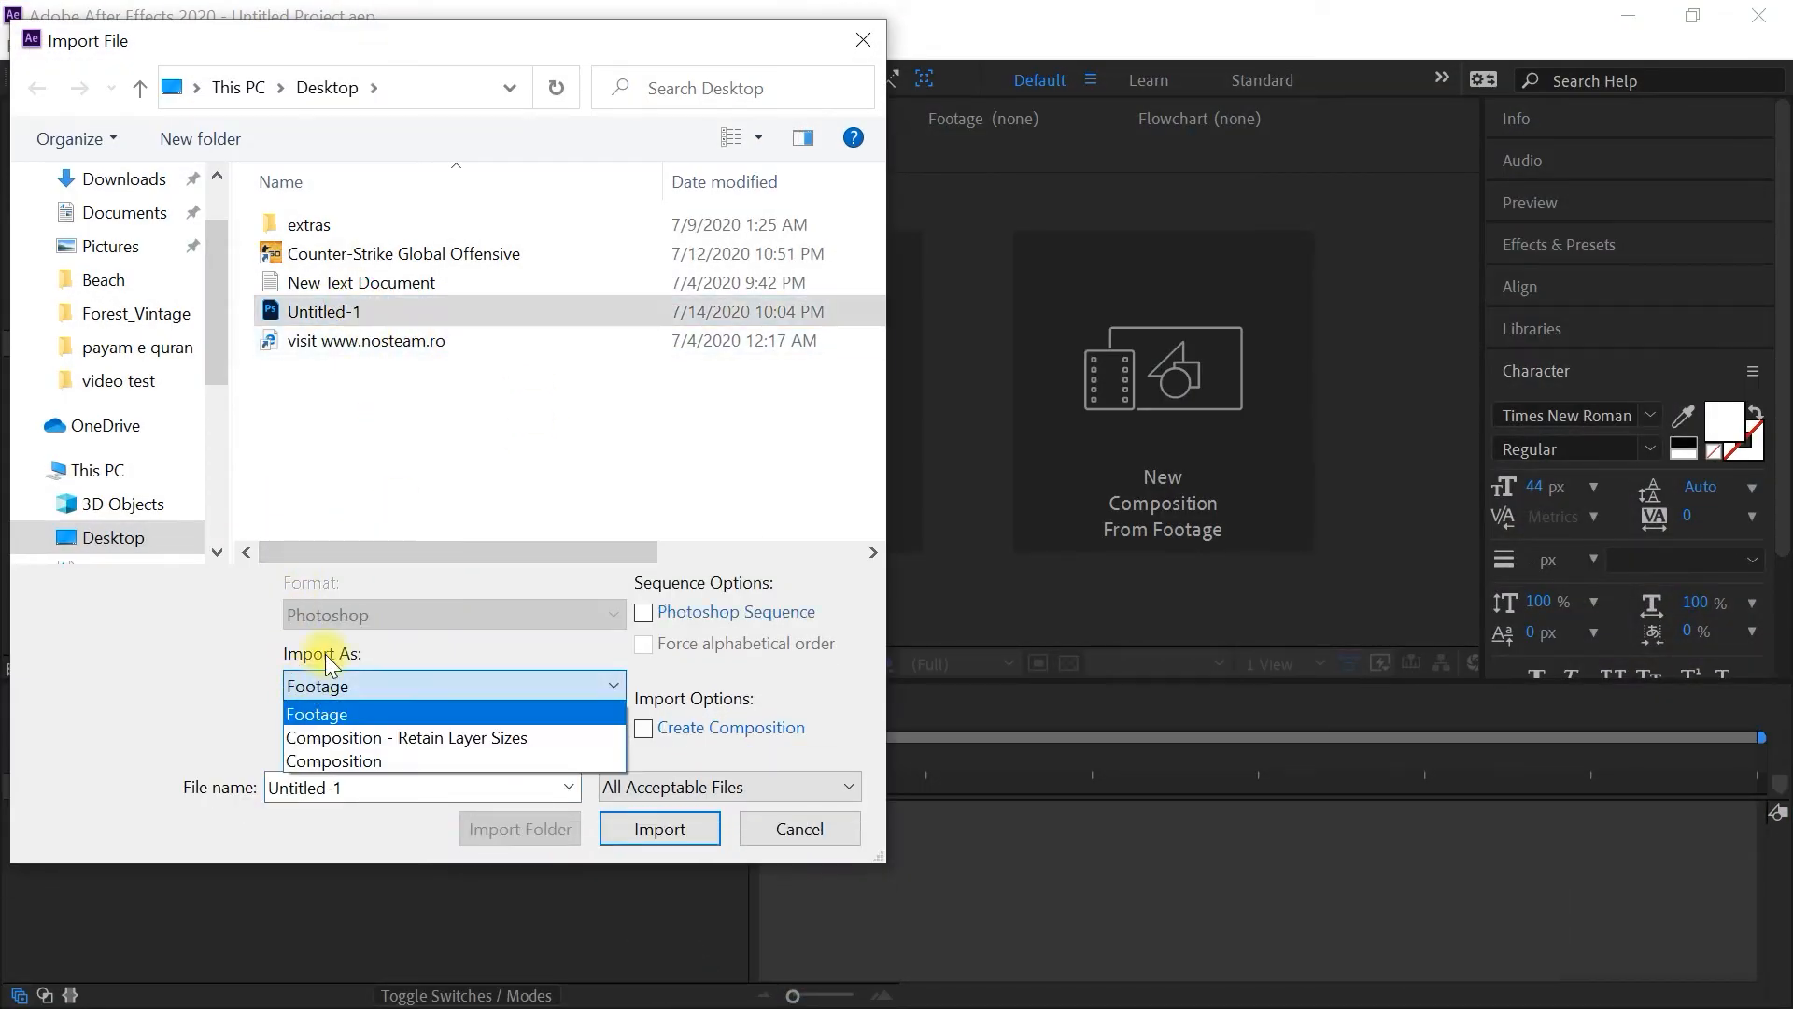
pyautogui.click(327, 738)
pyautogui.click(641, 834)
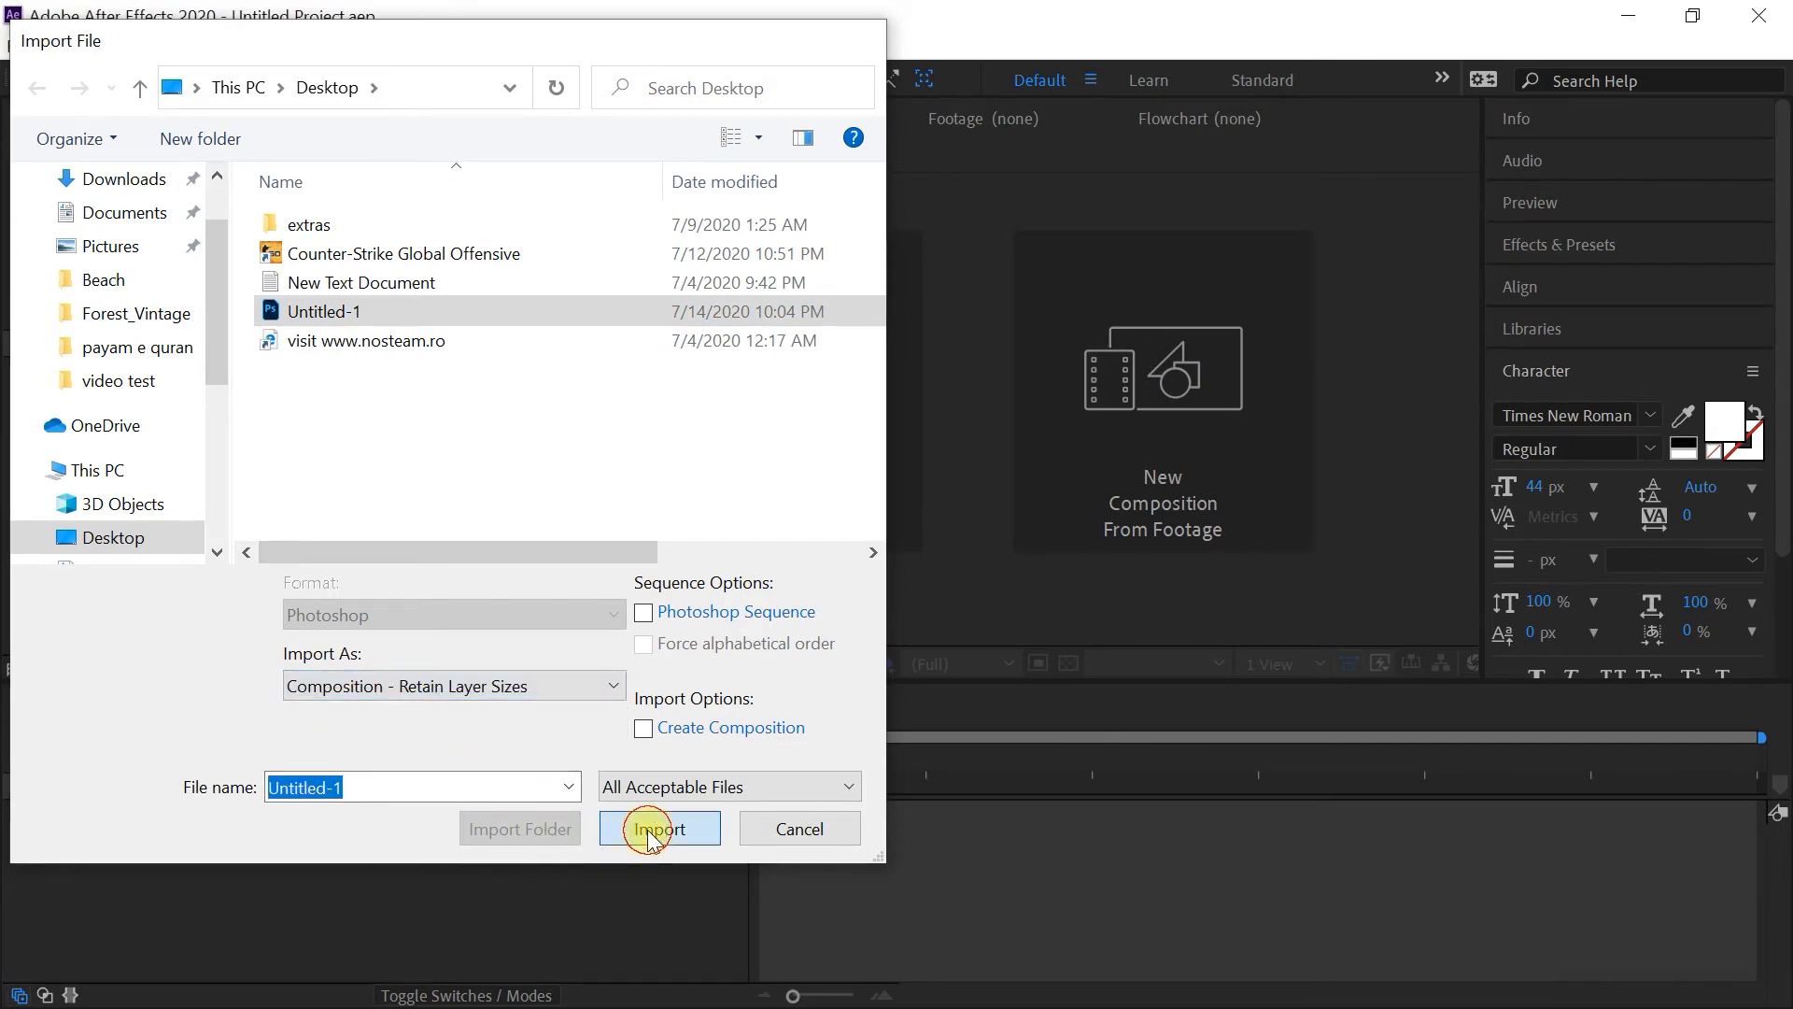
pyautogui.click(938, 683)
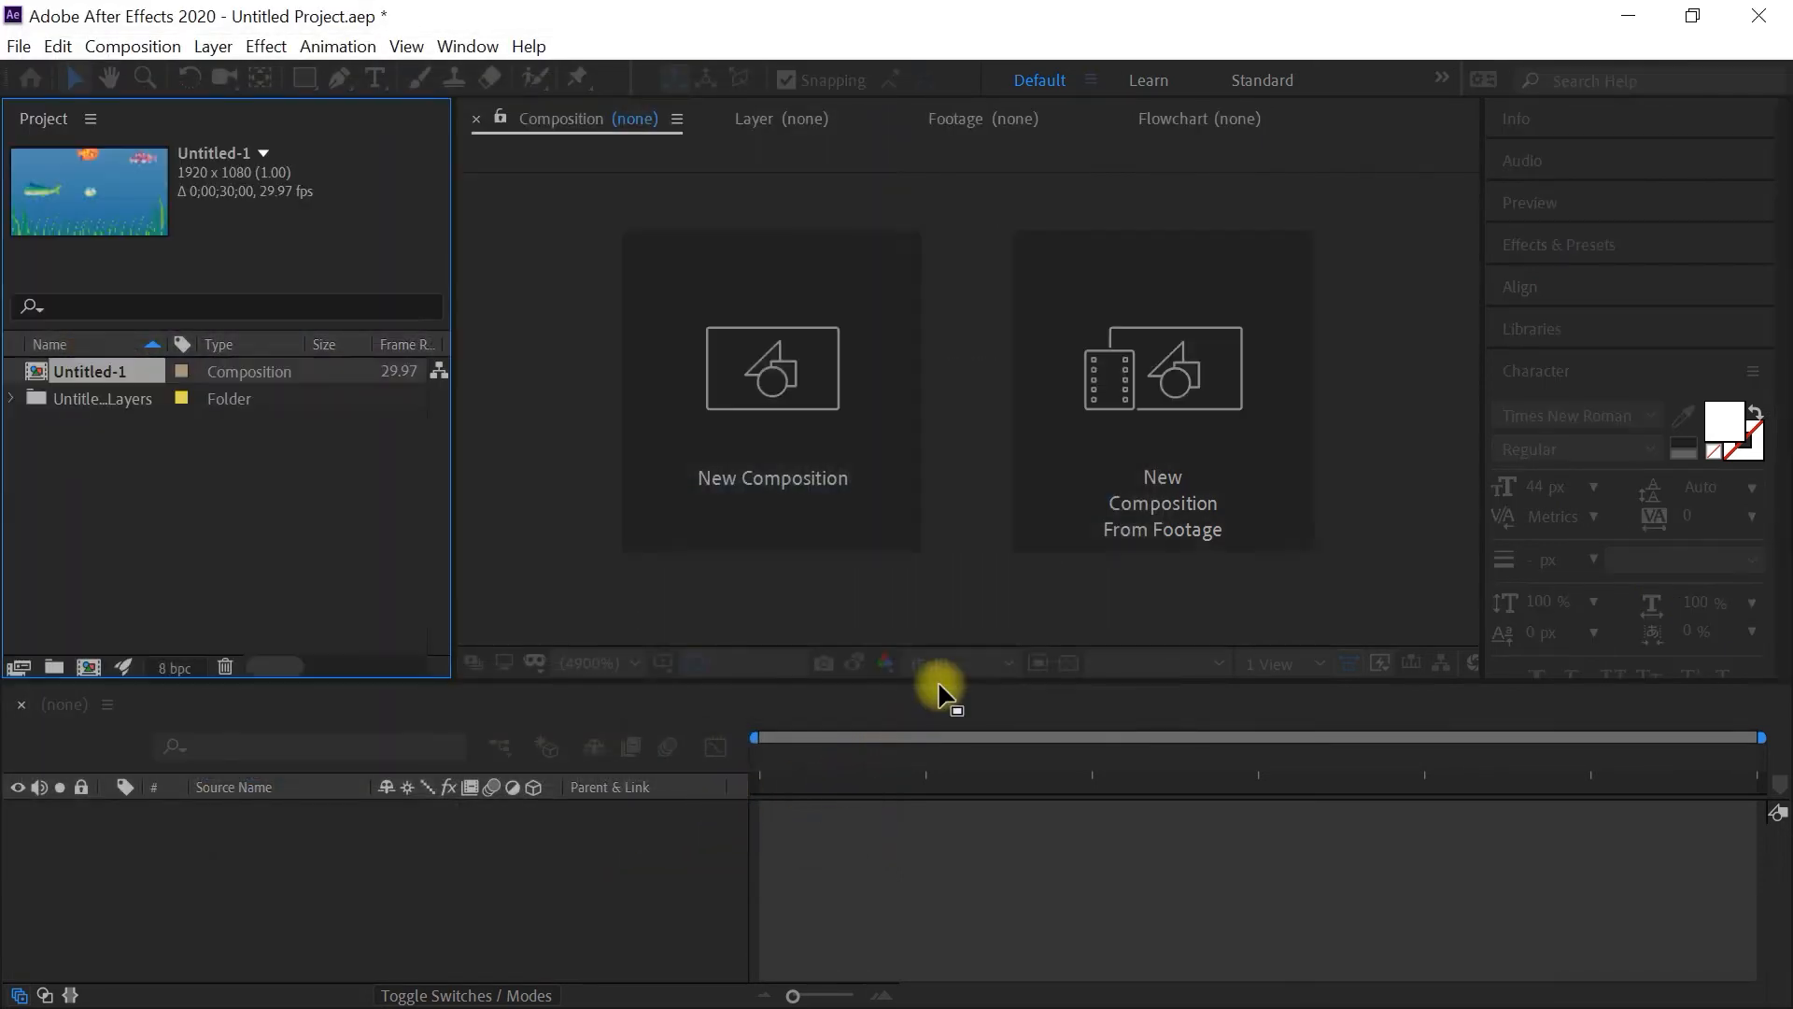
# Open the imported Untitled-1 composition and hide its guides
pyautogui.click(317, 448)
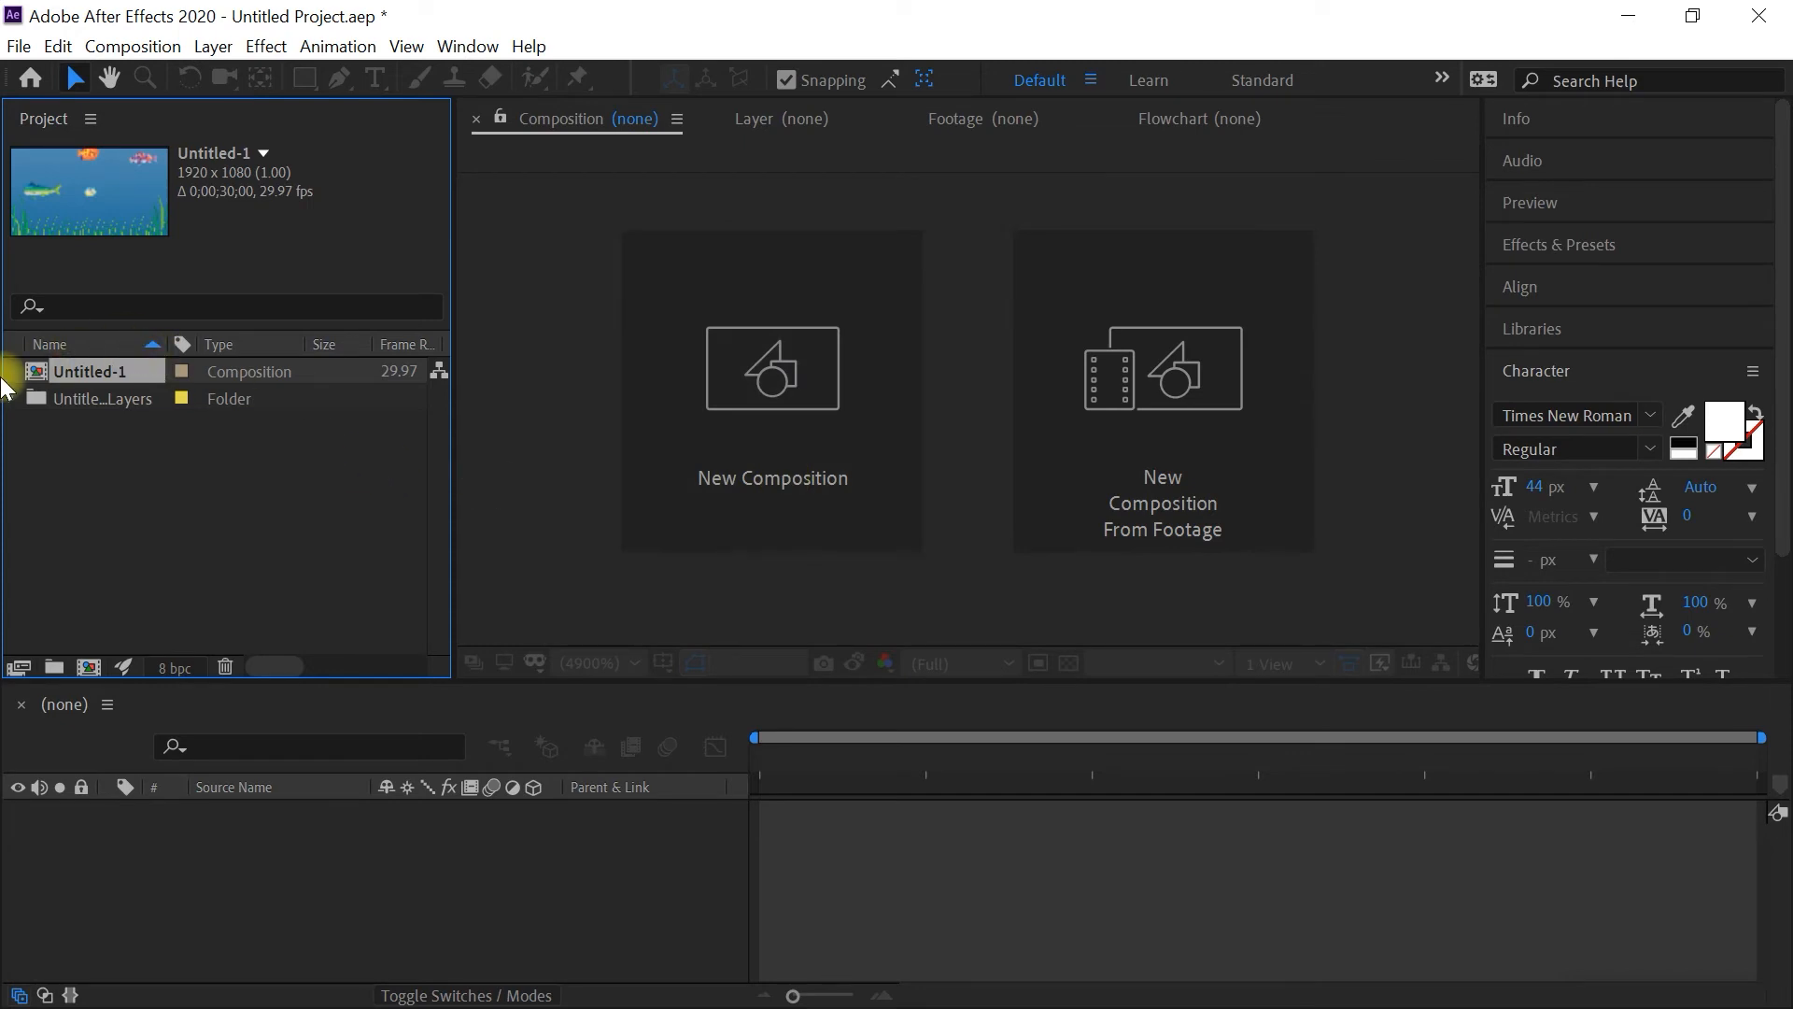
pyautogui.doubleClick(36, 371)
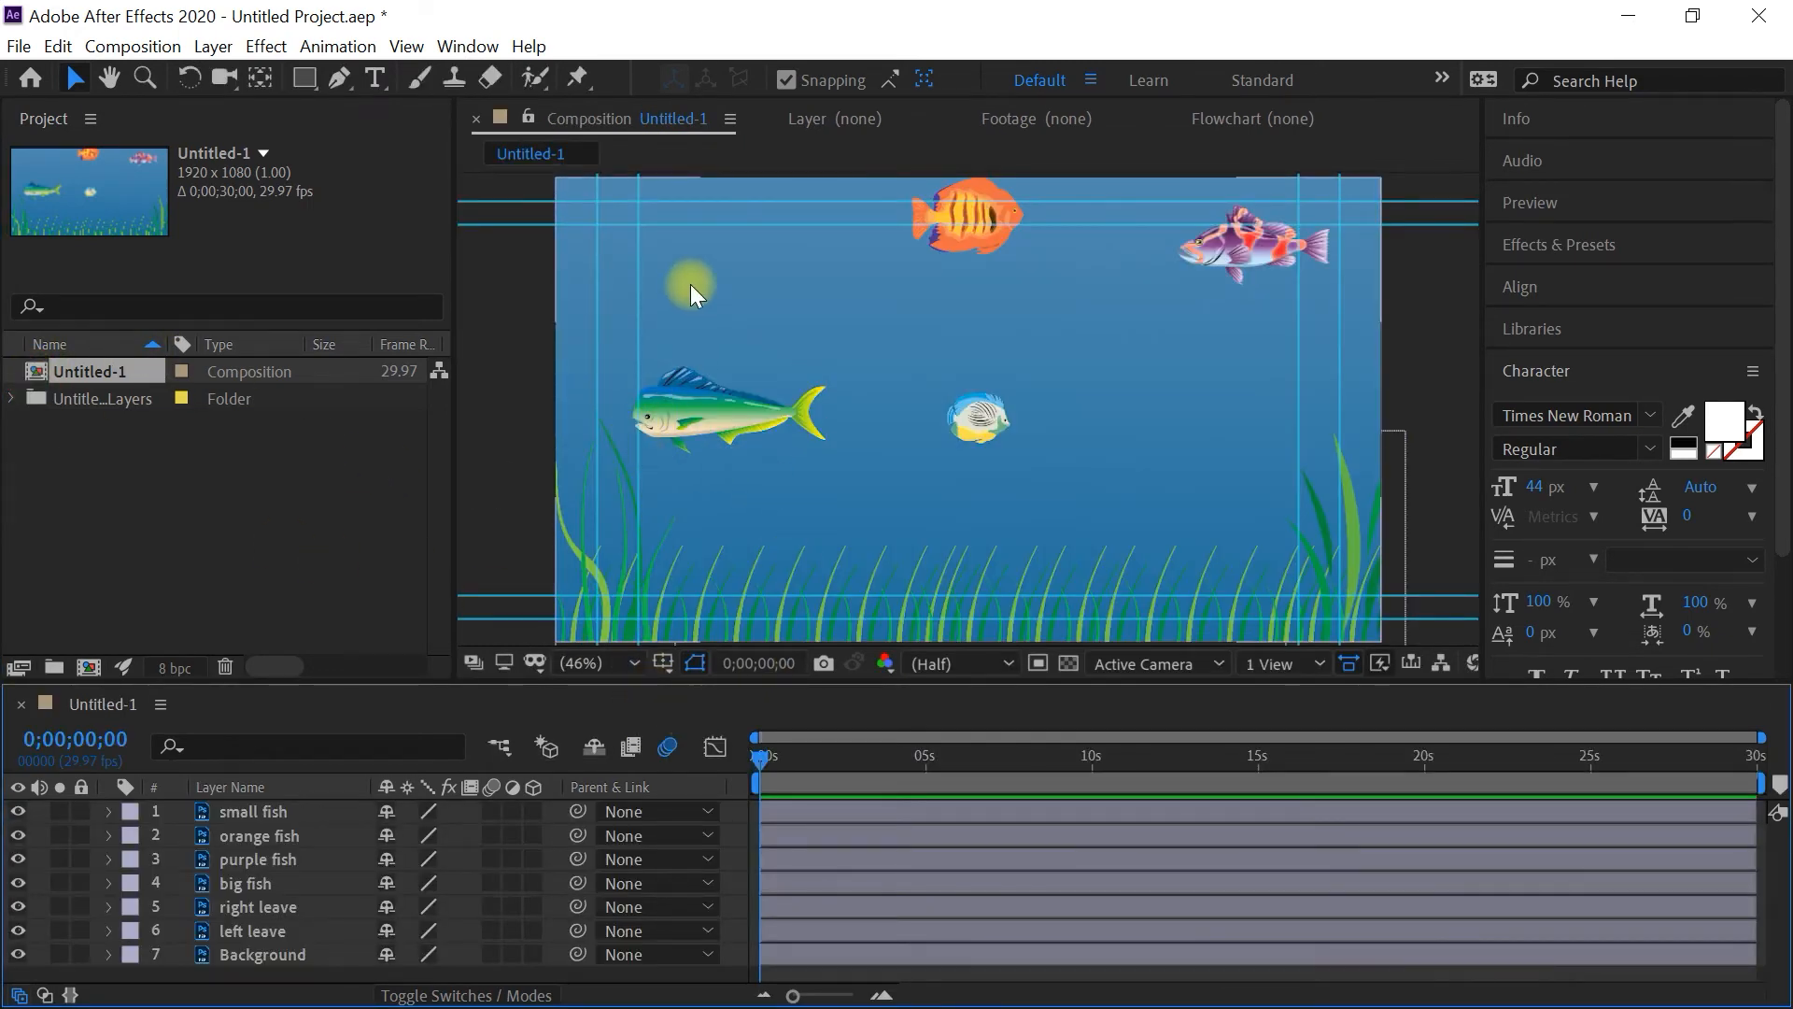
pyautogui.hotkey('ctrl', ';')
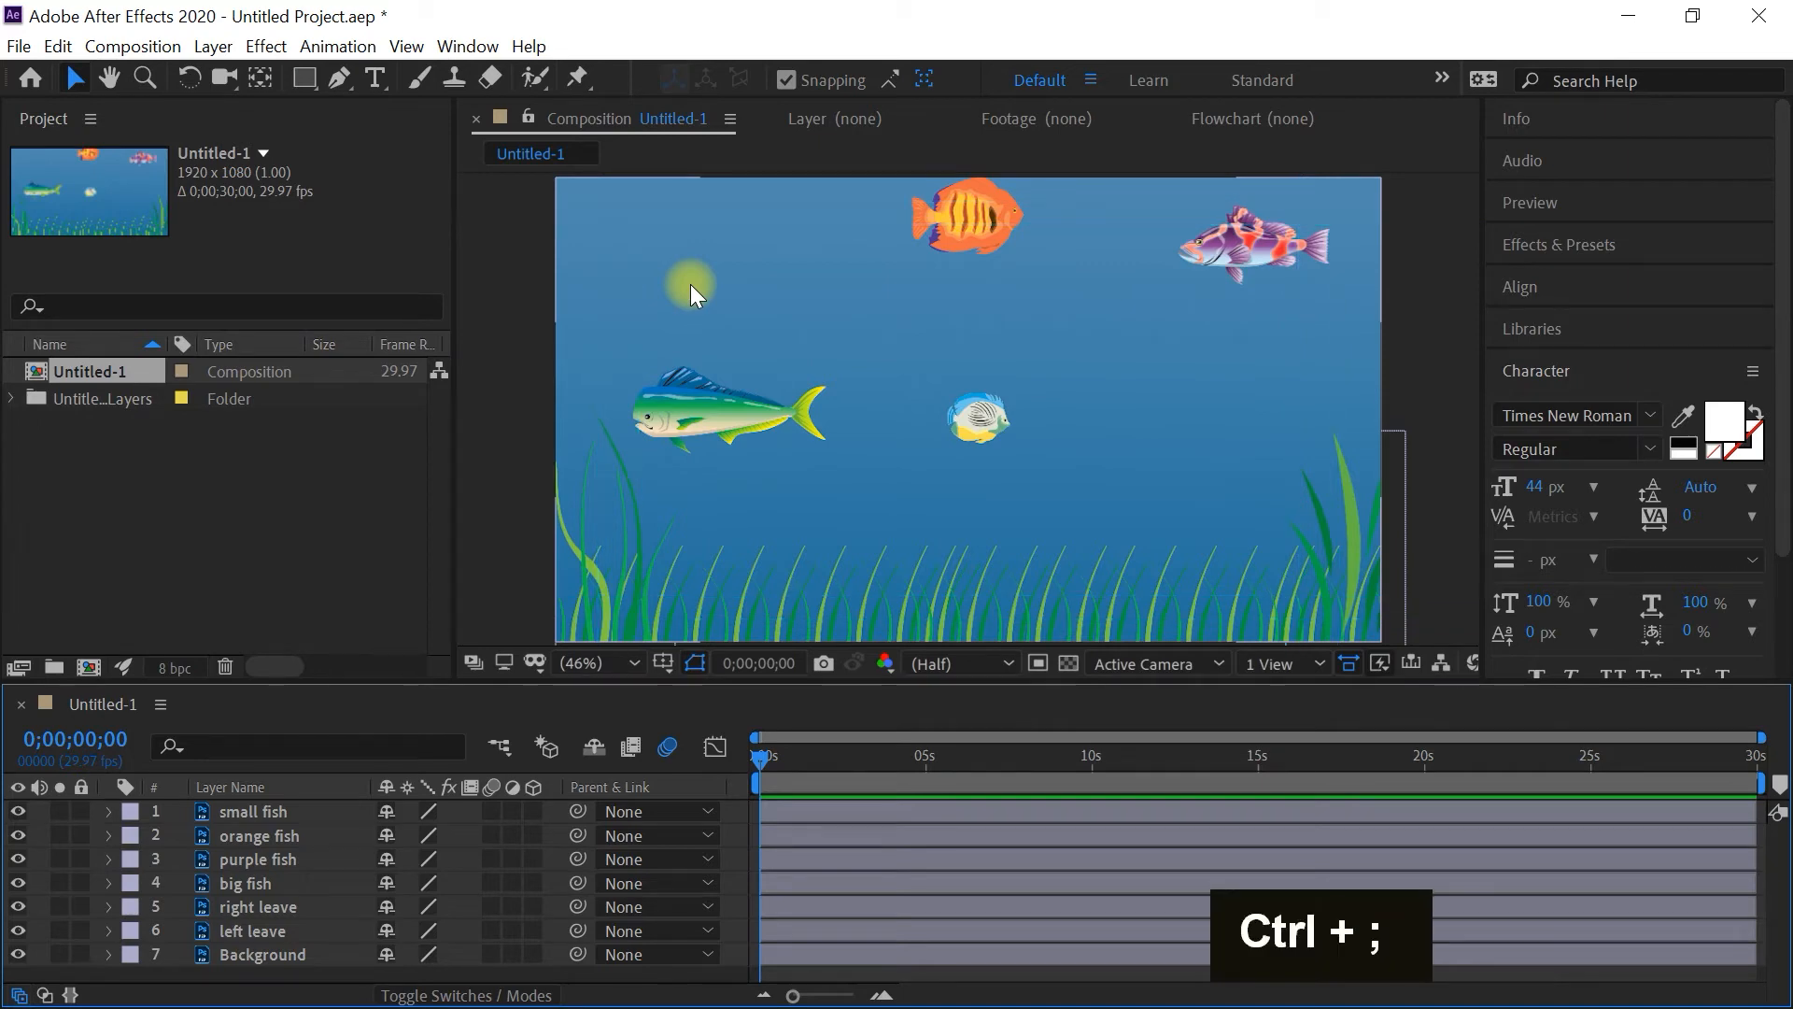
pyautogui.scroll(2, 681, 689)
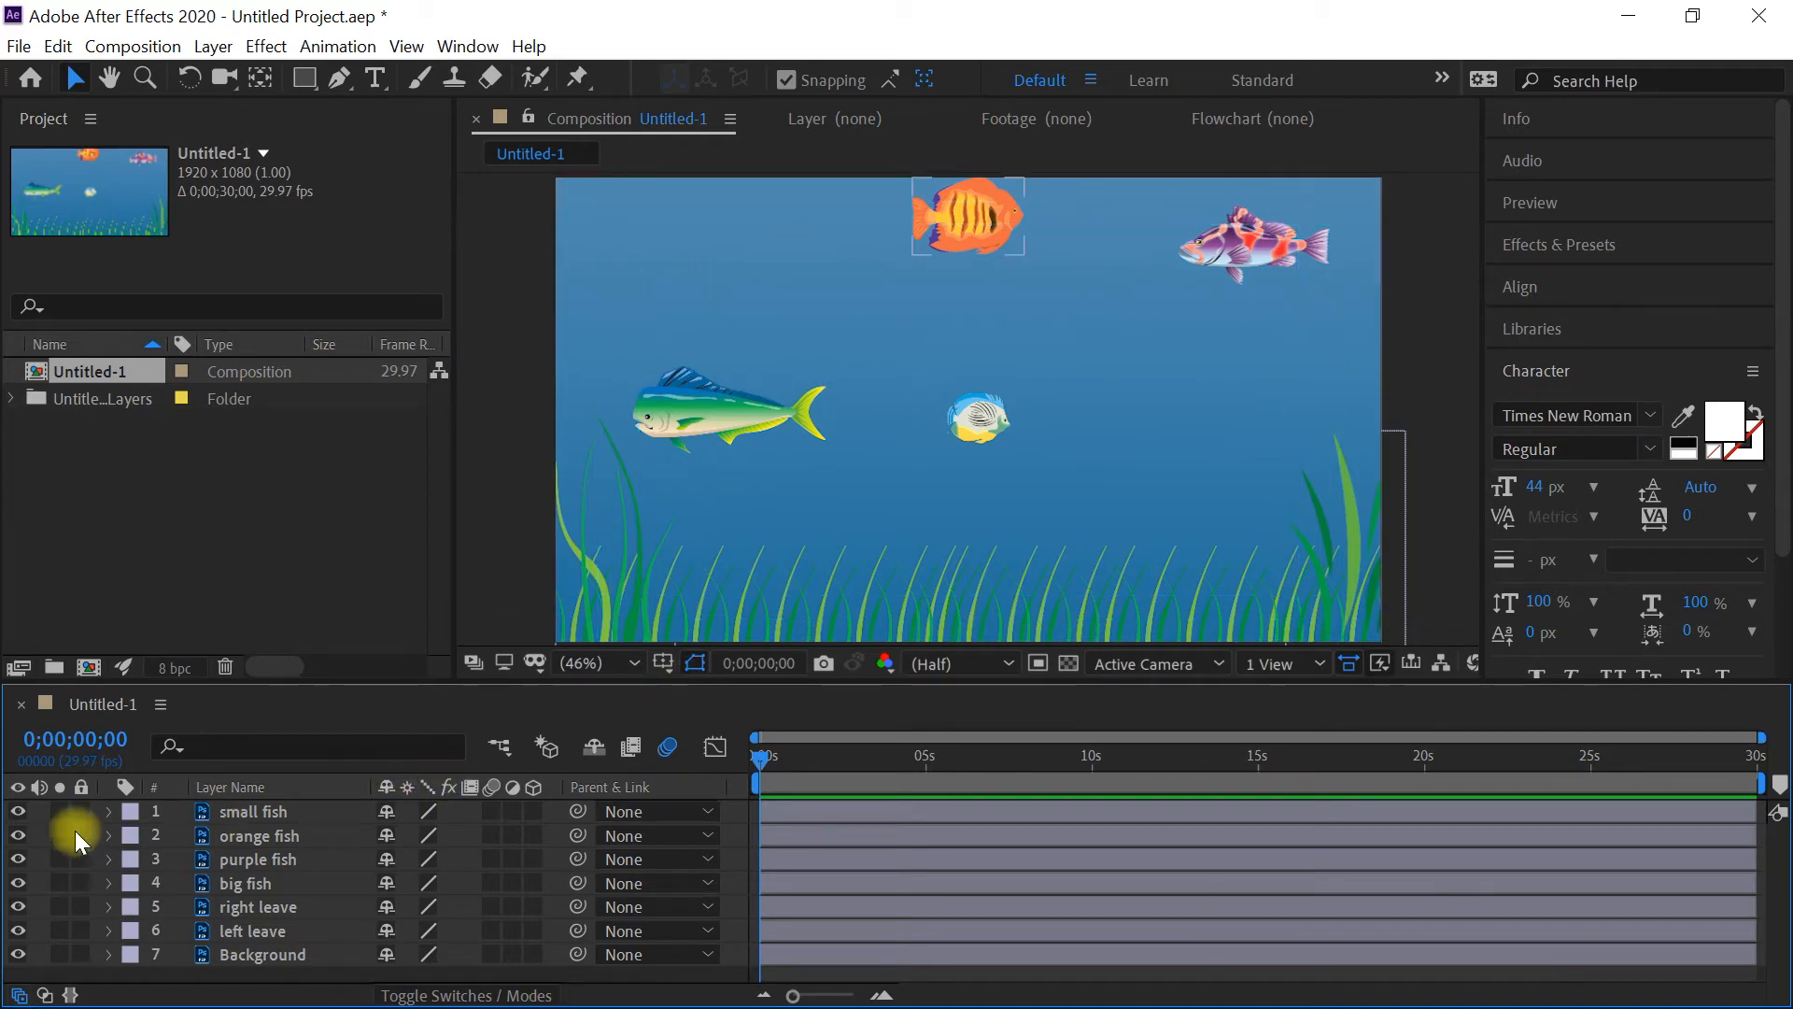
# Lock the Background, left leave and right leave layers
pyautogui.click(81, 954)
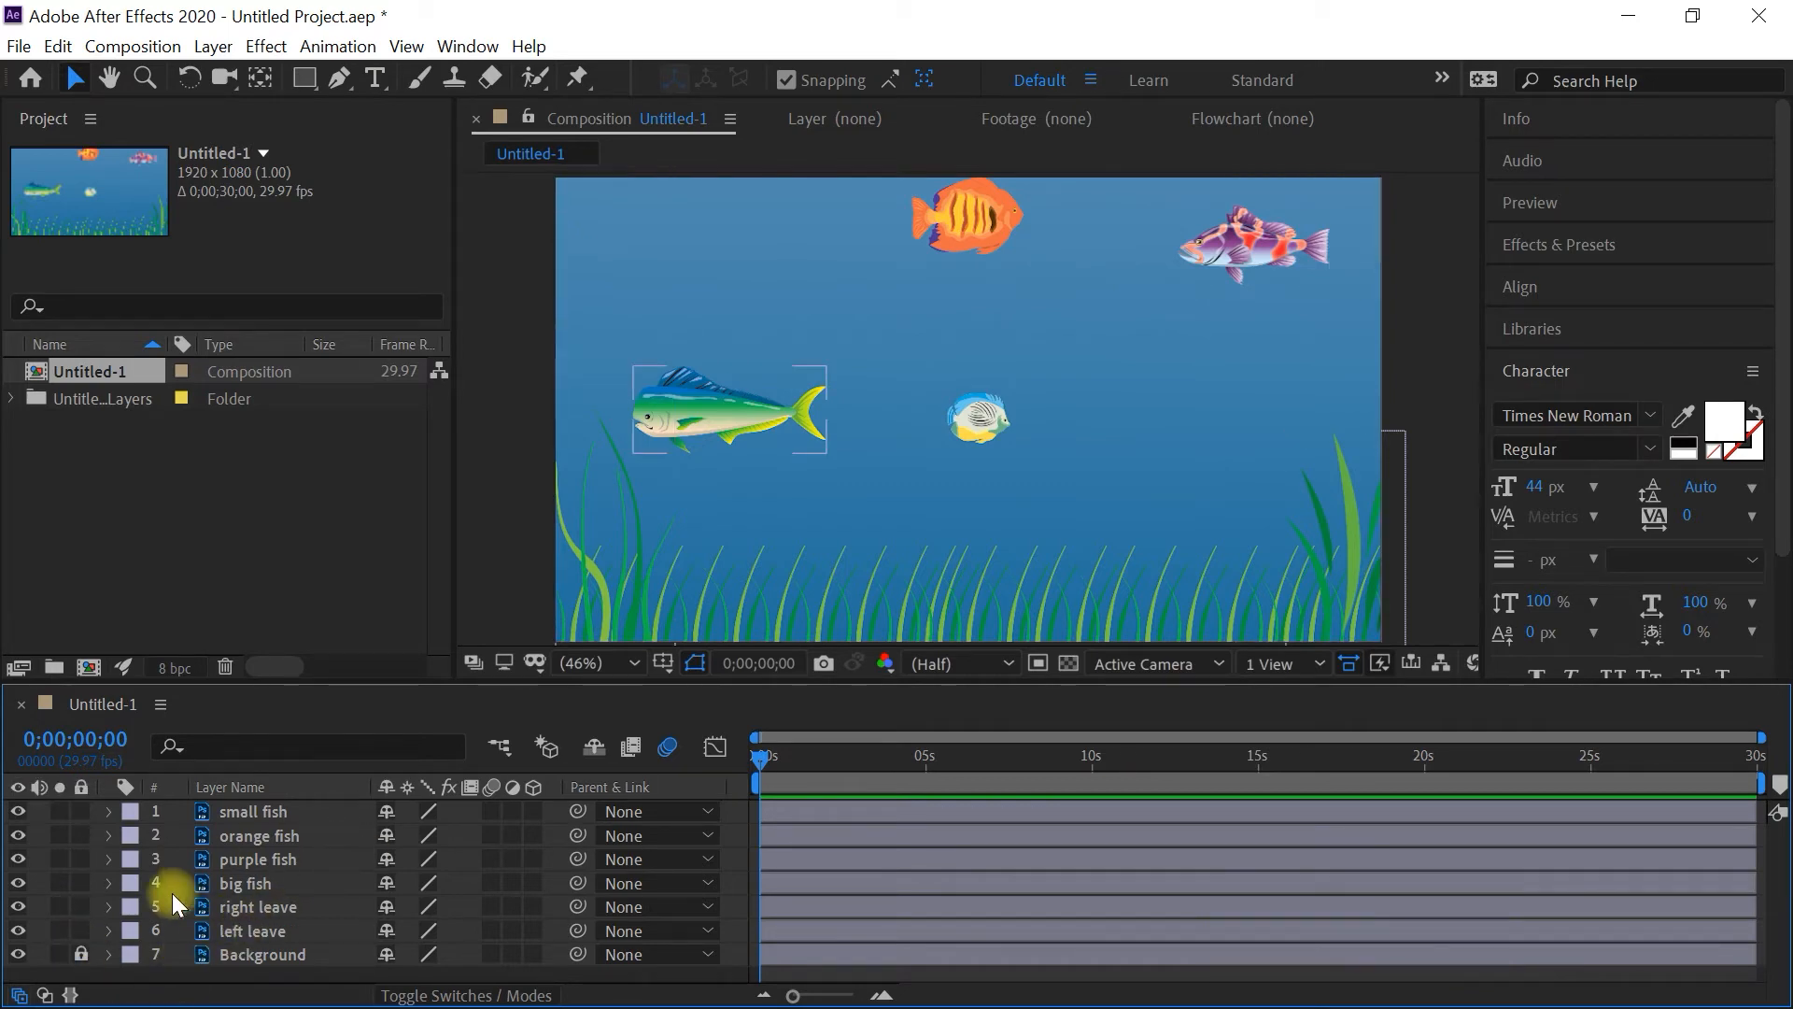
pyautogui.click(81, 931)
pyautogui.click(81, 906)
pyautogui.scroll(2, 140, 837)
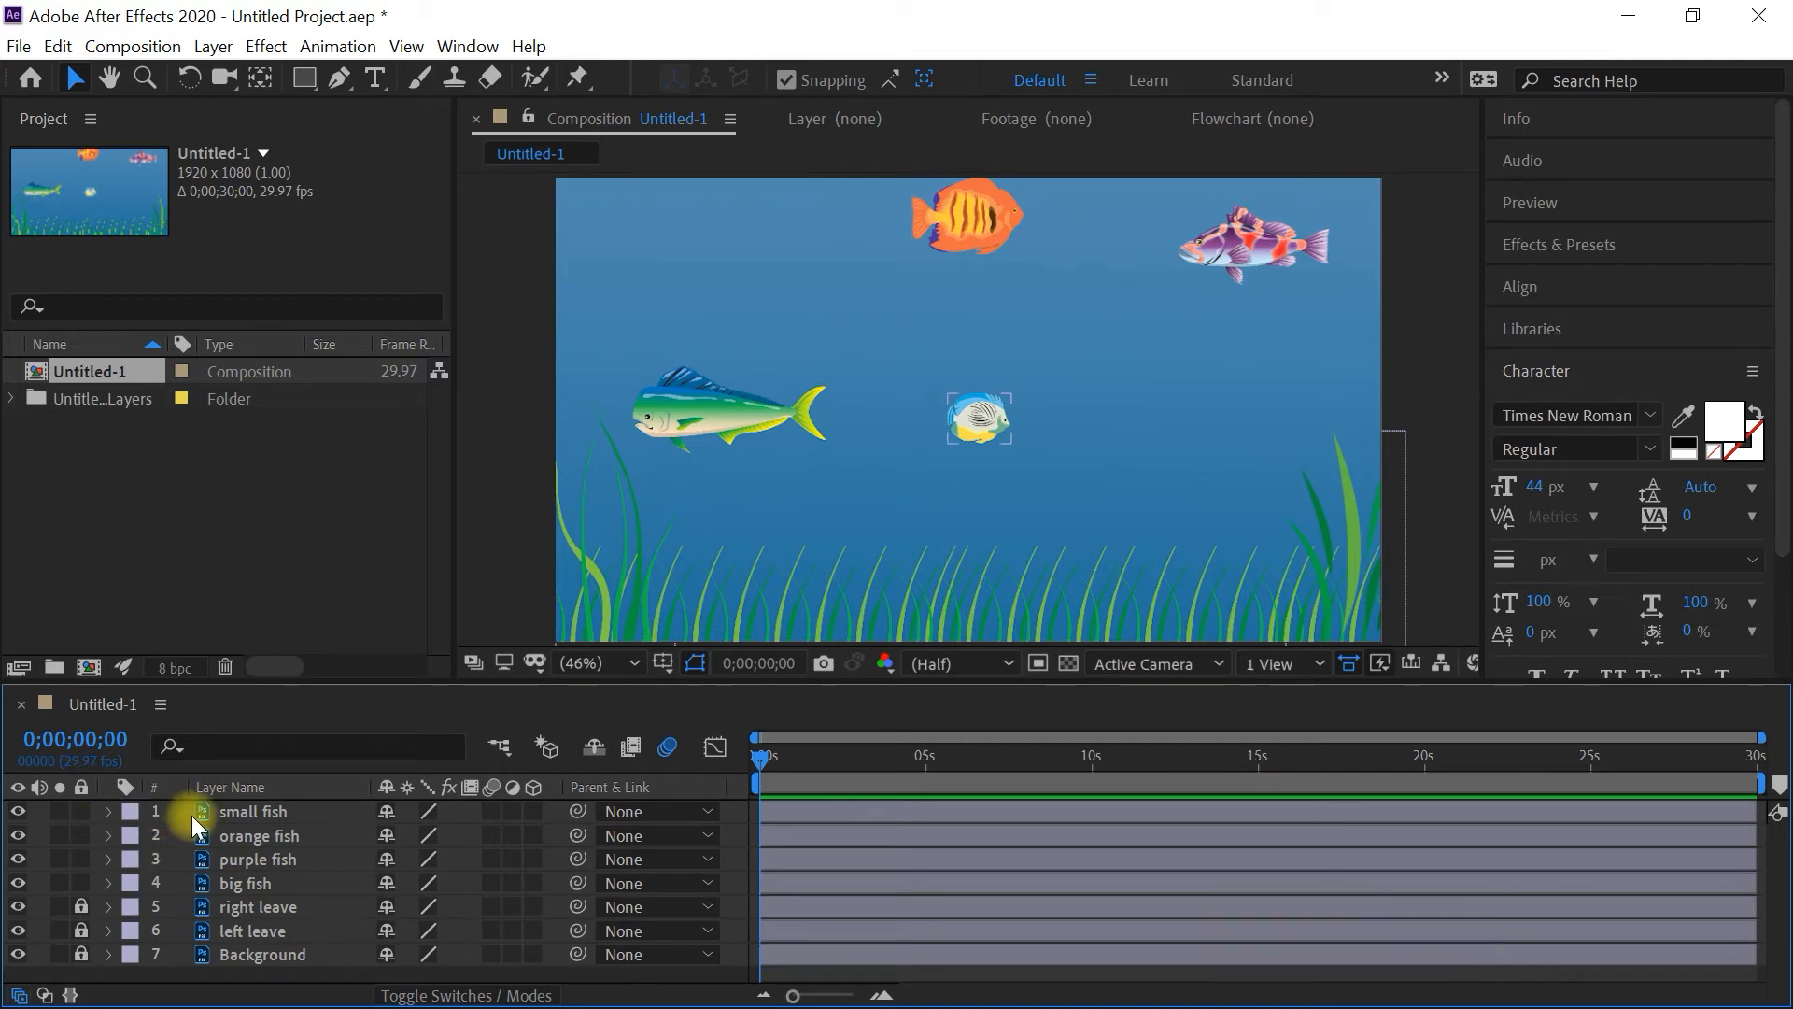
# Place the small fish outside the canvas's left edge at about -142, 760 and set a Position keyframe at 0;00;00;00
pyautogui.click(108, 811)
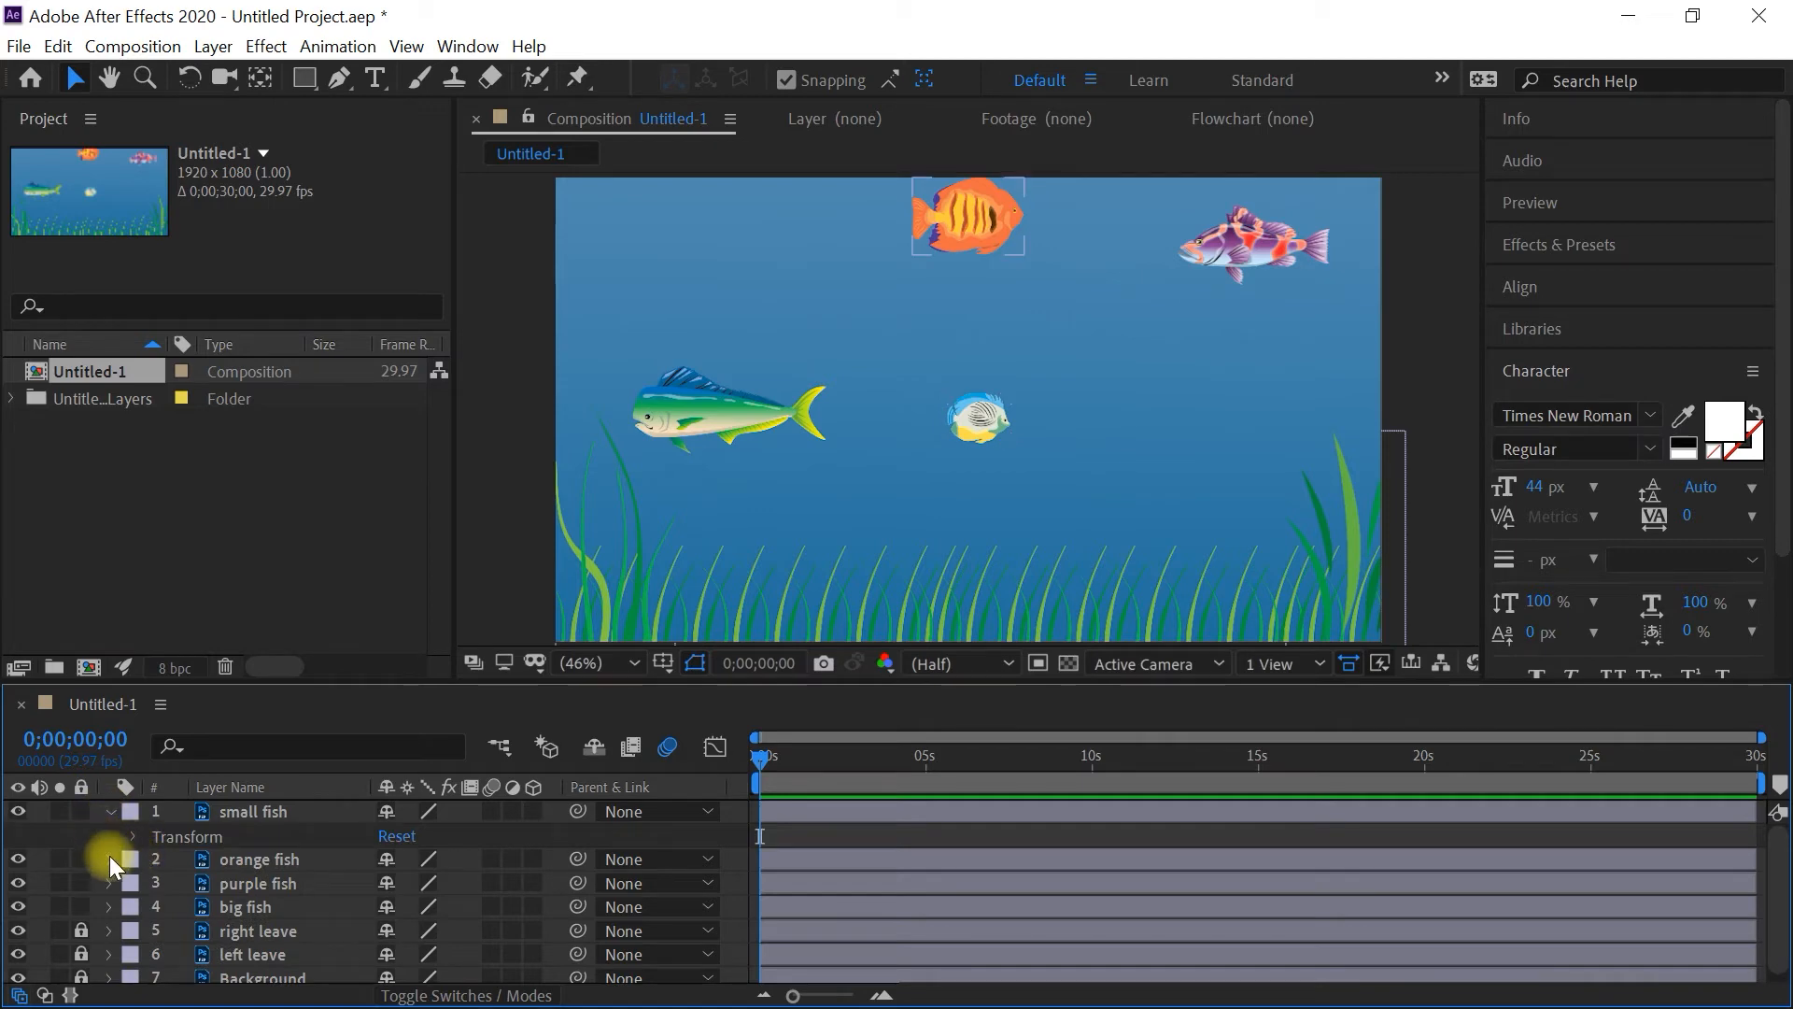
pyautogui.click(129, 838)
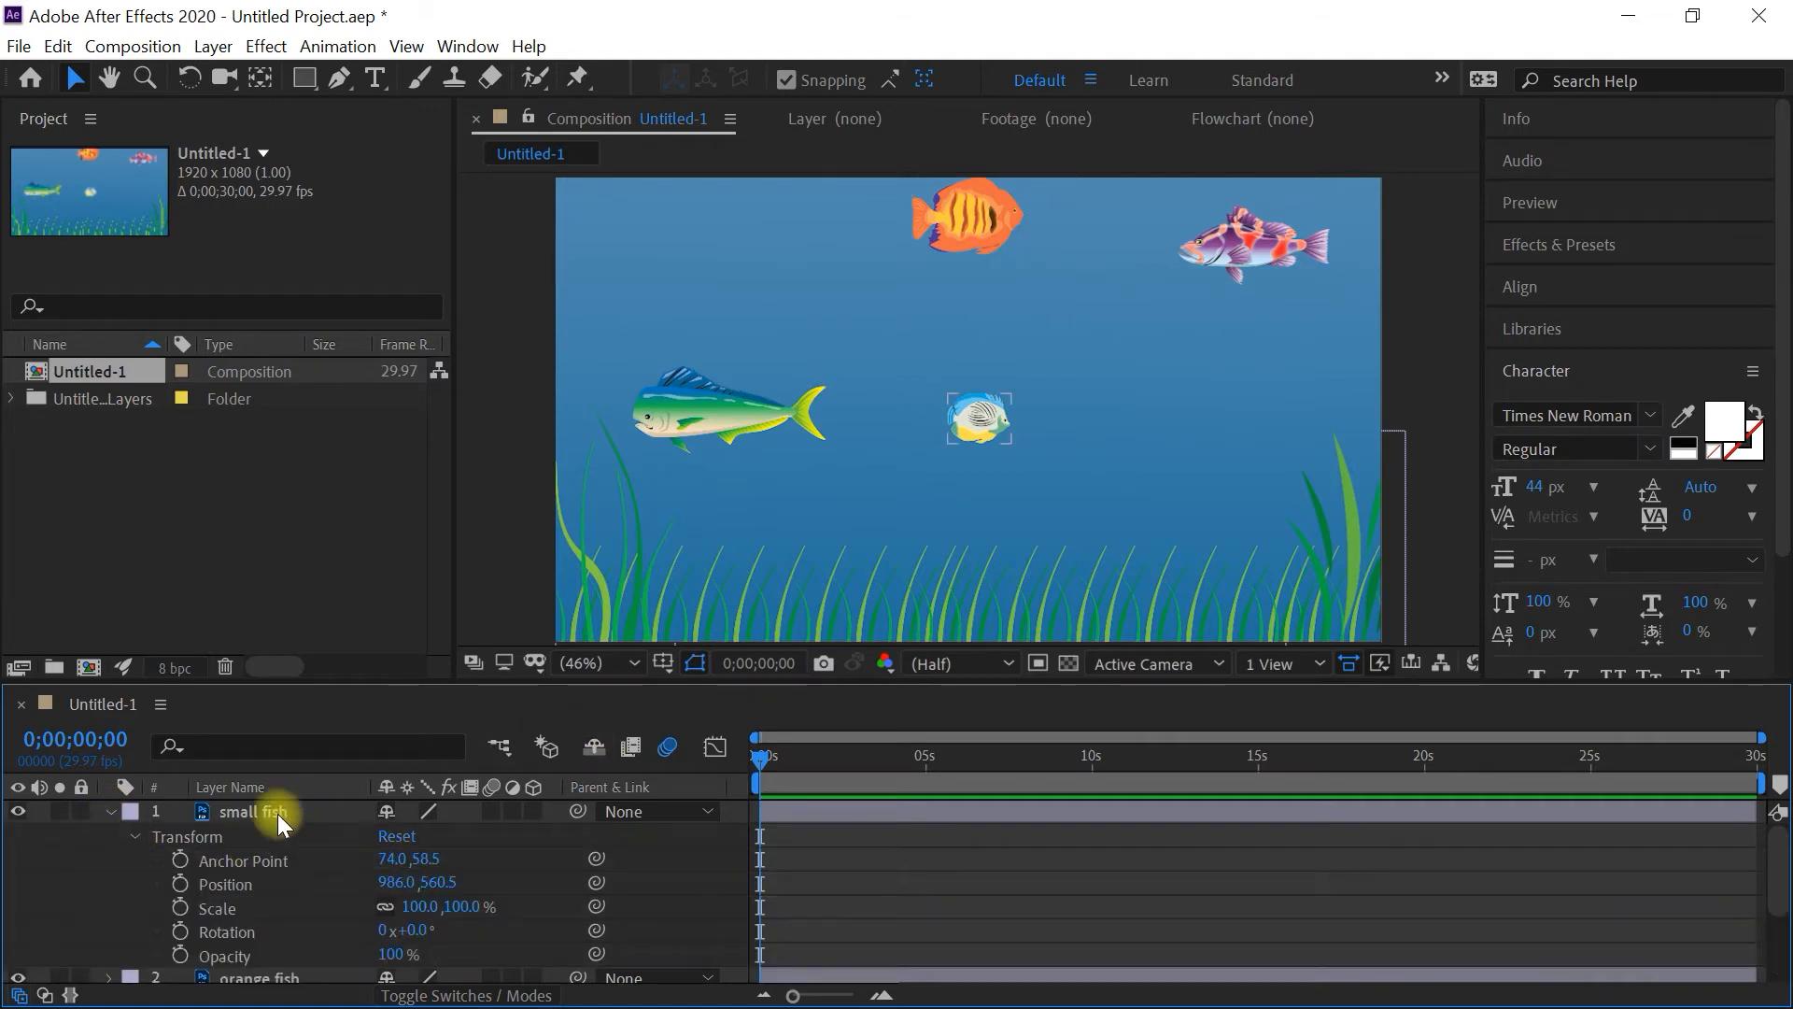
pyautogui.moveTo(974, 428); pyautogui.dragTo(492, 509)
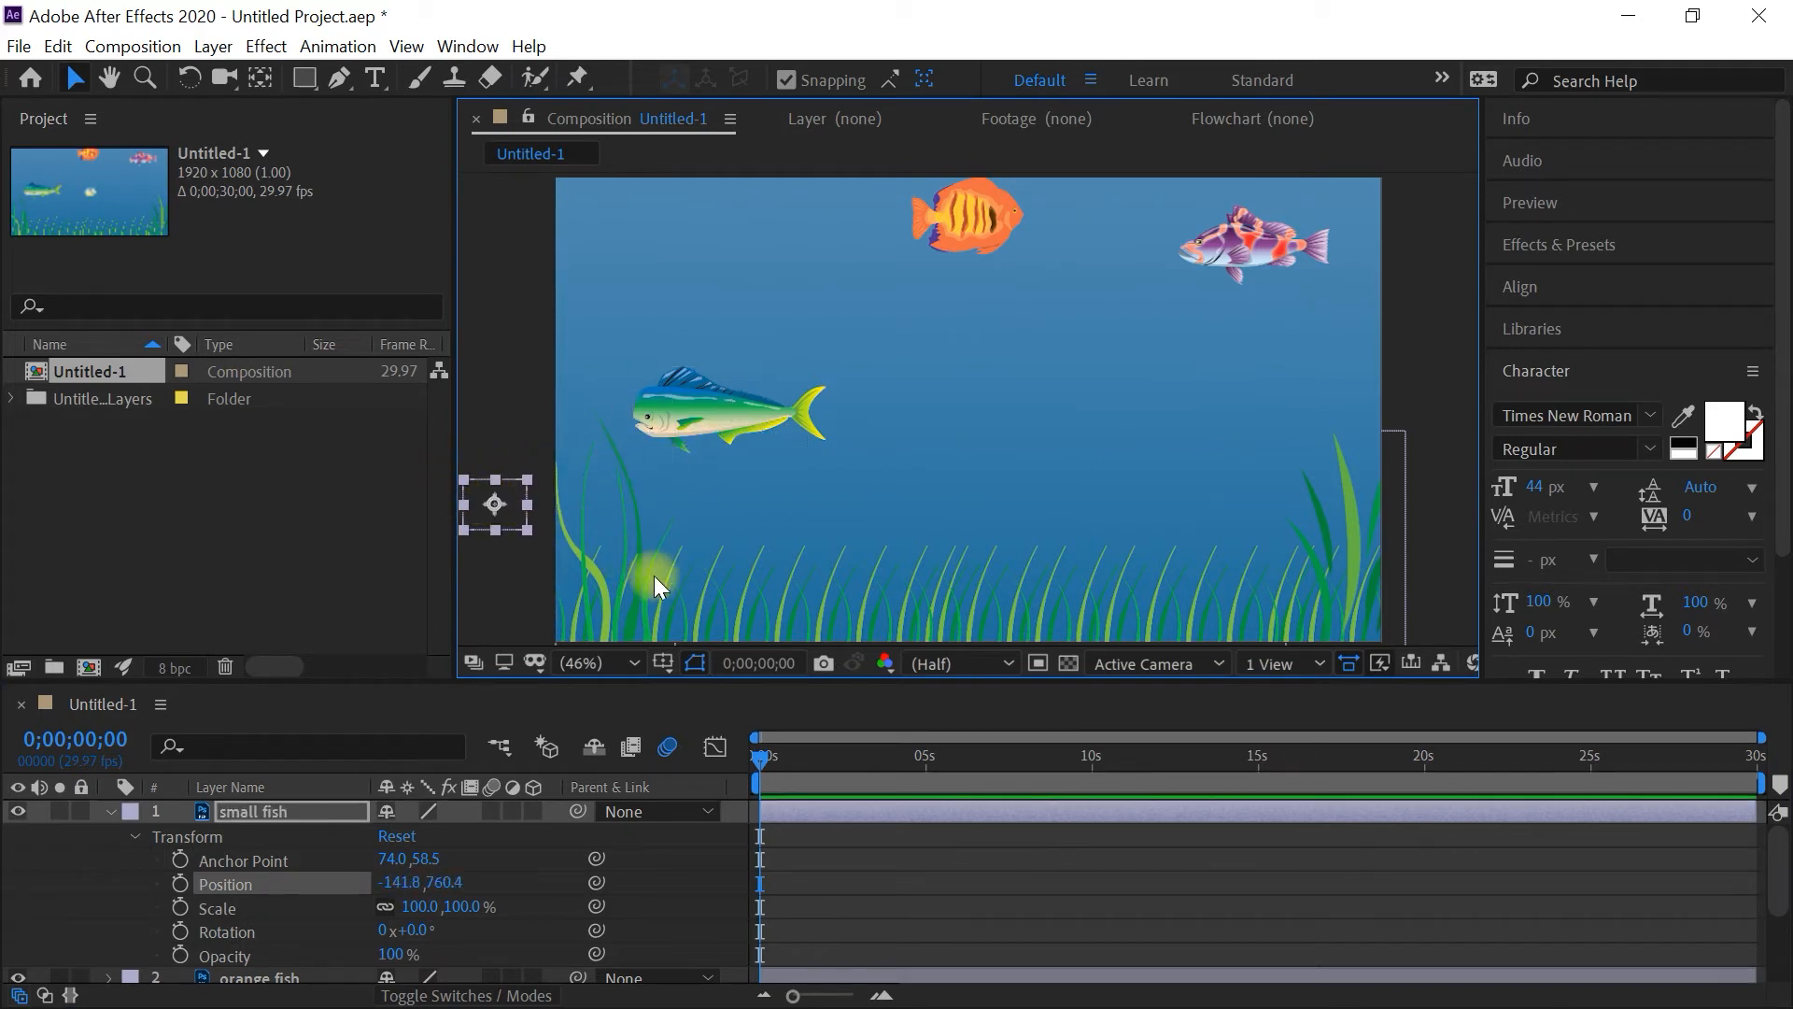
pyautogui.click(180, 884)
# At 0;00;01;09, move the small fish past the canvas's right edge to about 2070, 758 and preview its swim from the start
pyautogui.moveTo(758, 758); pyautogui.dragTo(803, 759)
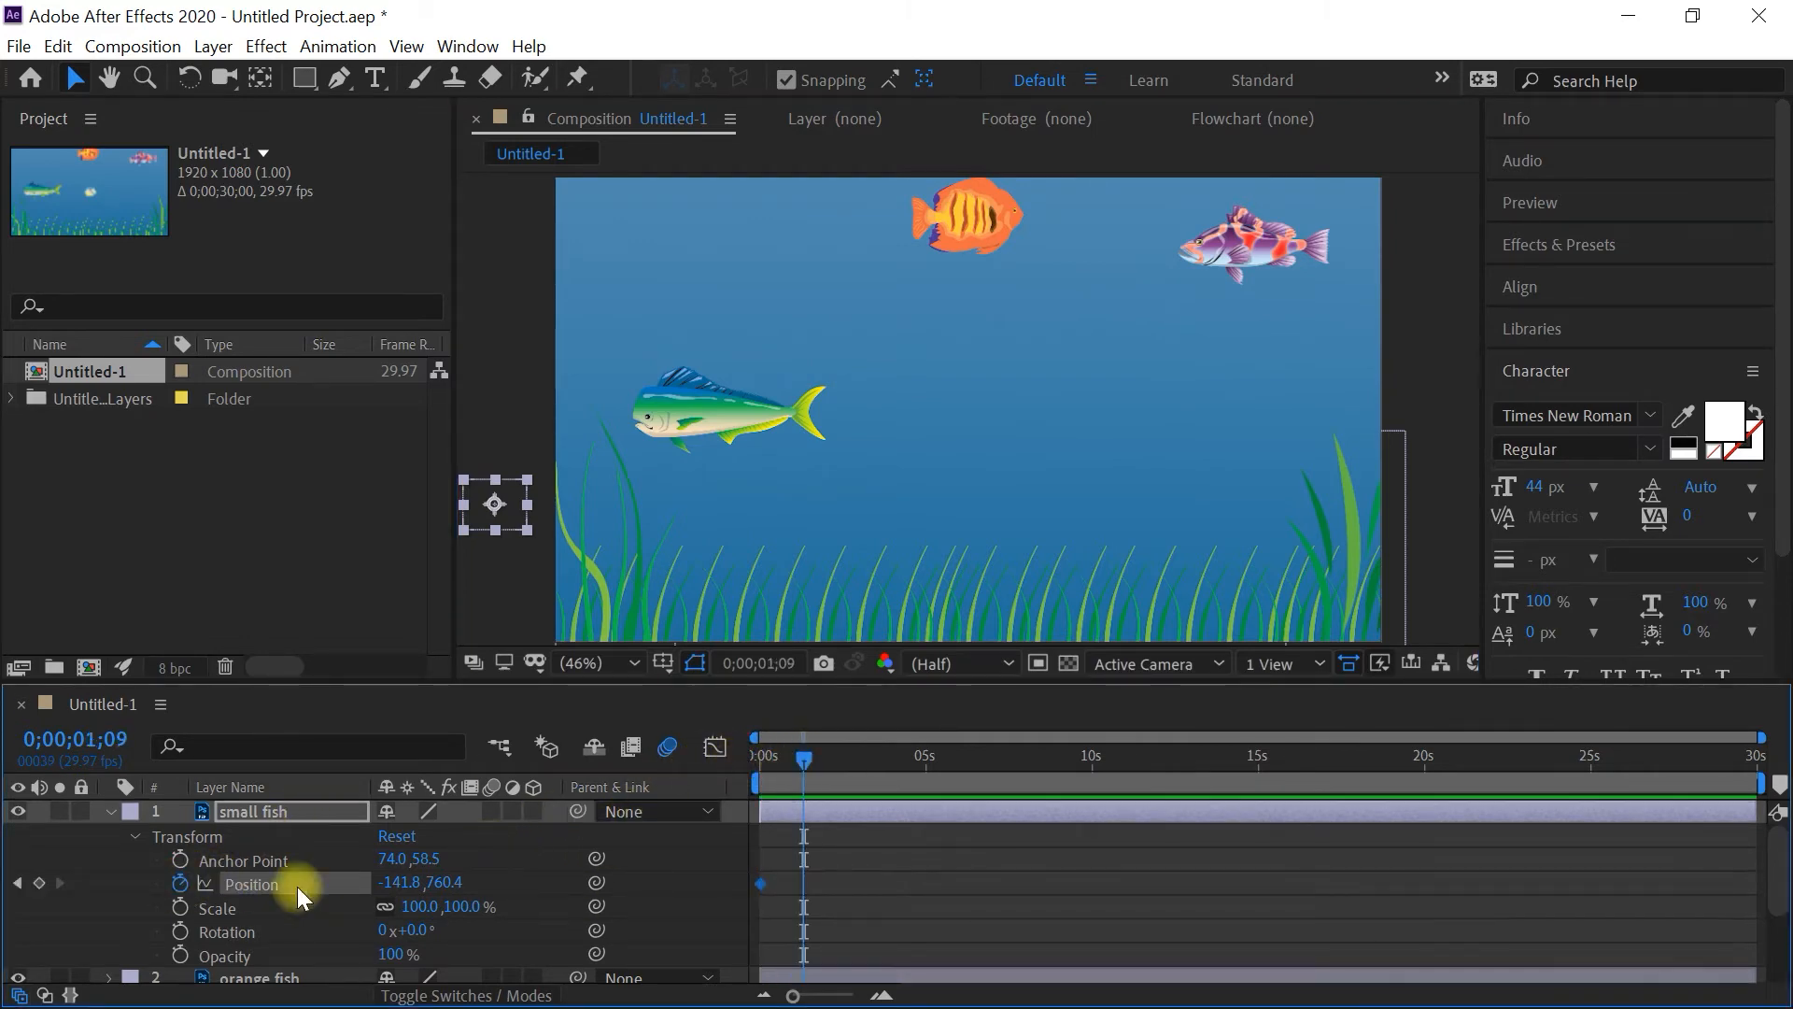
pyautogui.moveTo(489, 508); pyautogui.dragTo(1437, 500)
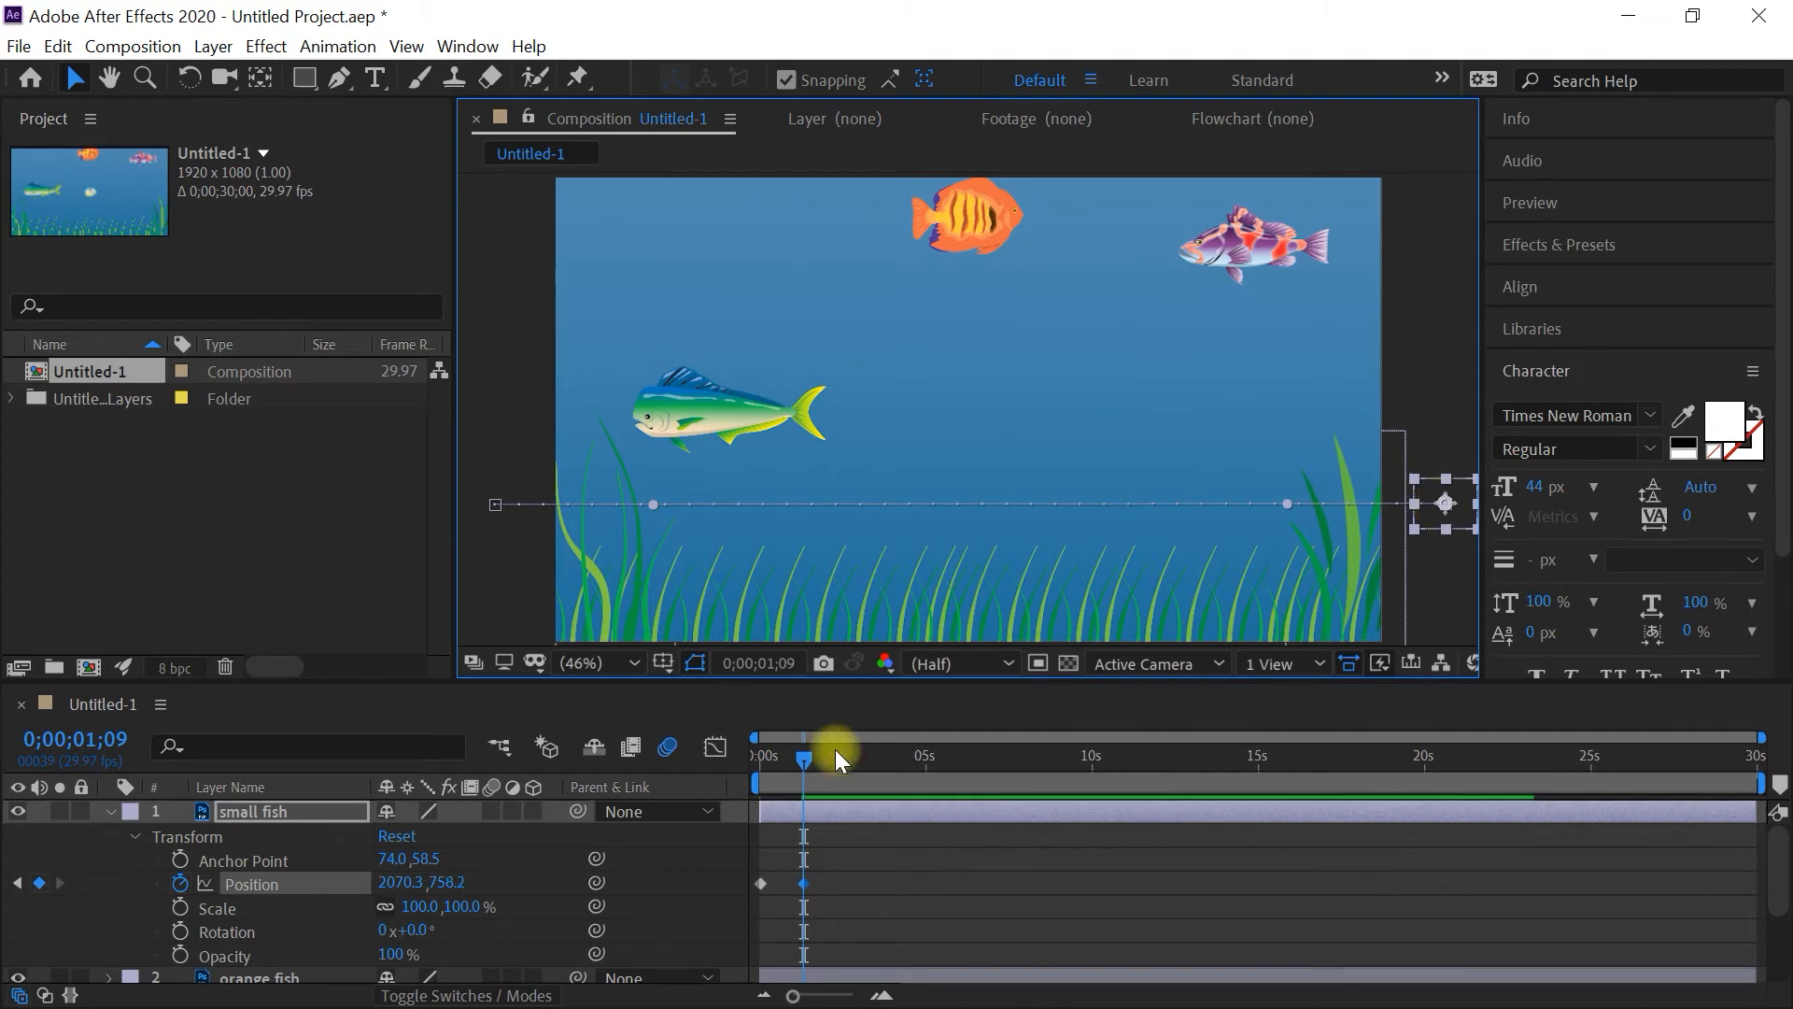
pyautogui.moveTo(800, 756); pyautogui.dragTo(682, 781)
pyautogui.press('space')
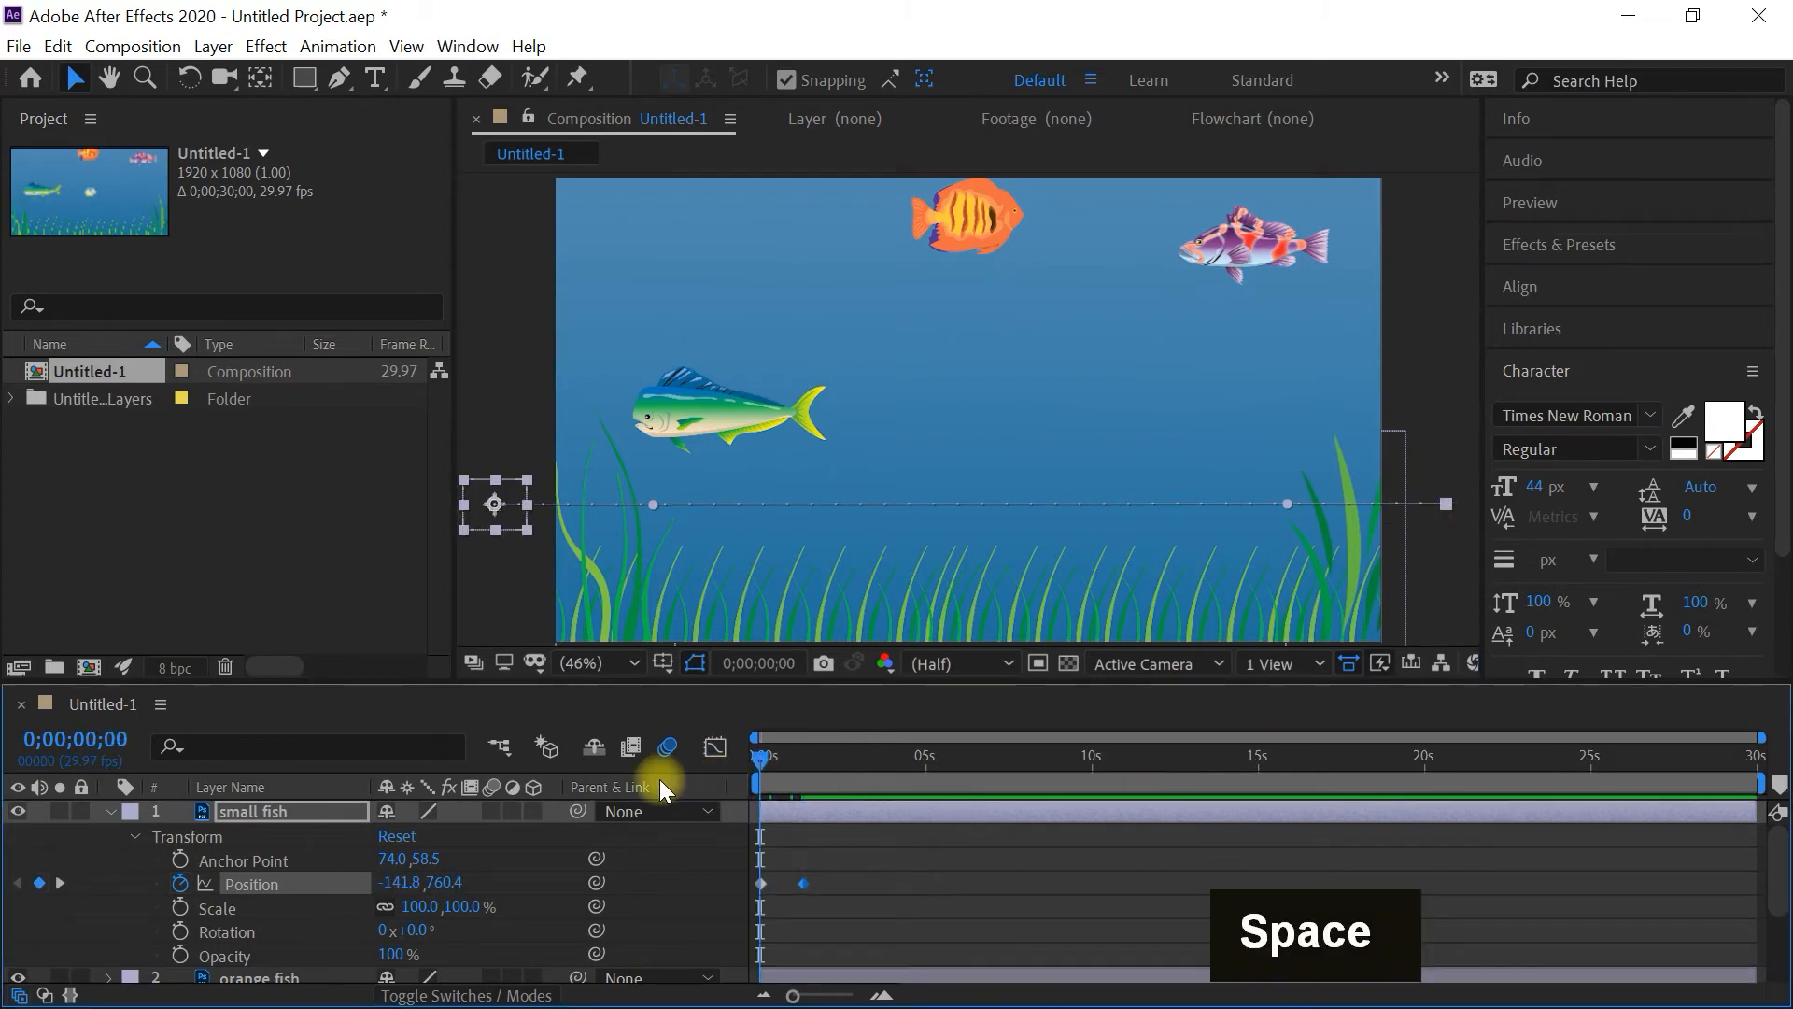
pyautogui.press('space')
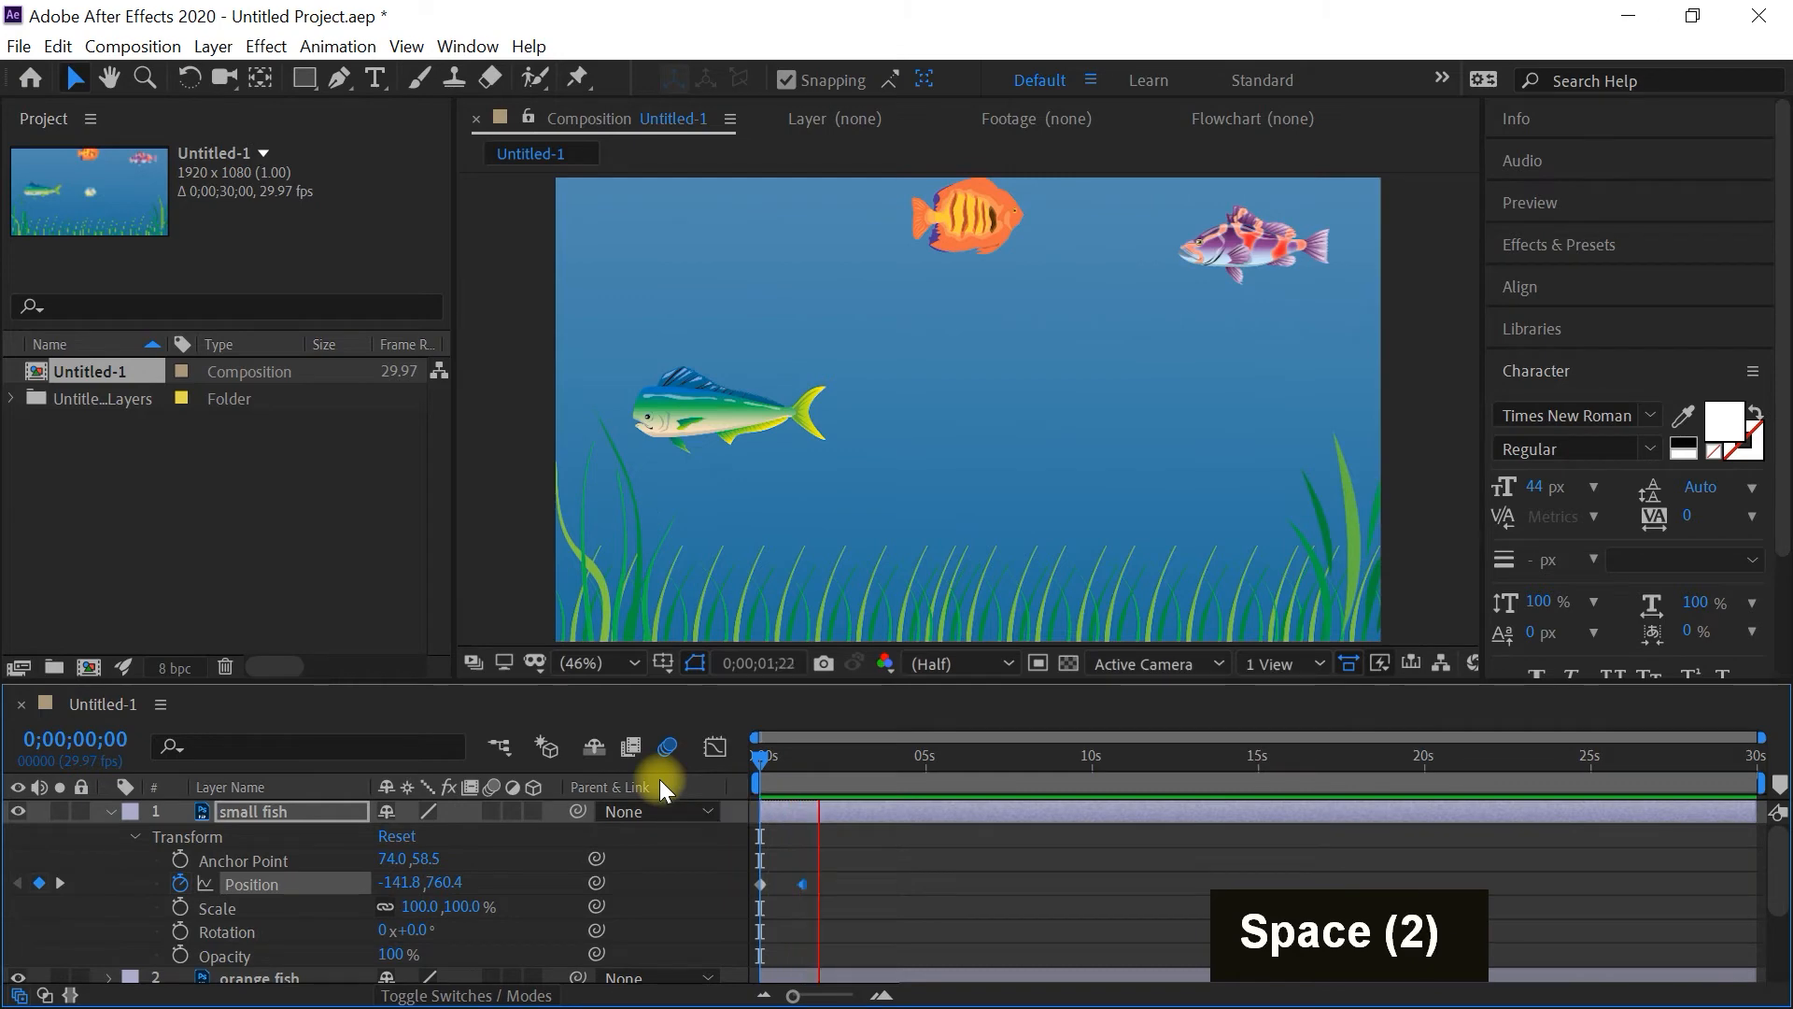
# Collapse the small fish layer's properties, enable its motion blur and lock the layer
pyautogui.click(106, 811)
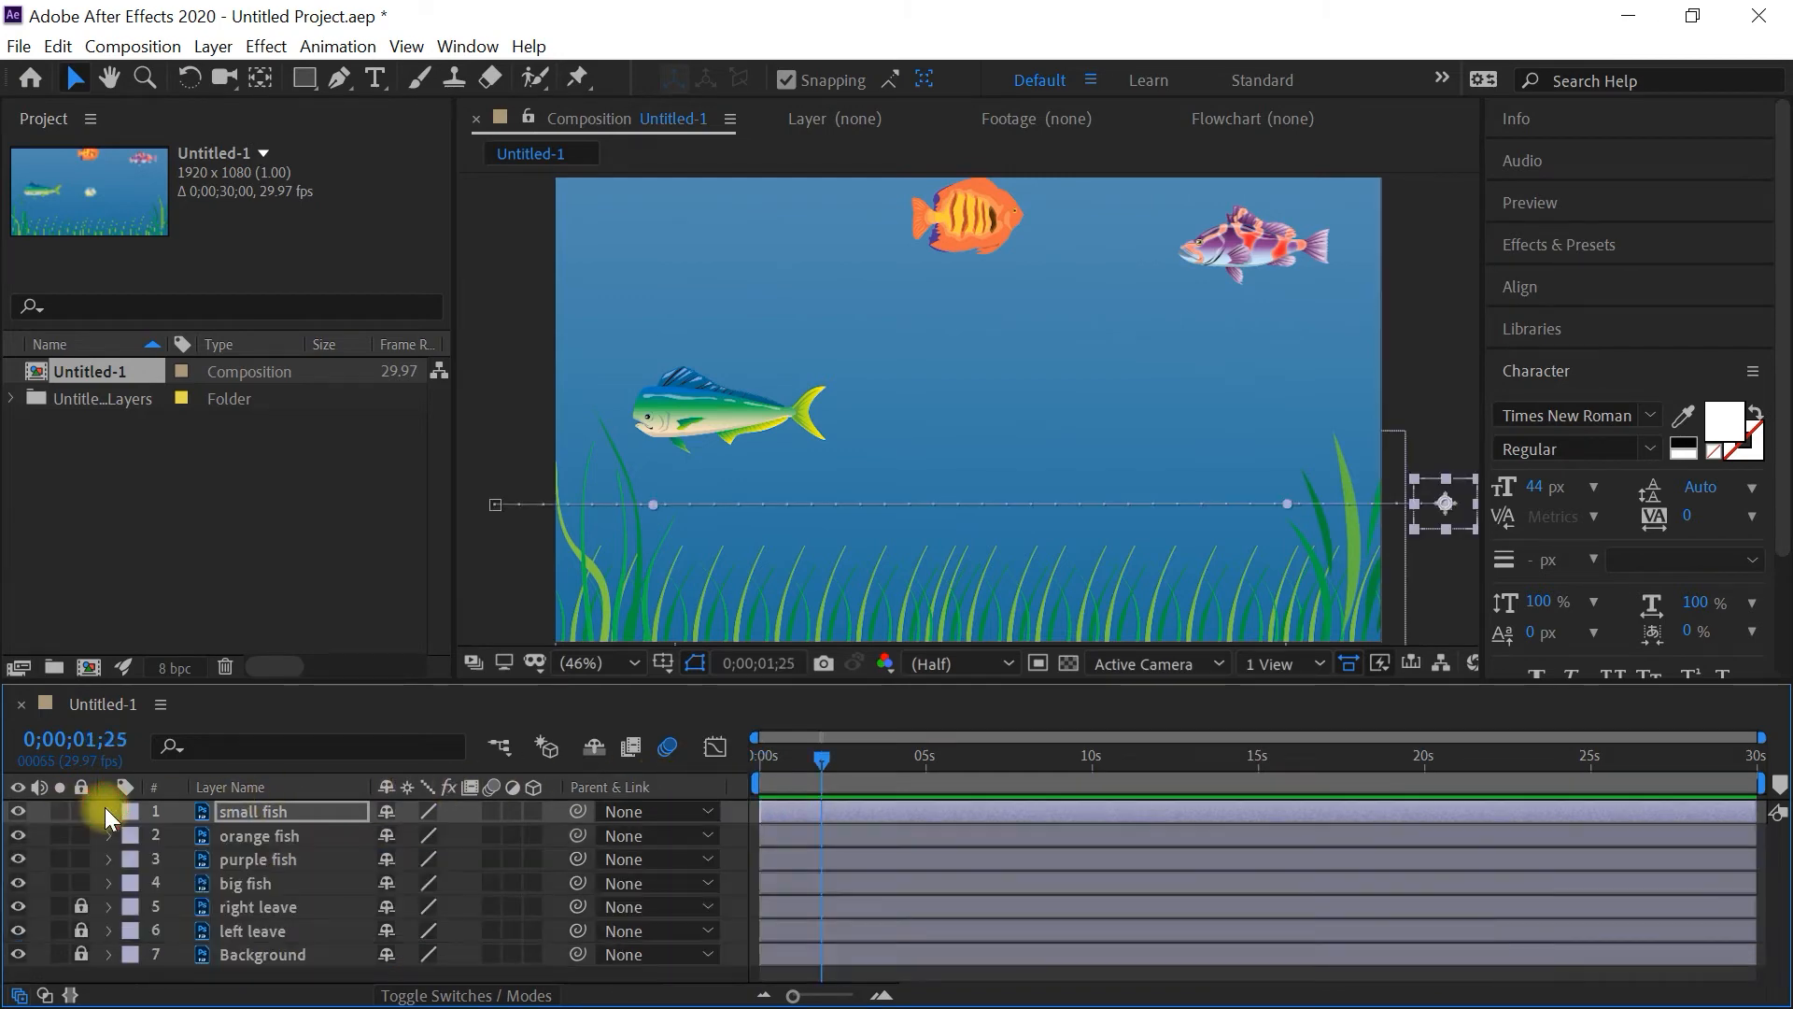
pyautogui.click(491, 811)
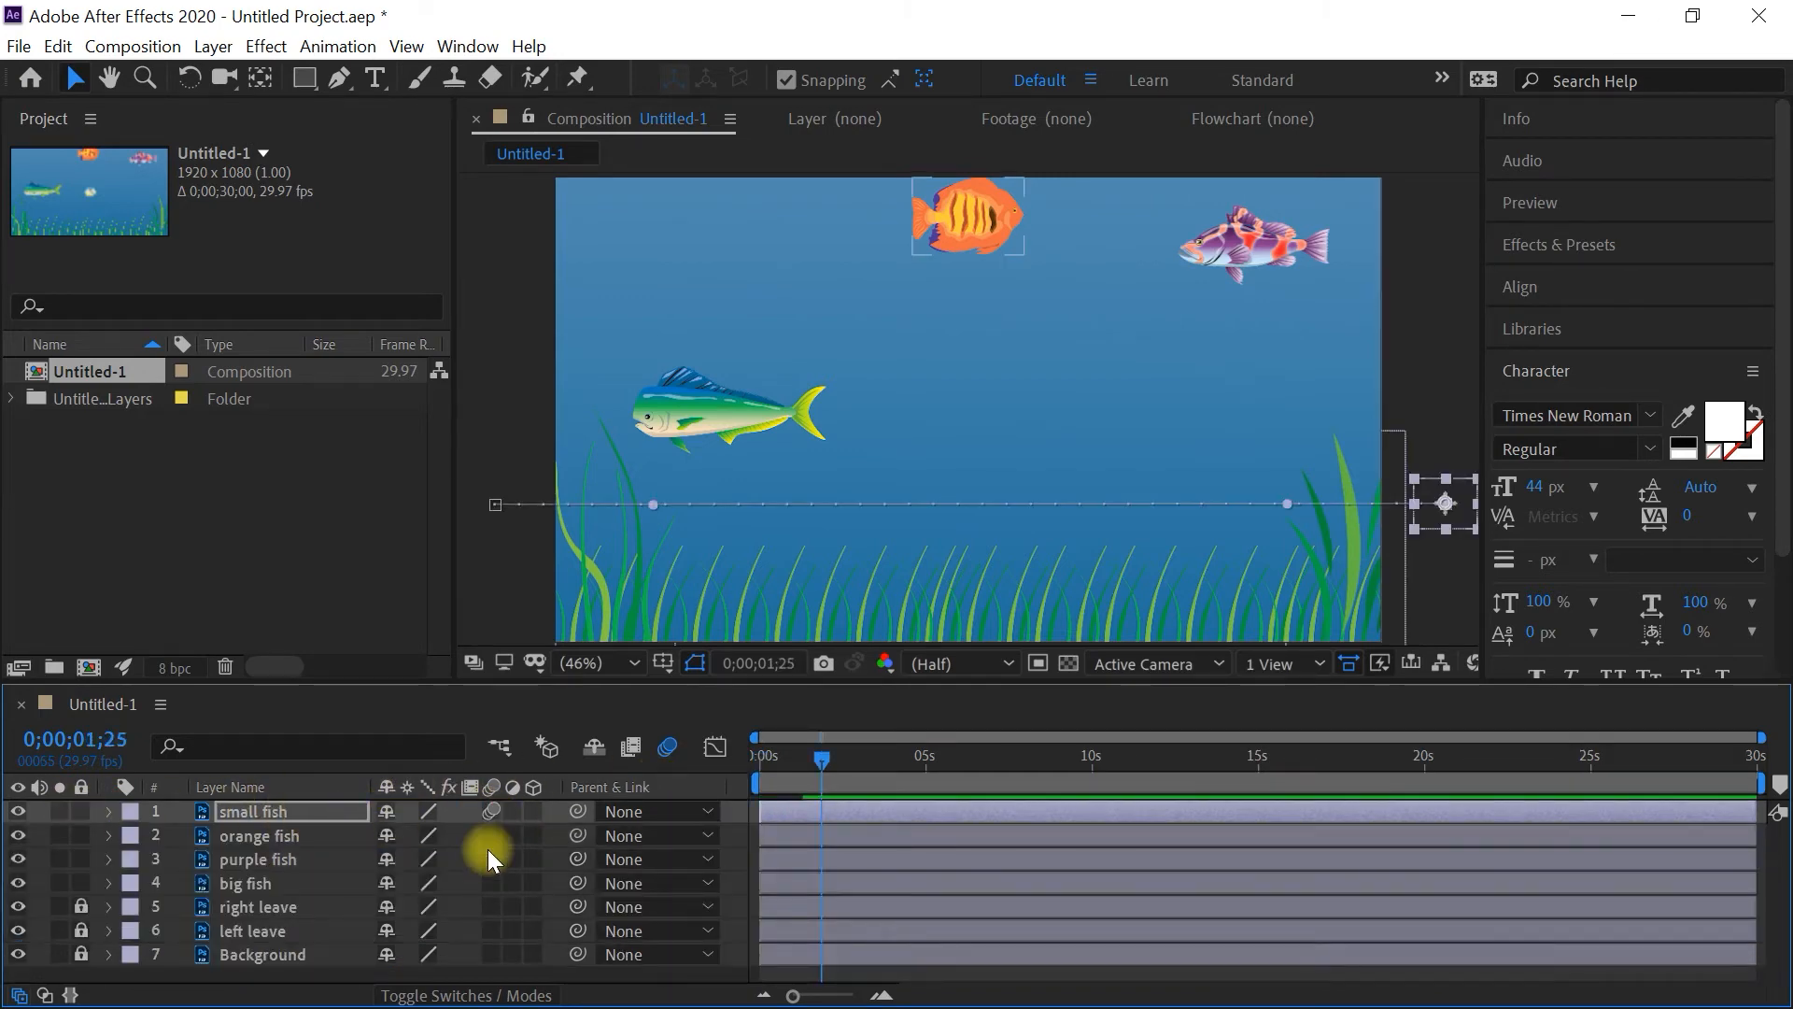
pyautogui.click(81, 811)
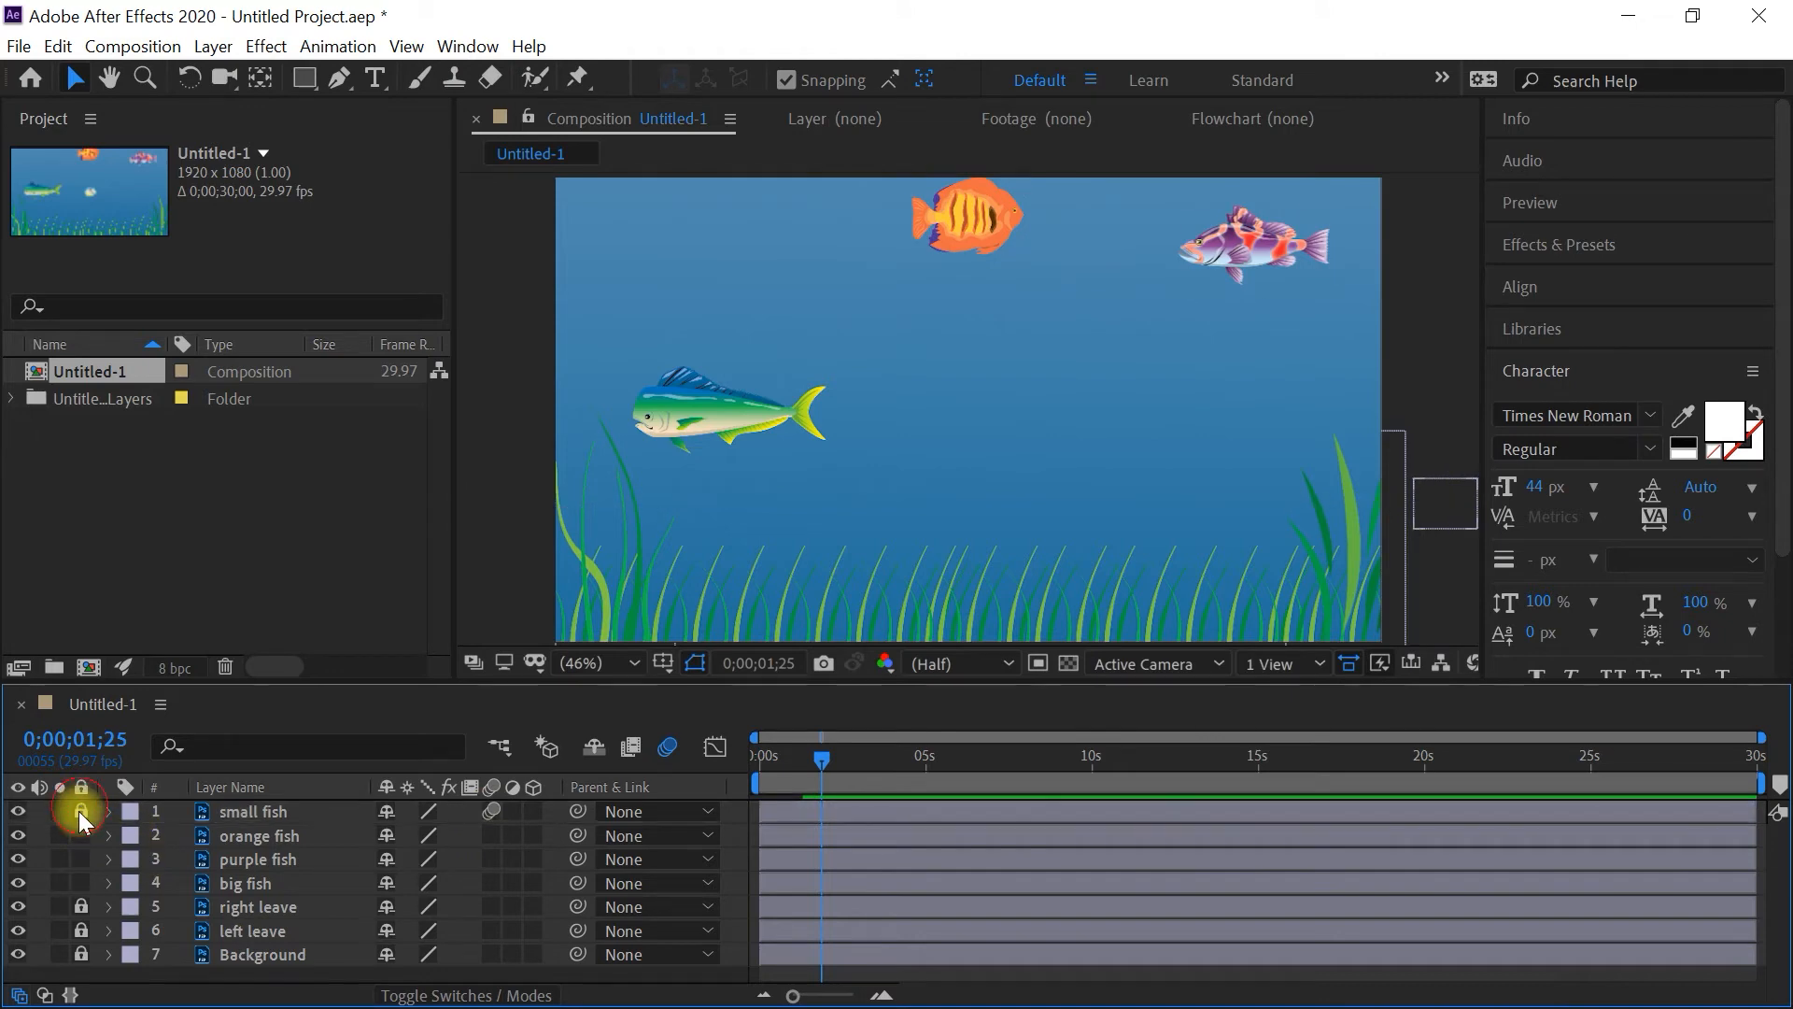
# Move the purple fish slightly down to about 1619, 248
pyautogui.click(154, 836)
pyautogui.click(142, 973)
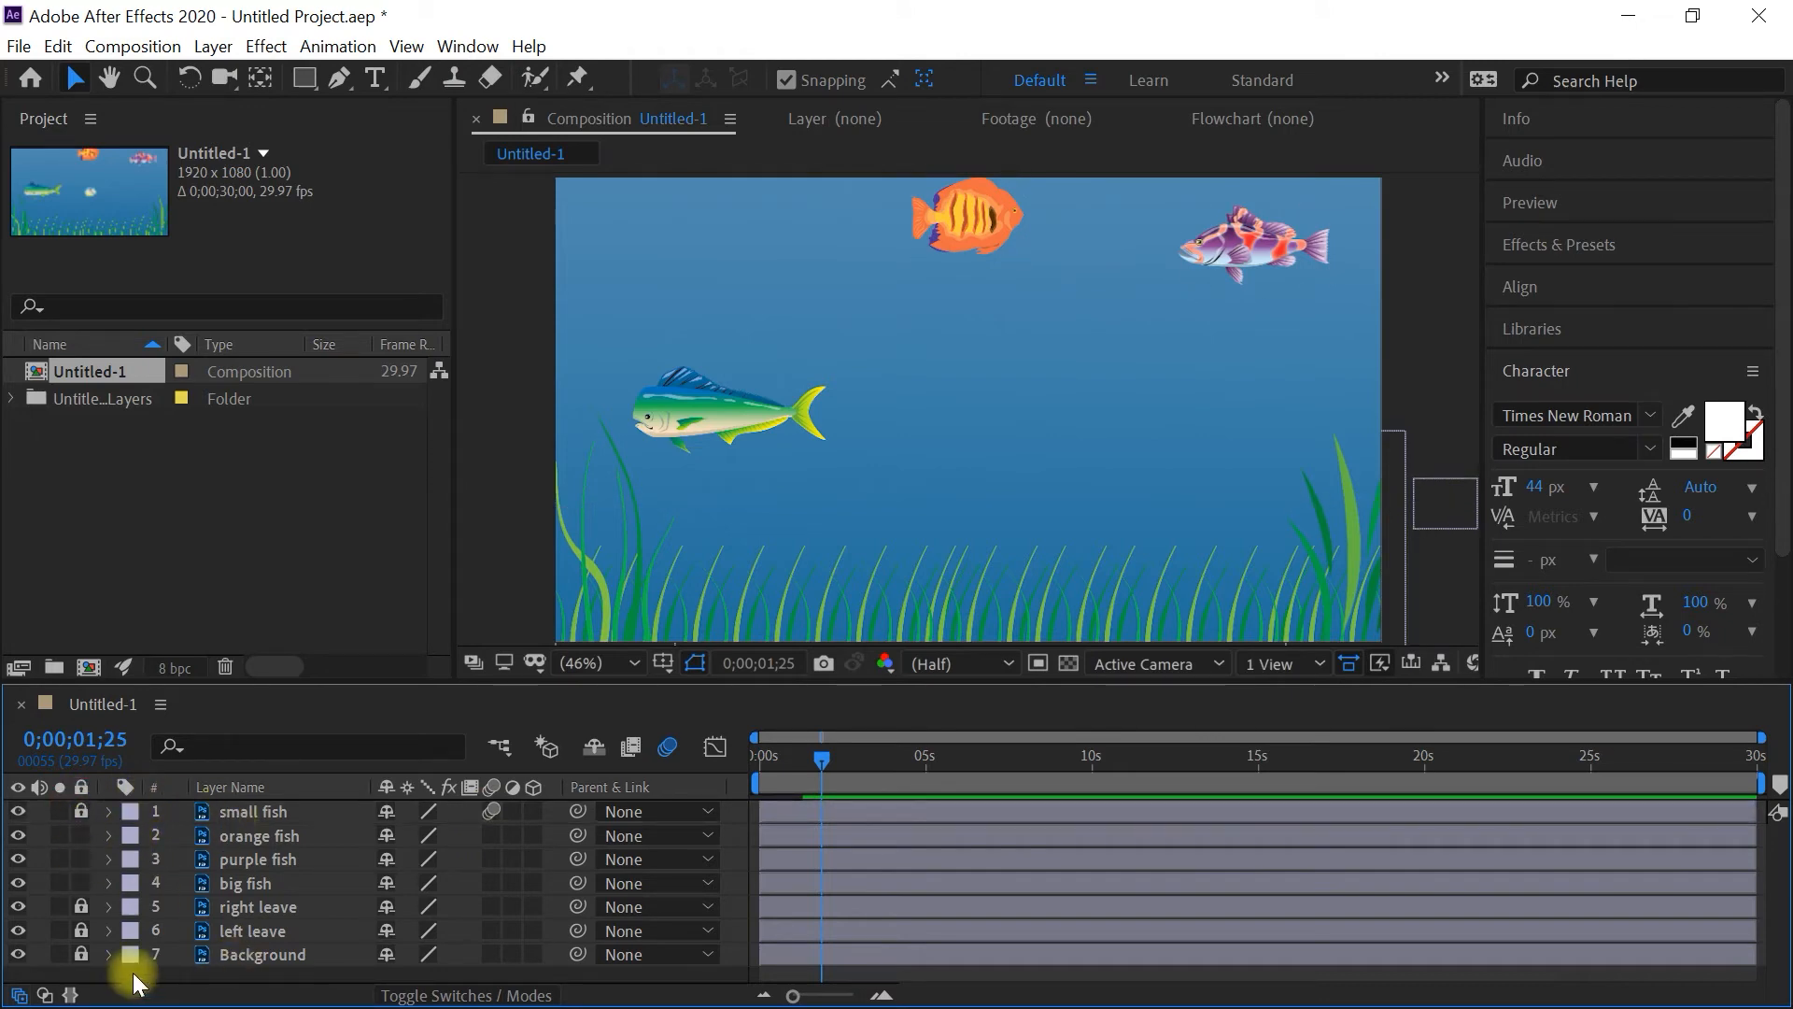
pyautogui.click(721, 368)
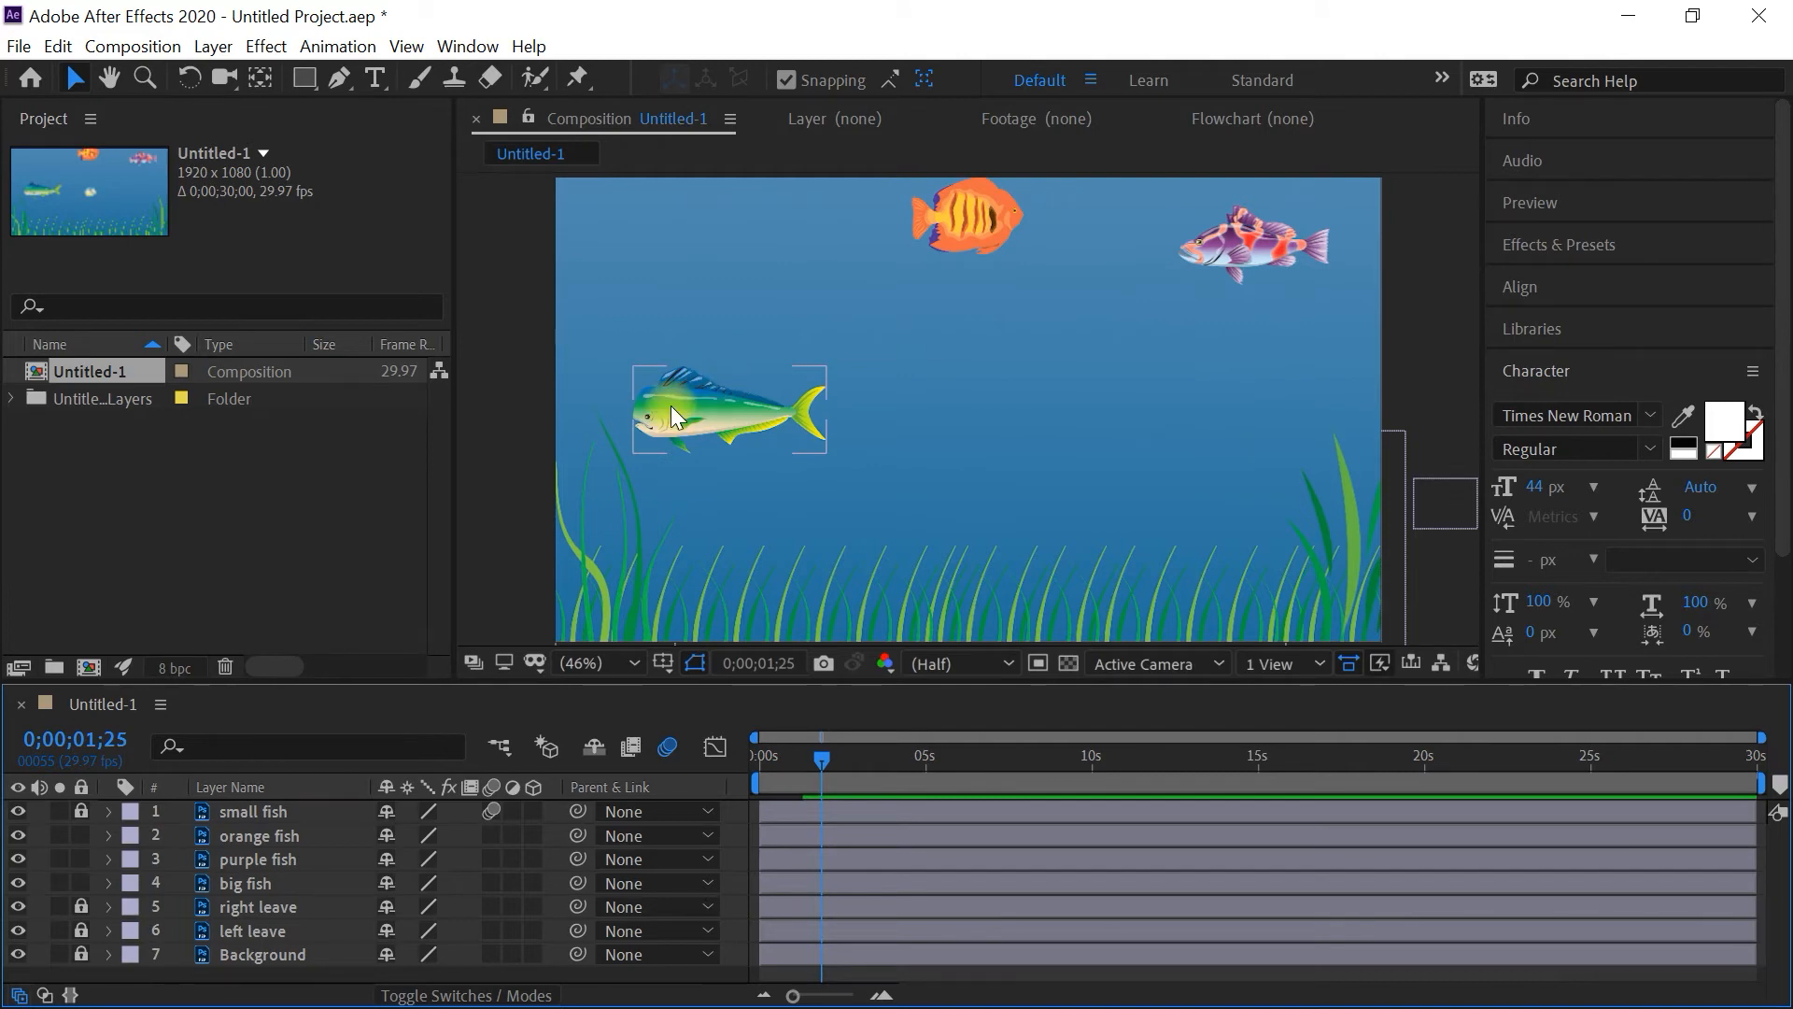
pyautogui.moveTo(1240, 243); pyautogui.dragTo(1236, 281)
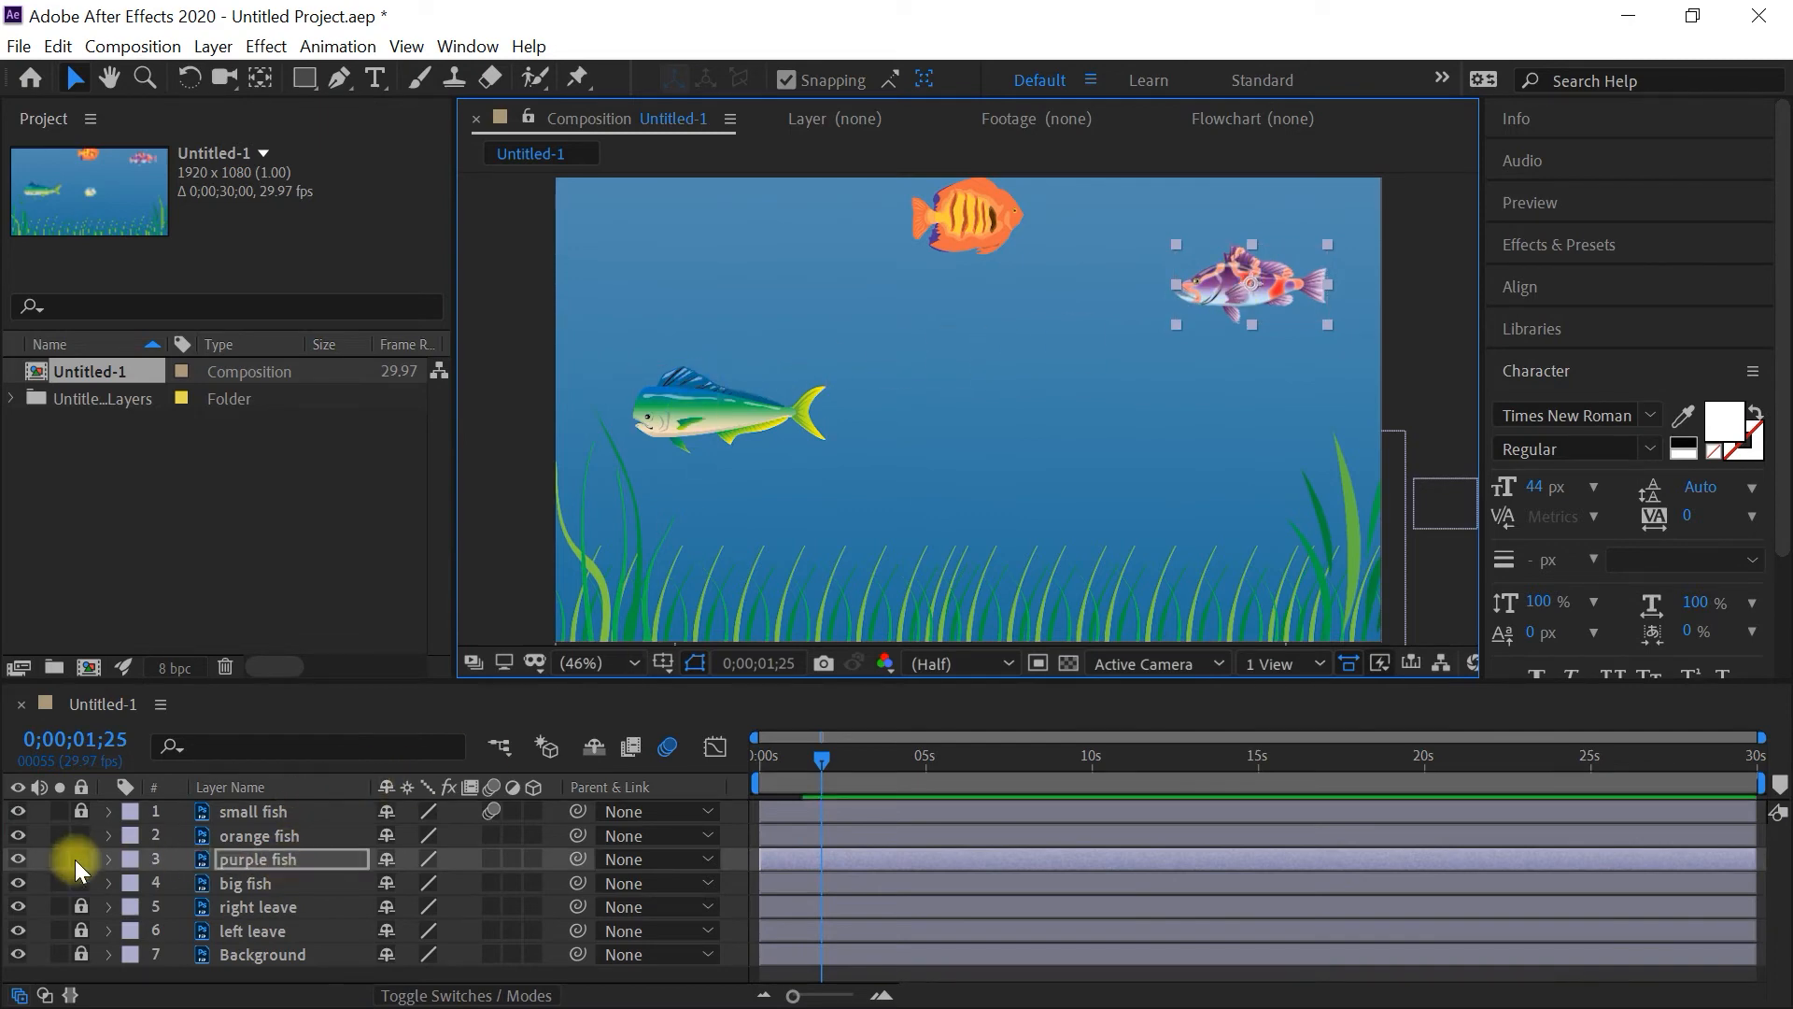
# Place the orange fish outside the canvas's left edge at about -150, 97 and set a Position keyframe at 0;00;01;25
pyautogui.click(232, 846)
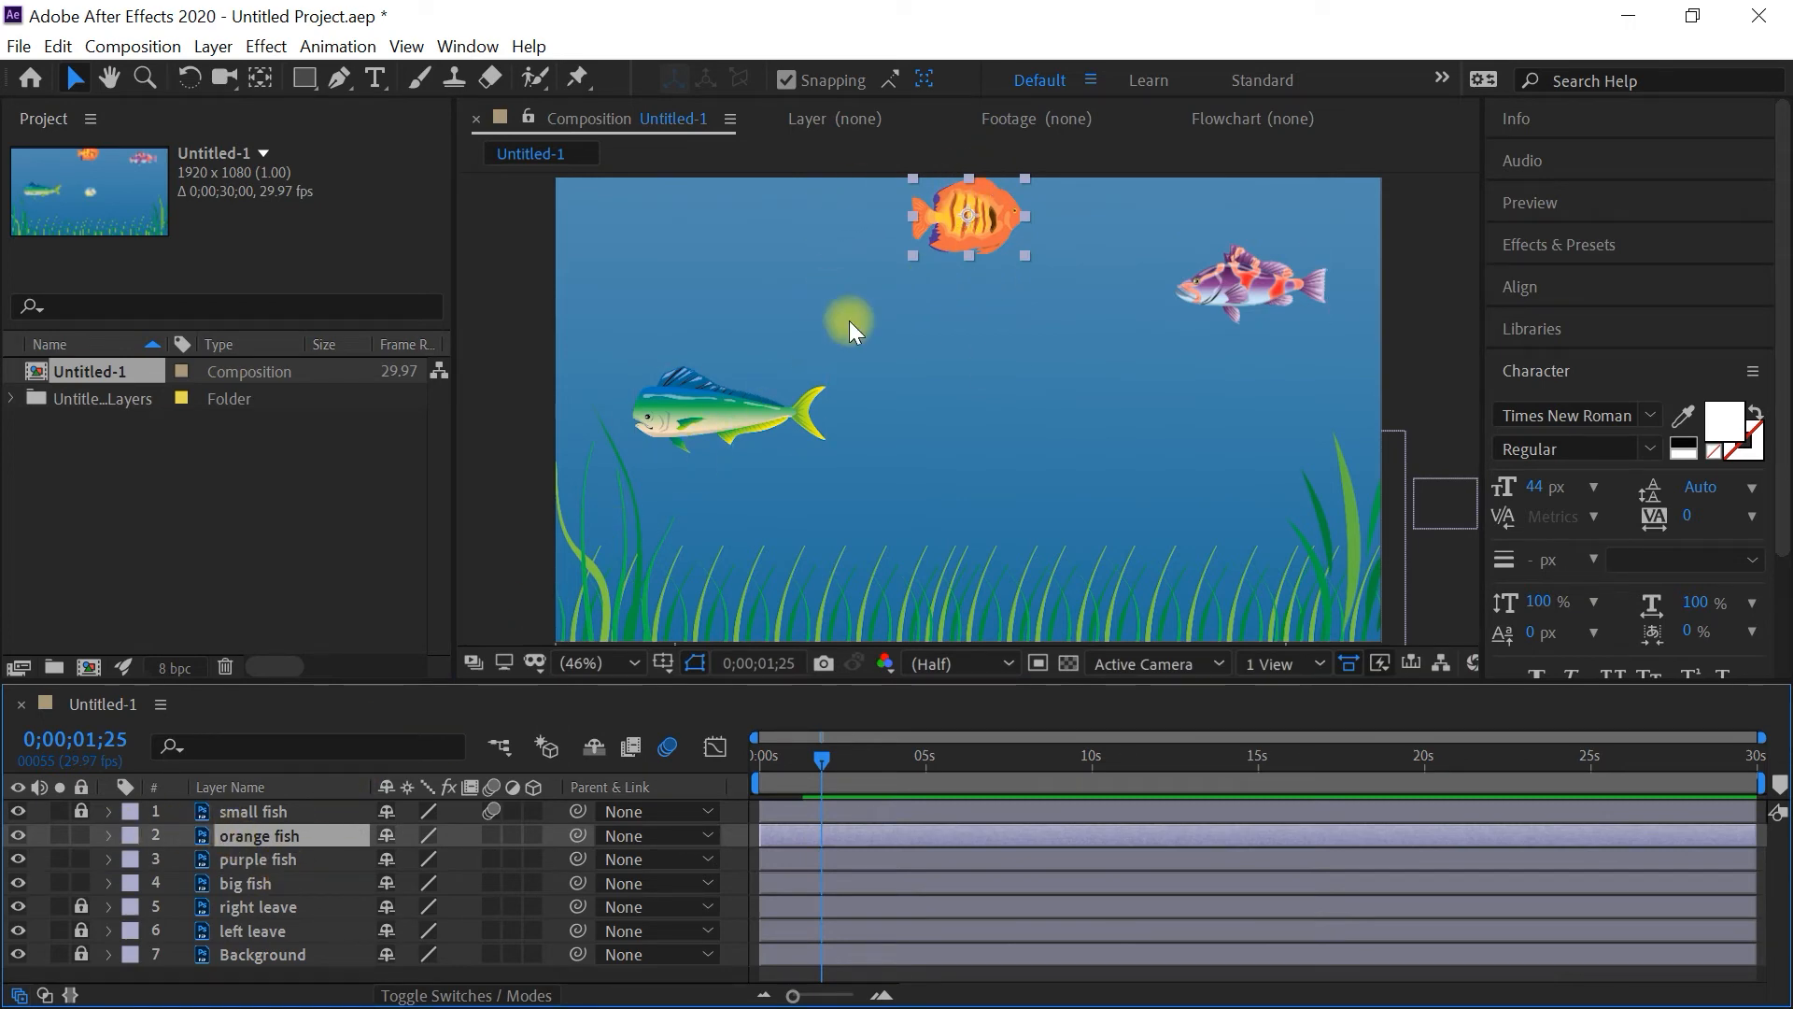
pyautogui.click(111, 835)
pyautogui.click(135, 859)
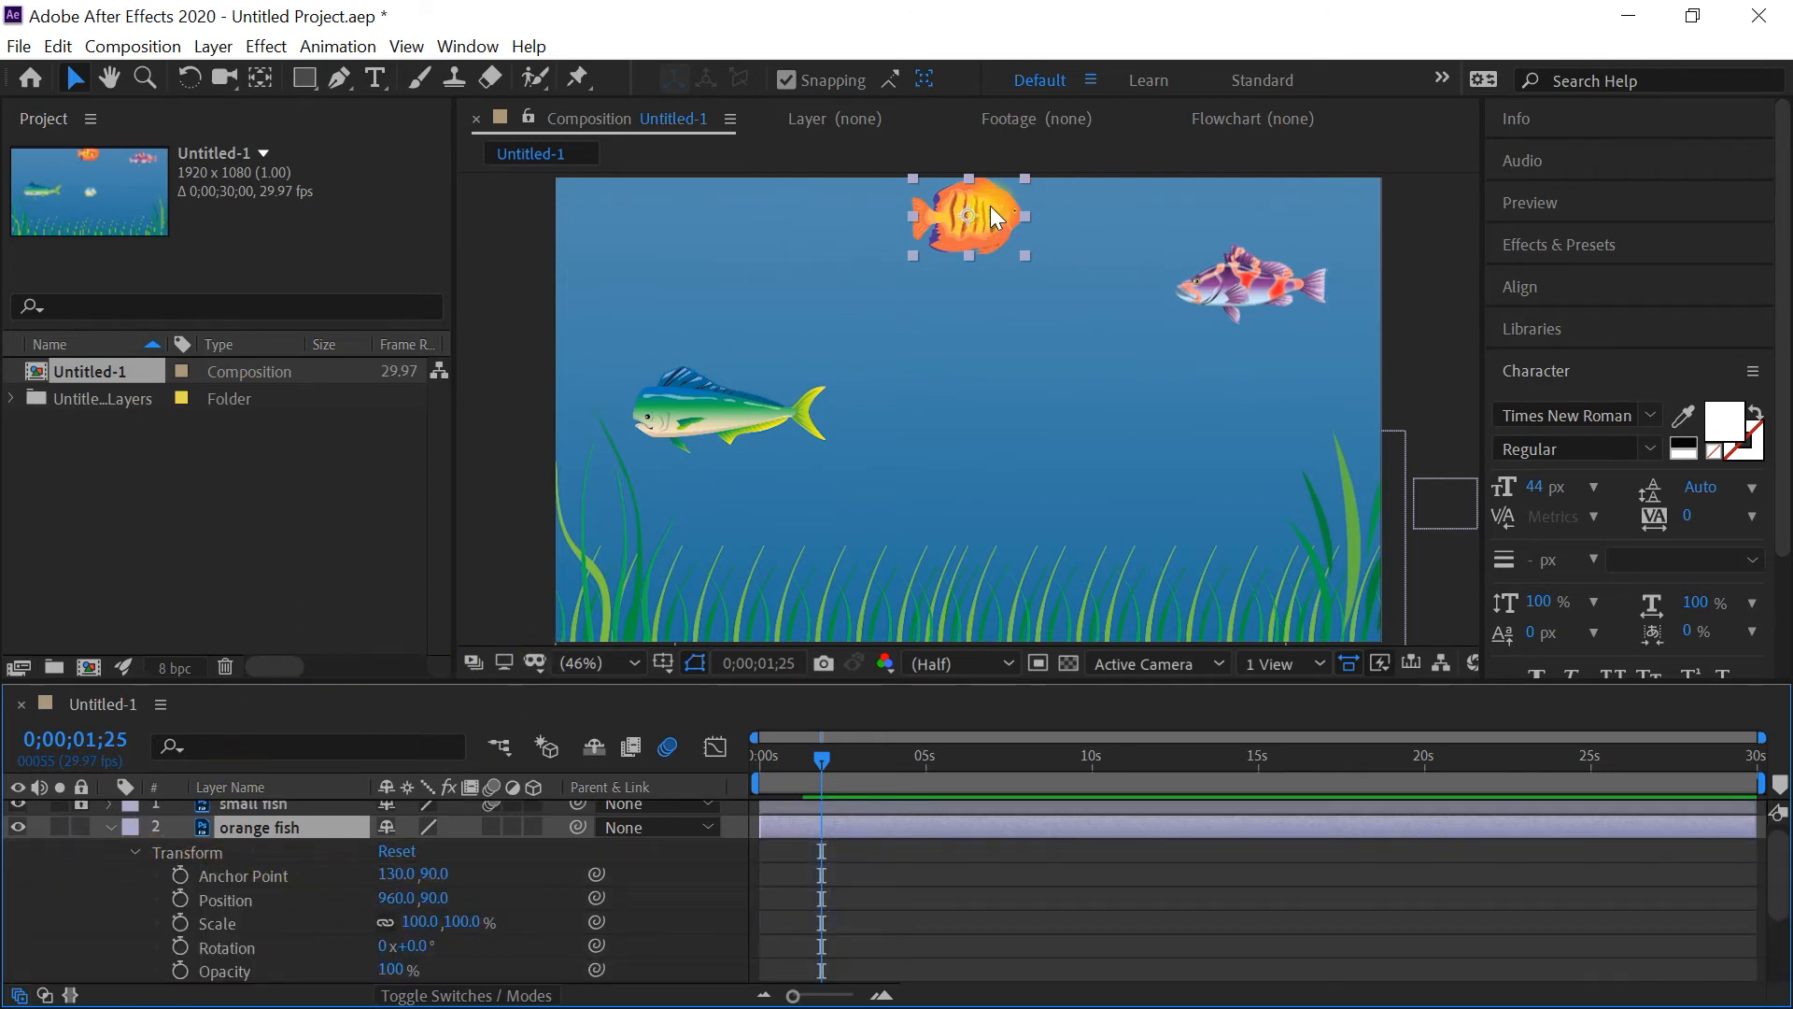
pyautogui.moveTo(962, 214); pyautogui.dragTo(492, 217)
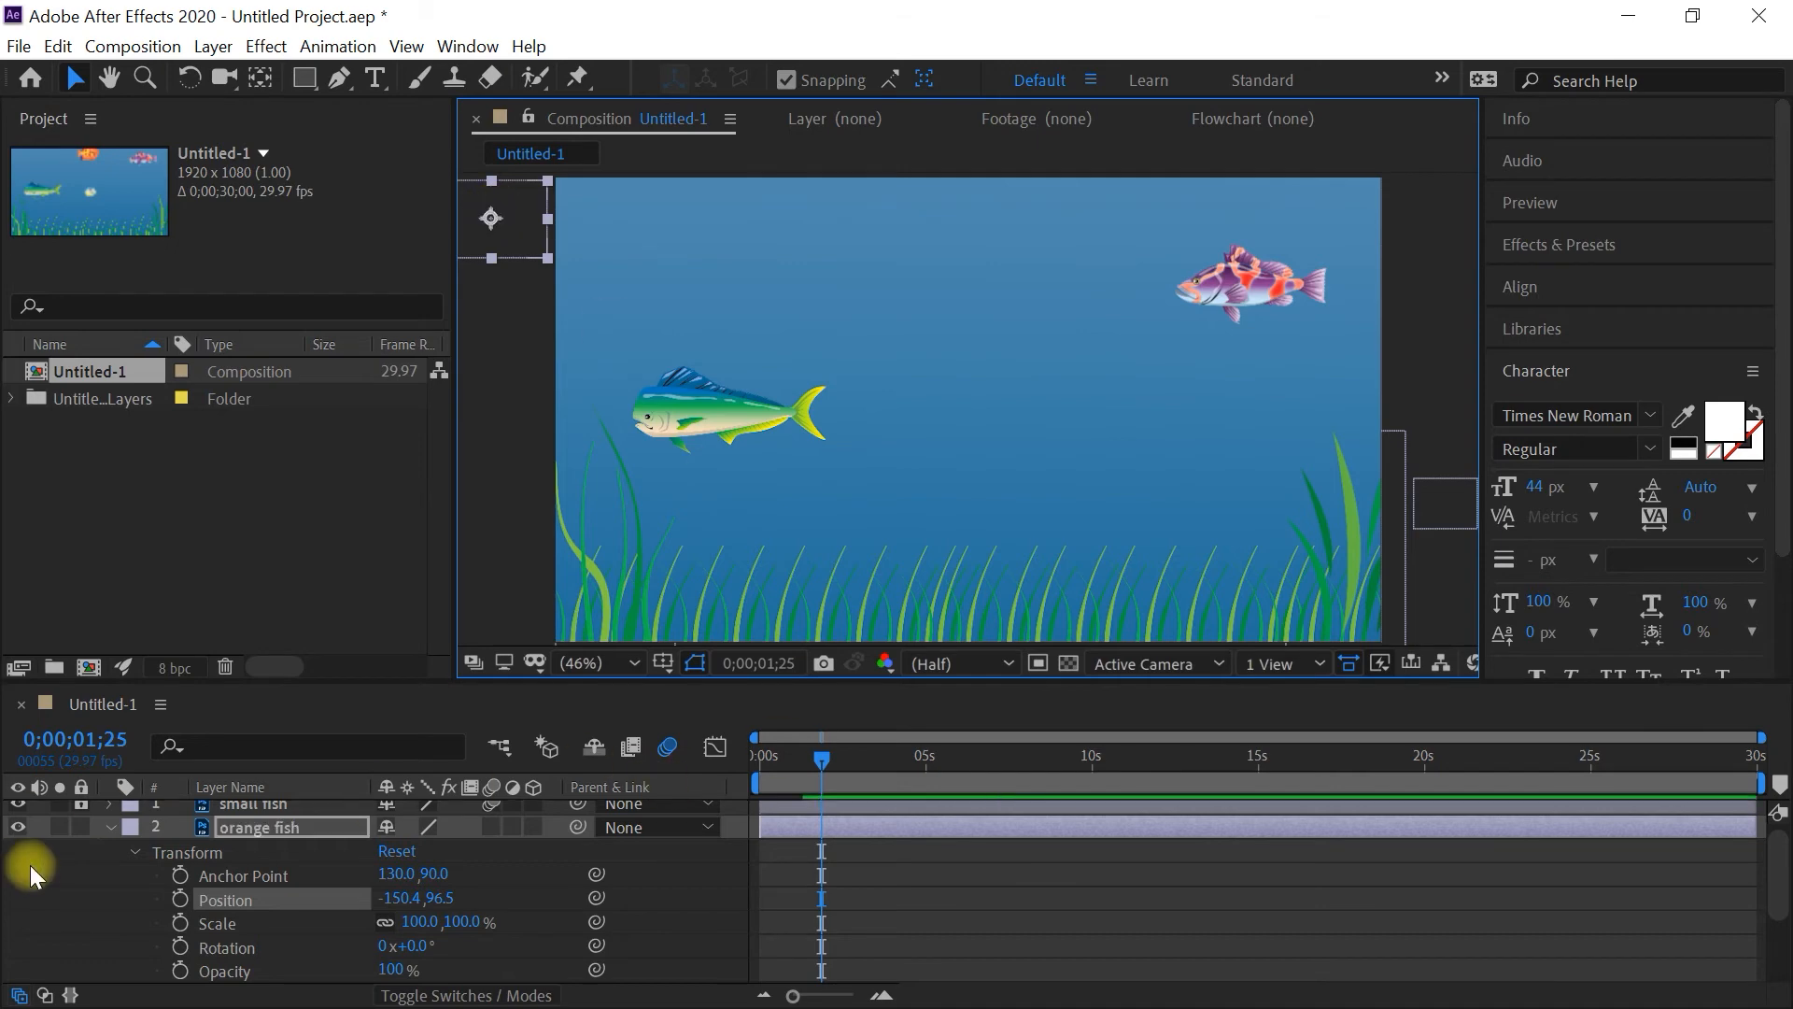
pyautogui.click(173, 902)
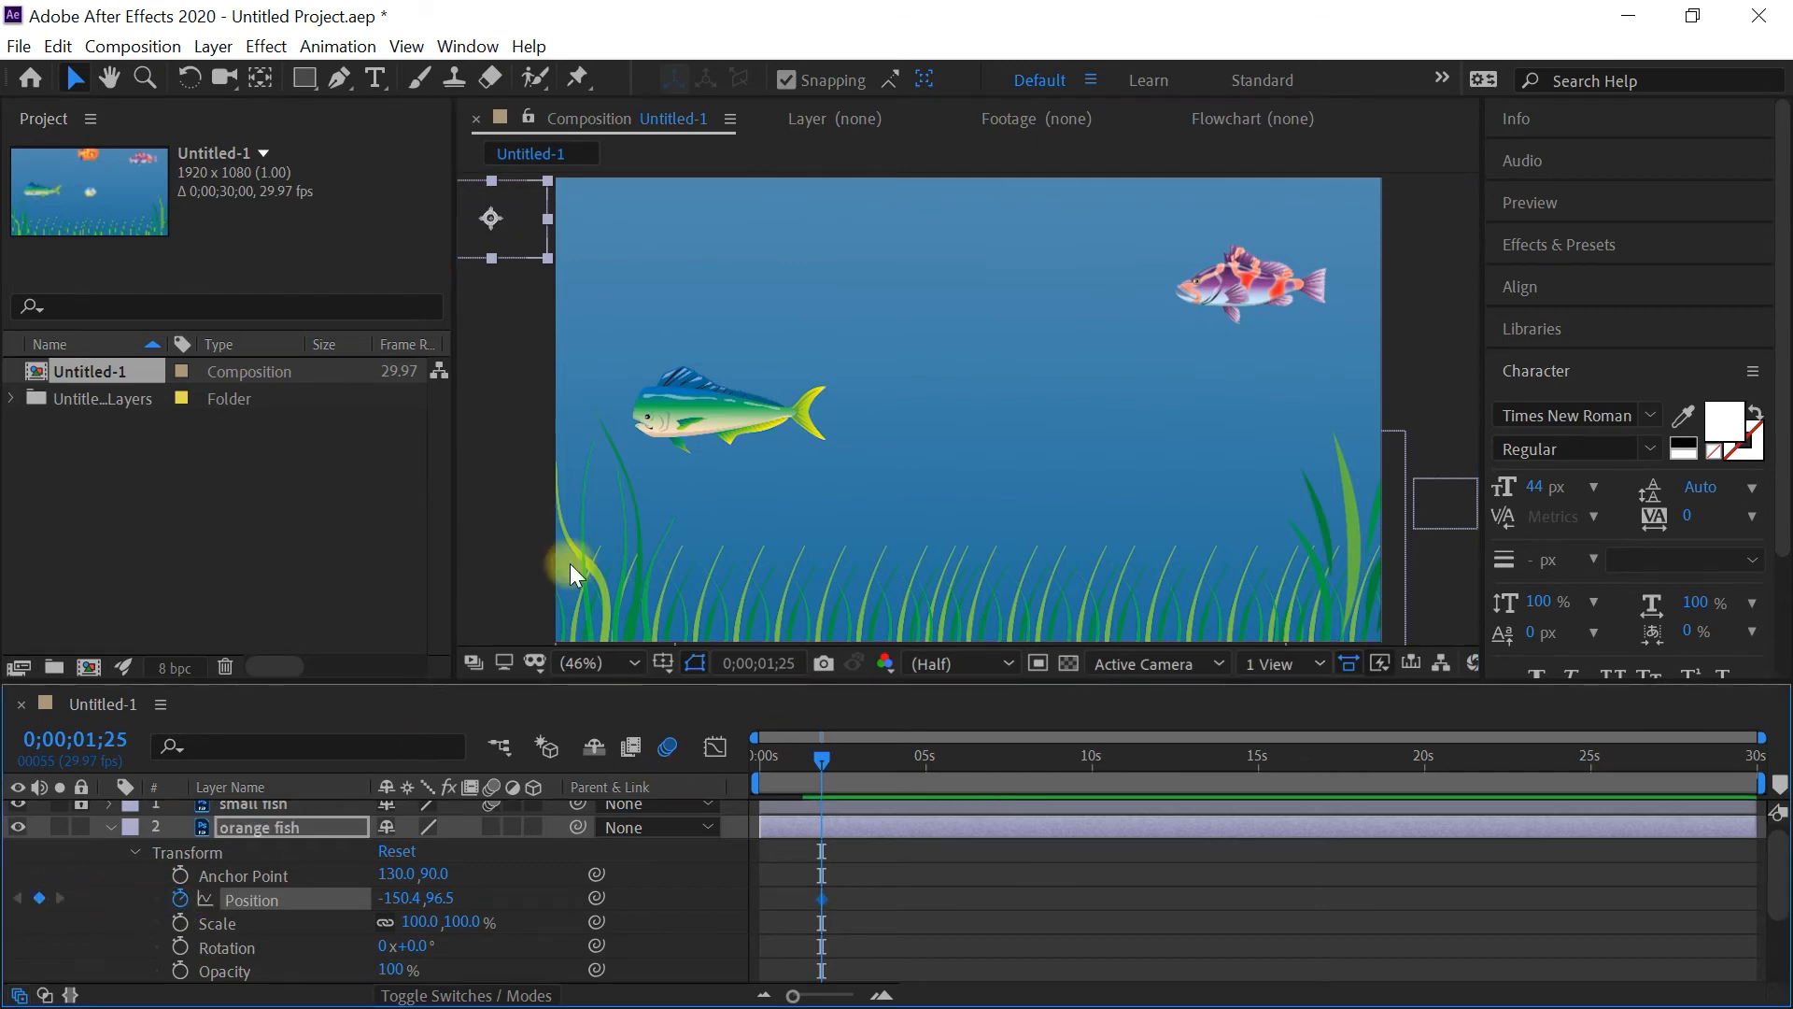
# At 0;00;03;17, move the orange fish past the canvas's right edge to about 2068, 101 and preview the animation from the start
pyautogui.moveTo(820, 757); pyautogui.dragTo(878, 762)
pyautogui.moveTo(506, 217); pyautogui.dragTo(1455, 225)
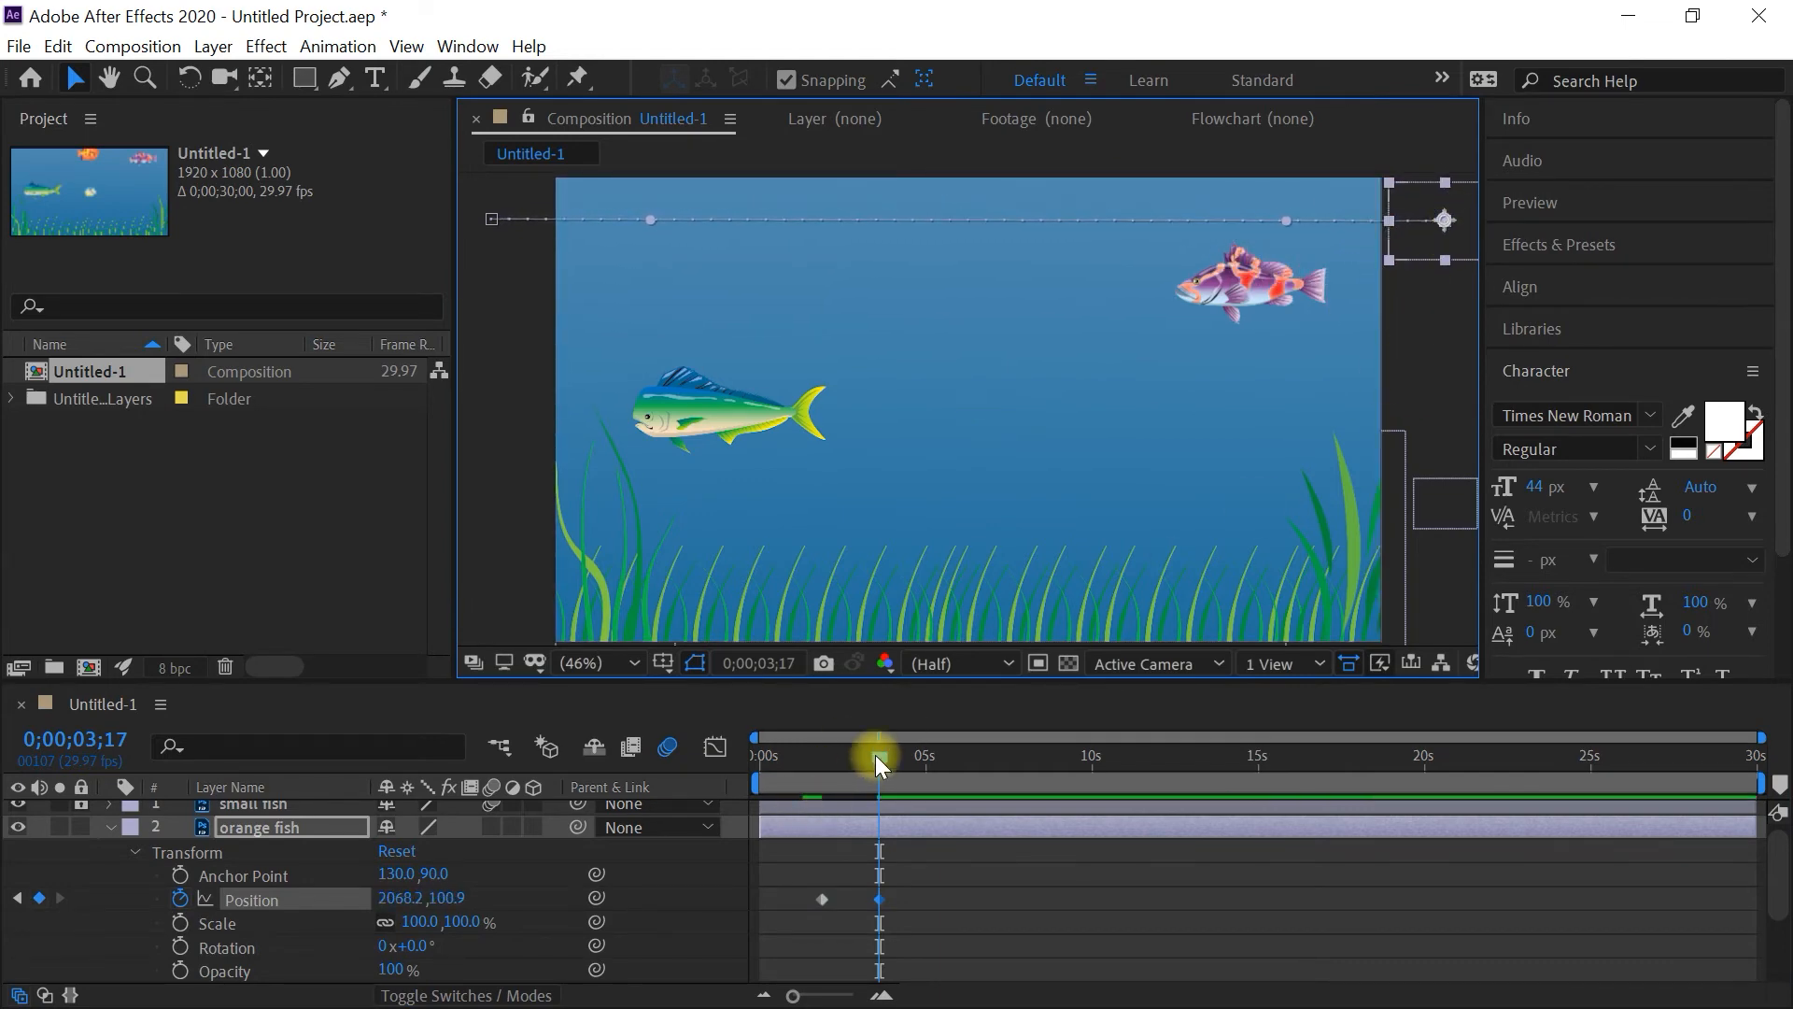
pyautogui.moveTo(876, 757); pyautogui.dragTo(733, 752)
pyautogui.press('space')
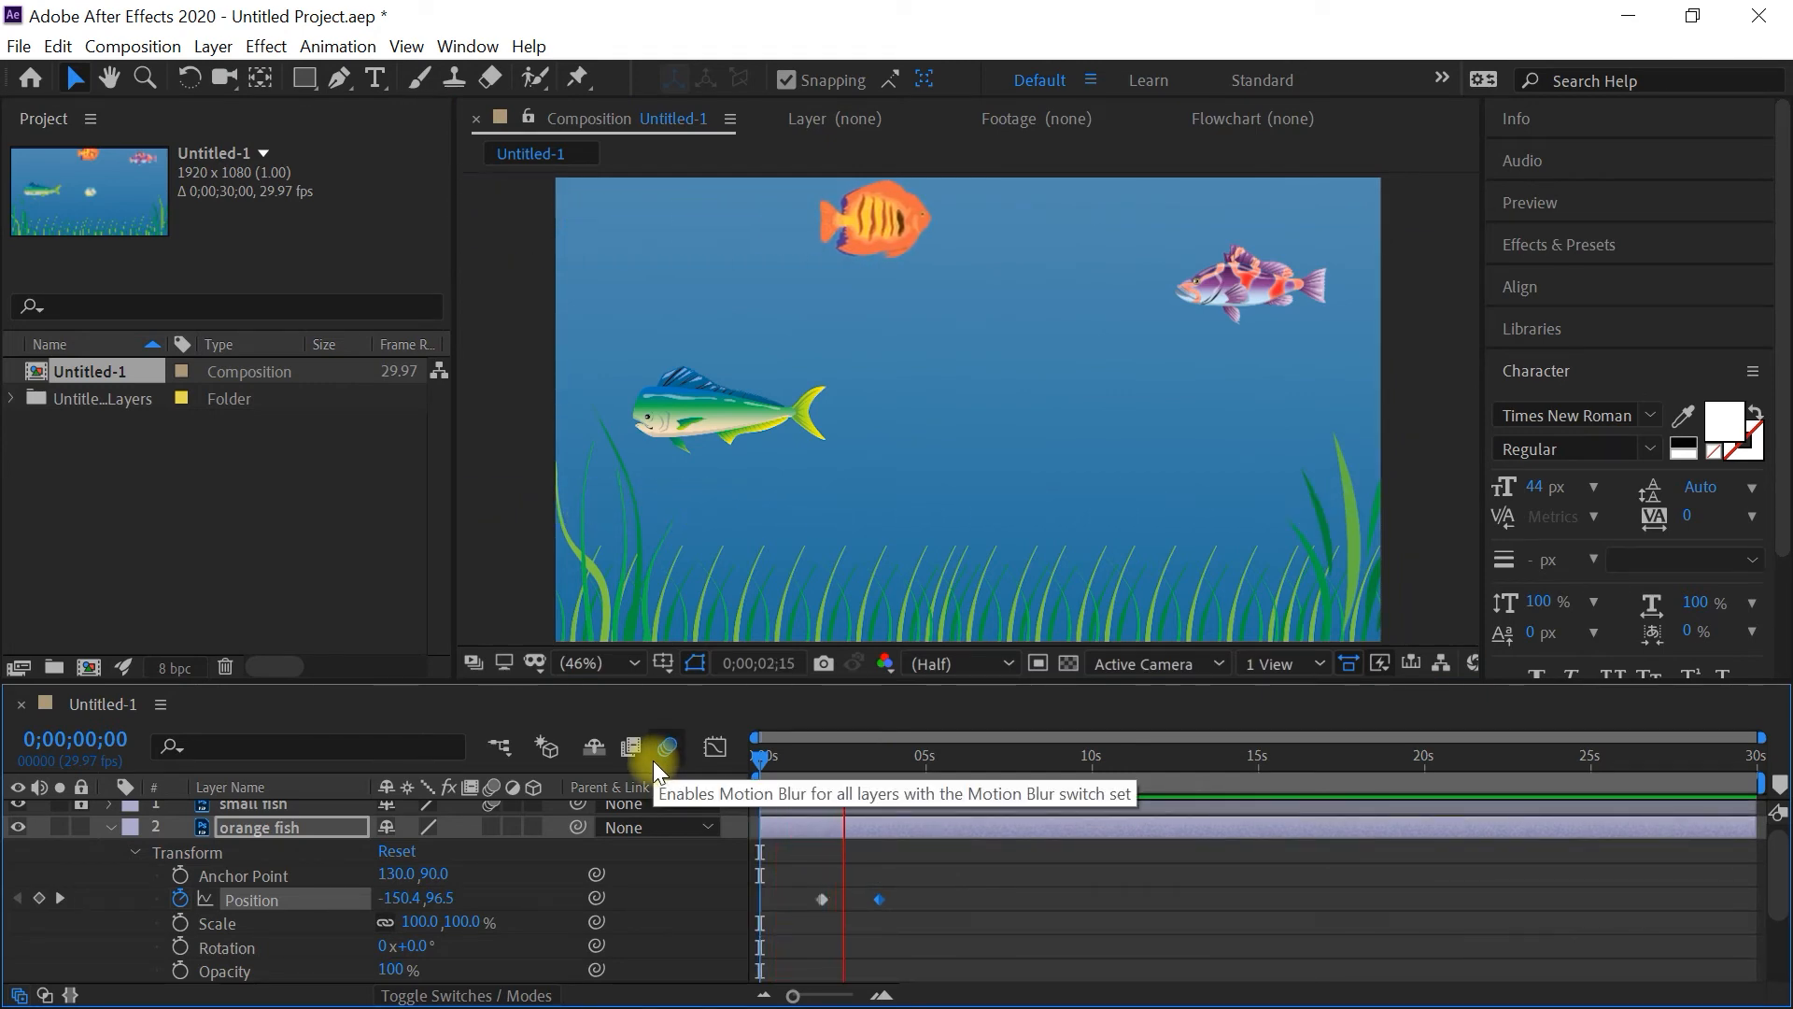
pyautogui.press('space')
pyautogui.click(653, 760)
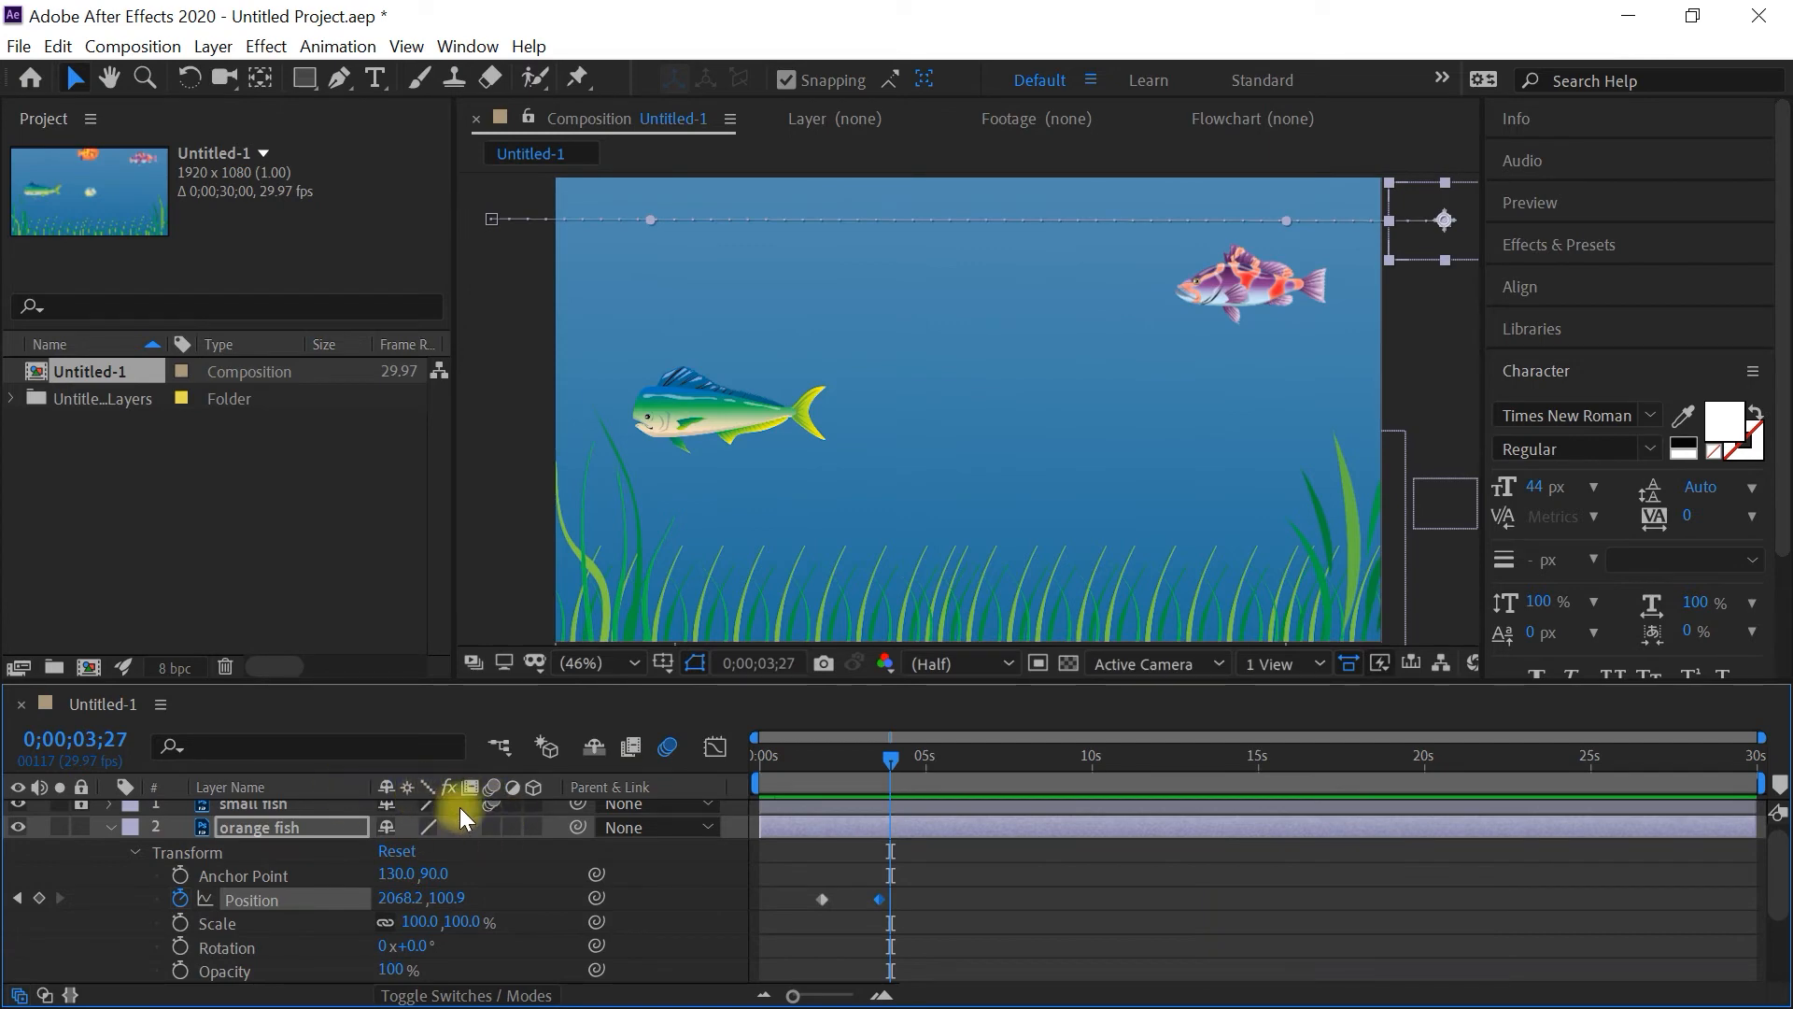
# Enable motion blur on the orange fish layer, lock it and collapse its properties
pyautogui.click(501, 831)
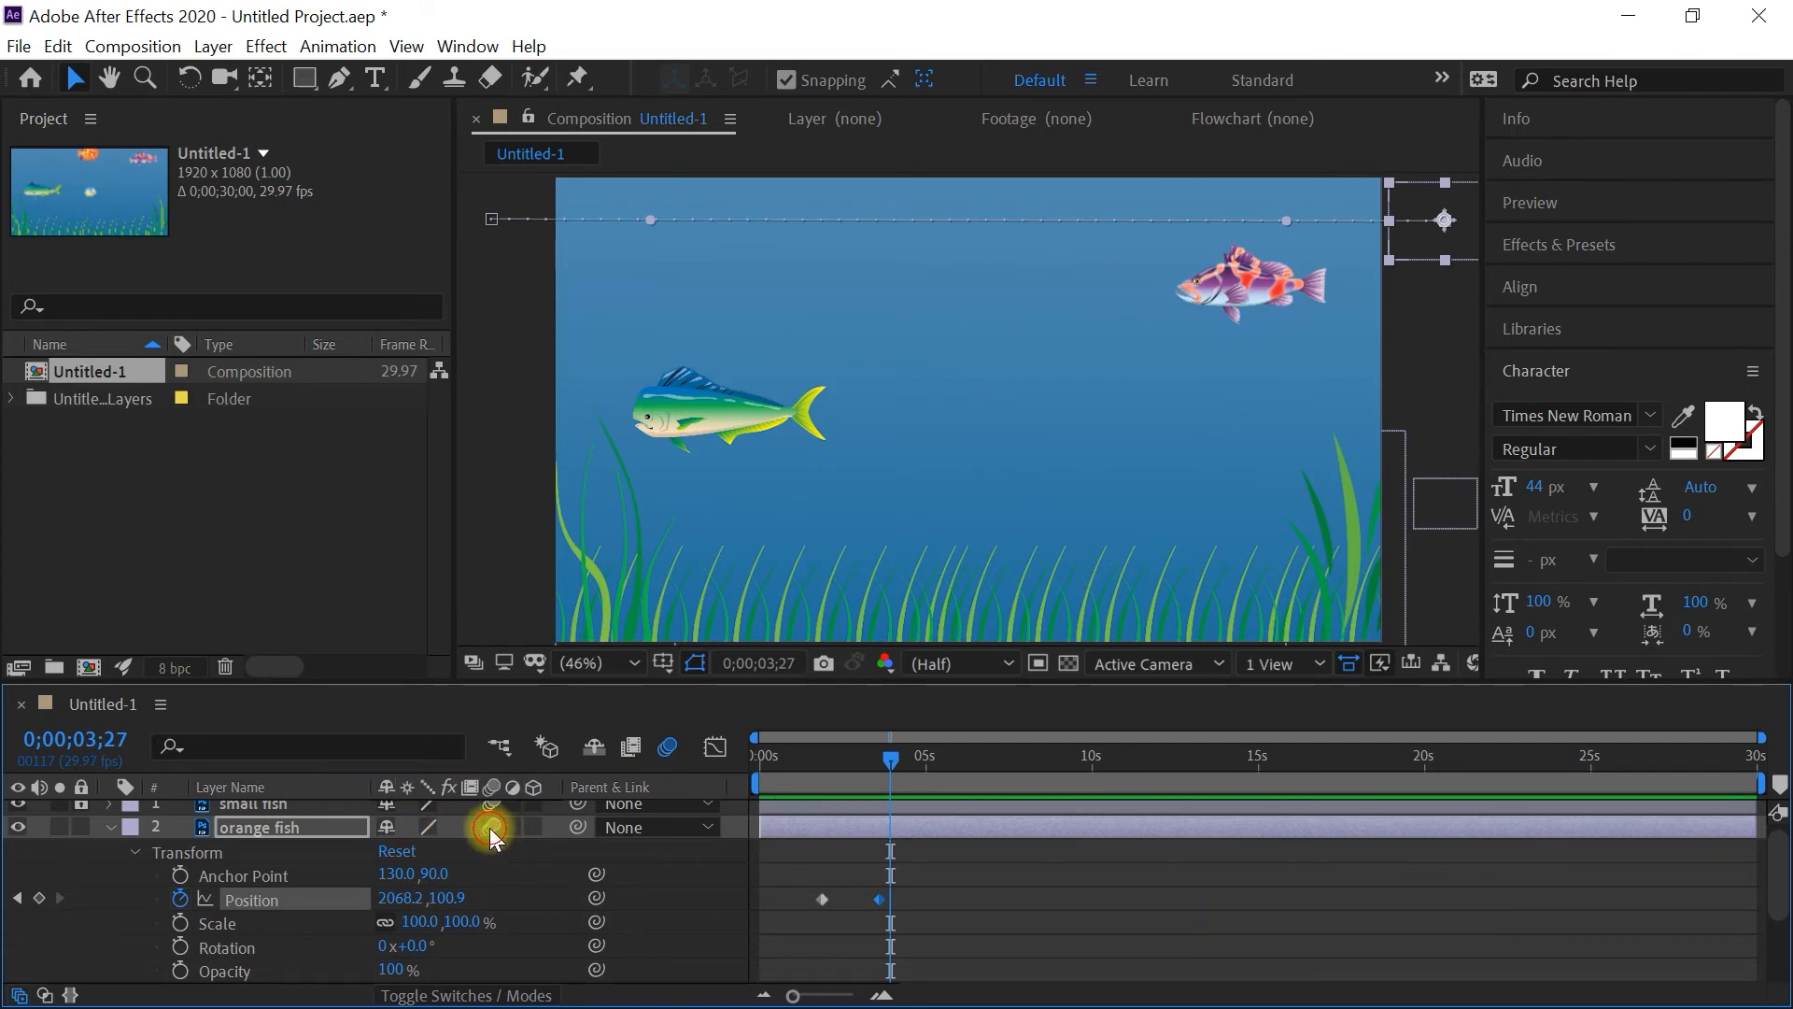
pyautogui.click(119, 829)
pyautogui.click(112, 828)
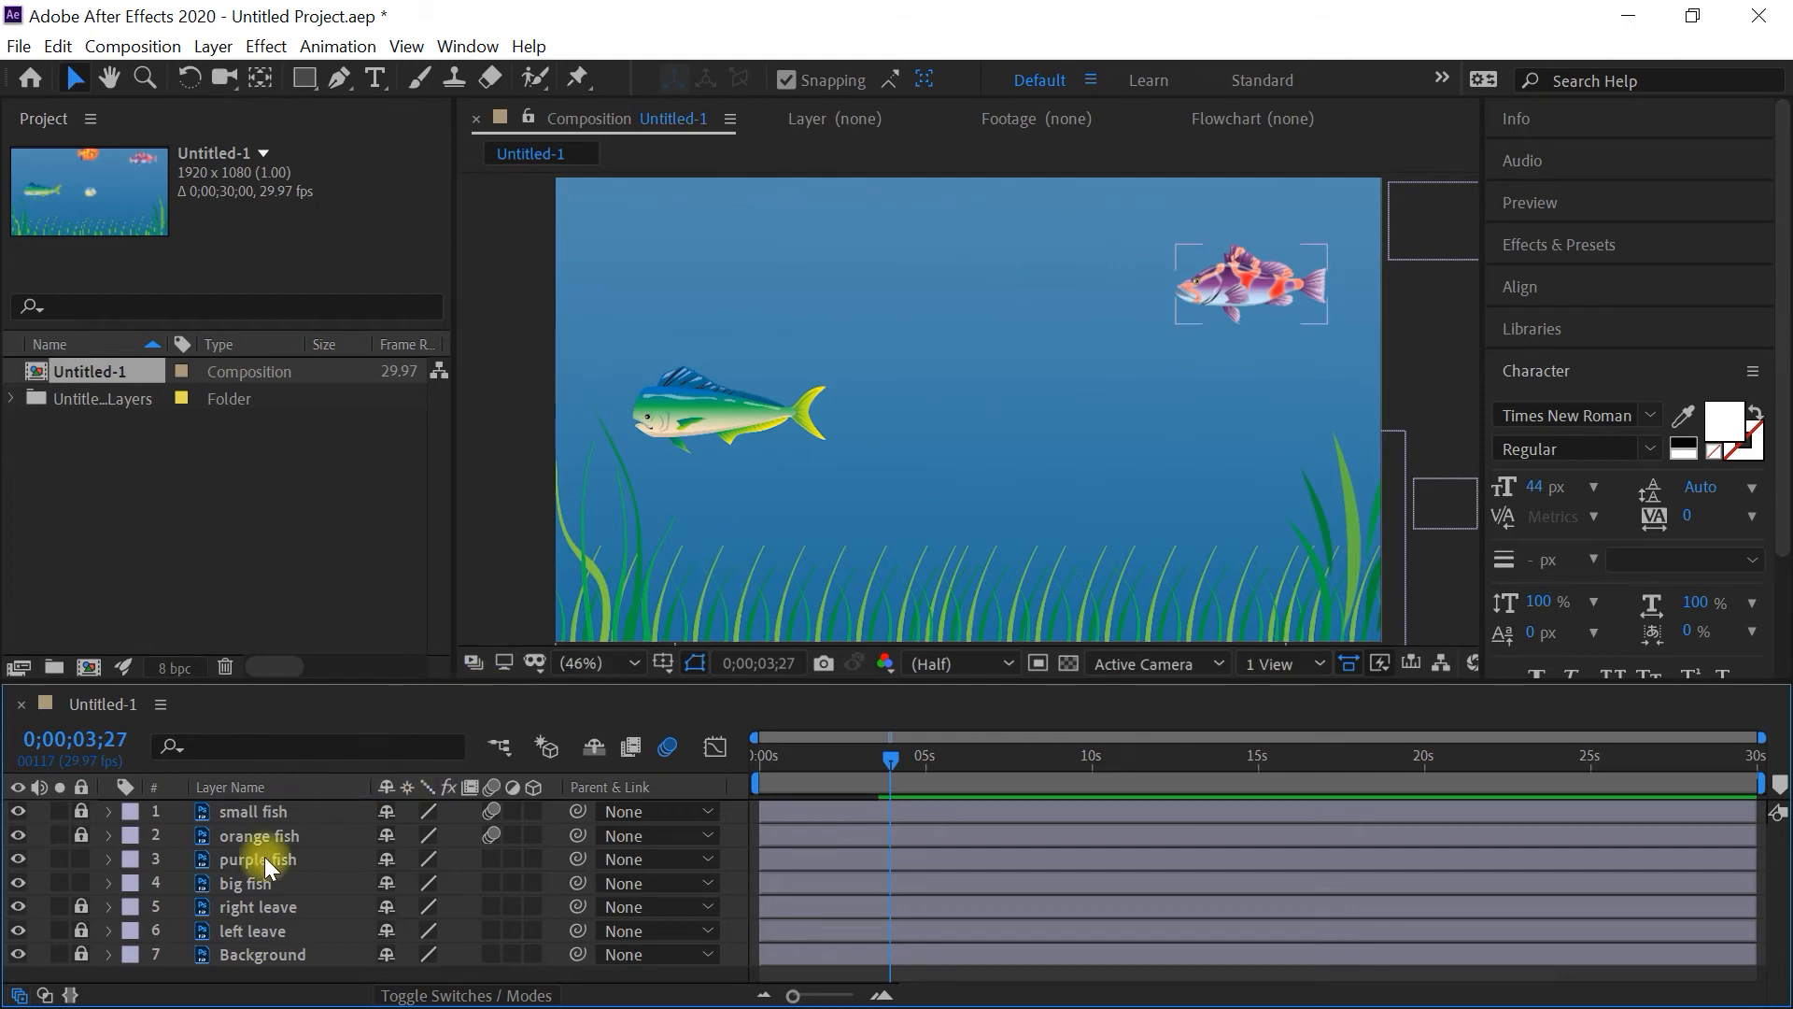
# Place the purple fish outside the canvas's right edge at about 2112, 285 and set a Position keyframe at 0;00;03;27
pyautogui.click(106, 860)
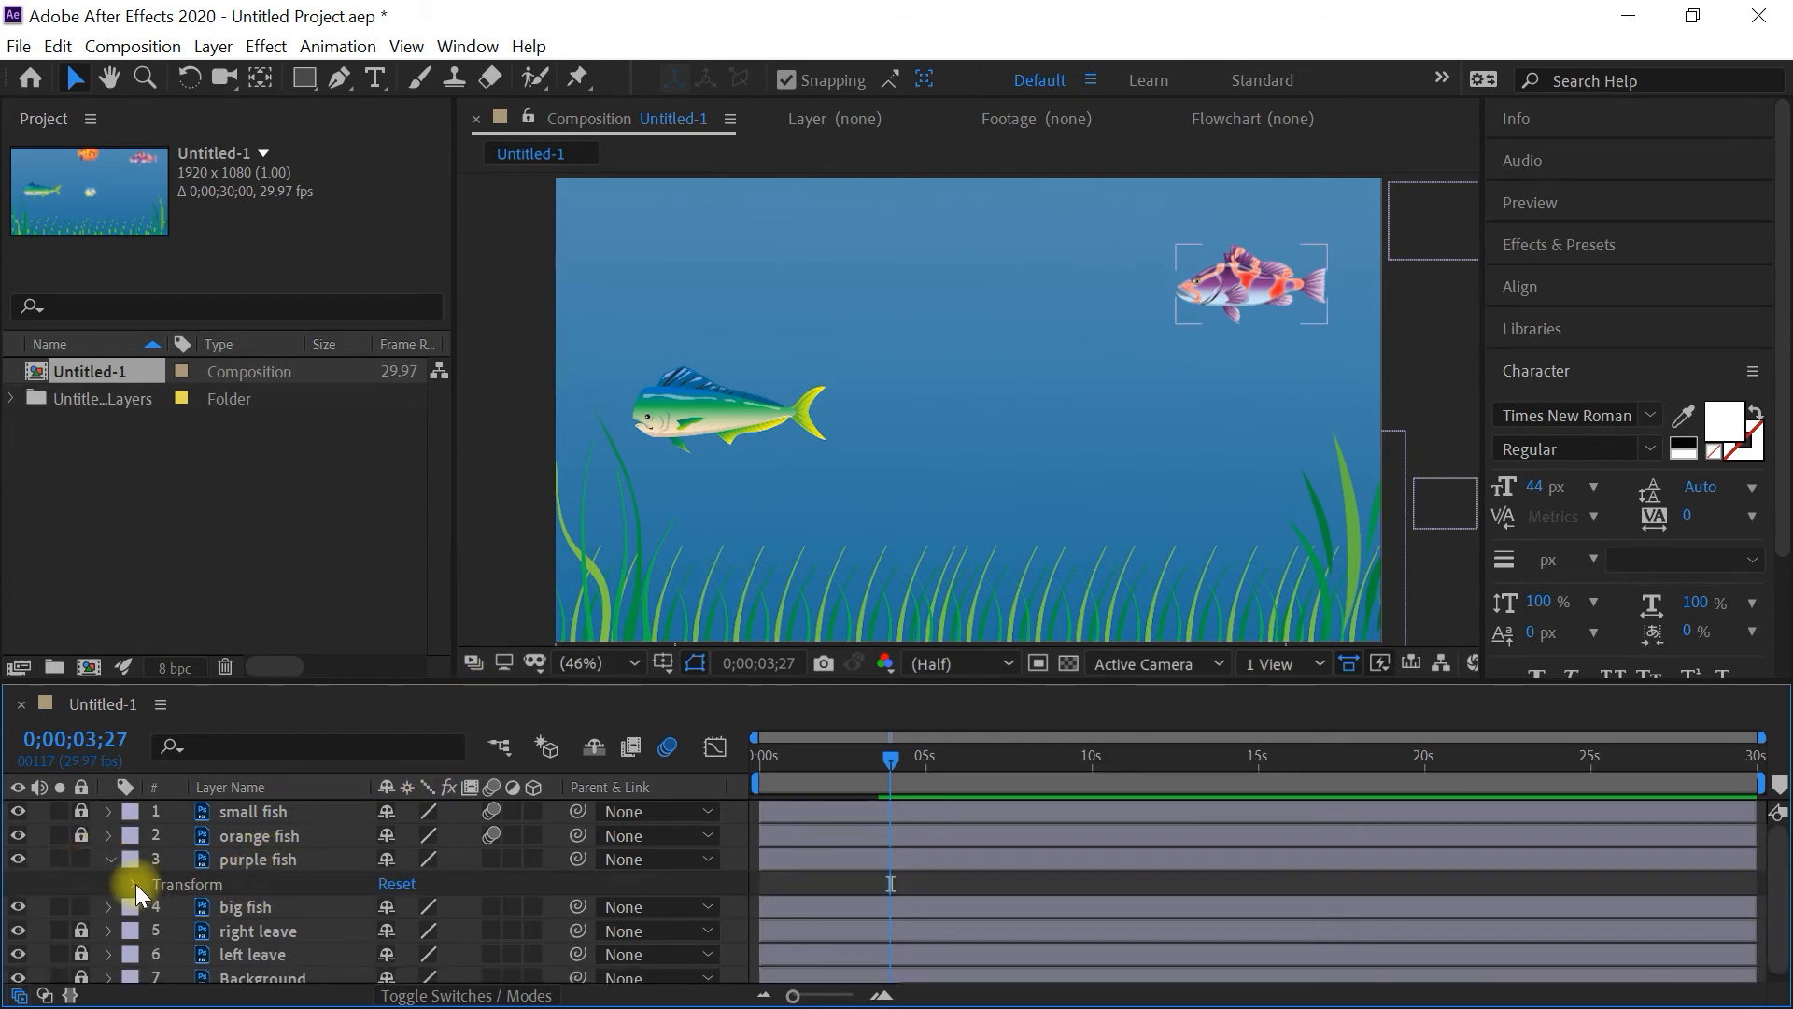
pyautogui.click(126, 885)
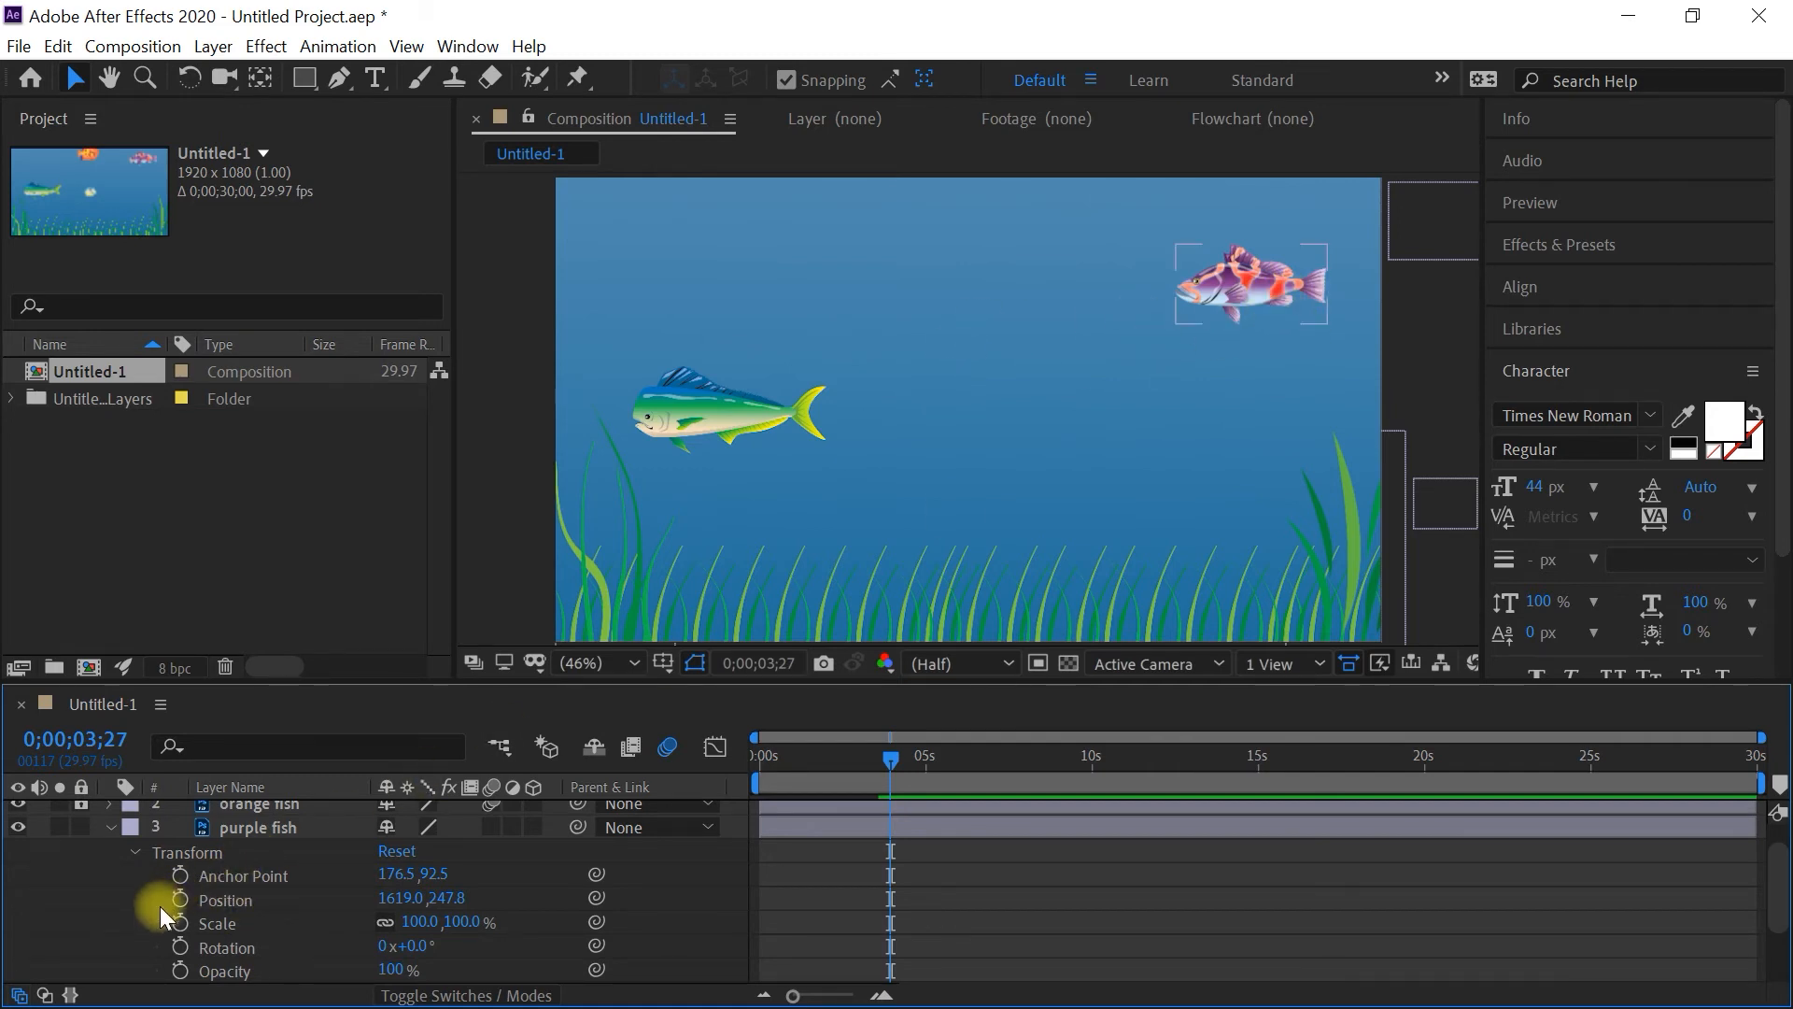
pyautogui.moveTo(1236, 284); pyautogui.dragTo(1450, 302)
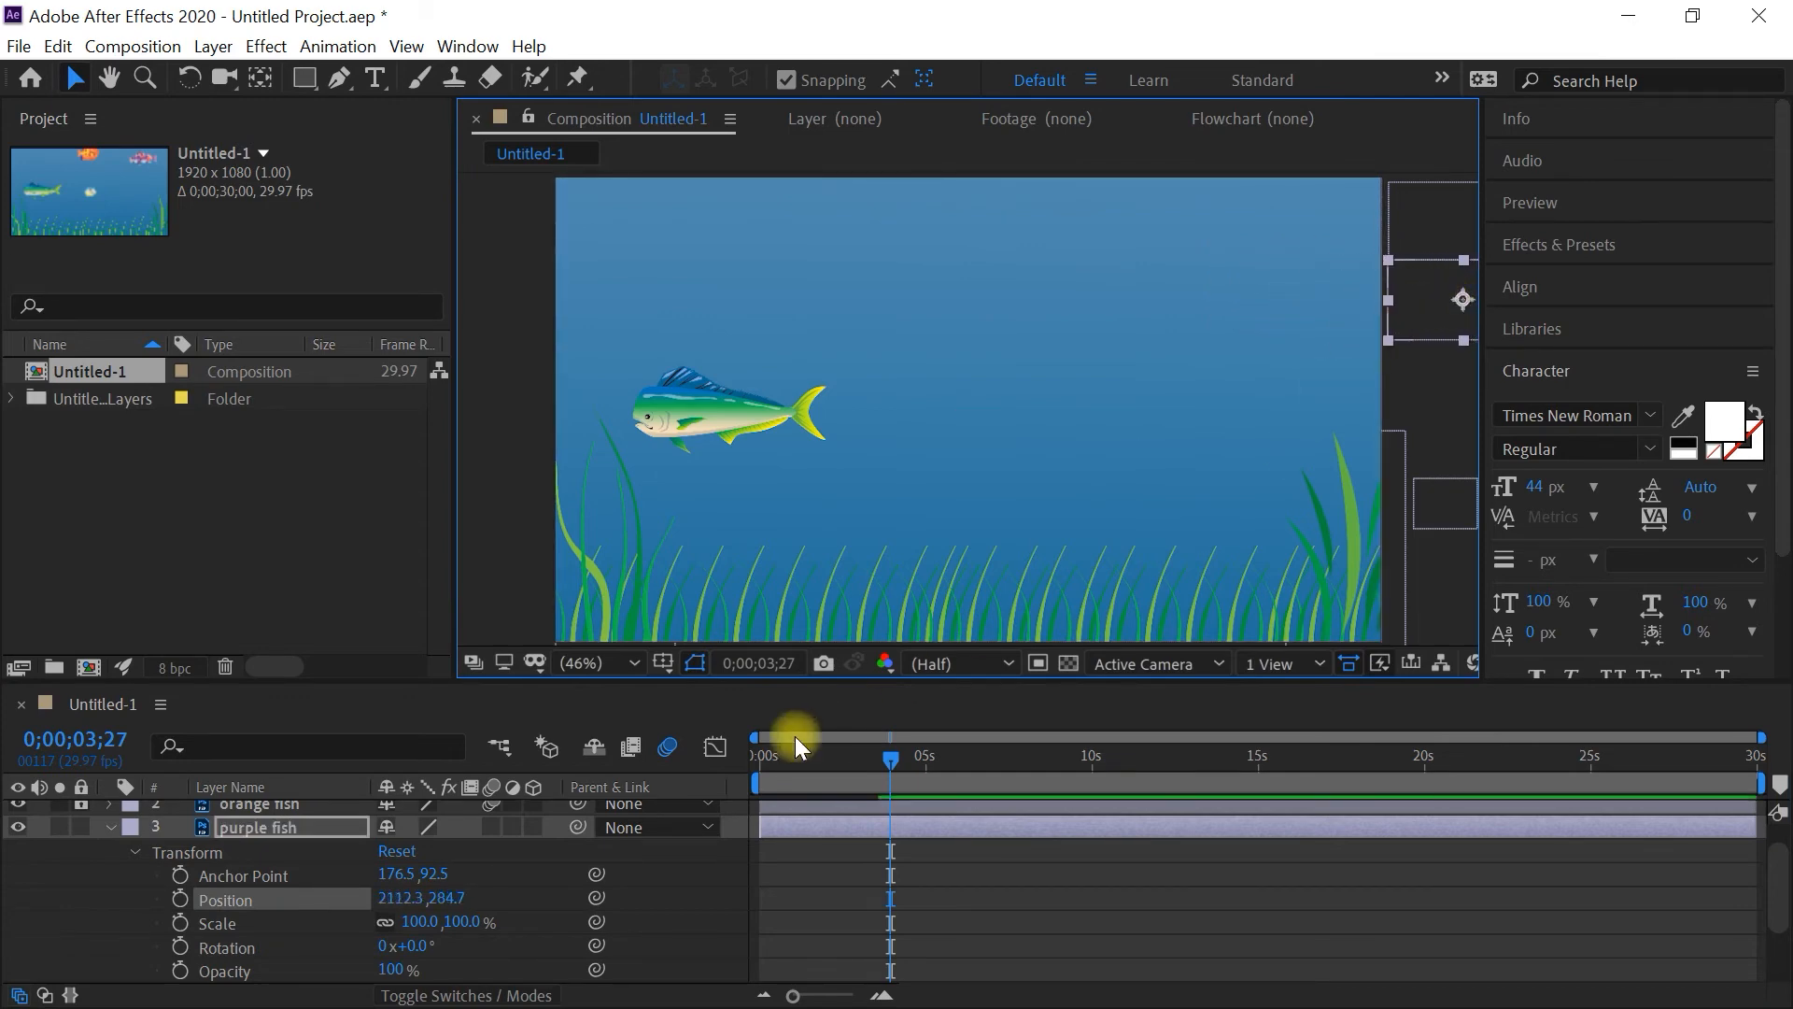
pyautogui.click(179, 896)
# At 0;00;06;12, move the purple fish past the canvas's left edge to about -180, 320 and preview the animation from the start
pyautogui.moveTo(882, 759); pyautogui.dragTo(973, 758)
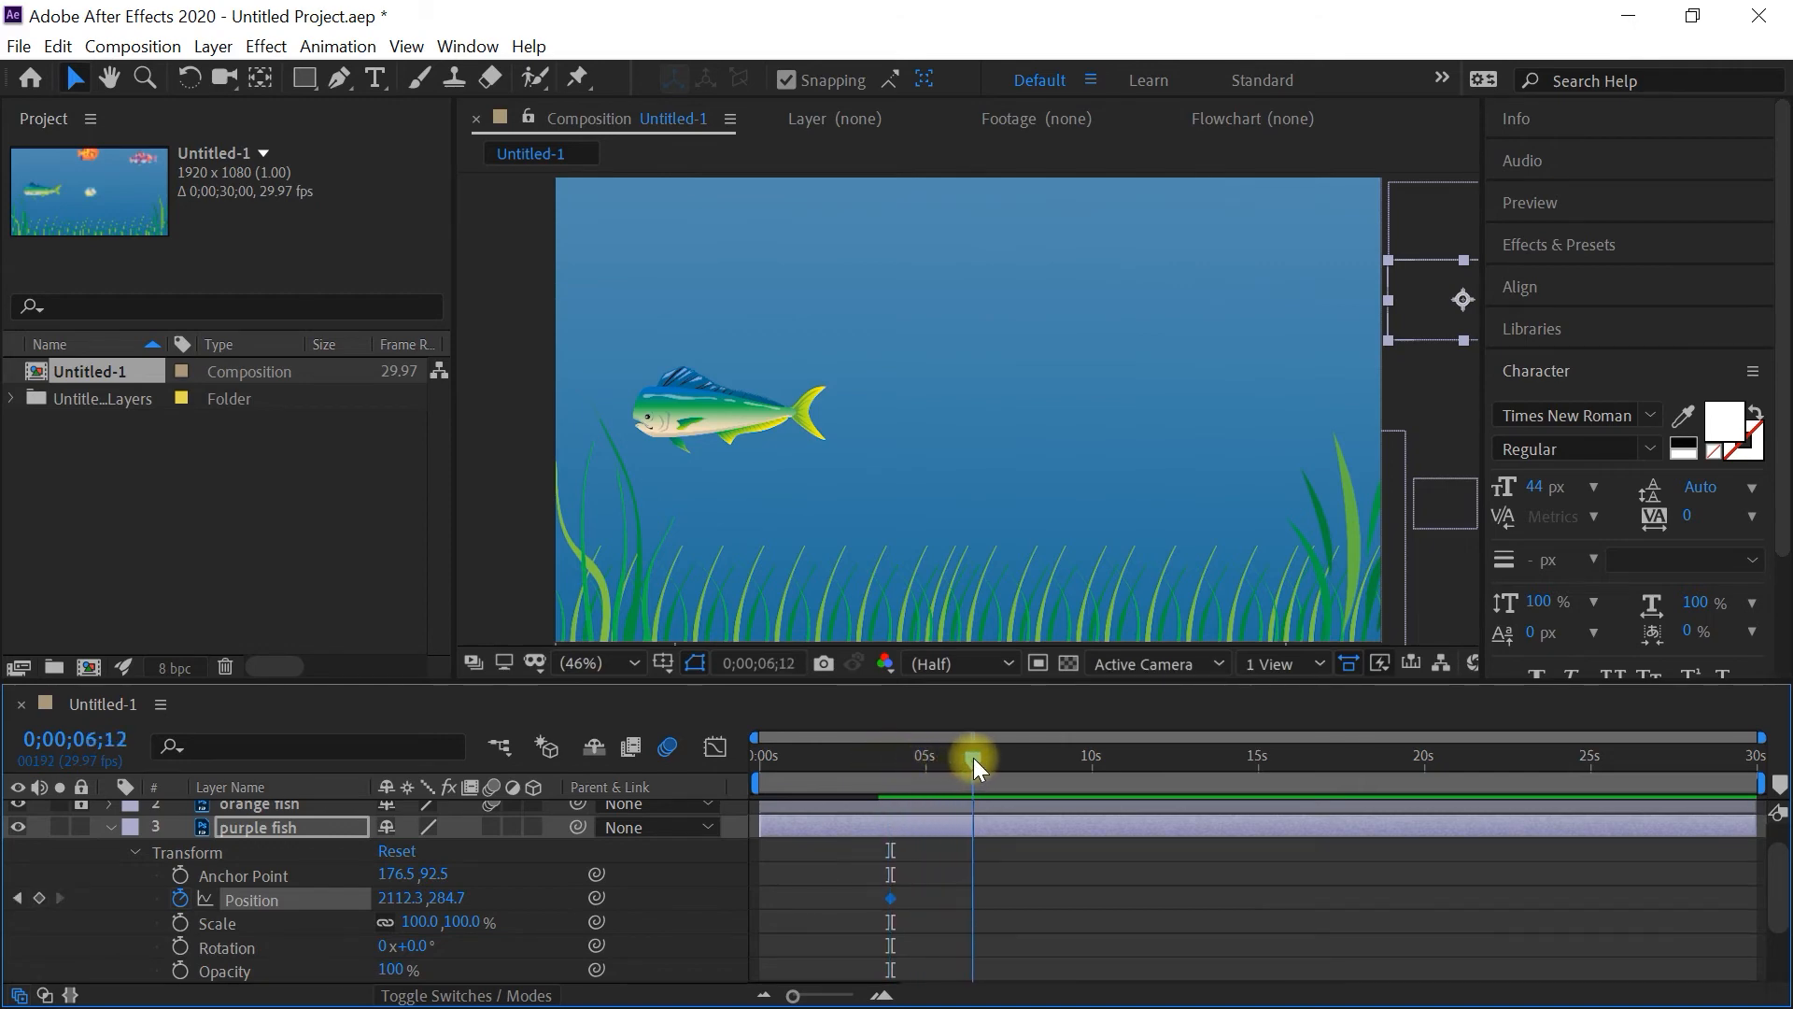
pyautogui.moveTo(1466, 300); pyautogui.dragTo(477, 314)
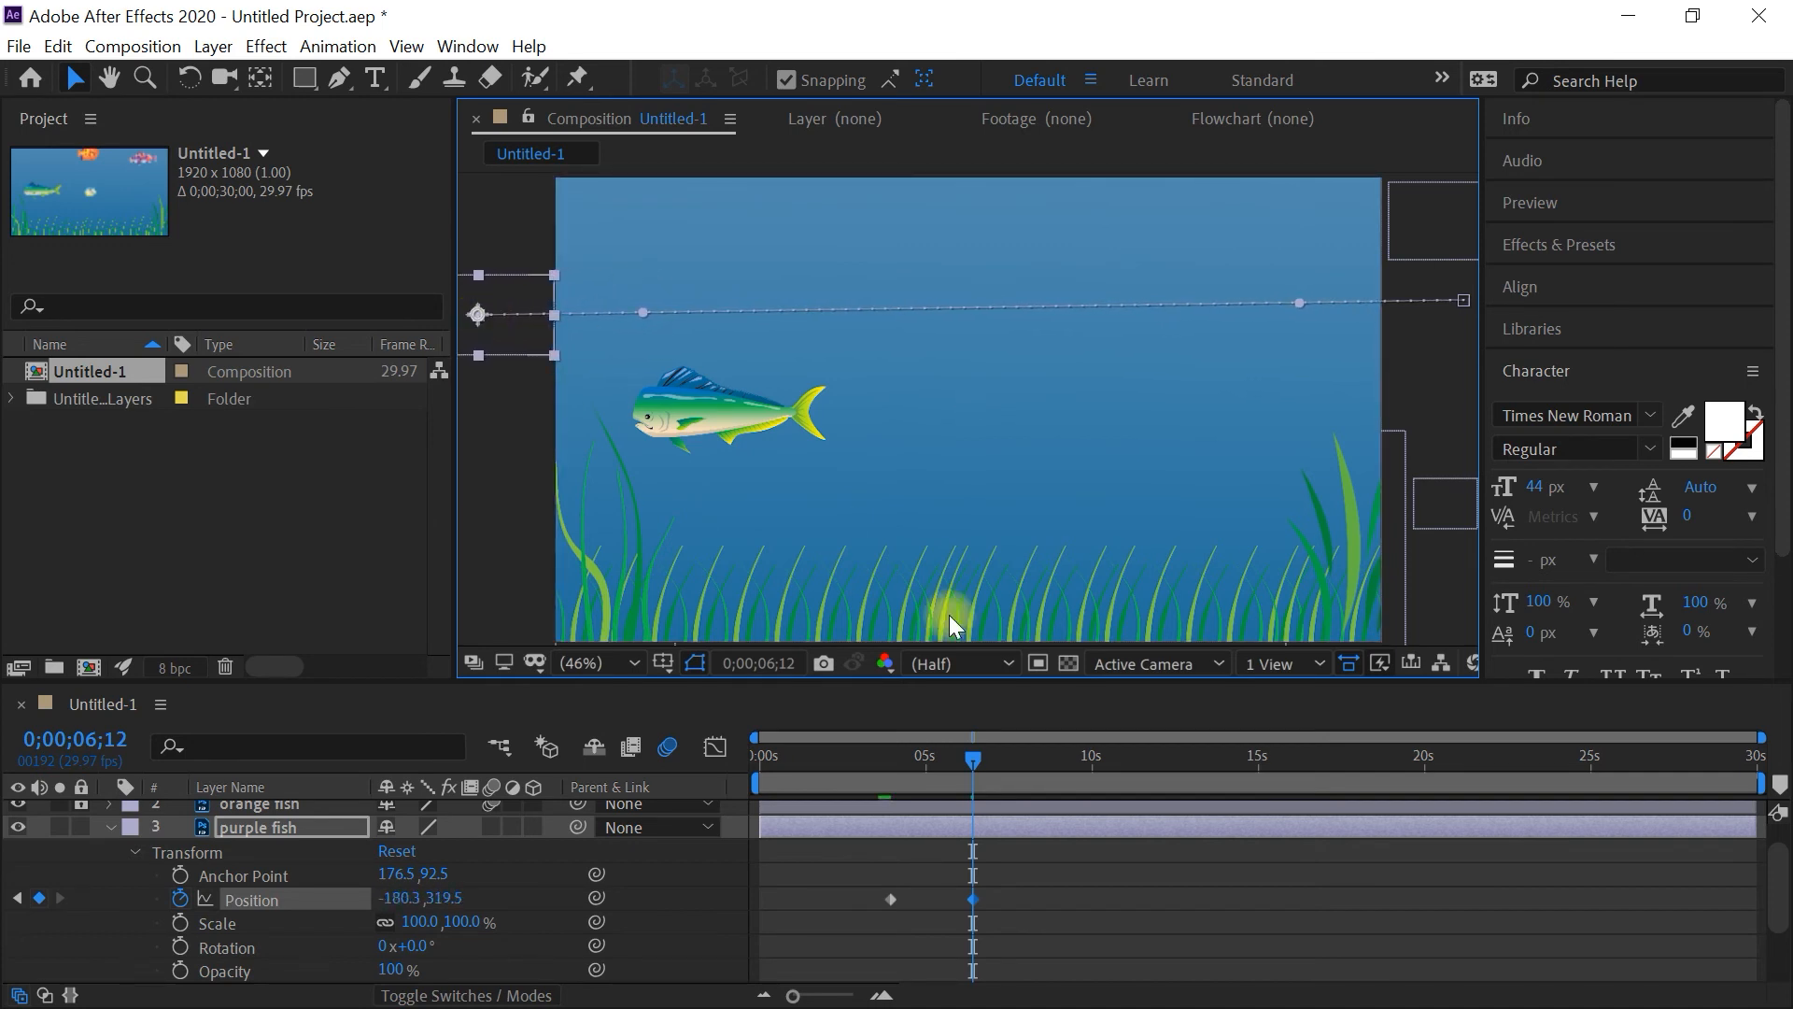
pyautogui.moveTo(973, 753); pyautogui.dragTo(730, 741)
pyautogui.press('space')
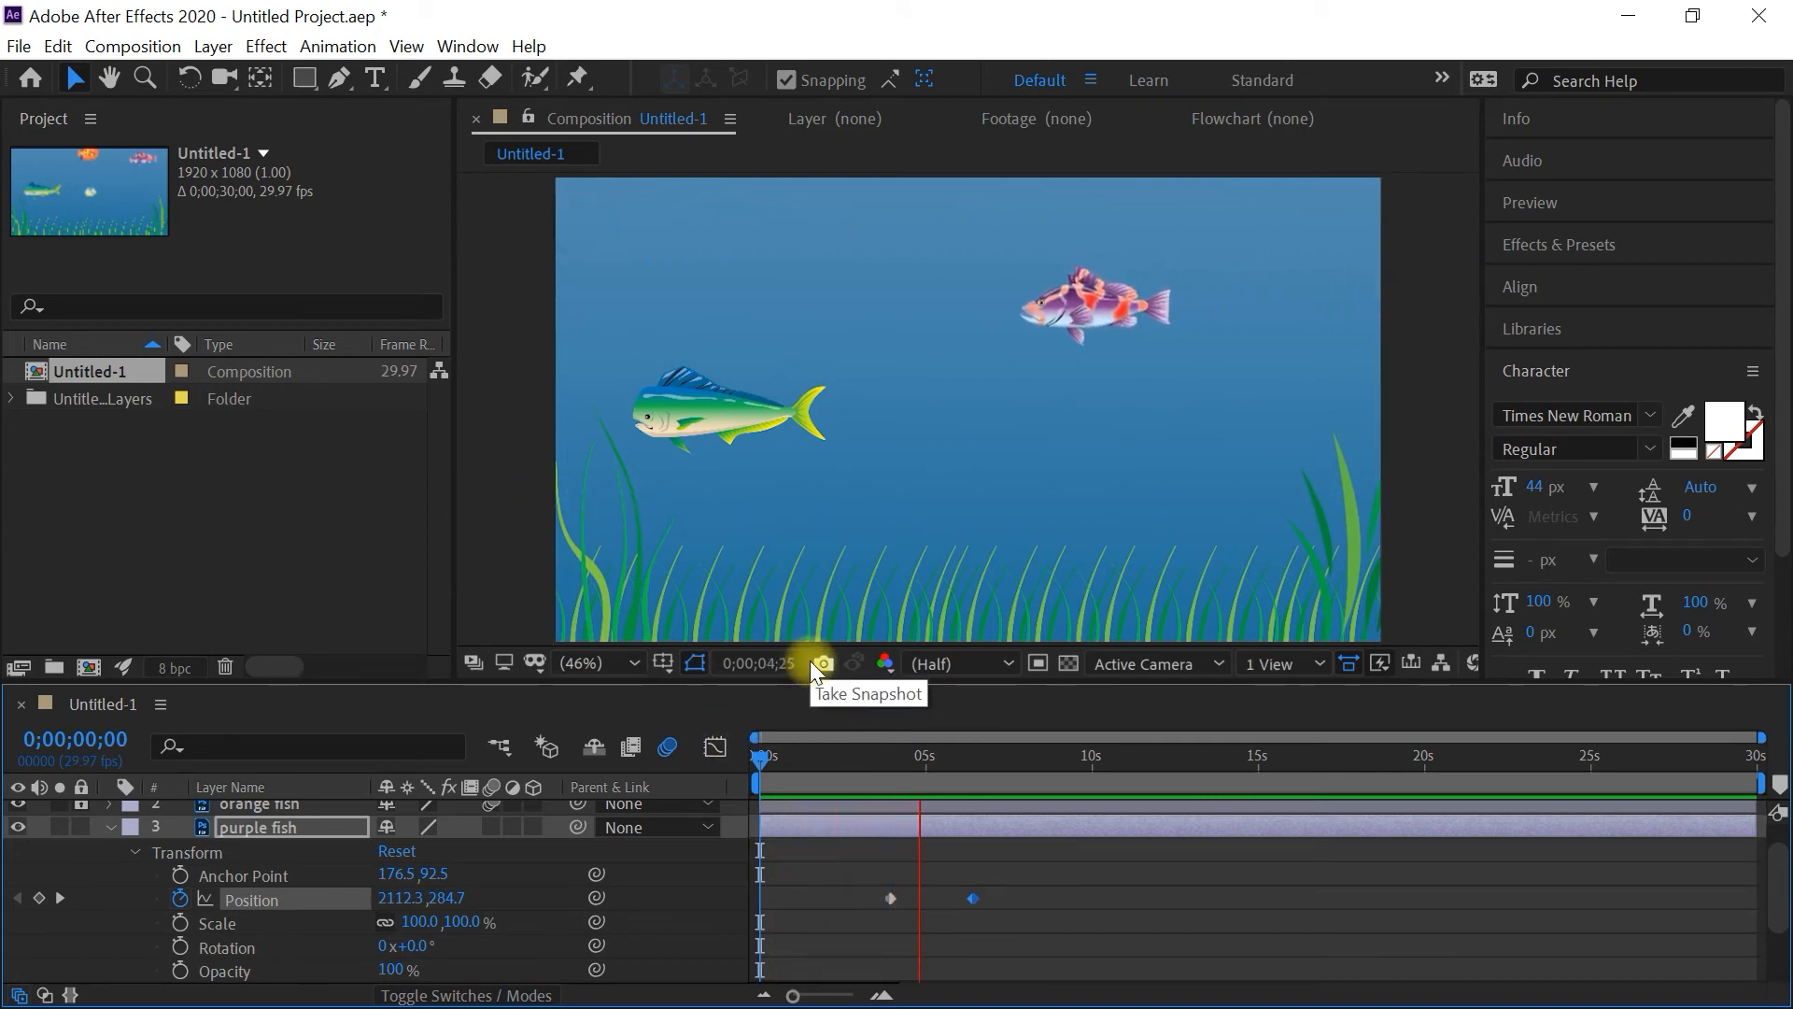
pyautogui.press('space')
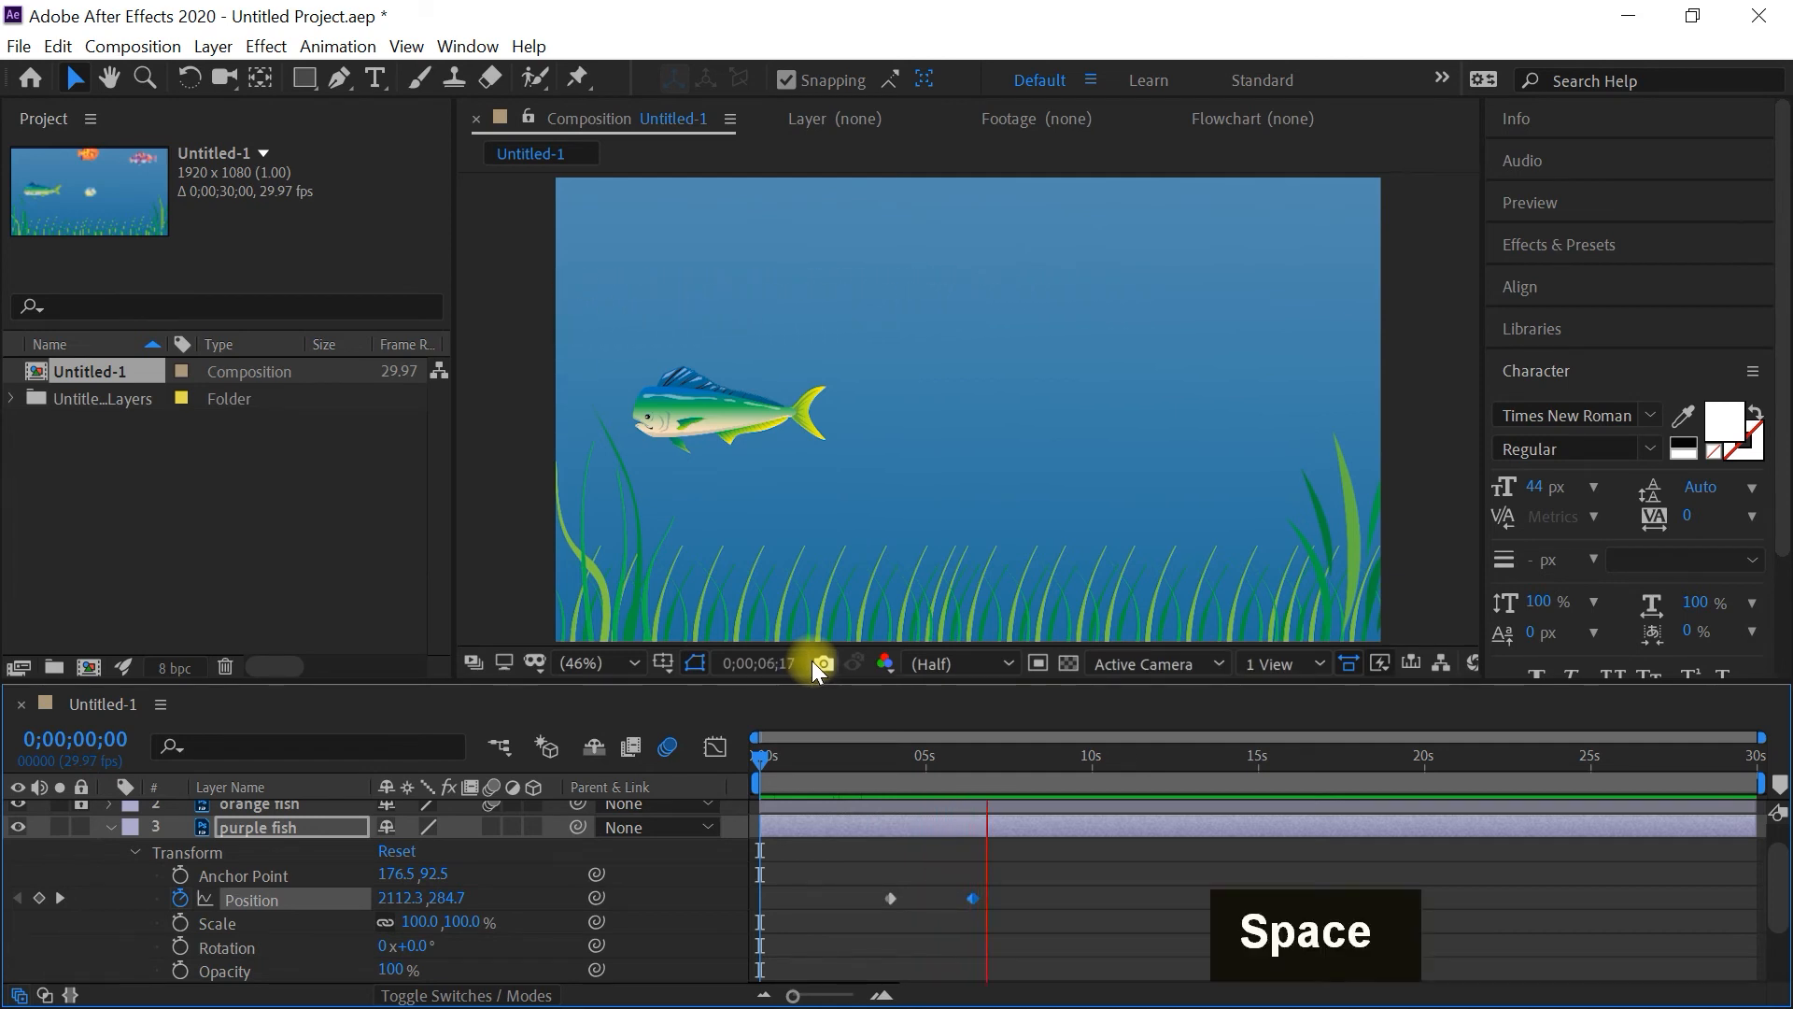
# Move the big fish past the canvas's right edge to about 2167, 492, and collapse and lock the purple fish layer
pyautogui.moveTo(693, 401); pyautogui.dragTo(1448, 378)
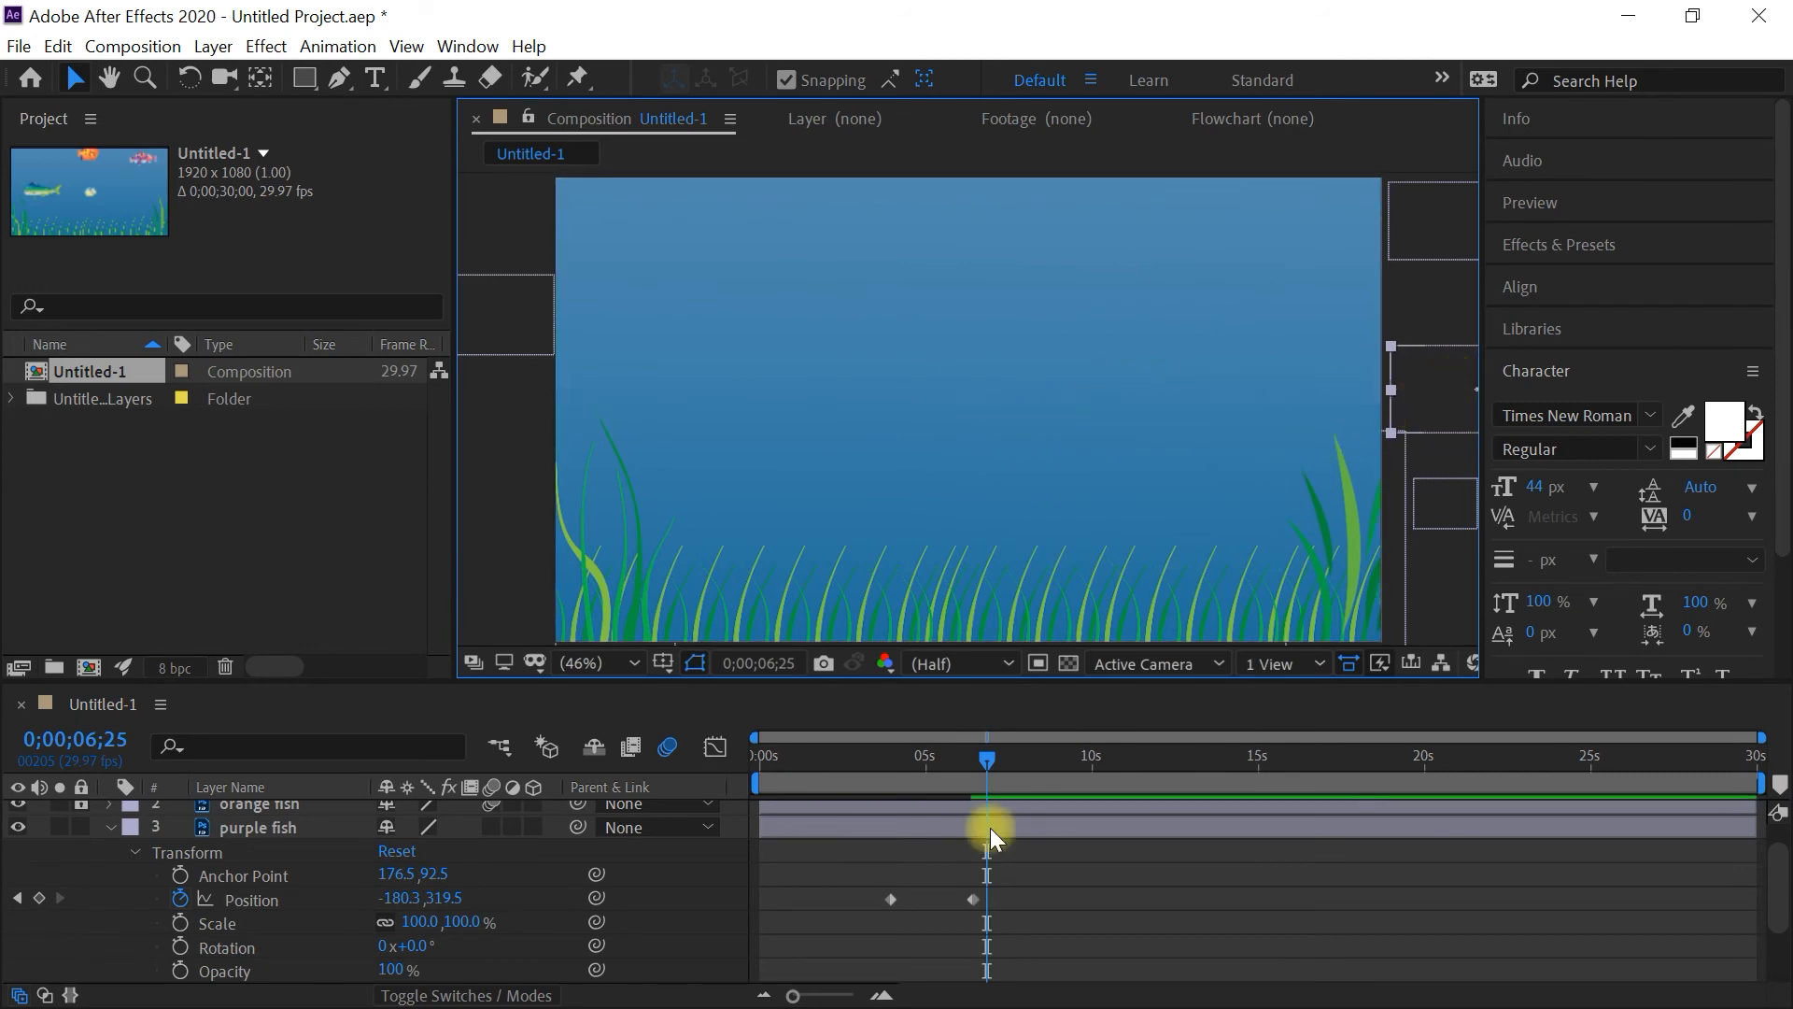
pyautogui.keyDown('shift'); pyautogui.click(979, 758); pyautogui.keyUp('shift')
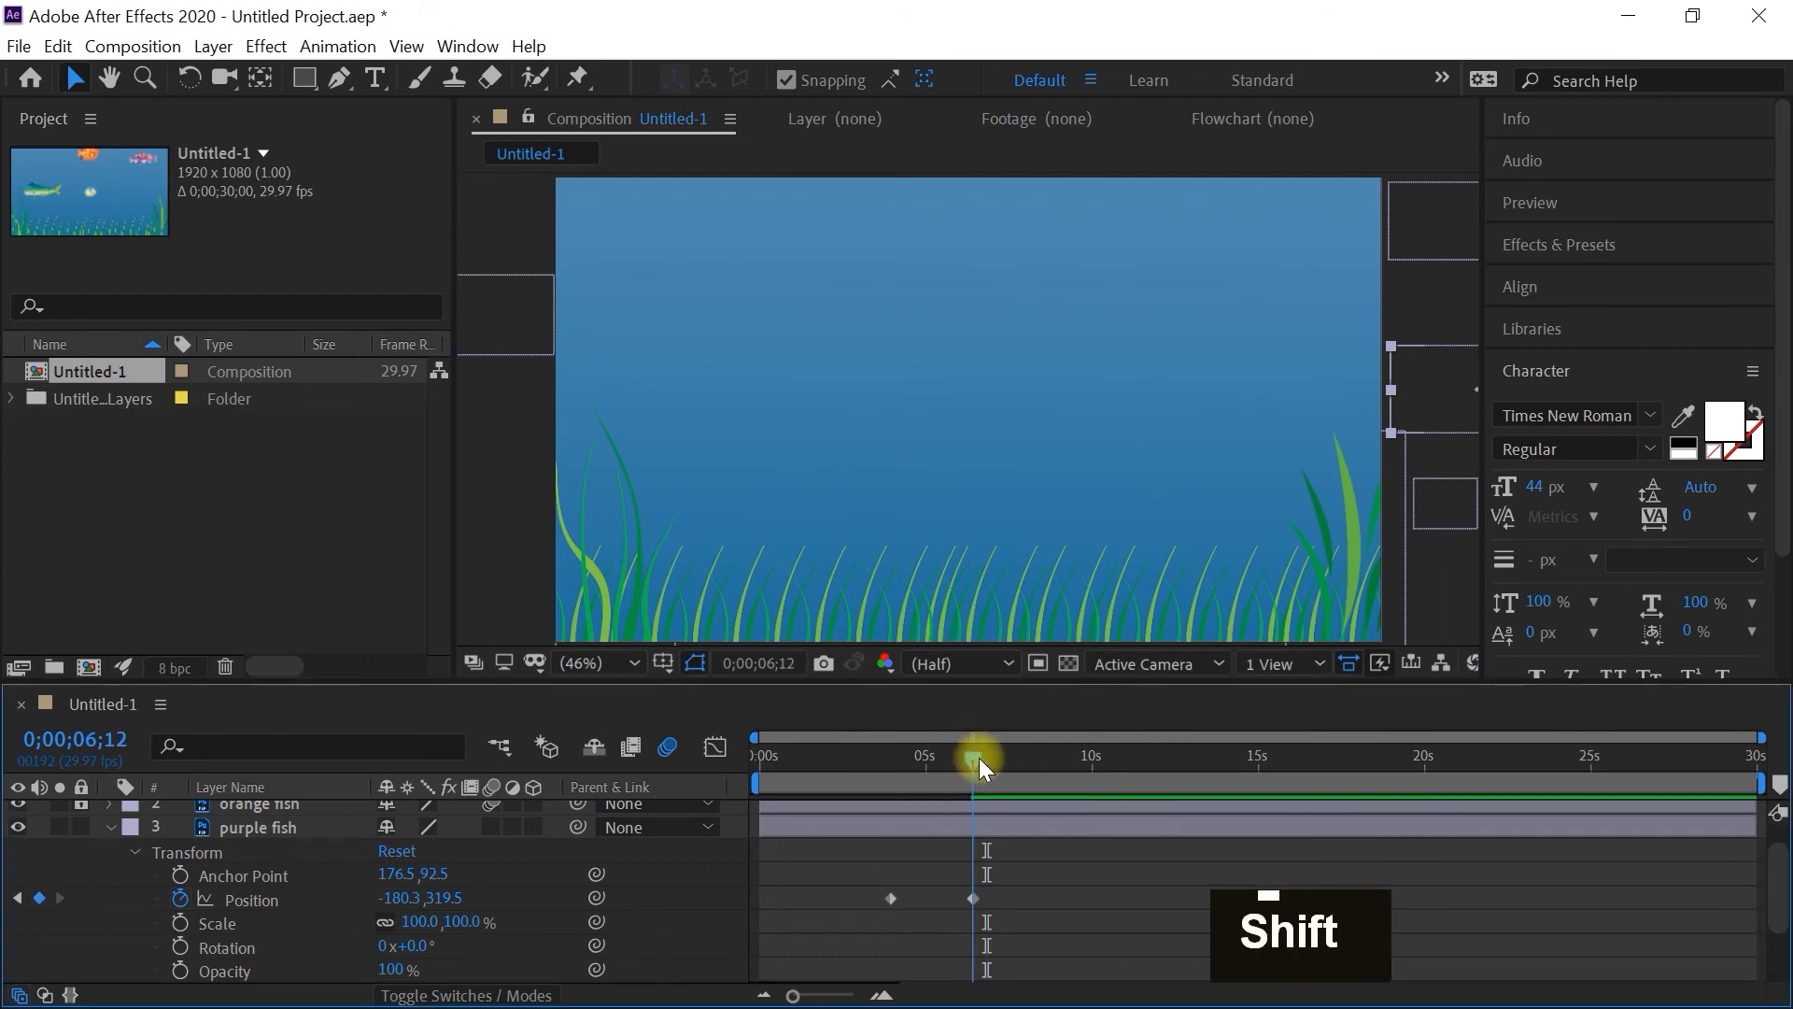
pyautogui.click(108, 828)
pyautogui.click(81, 858)
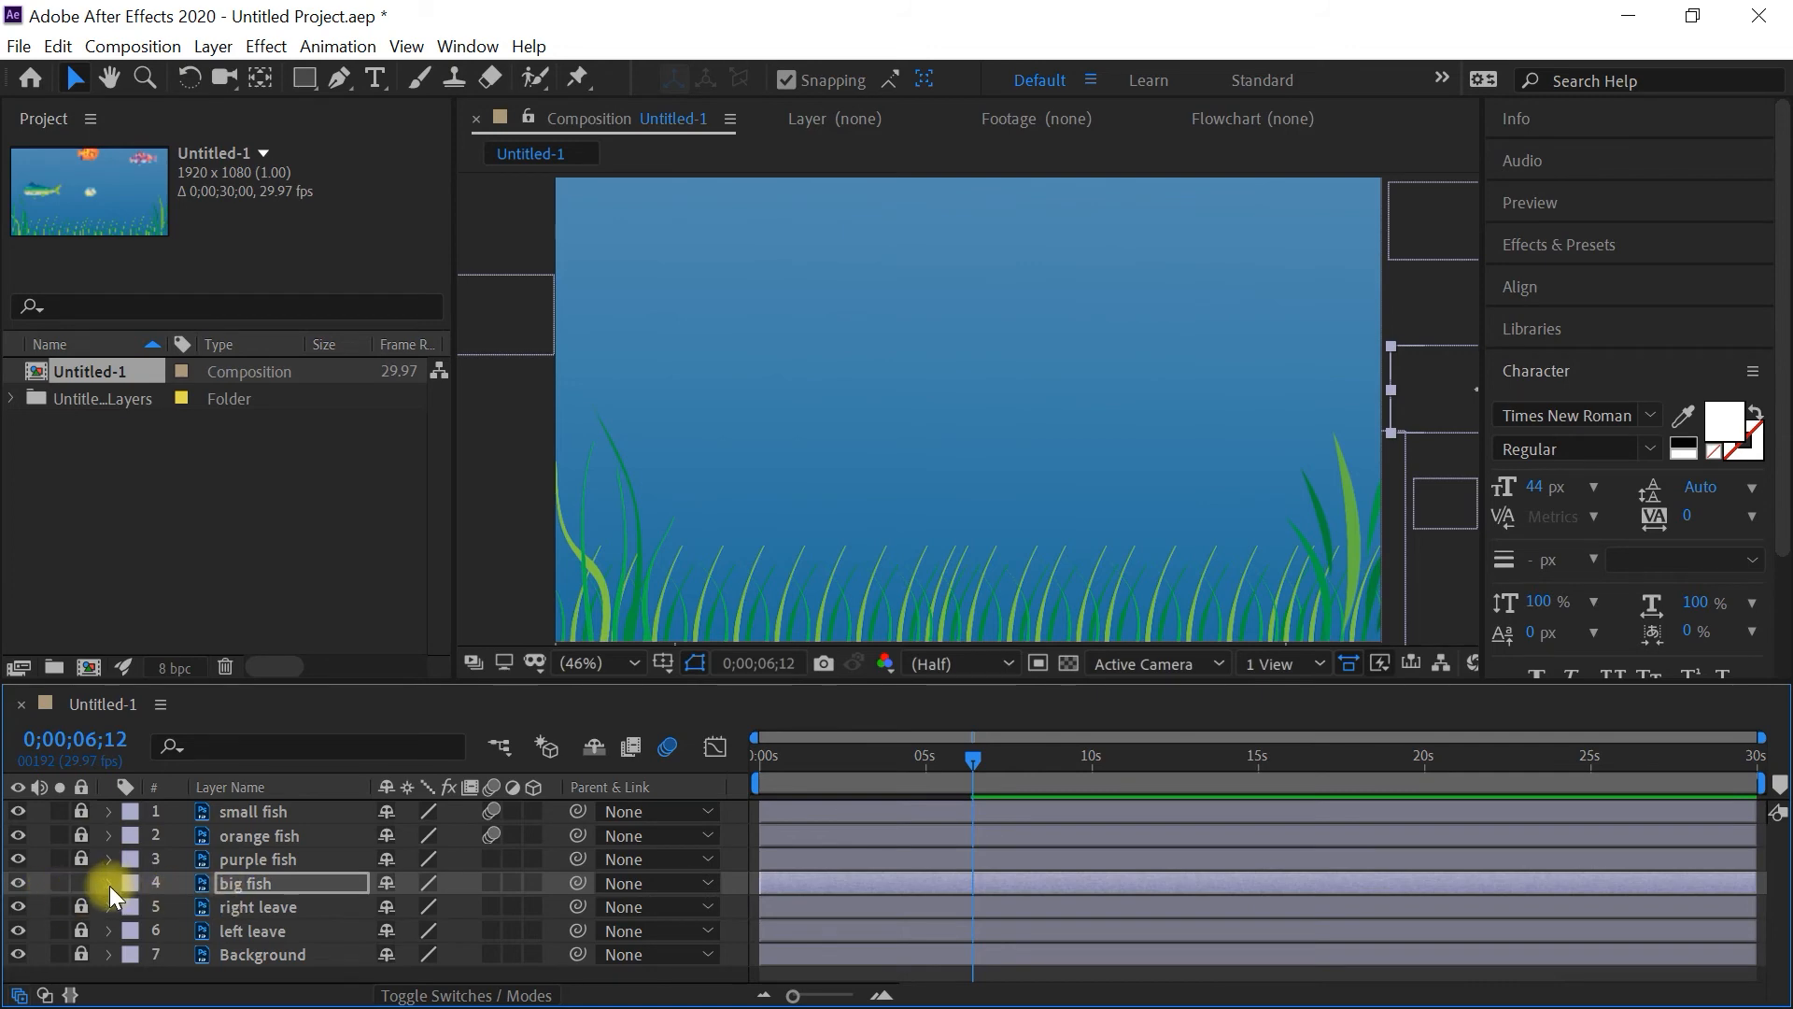
# Set a Position keyframe for the big fish at 0;00;06;12
pyautogui.click(110, 883)
pyautogui.click(132, 910)
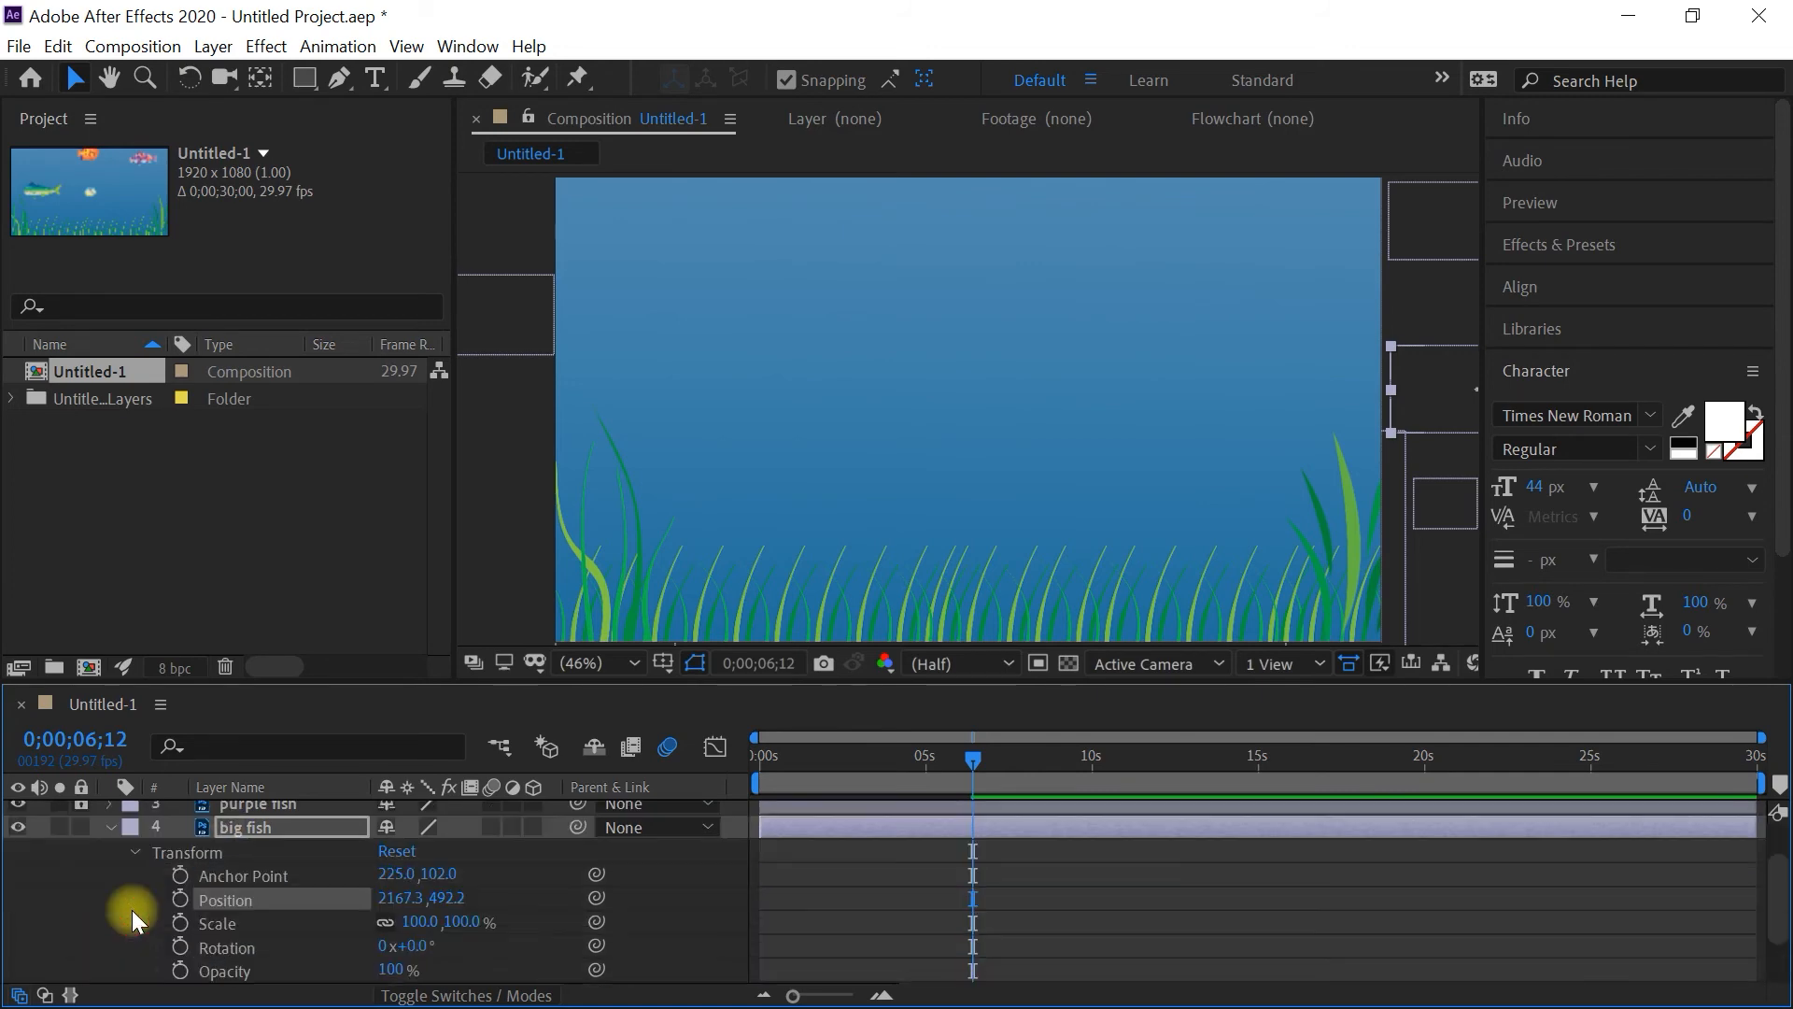
pyautogui.click(182, 899)
# At 0;00;08;22, move the big fish past the canvas's left edge to about -253, 520 and preview the animation from the start
pyautogui.moveTo(971, 761); pyautogui.dragTo(1048, 760)
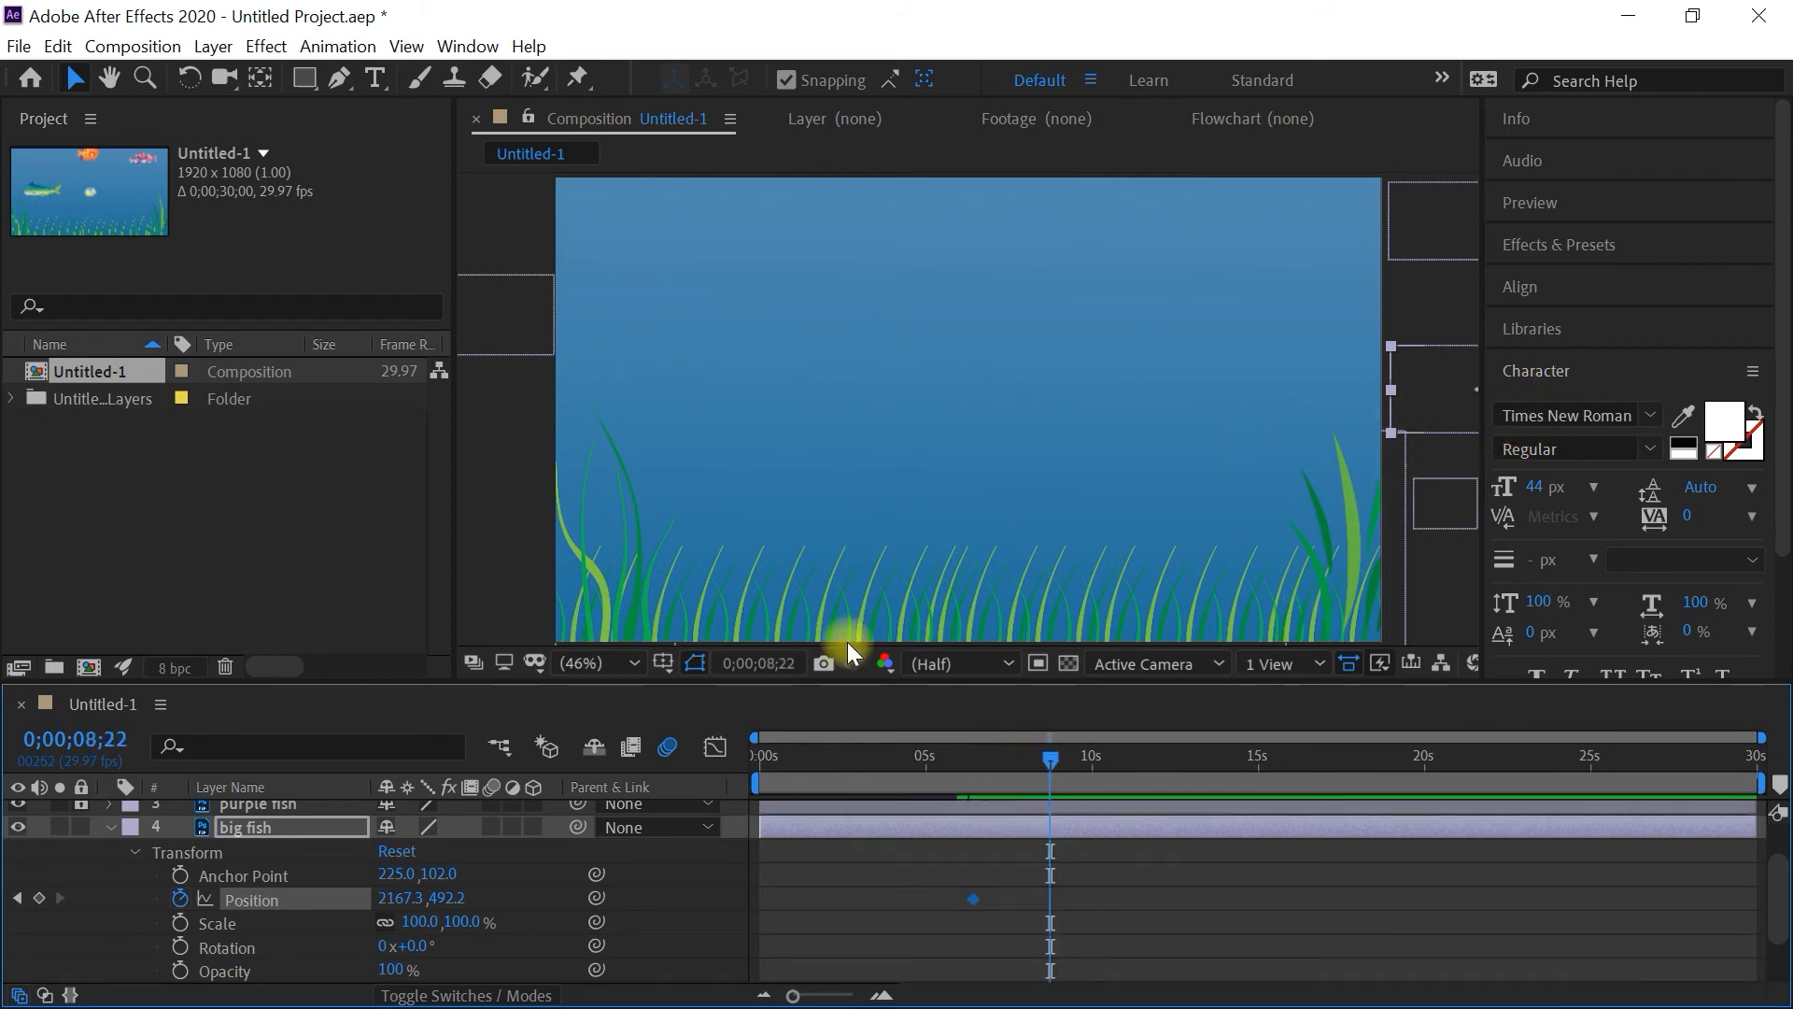
pyautogui.moveTo(1476, 392); pyautogui.dragTo(431, 401)
pyautogui.moveTo(439, 403); pyautogui.dragTo(435, 405)
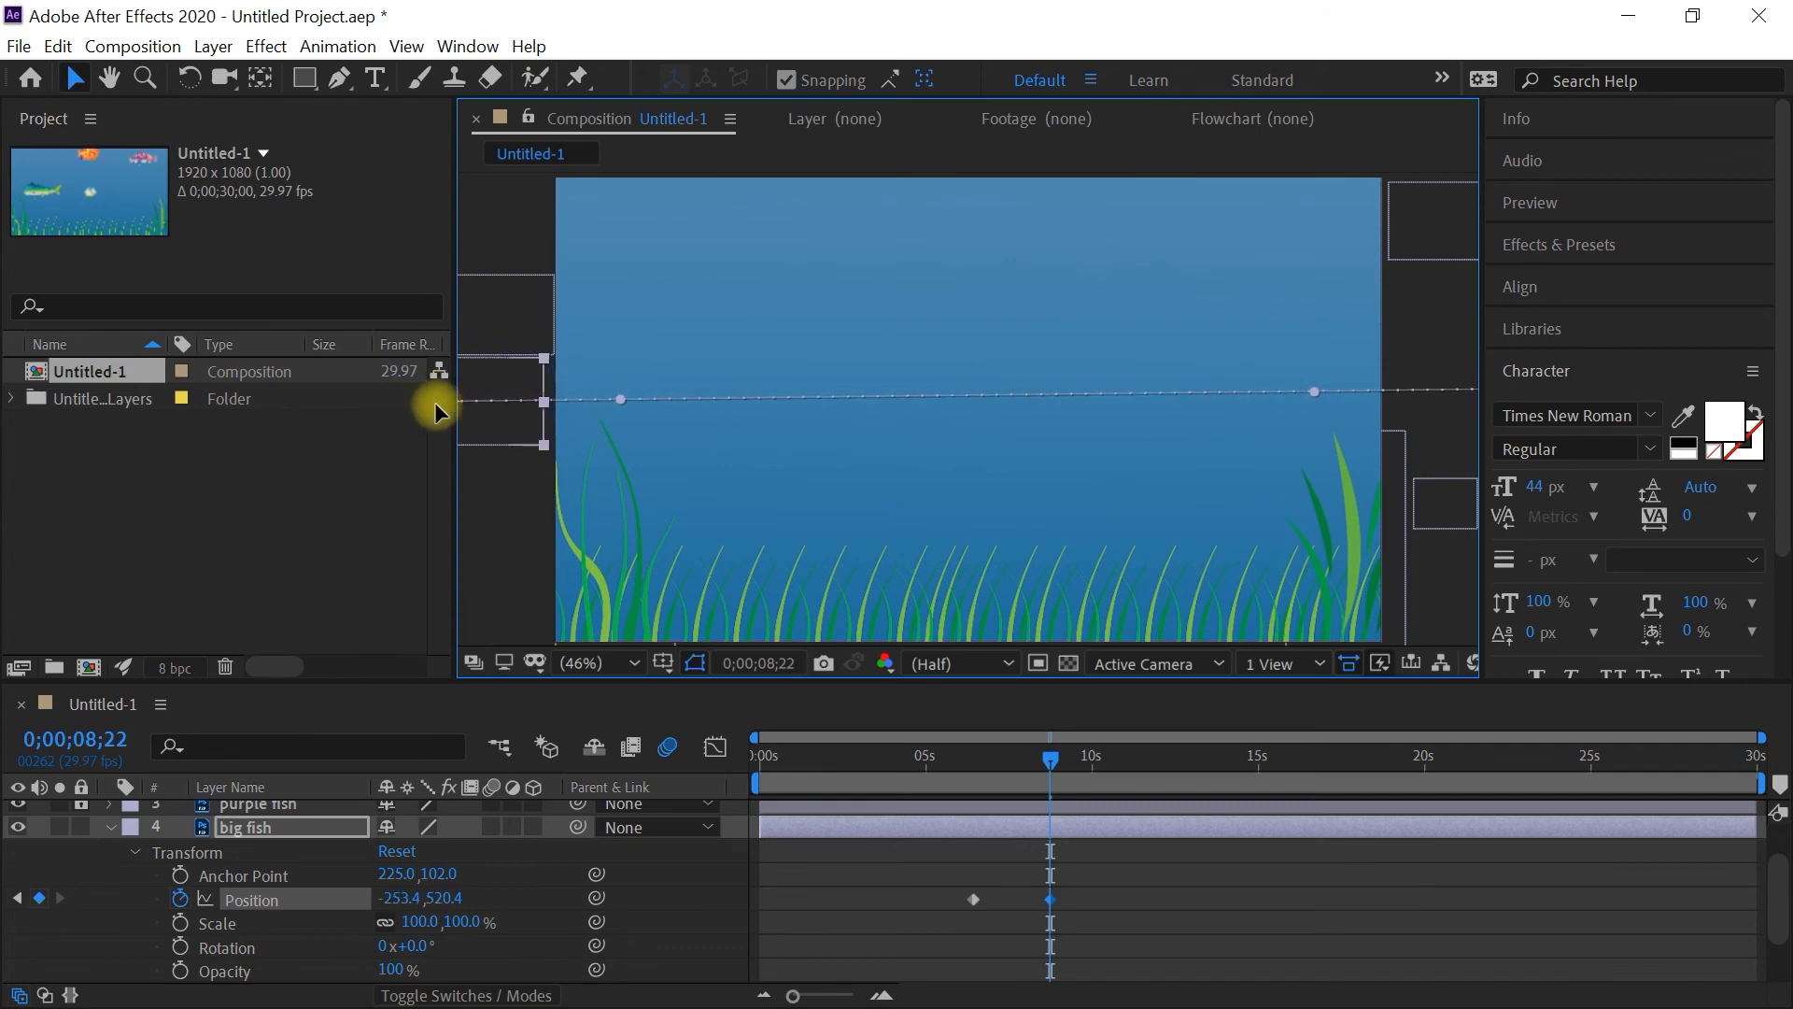
pyautogui.moveTo(1044, 759); pyautogui.dragTo(680, 770)
pyautogui.press('space')
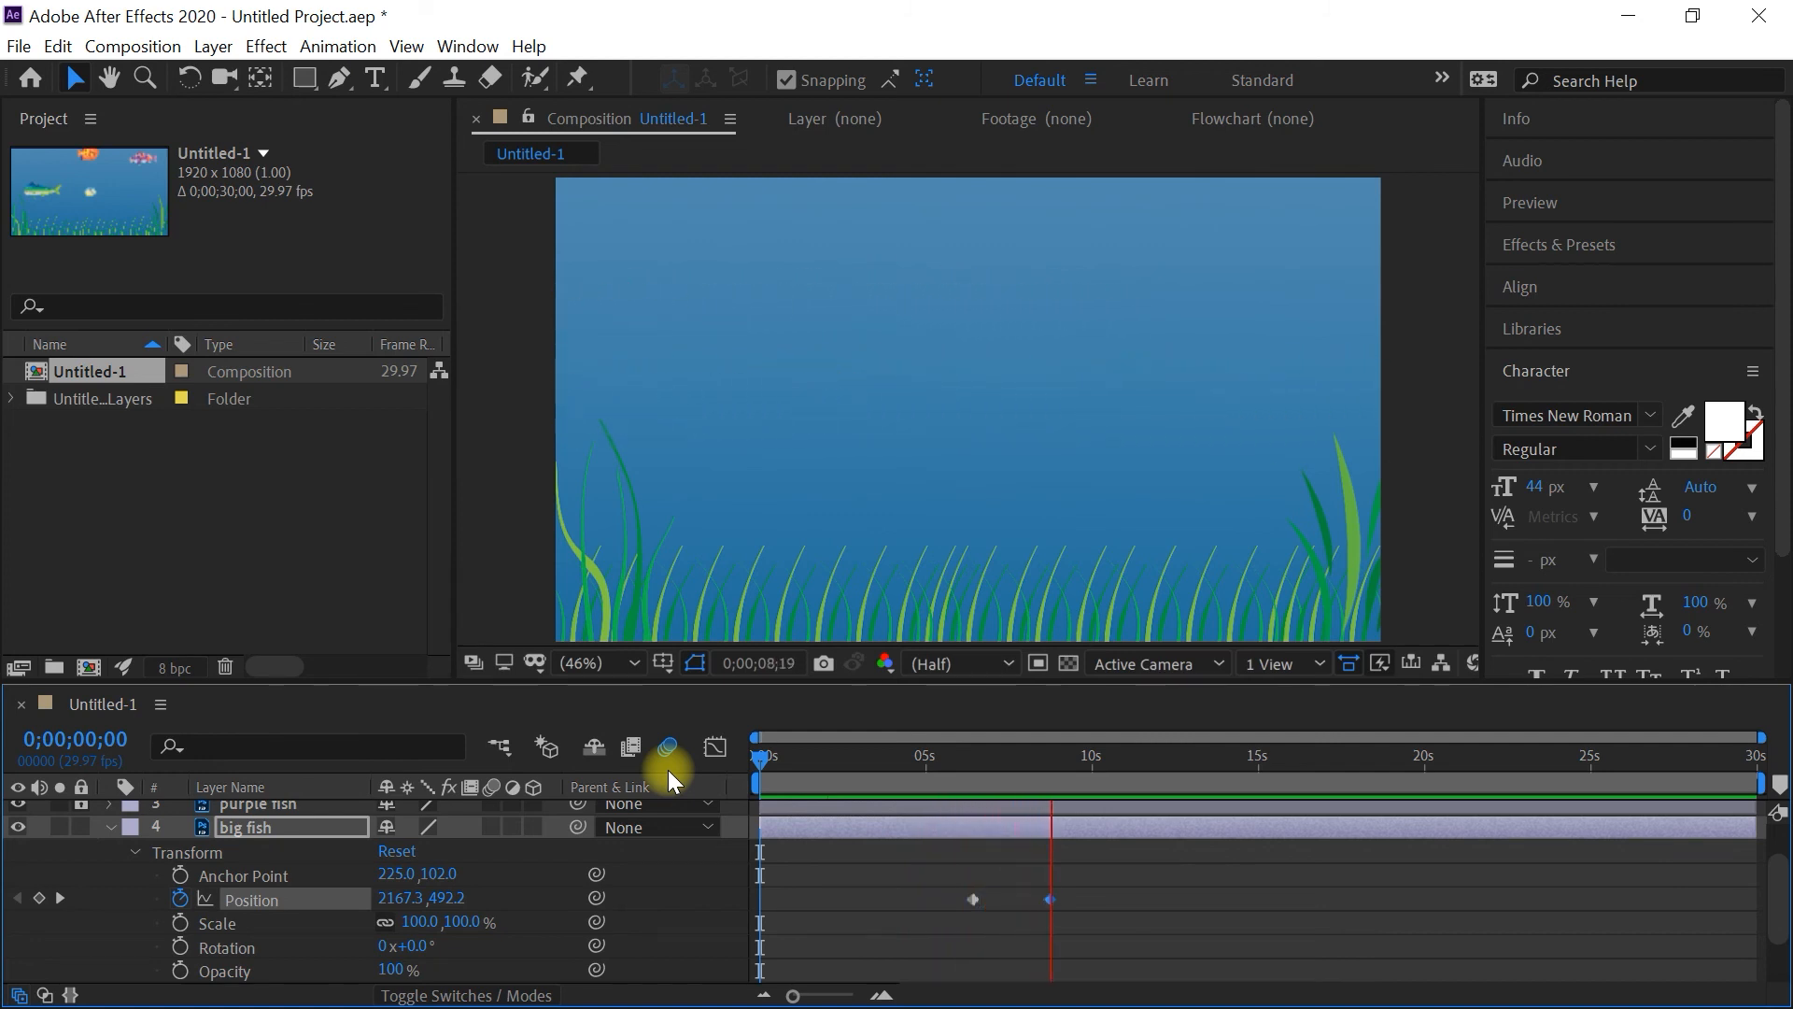
pyautogui.press('space')
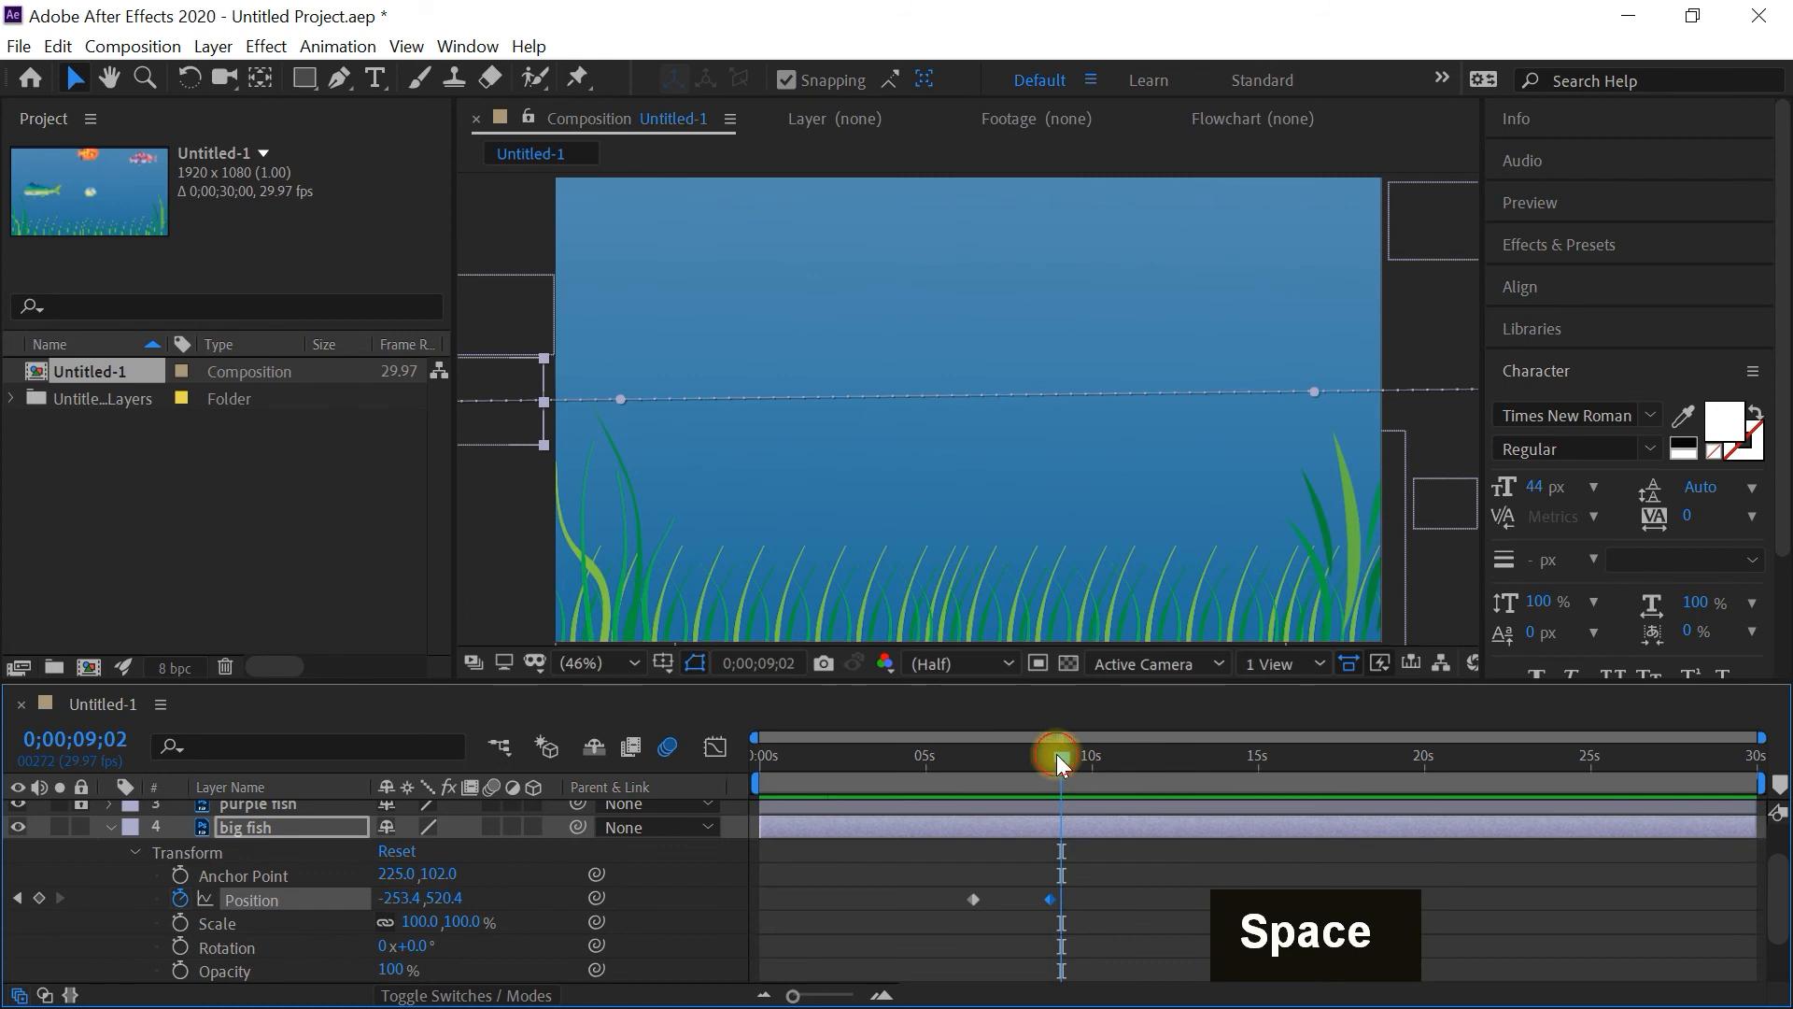
# Return to 0;00;08;22, enable motion blur on the purple fish and big fish layers, and collapse and lock the big fish layer
pyautogui.keyDown('shift'); pyautogui.click(1051, 754); pyautogui.keyUp('shift')
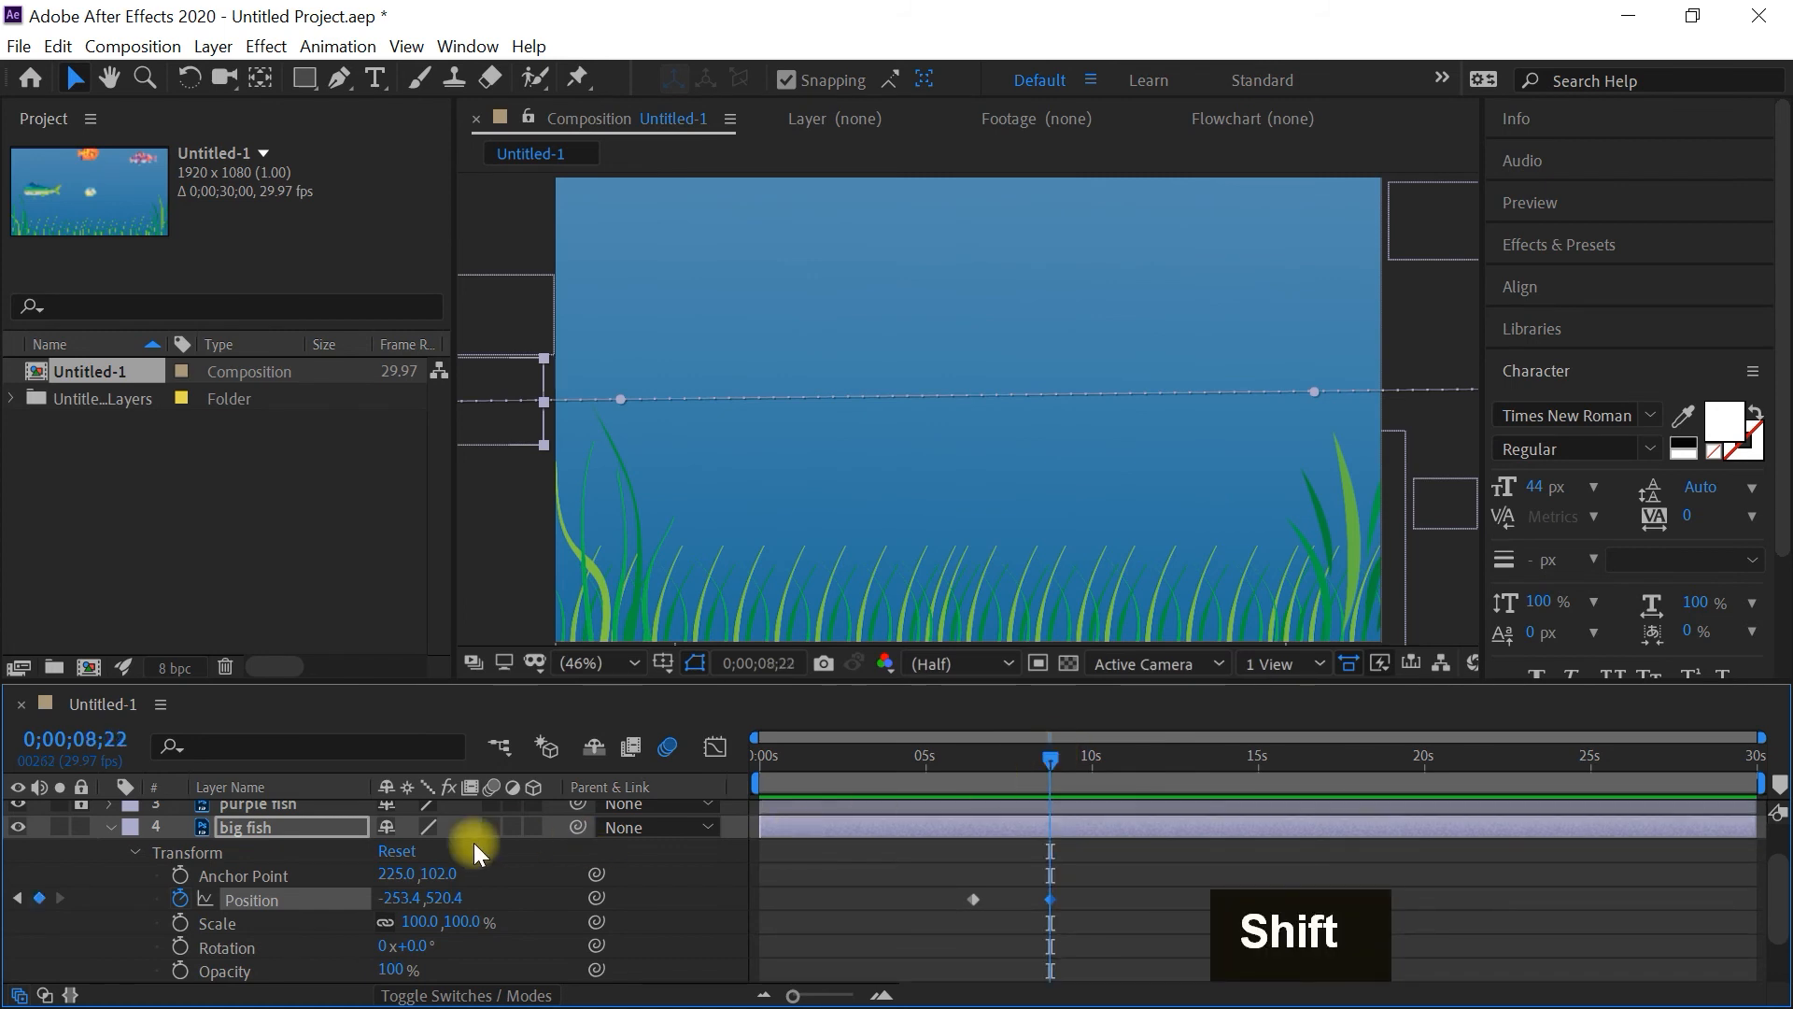
pyautogui.click(105, 828)
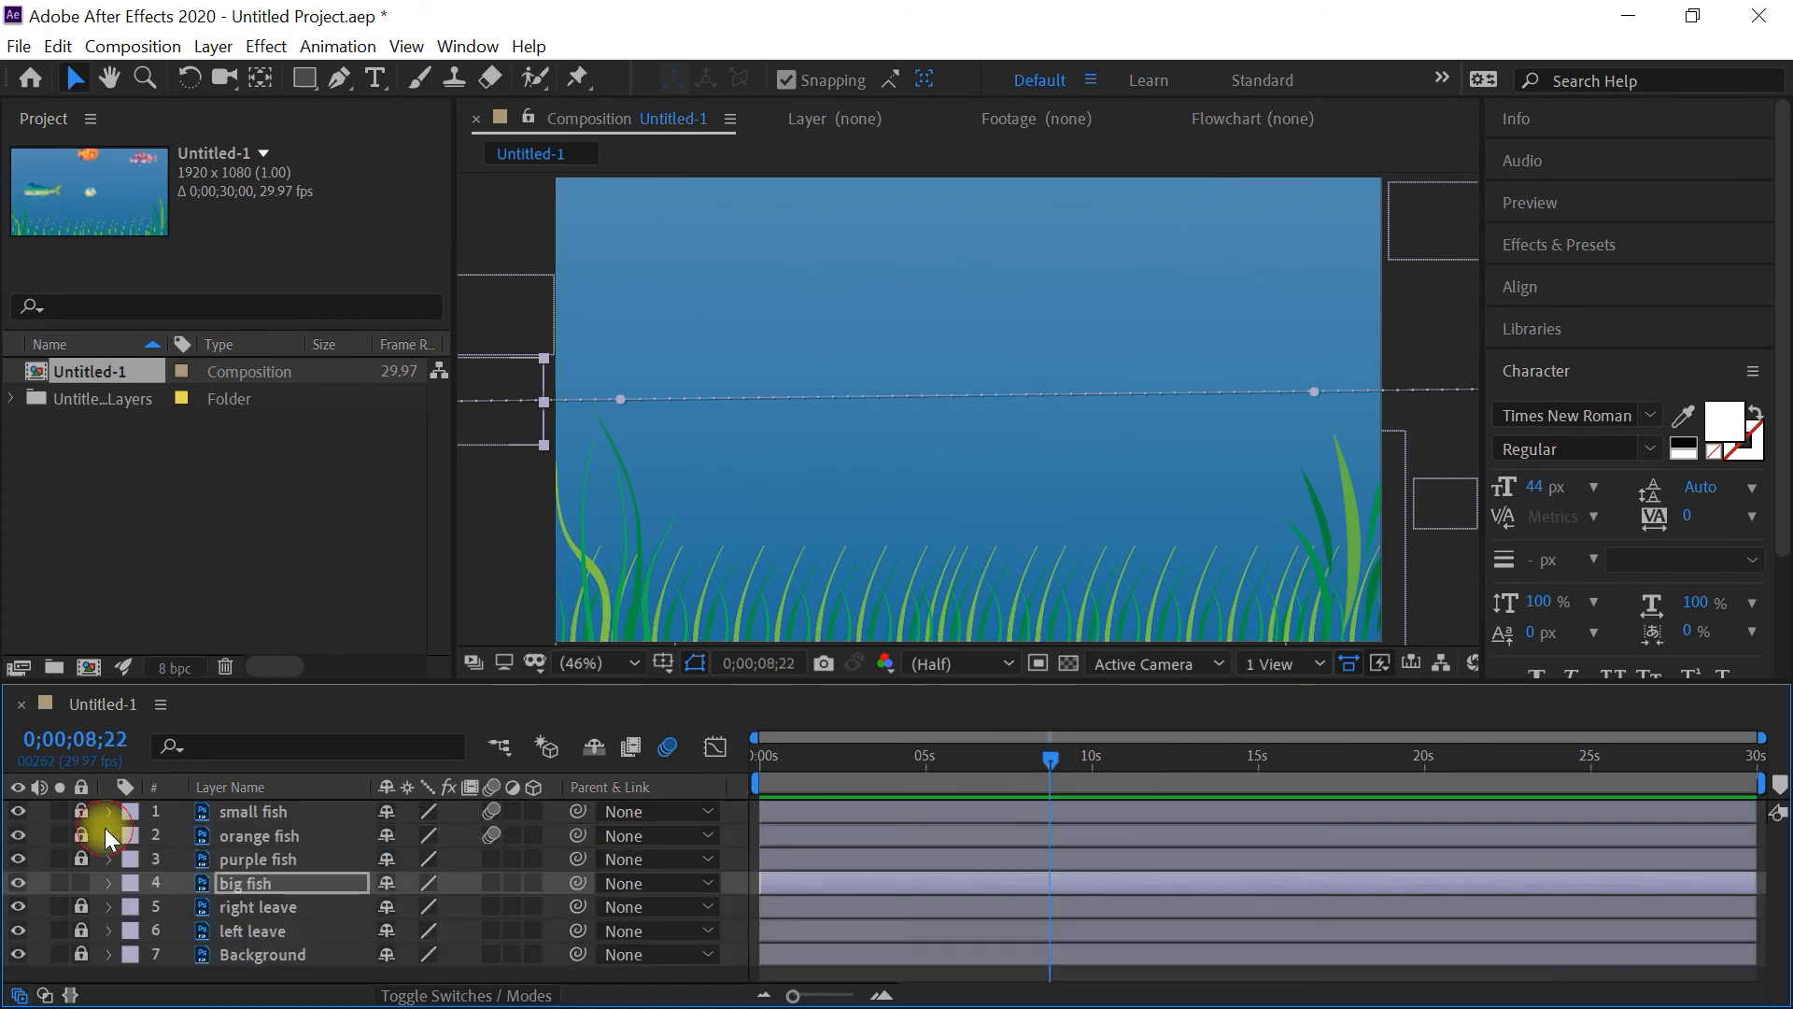
pyautogui.click(489, 859)
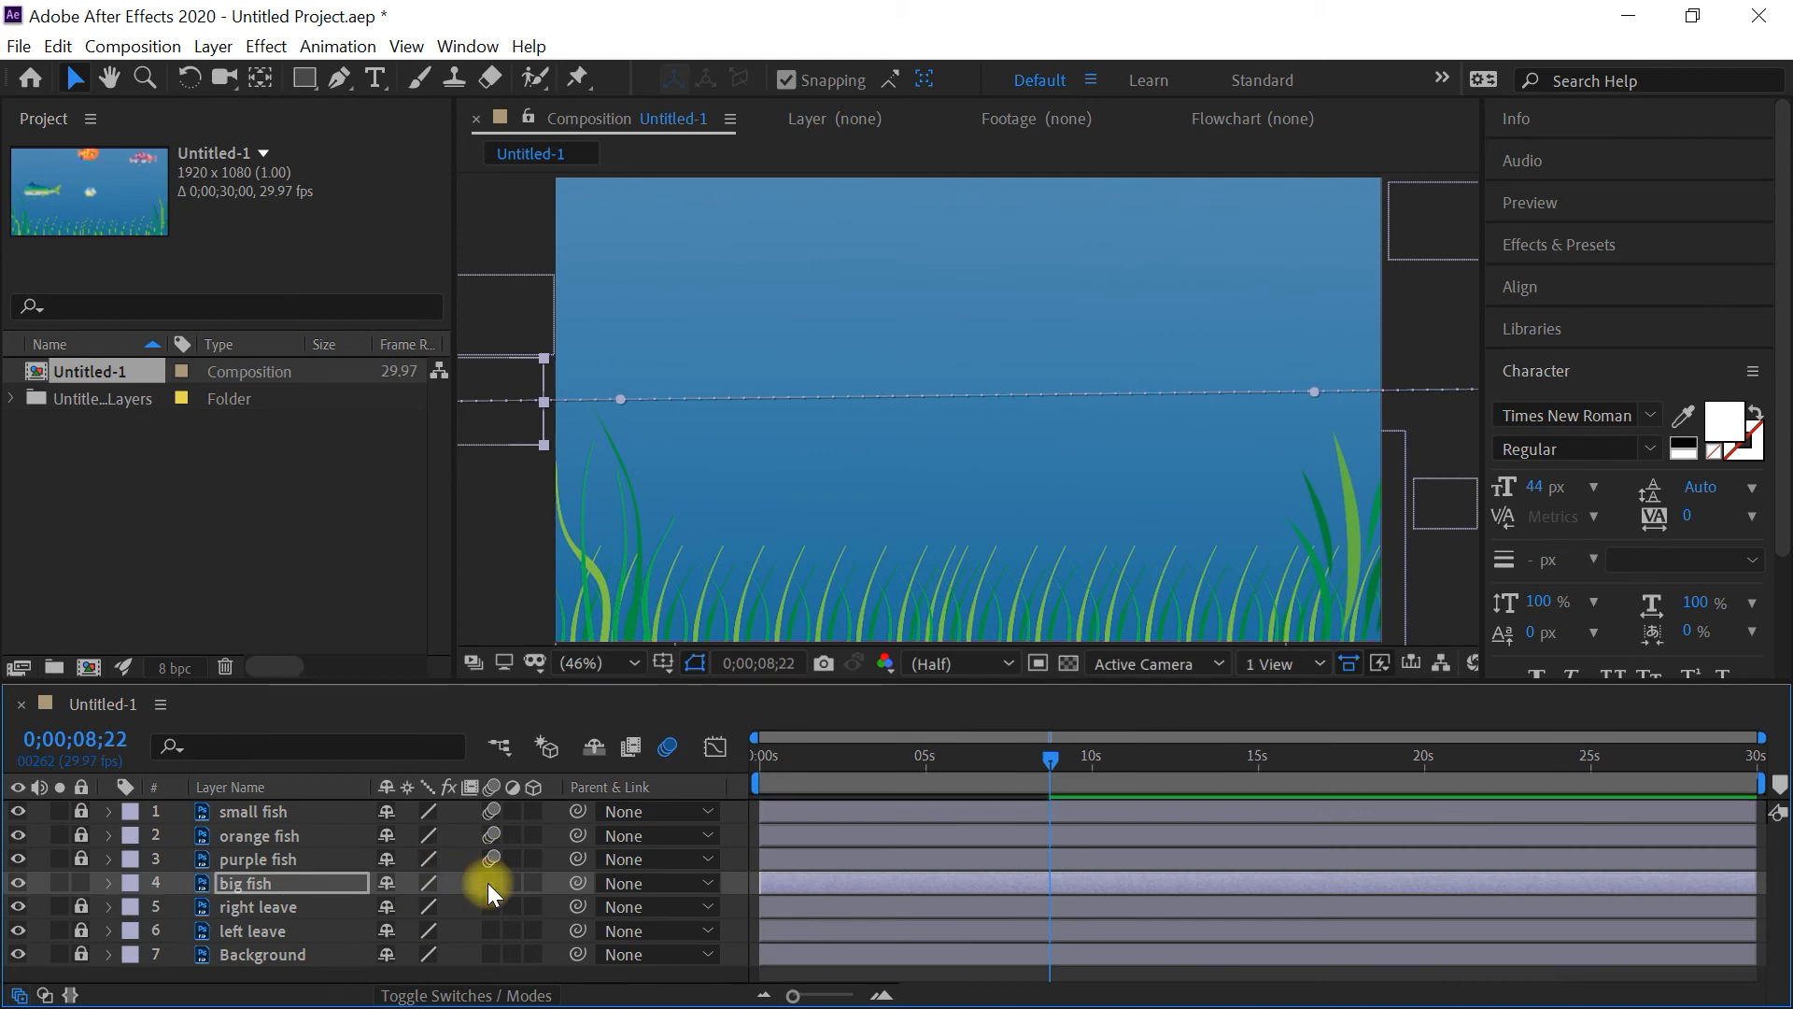
pyautogui.click(80, 882)
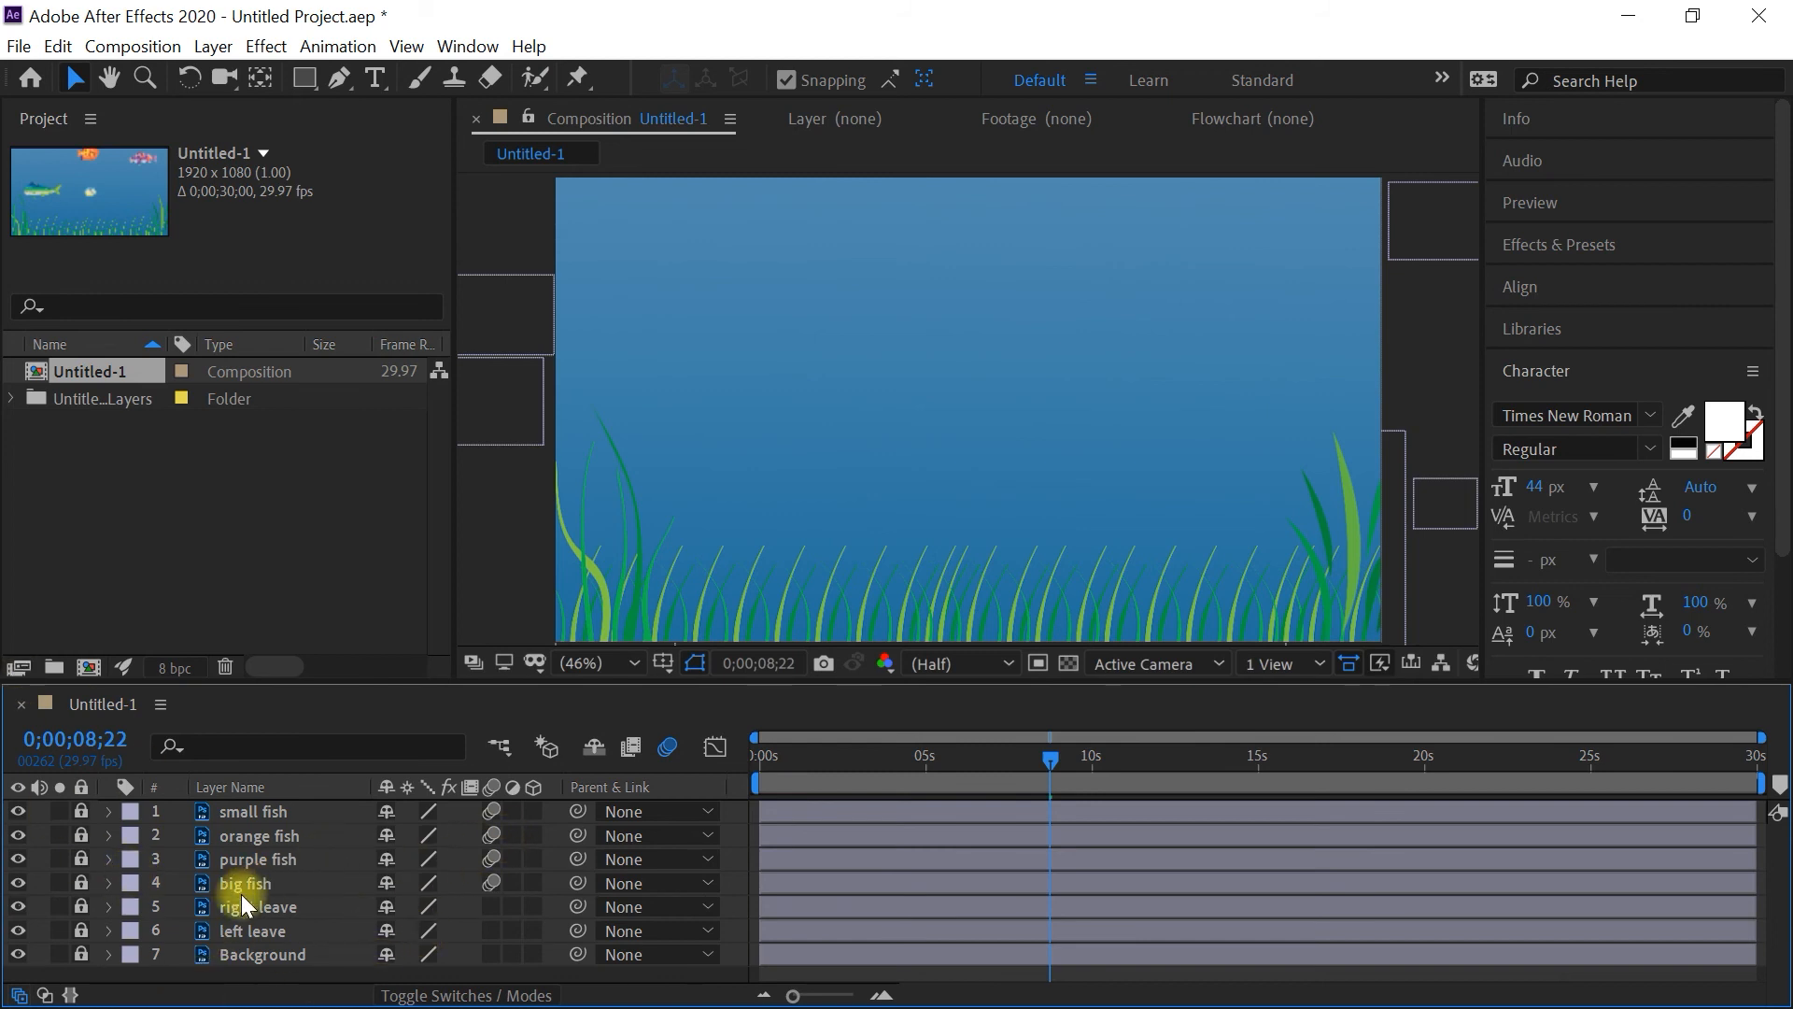
# Unlock the small fish layer and flip the fish horizontally by unlinking its Scale and setting it to -100, 100%
pyautogui.click(83, 811)
pyautogui.click(107, 813)
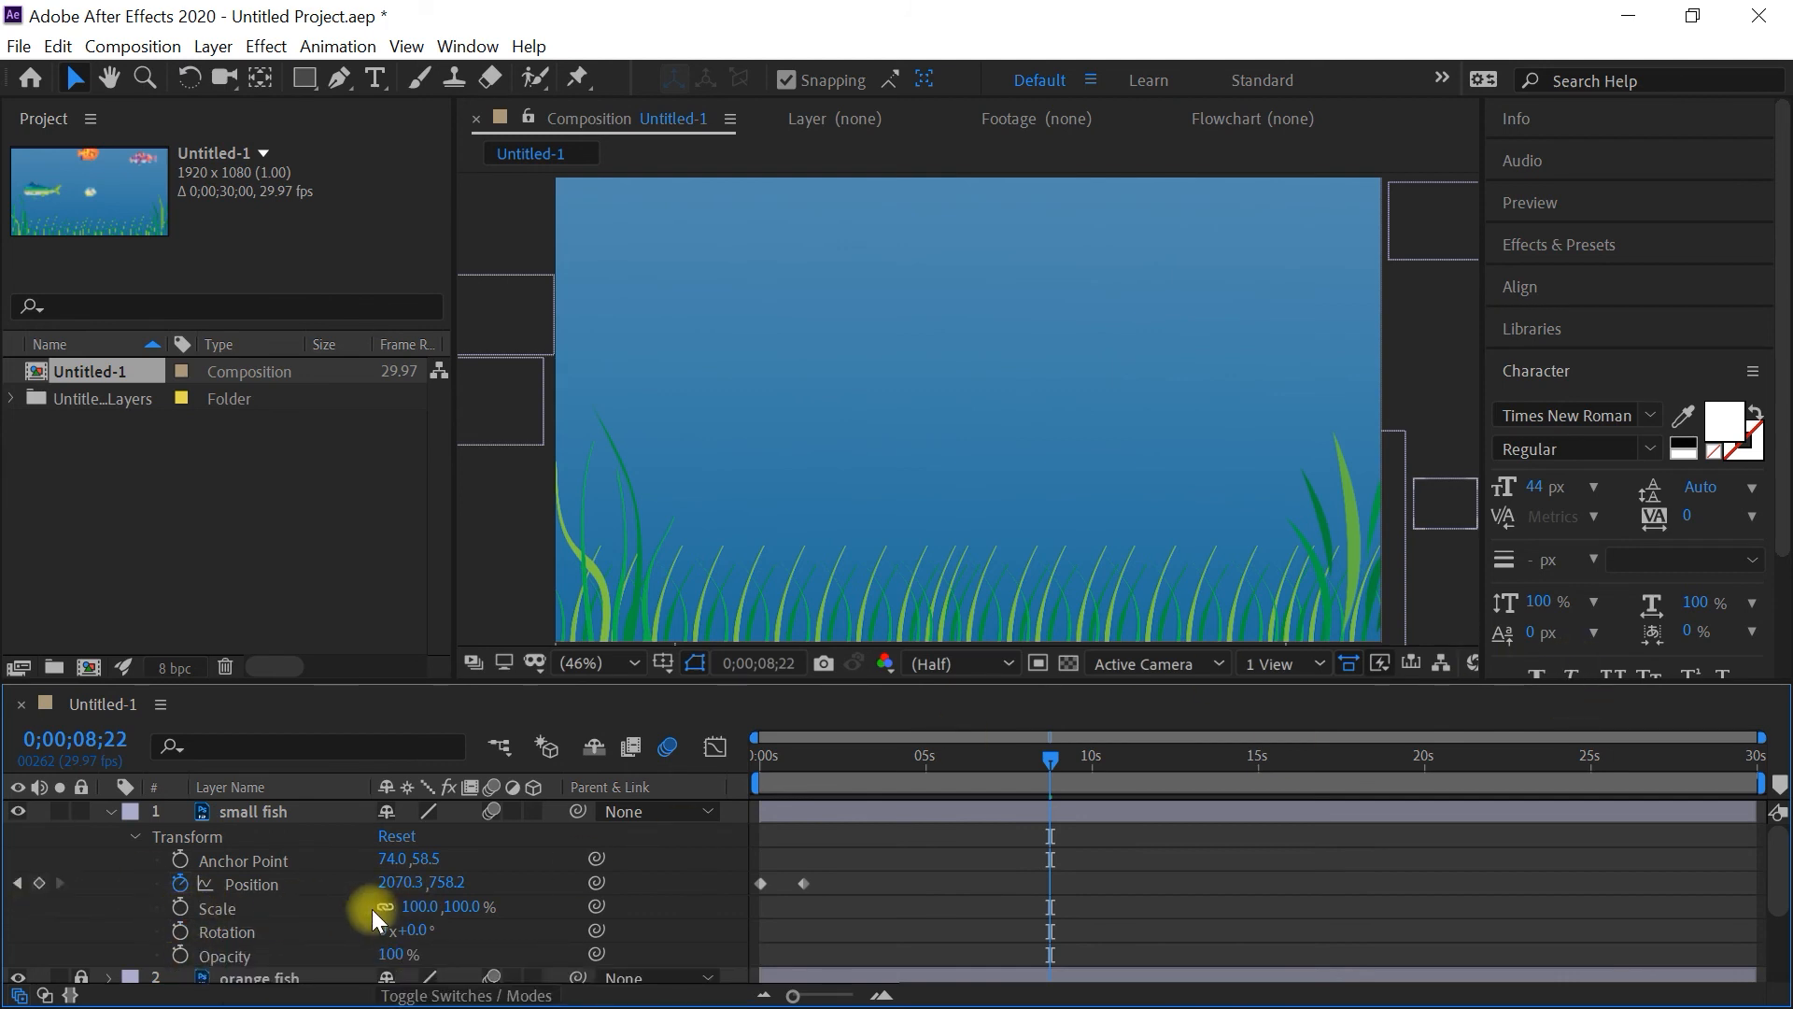
pyautogui.click(177, 912)
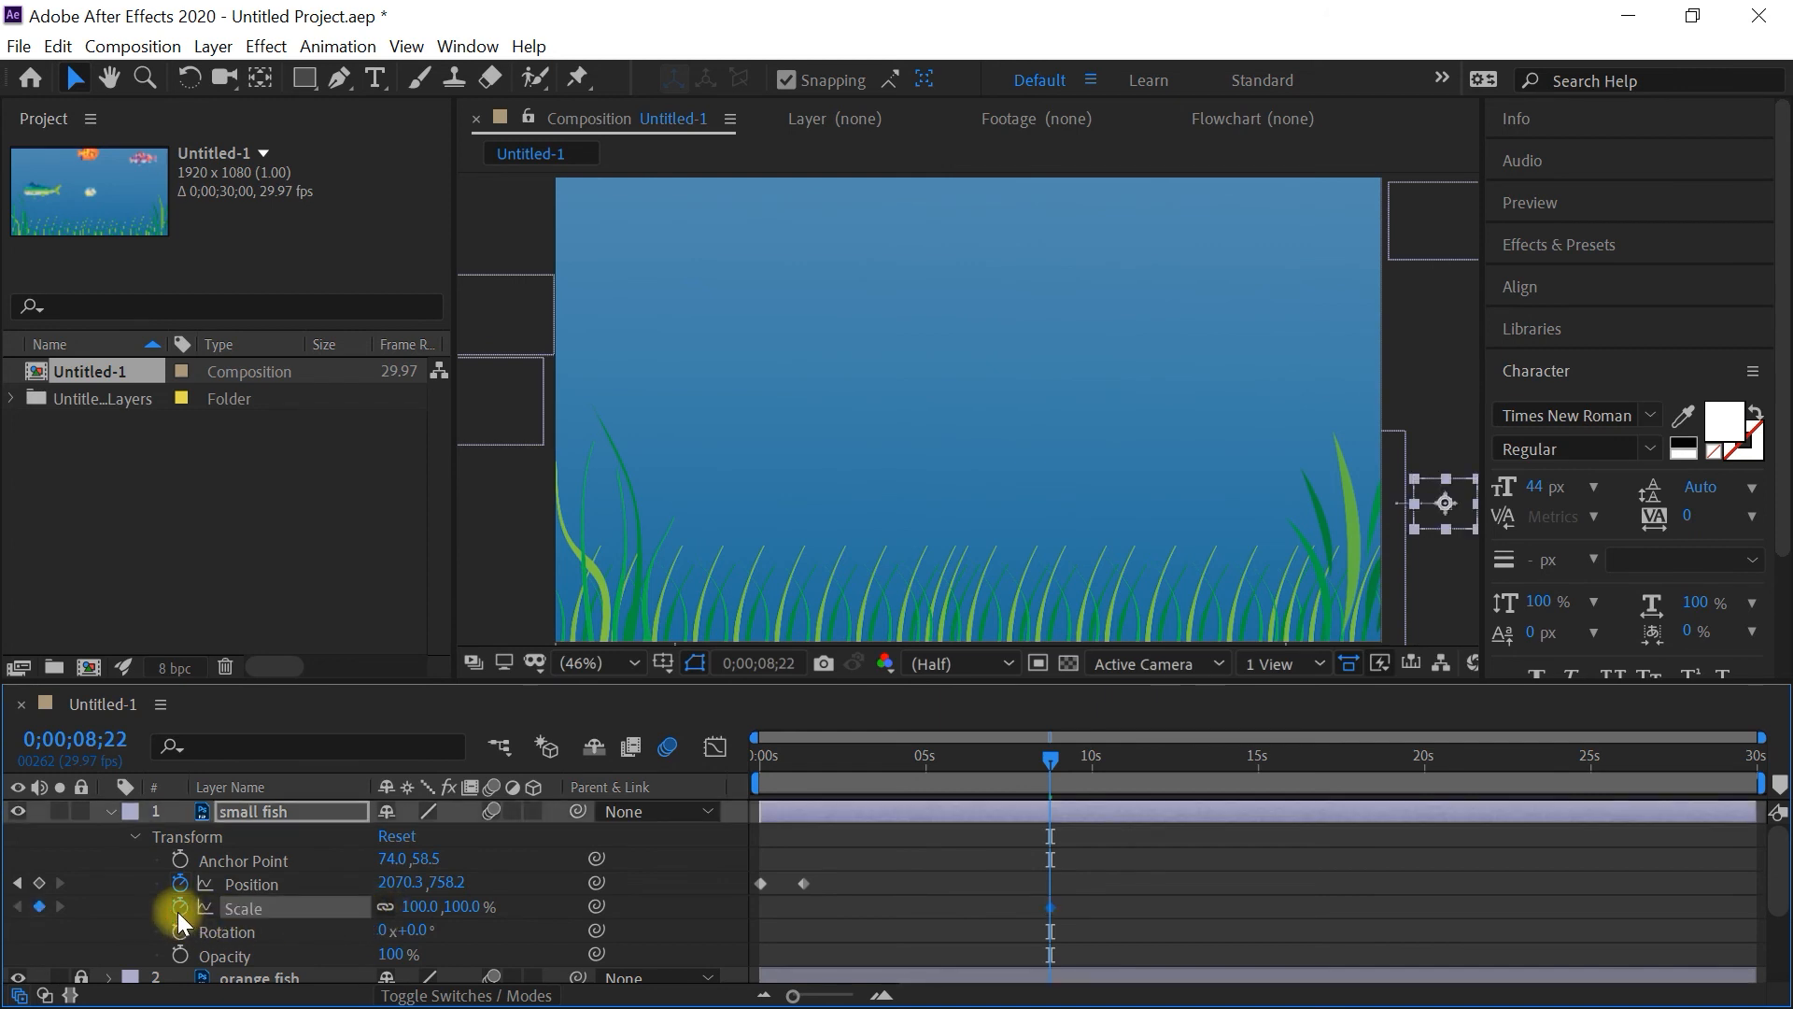
pyautogui.click(405, 907)
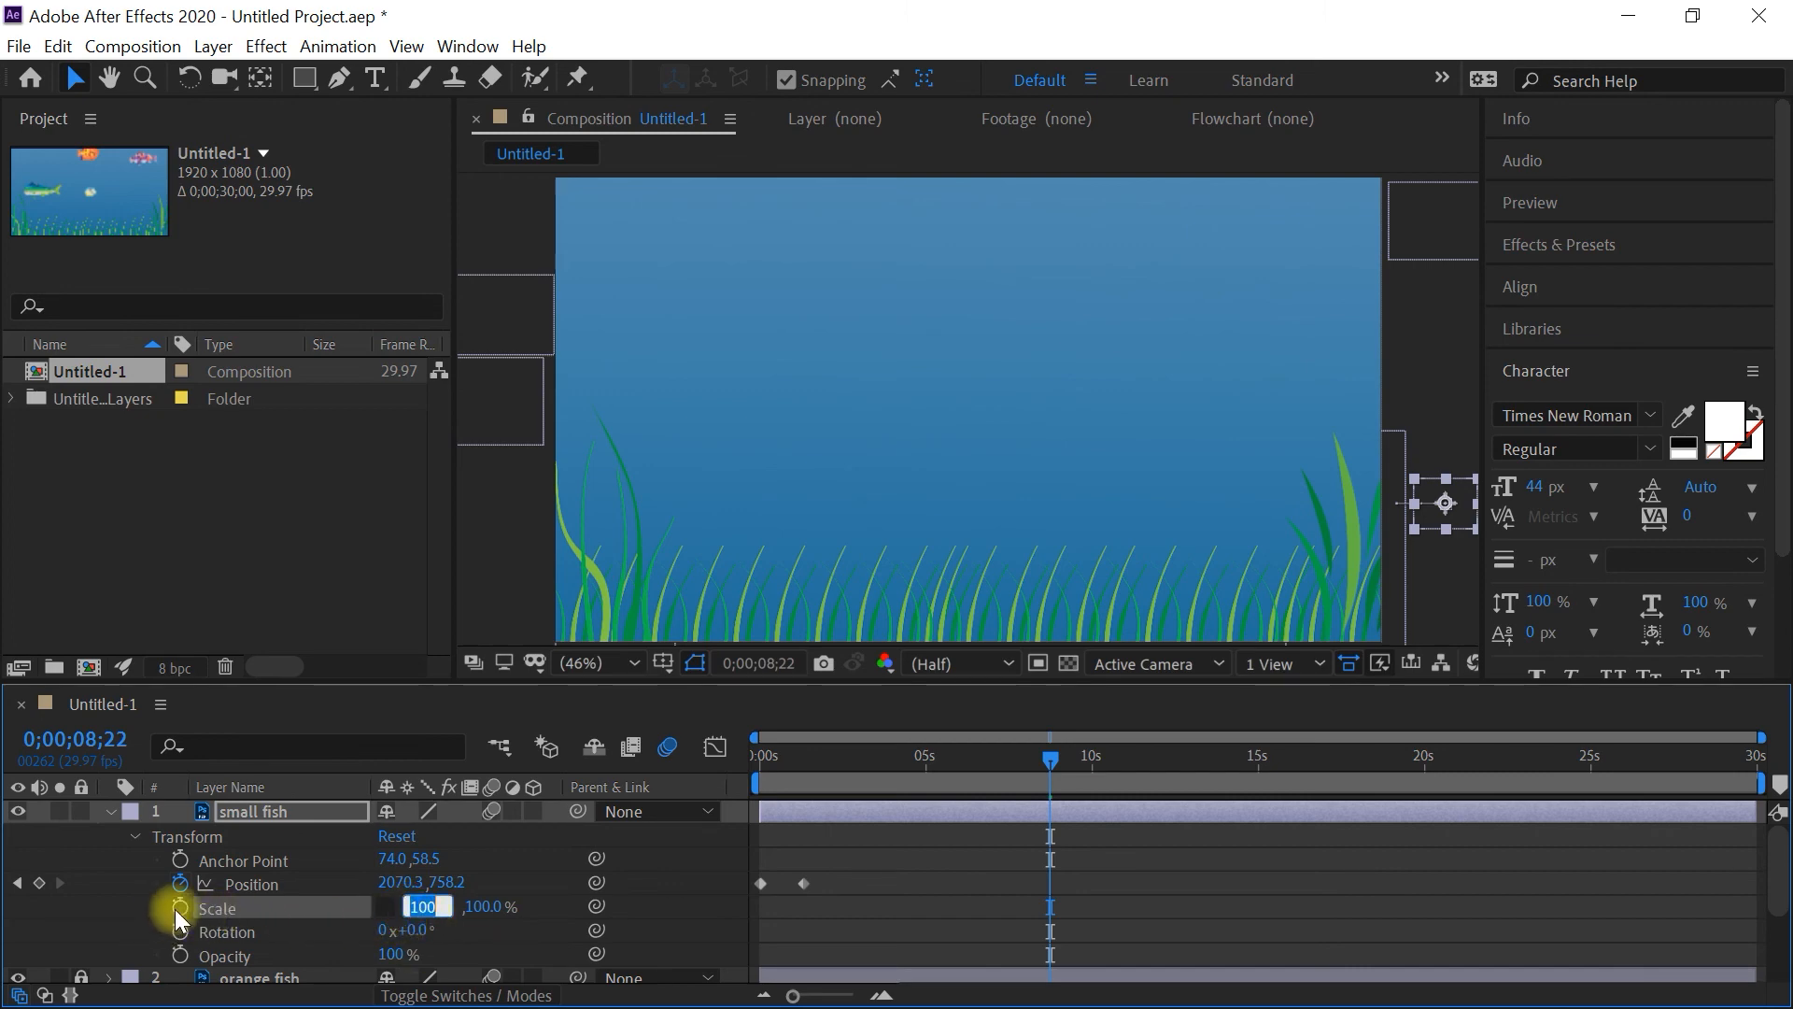
pyautogui.click(411, 906)
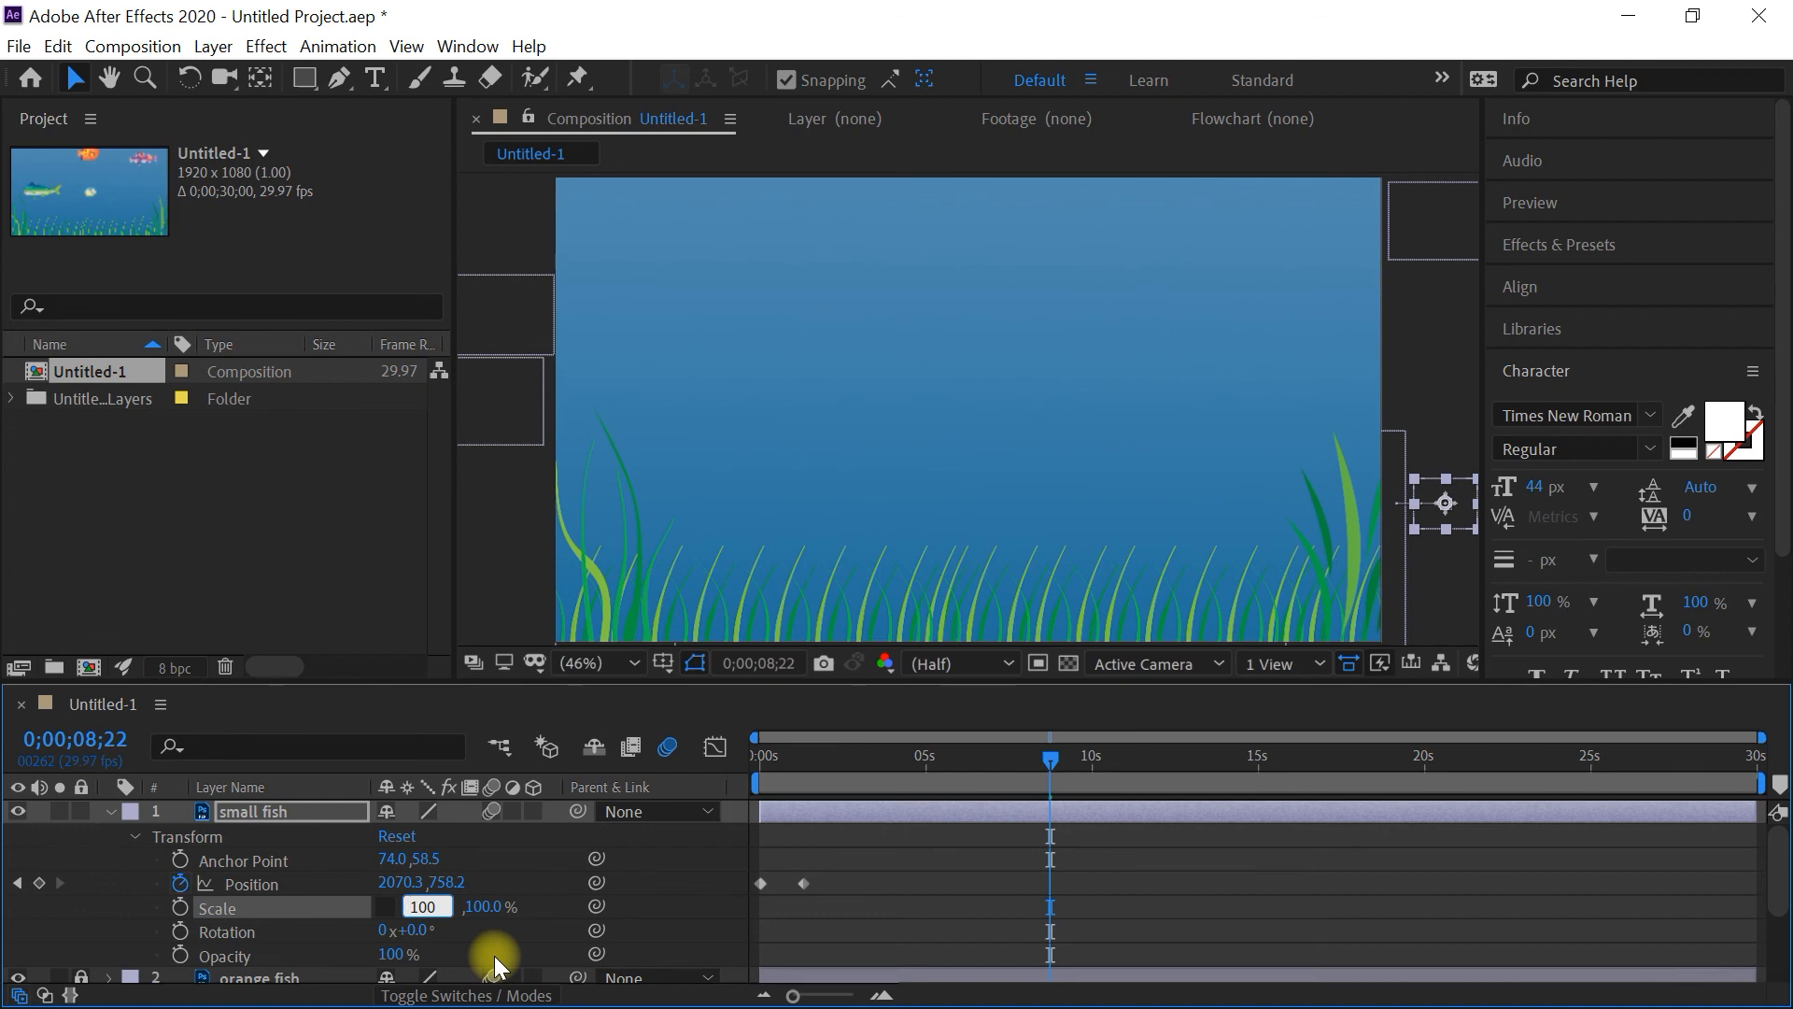
pyautogui.write('-')
pyautogui.press('Return')
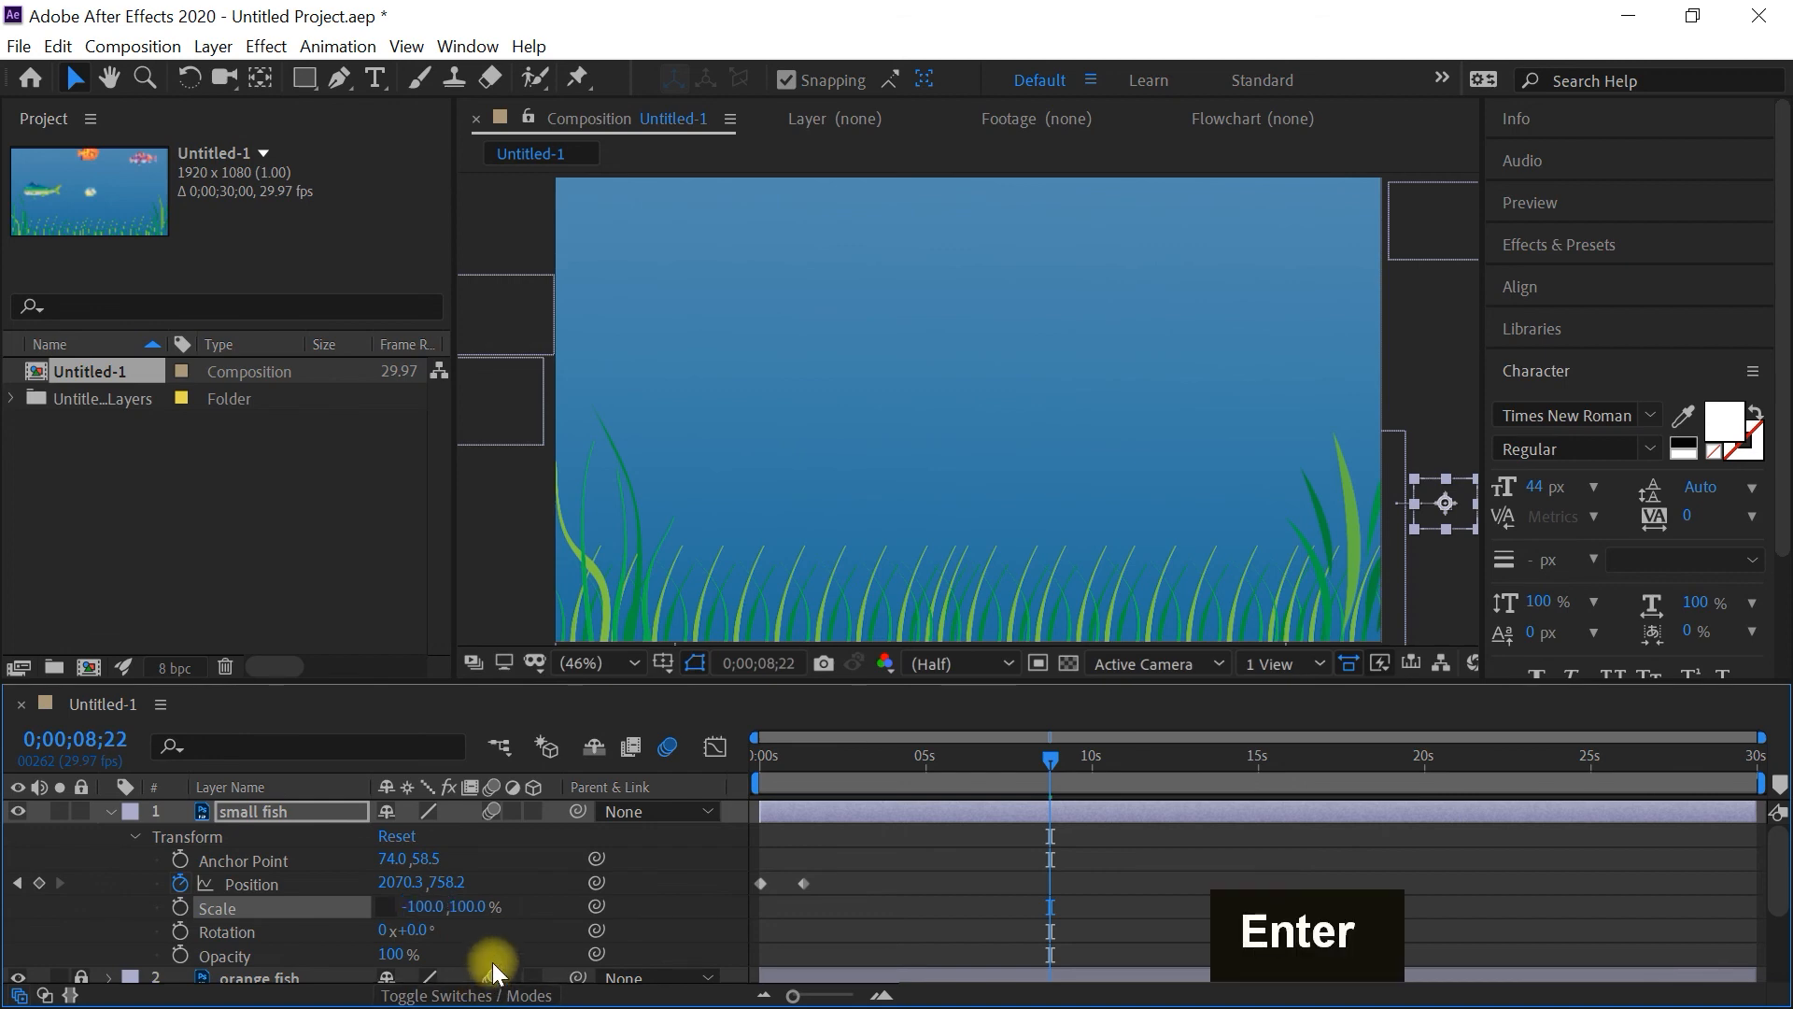
# Set Scale and Position keyframes for the small fish at 0;00;08;22
pyautogui.click(177, 908)
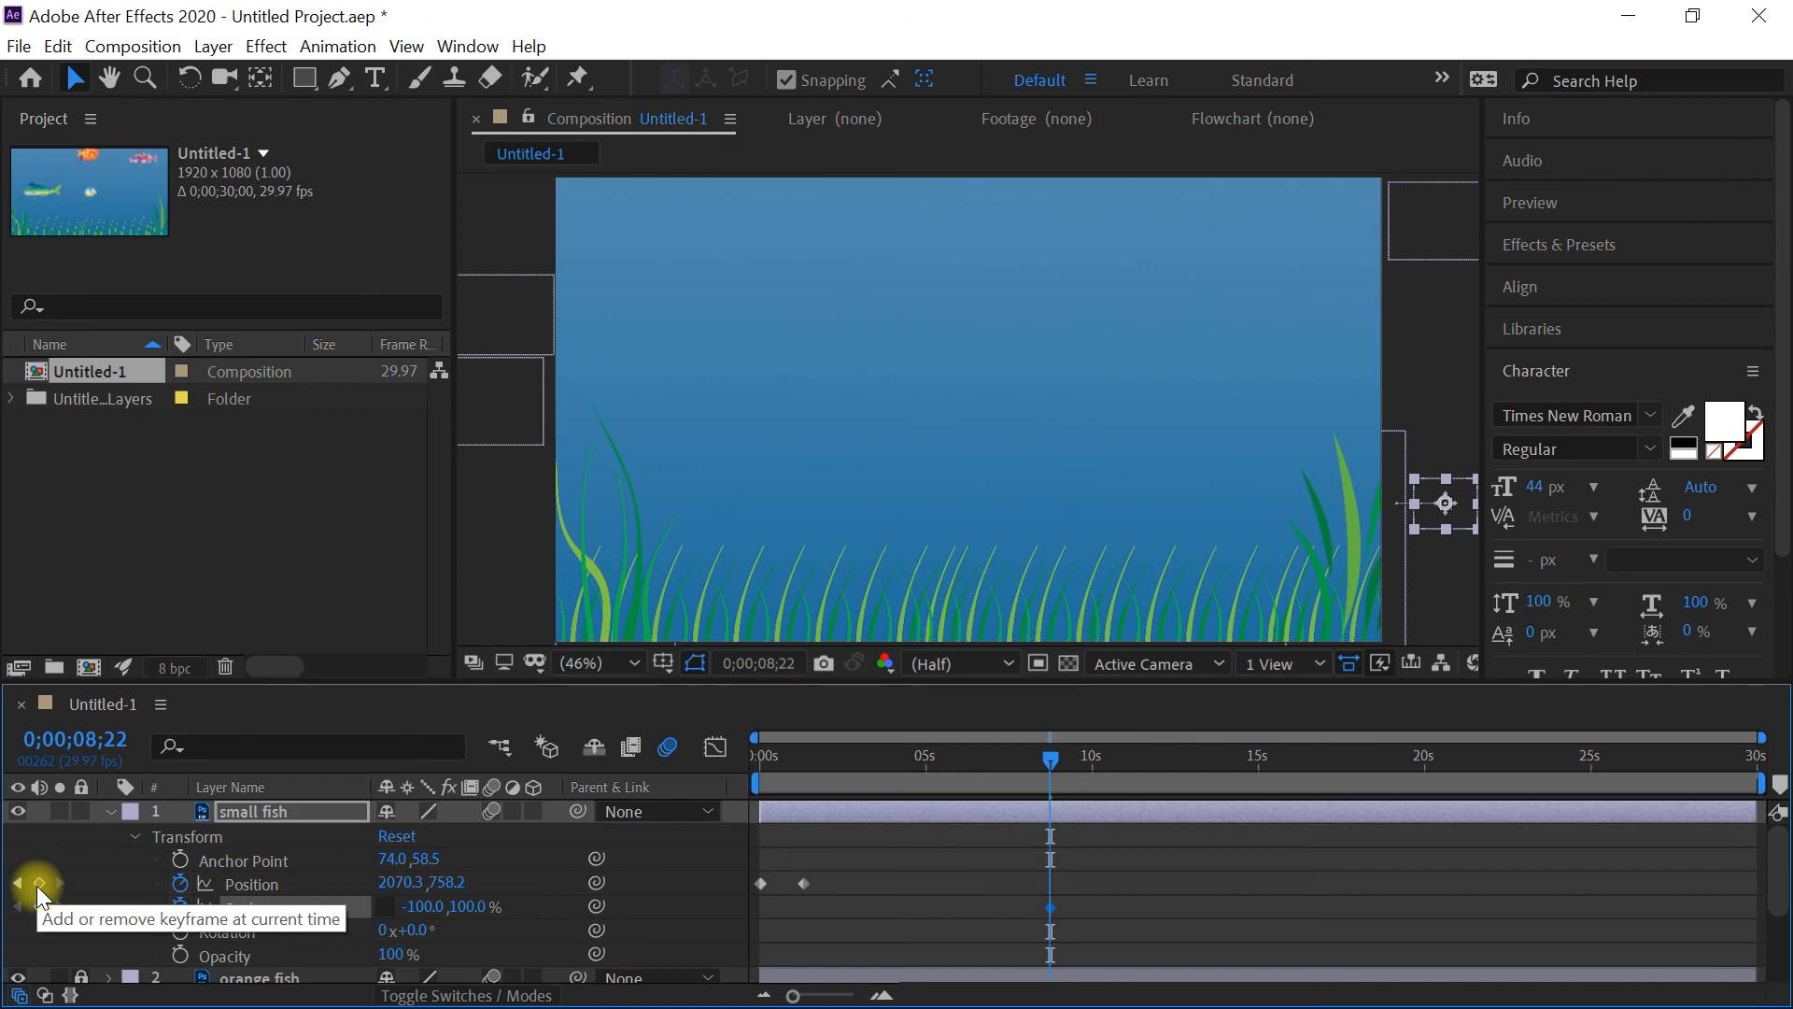
pyautogui.click(38, 884)
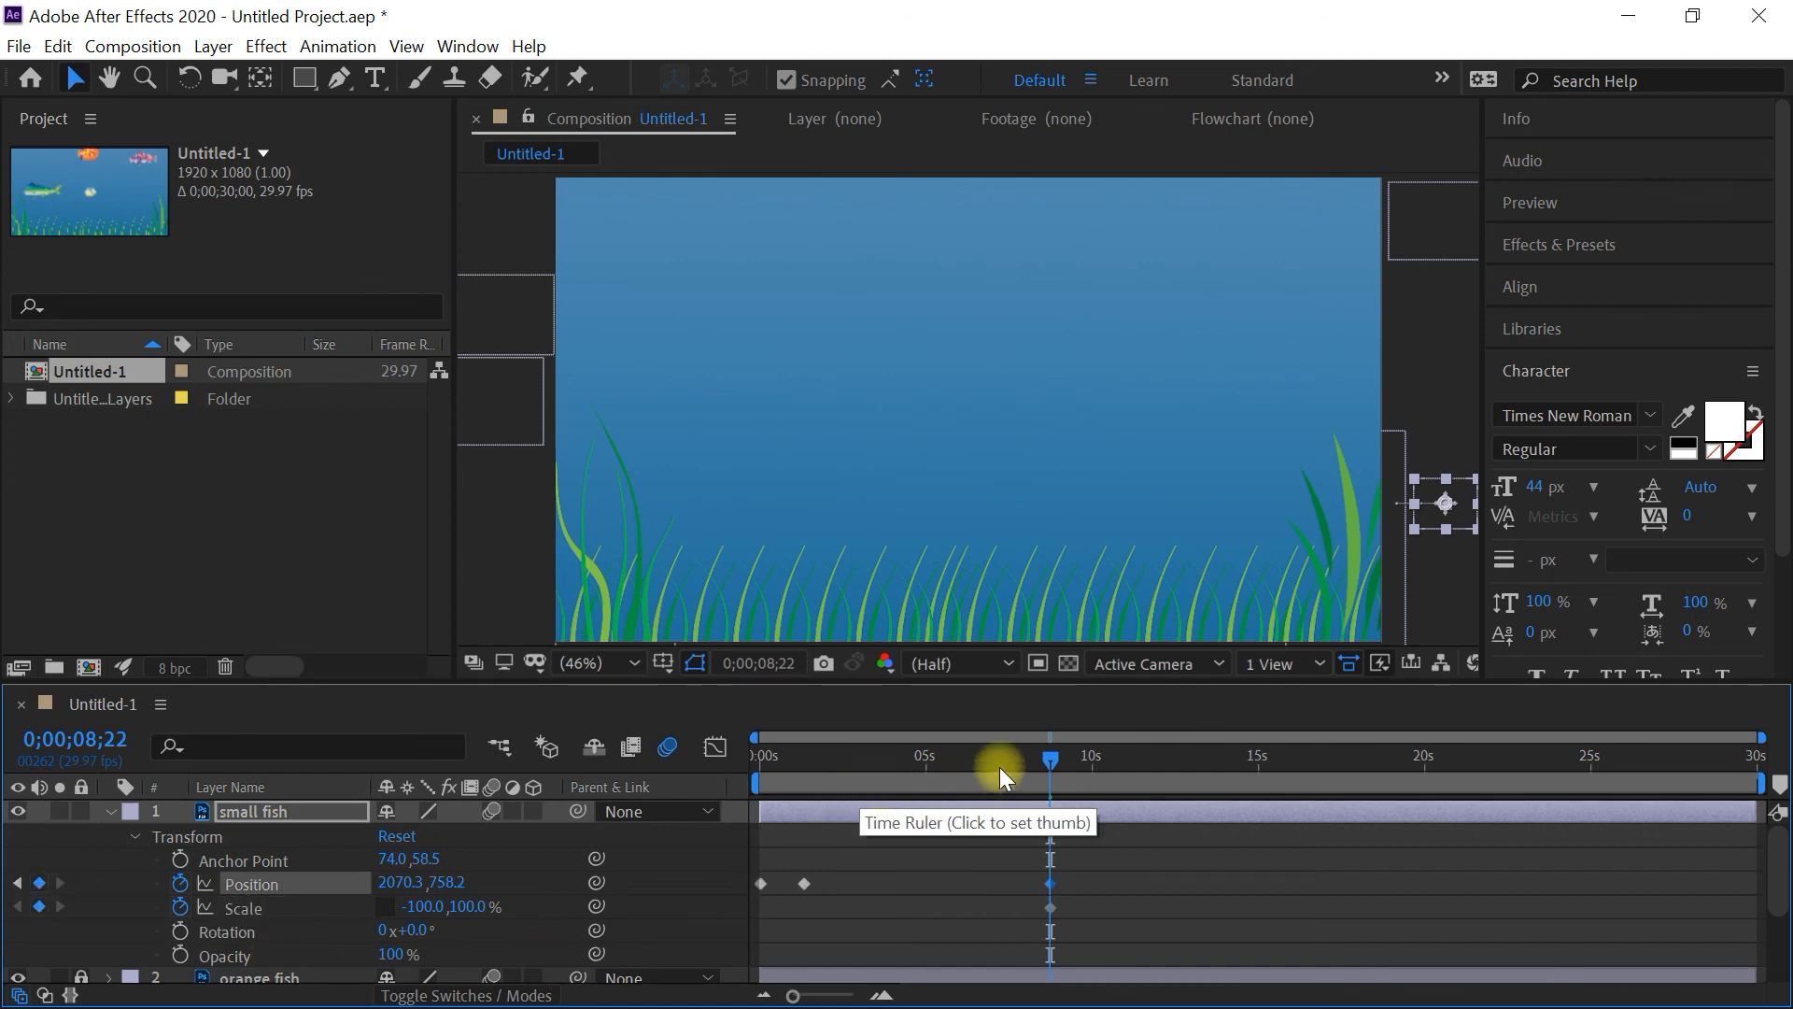
# At 0;00;09;25, move the small fish past the canvas's left edge and preview the animation from the start
pyautogui.moveTo(1055, 759)
pyautogui.mouseDown()
pyautogui.moveTo(1129, 760)
pyautogui.moveTo(1086, 764)
pyautogui.mouseUp()
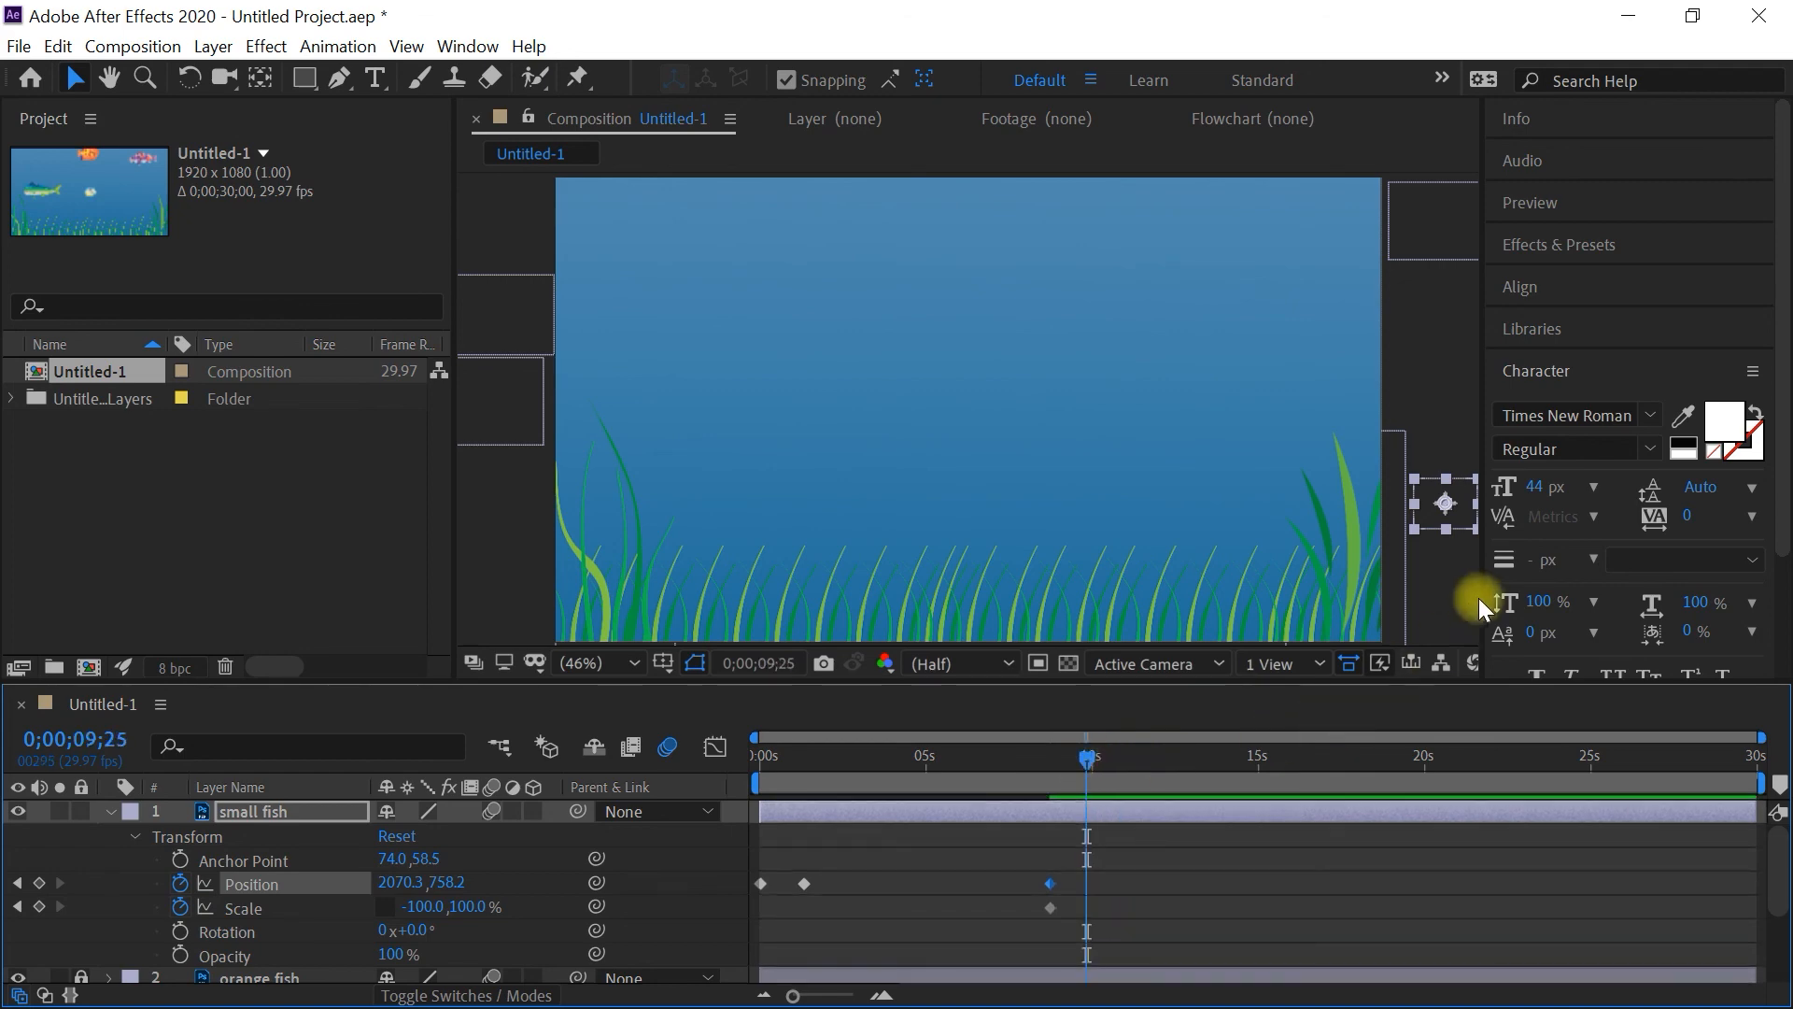
pyautogui.moveTo(1455, 503); pyautogui.dragTo(486, 524)
pyautogui.moveTo(1093, 755); pyautogui.dragTo(656, 766)
pyautogui.press('space')
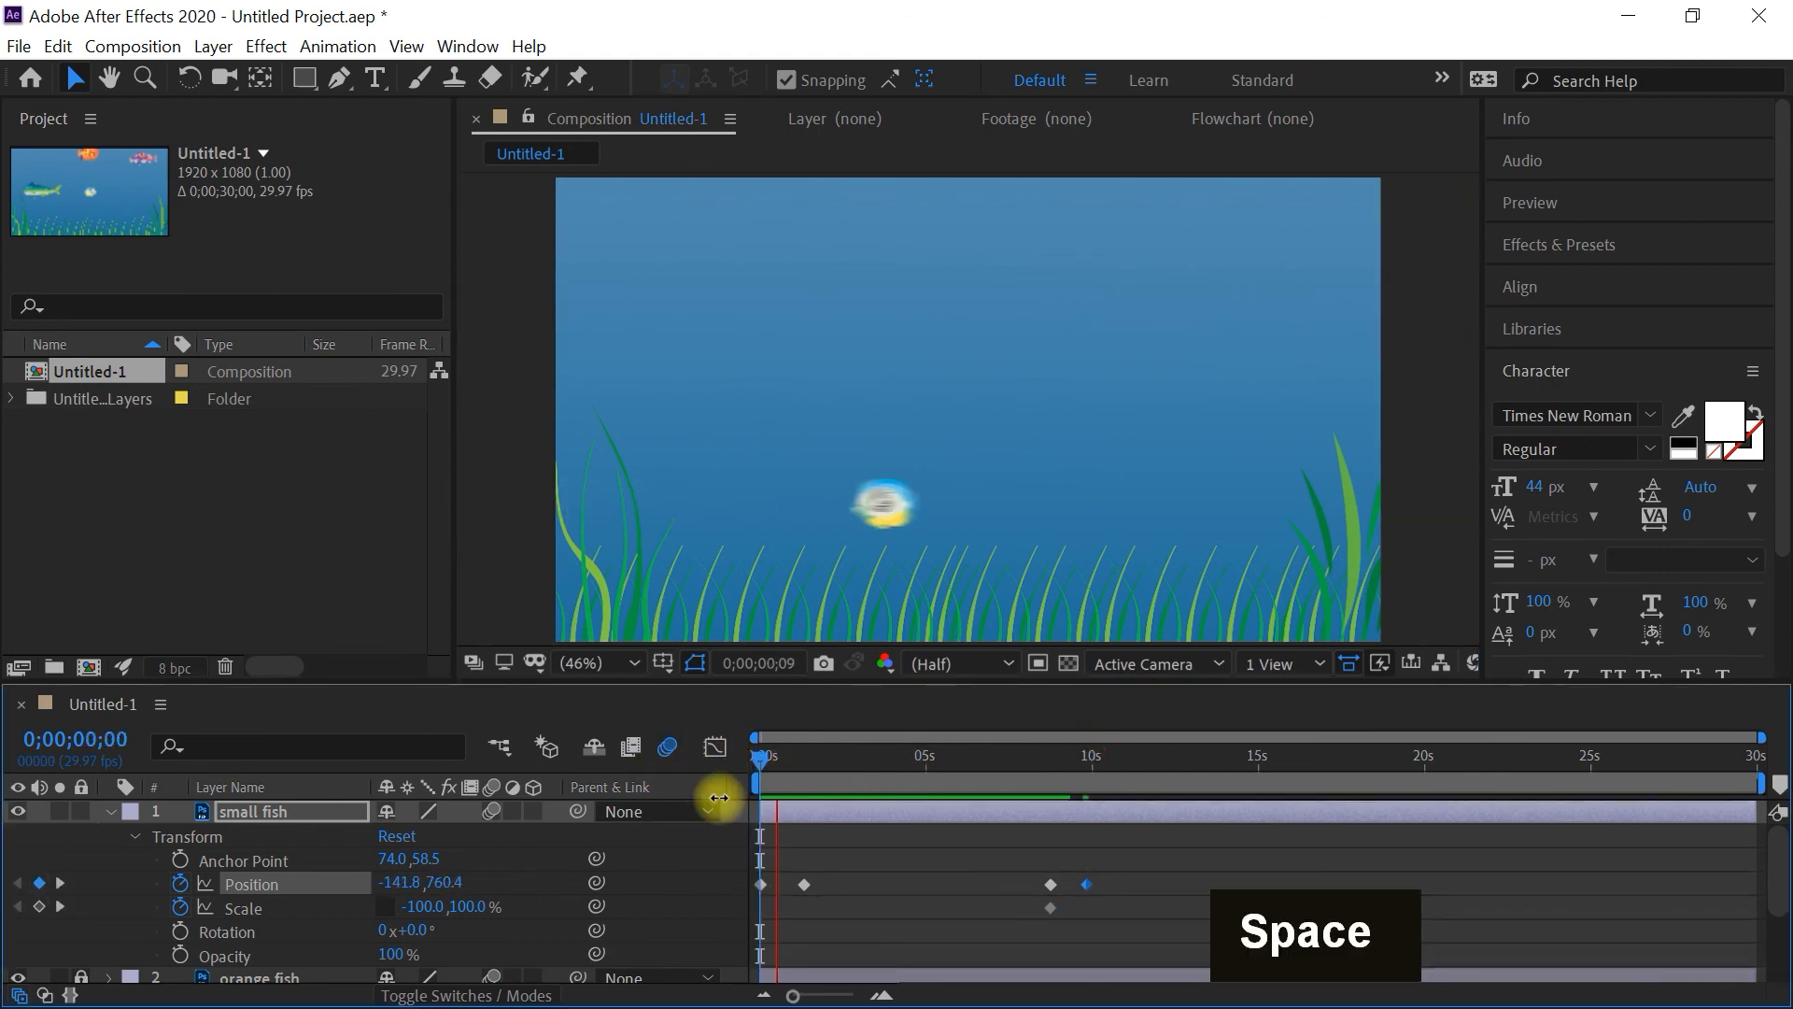